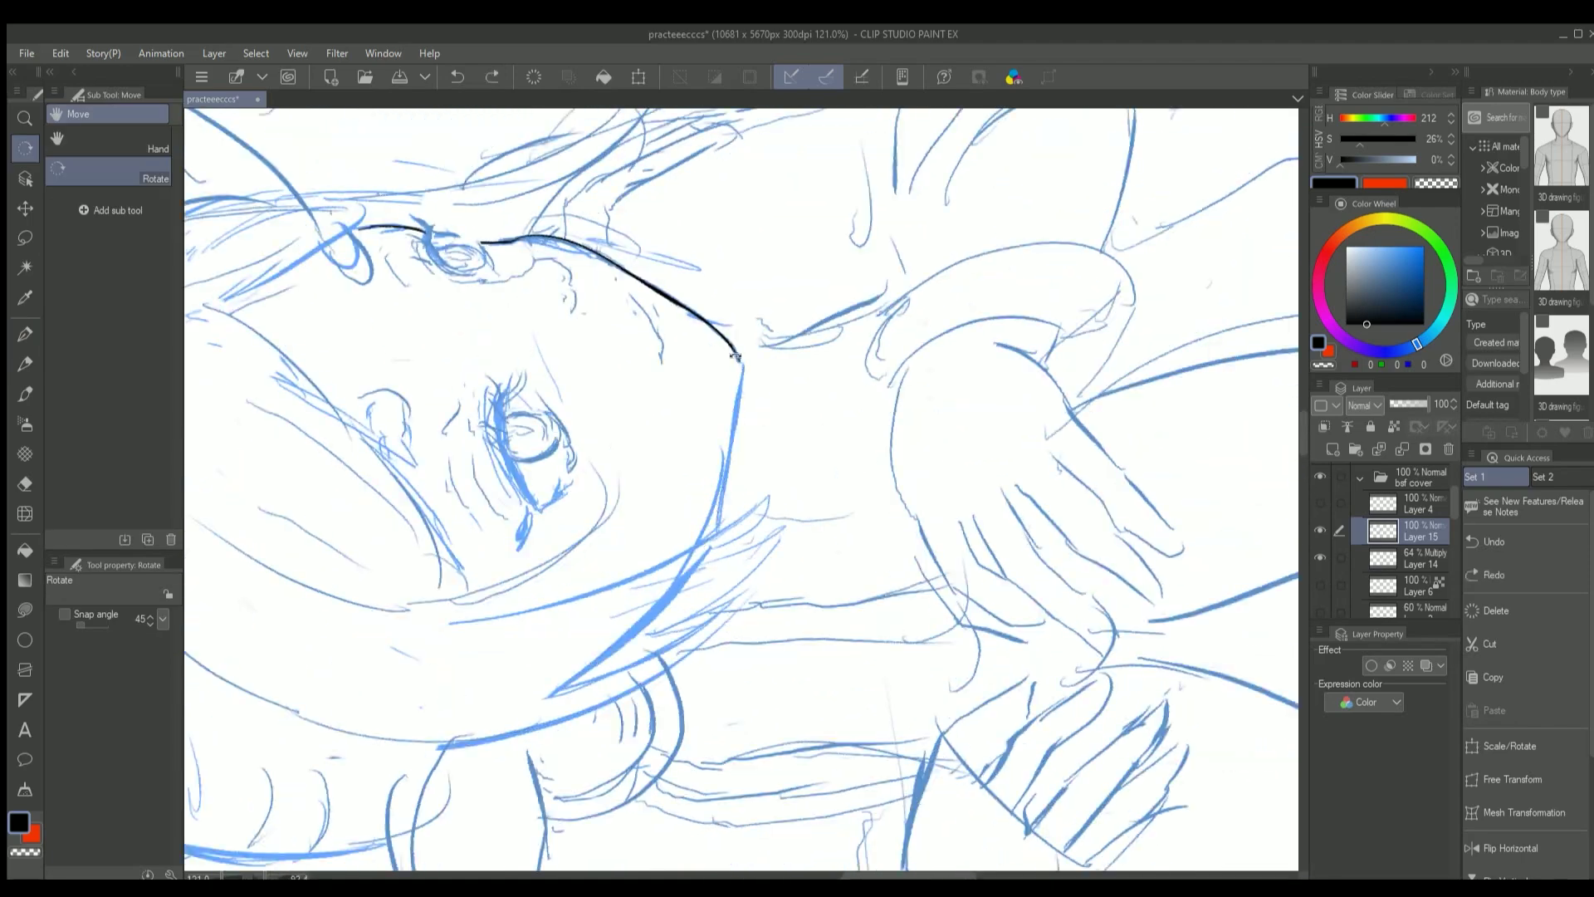
Ink the jawline from the far cheek around the chin to the near-side hair with the Real G-Pen in black
key("ctrl+z")
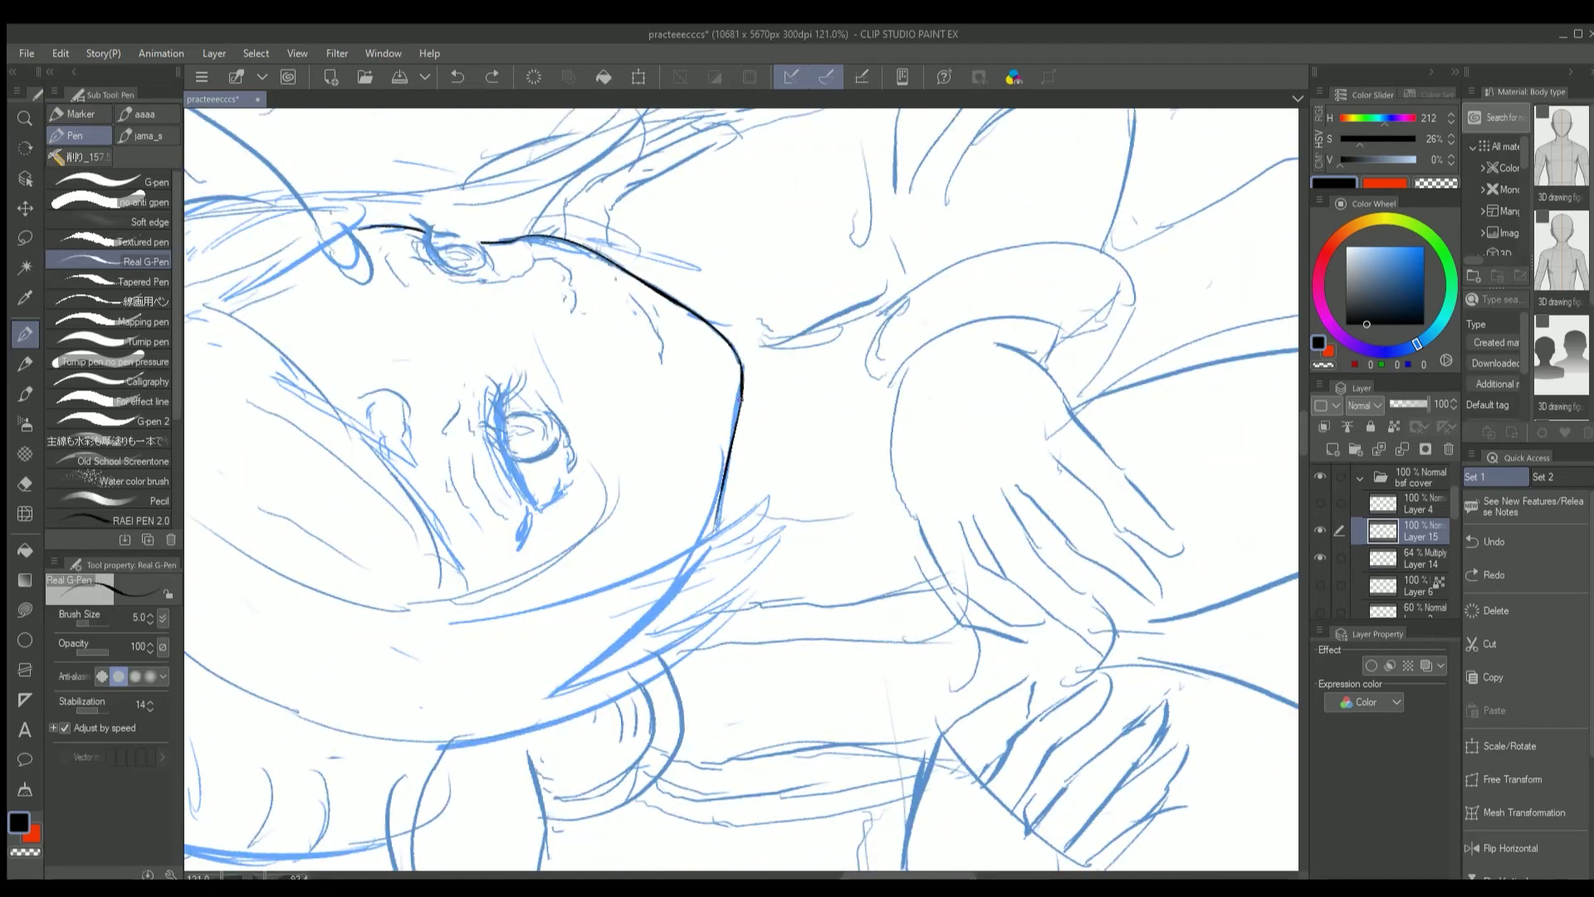
scroll(741, 359, "up", 1)
left_click_drag(740, 377, 708, 548)
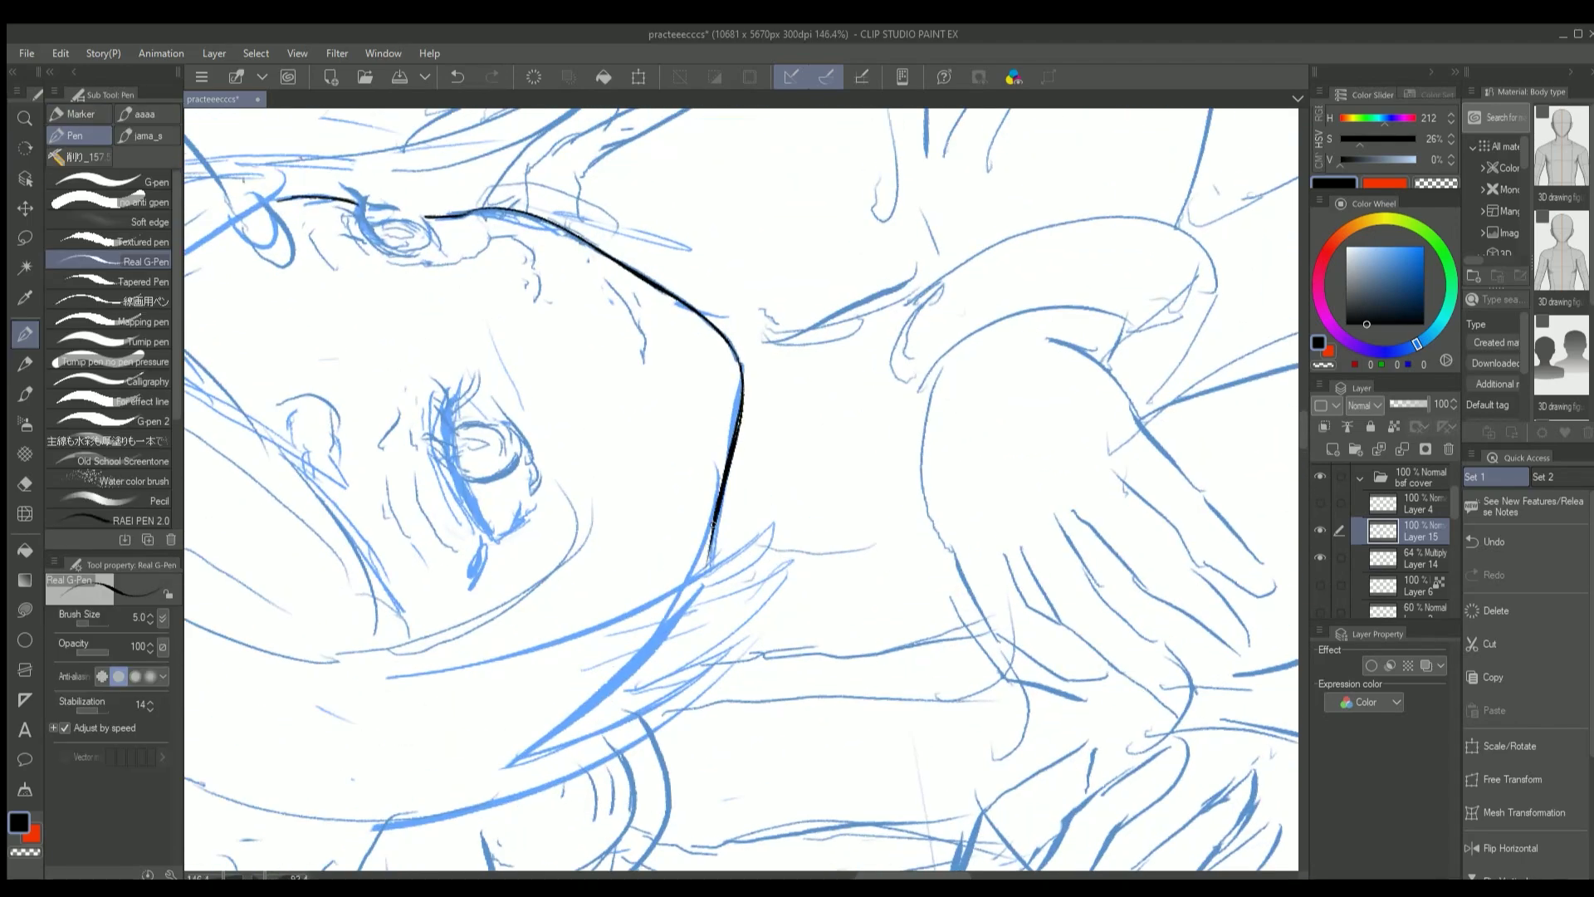
scroll(1102, 404, "up", 1)
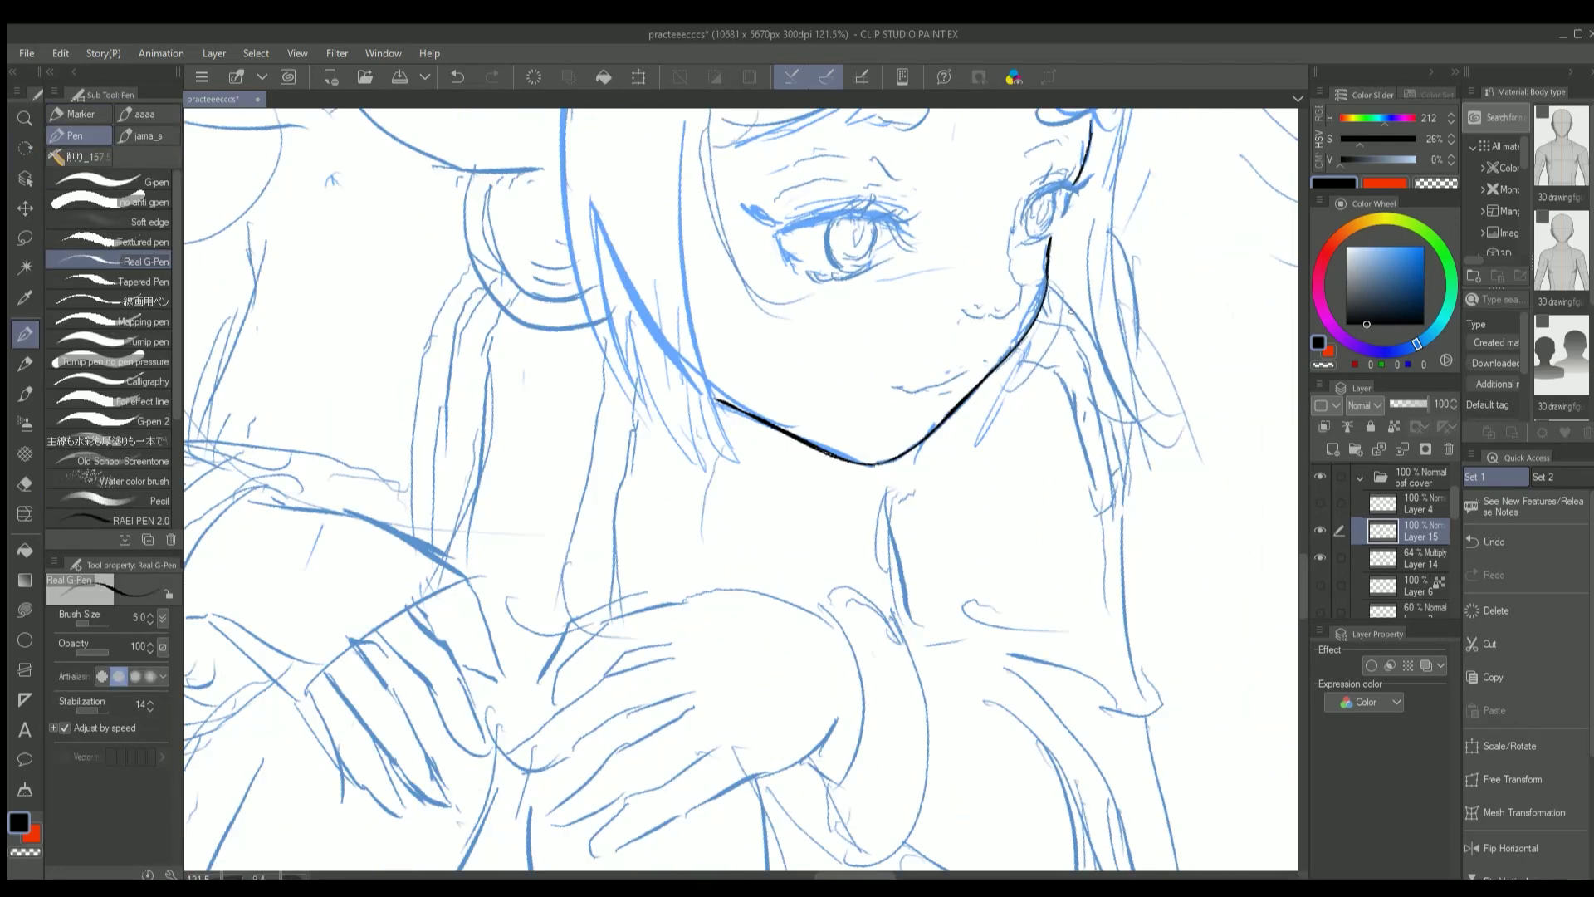
Ink the nose bridge and tip below the far eye and the parting line of the mouth
scroll(1101, 405, "up", 1)
scroll(761, 363, "up", 1)
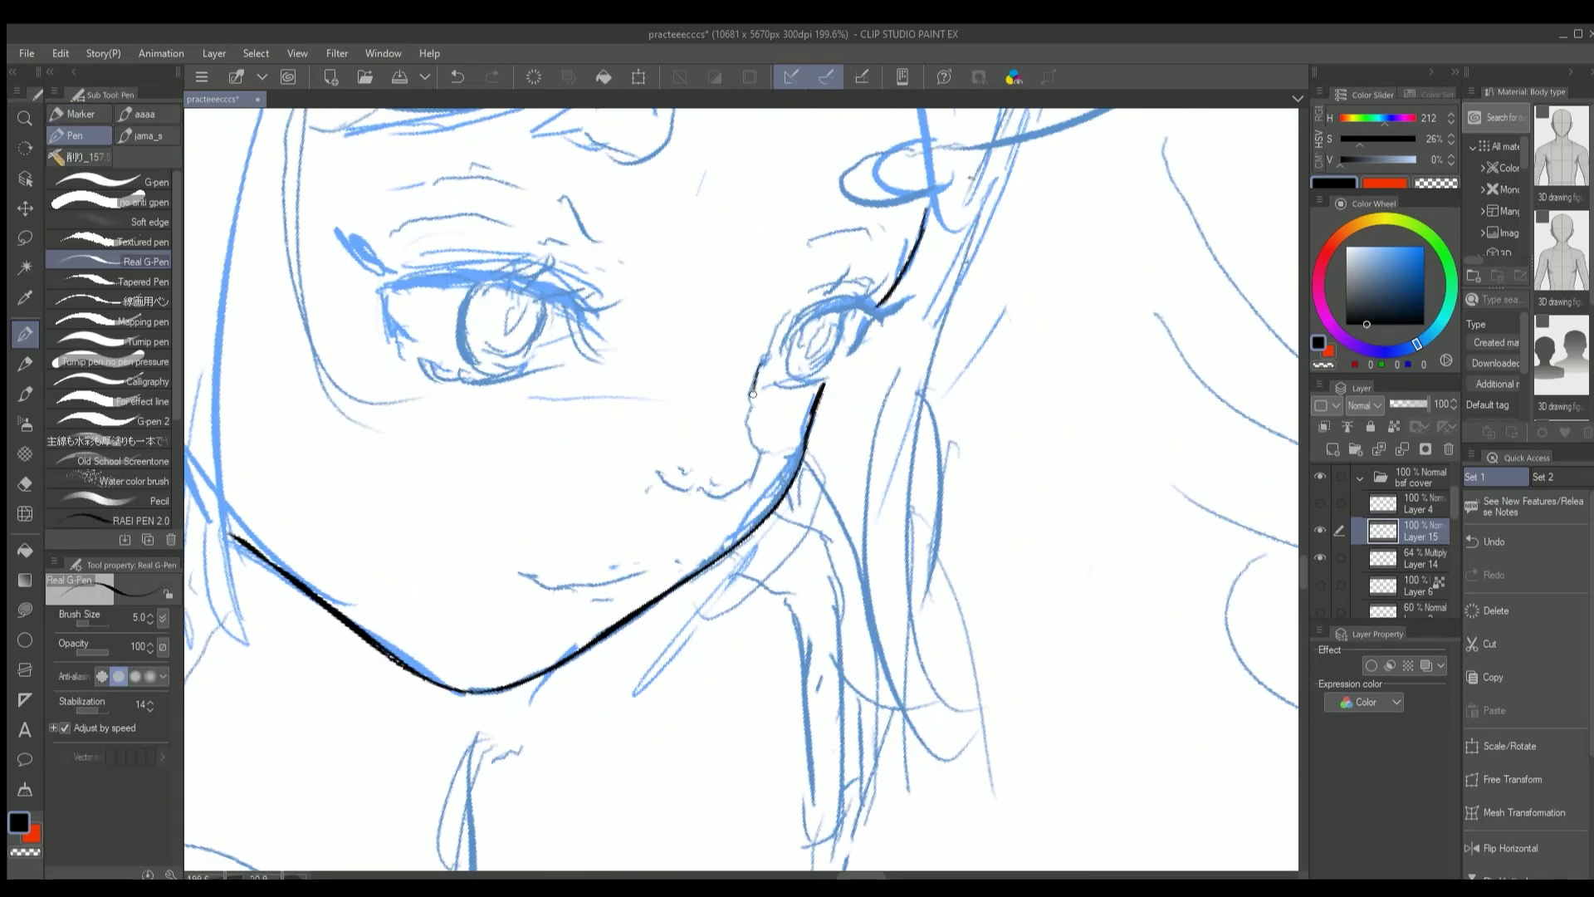
scroll(758, 453, "up", 1)
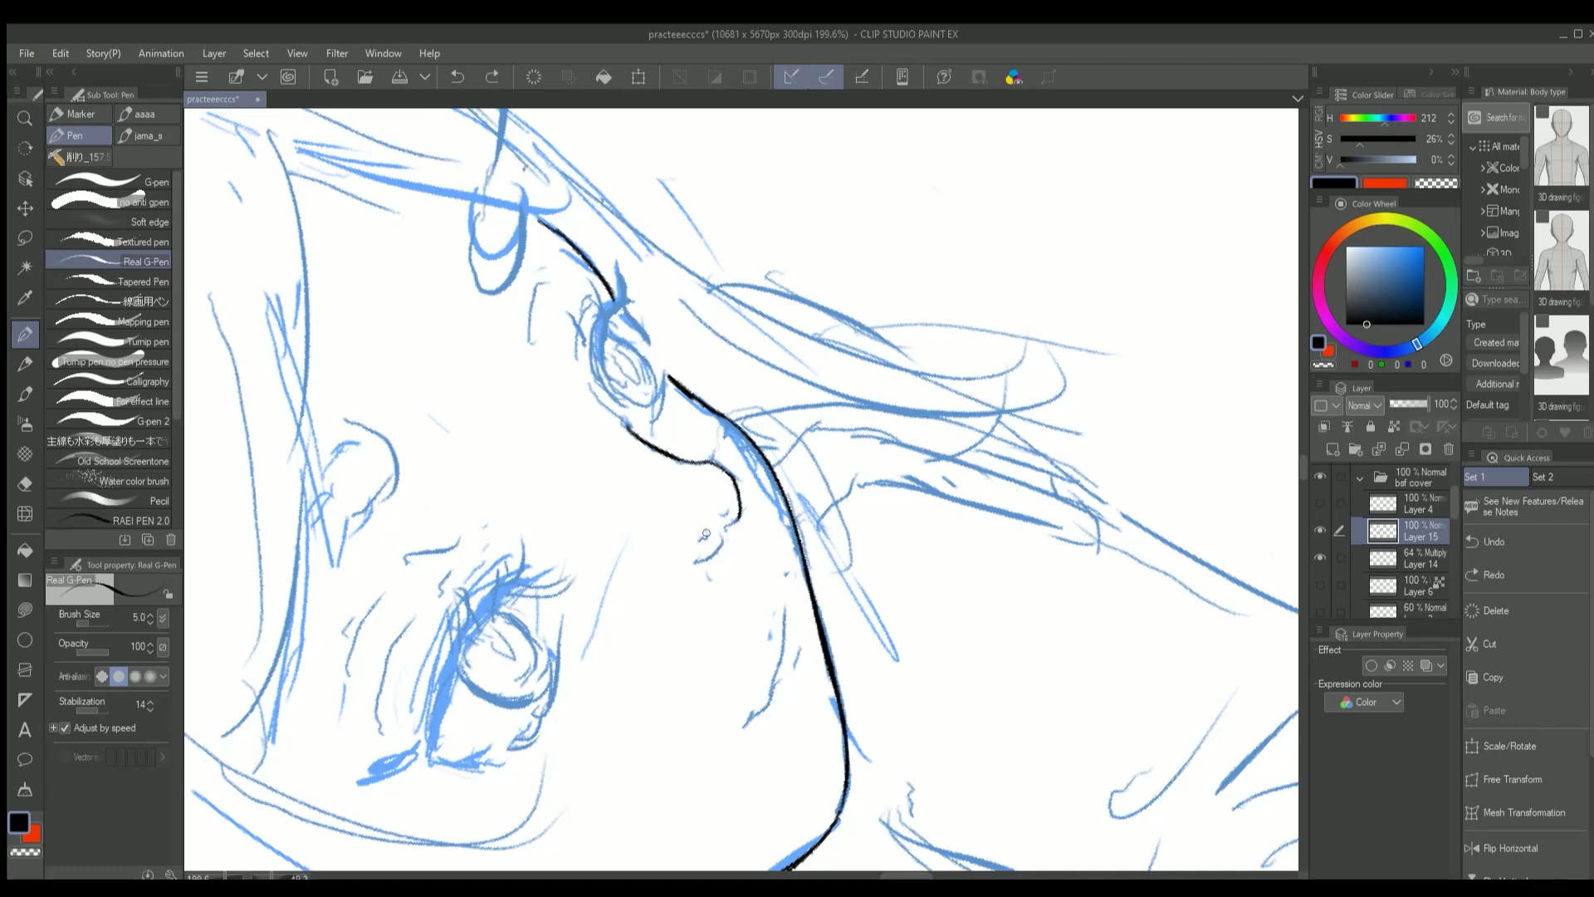
scroll(705, 544, "down", 2)
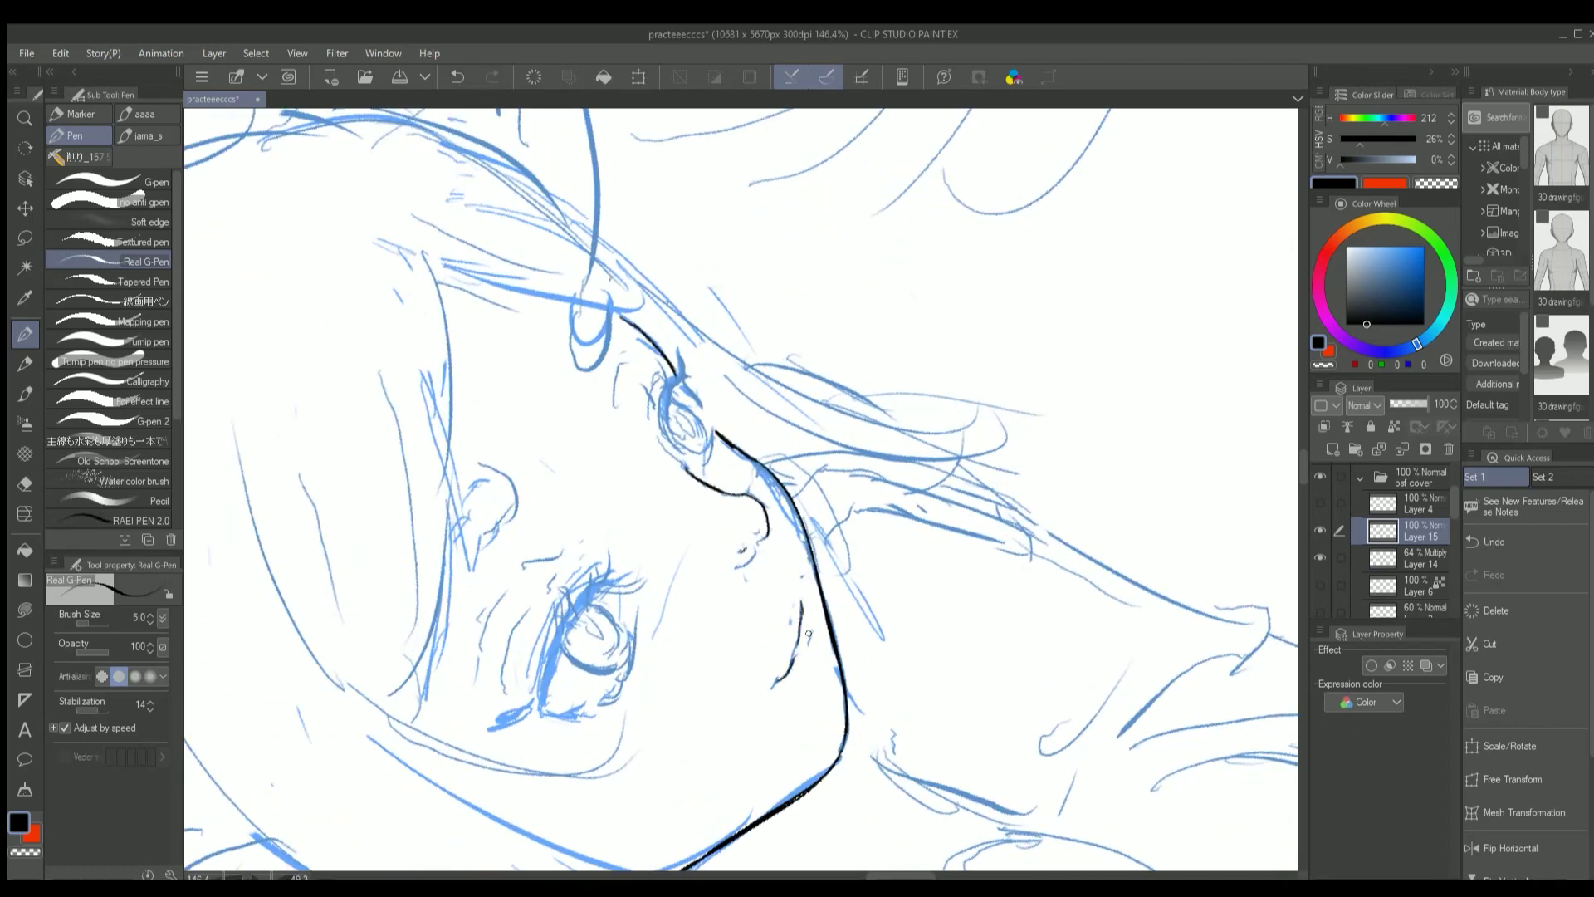
Ink the far eye's upper lid and outer lashes over the blue sketch
key("ctrl+0")
scroll(931, 429, "up", 2)
scroll(932, 443, "up", 1)
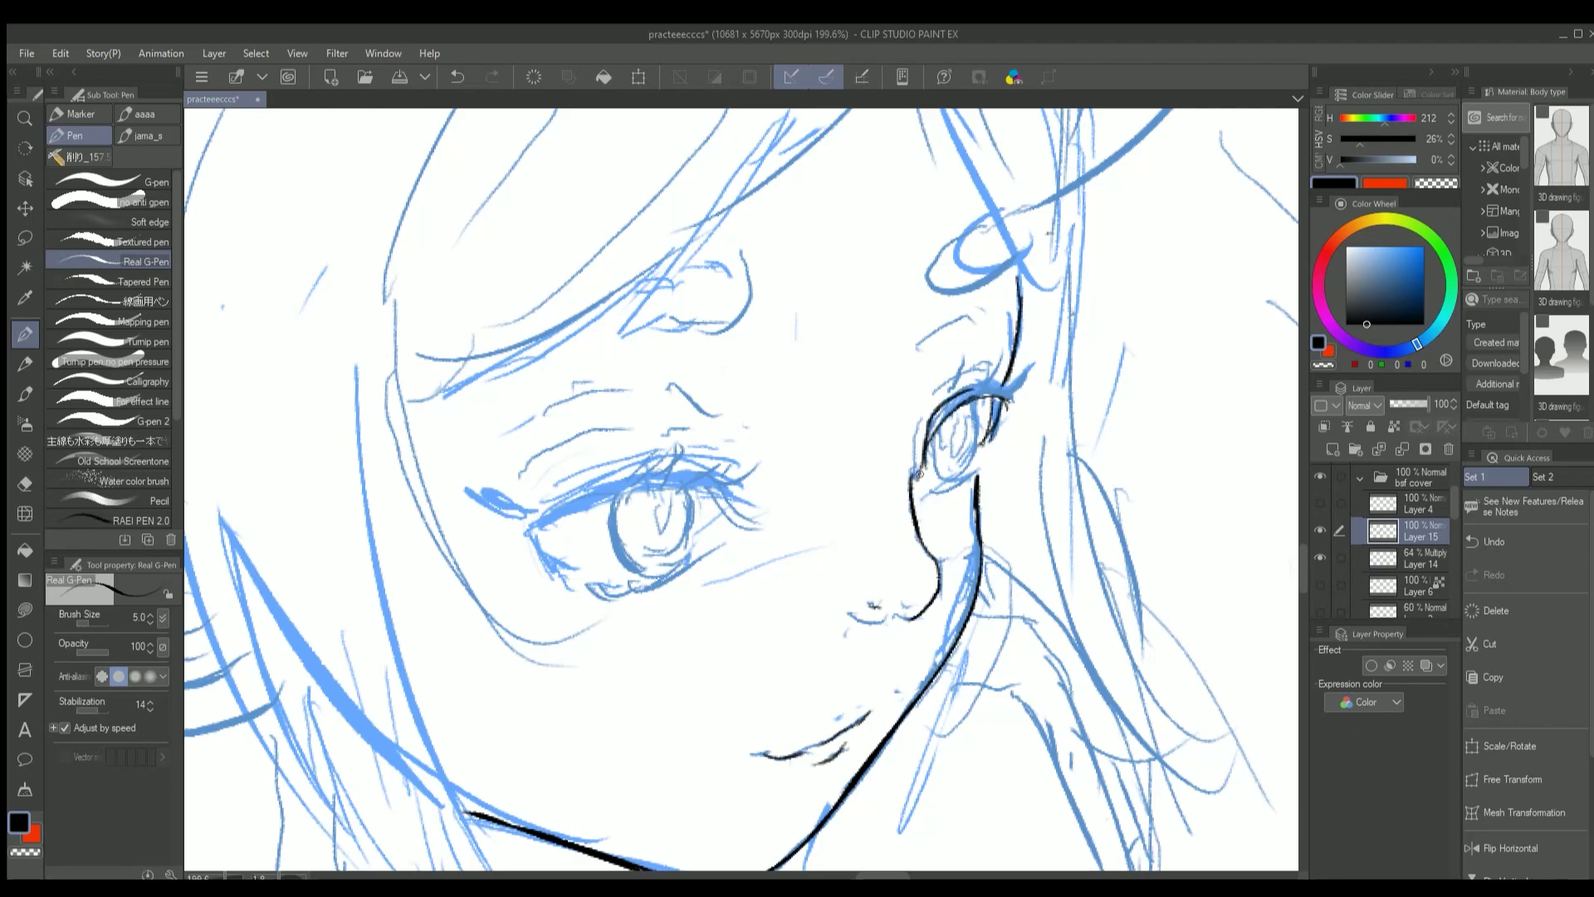
key("asciicircum")
key("asciicircum")
key("asciicircum")
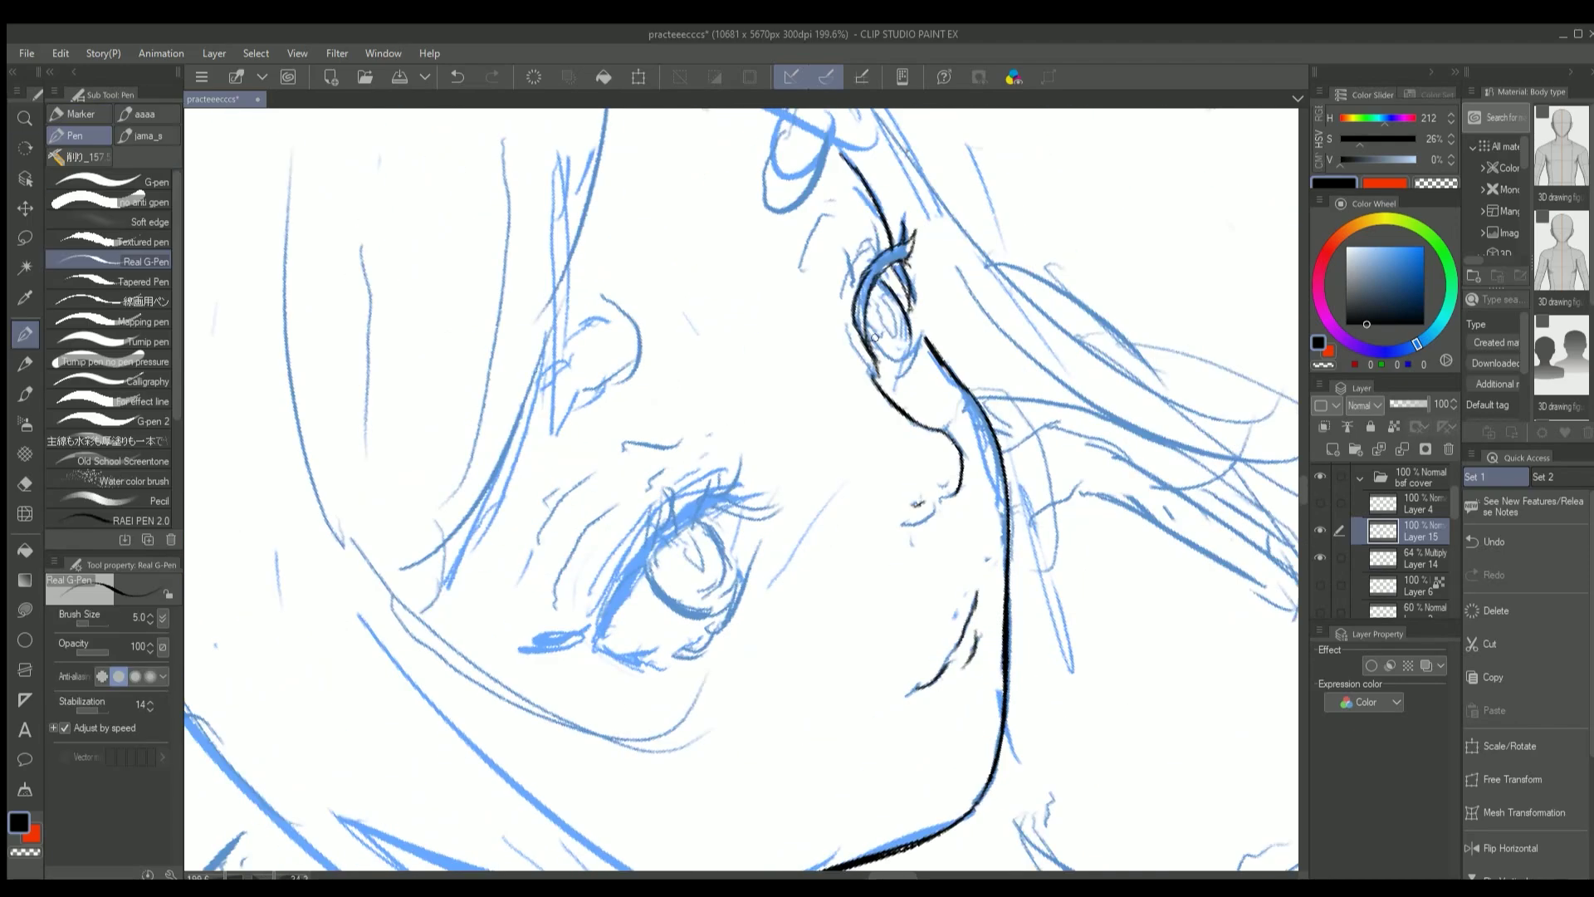
Ink the iris outline and lower edge of the far eye
key("minus")
key("minus")
key("minus")
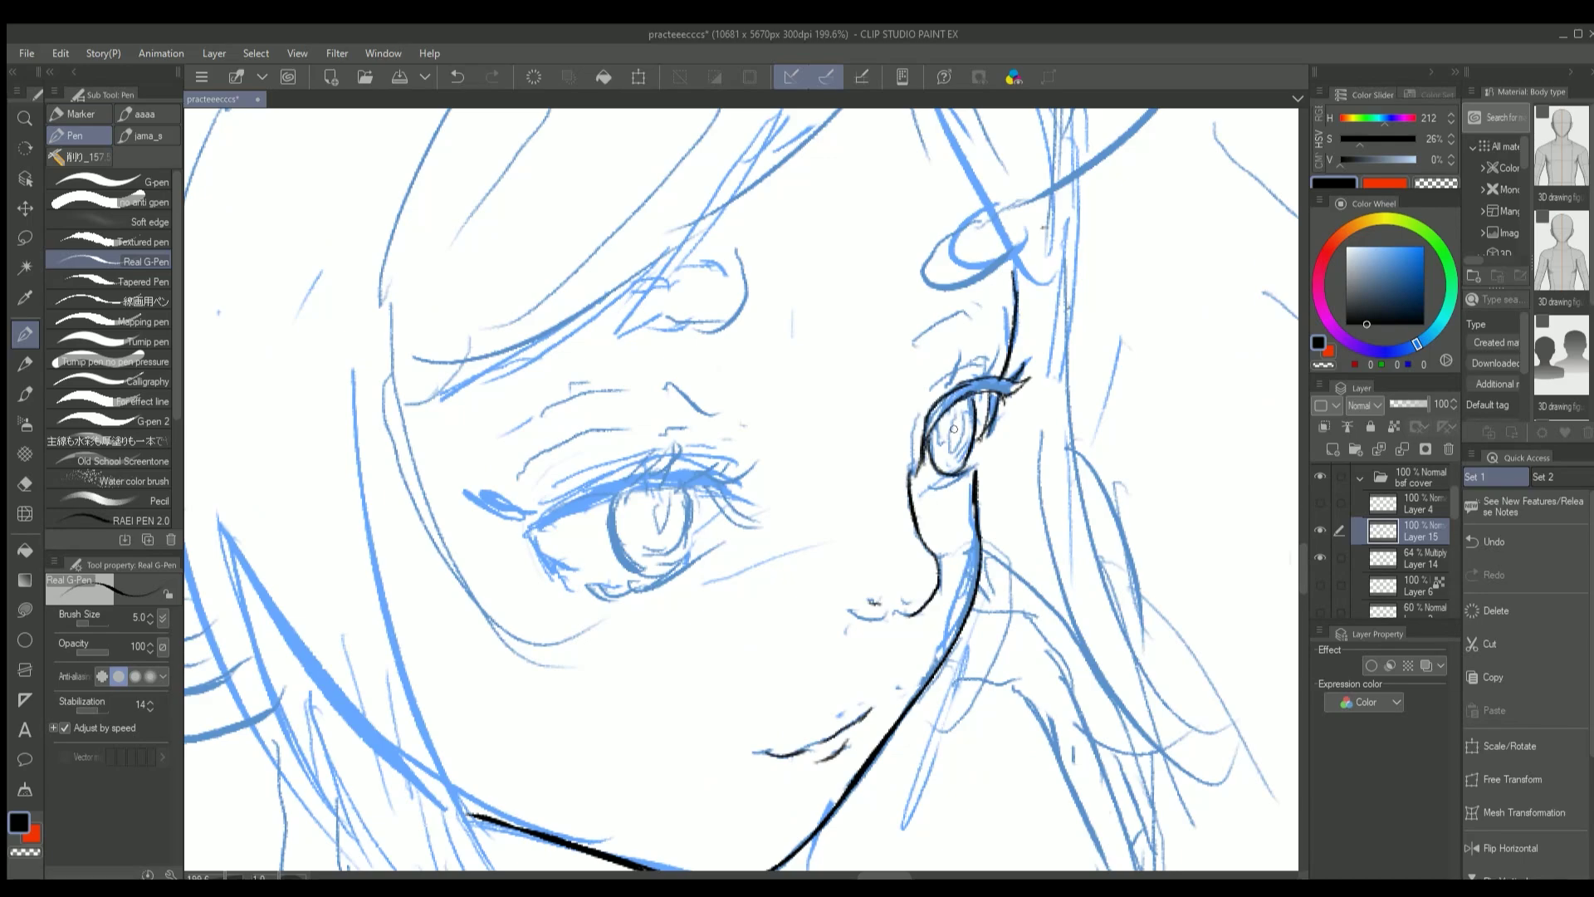
scroll(956, 415, "down", 3)
scroll(961, 415, "up", 2)
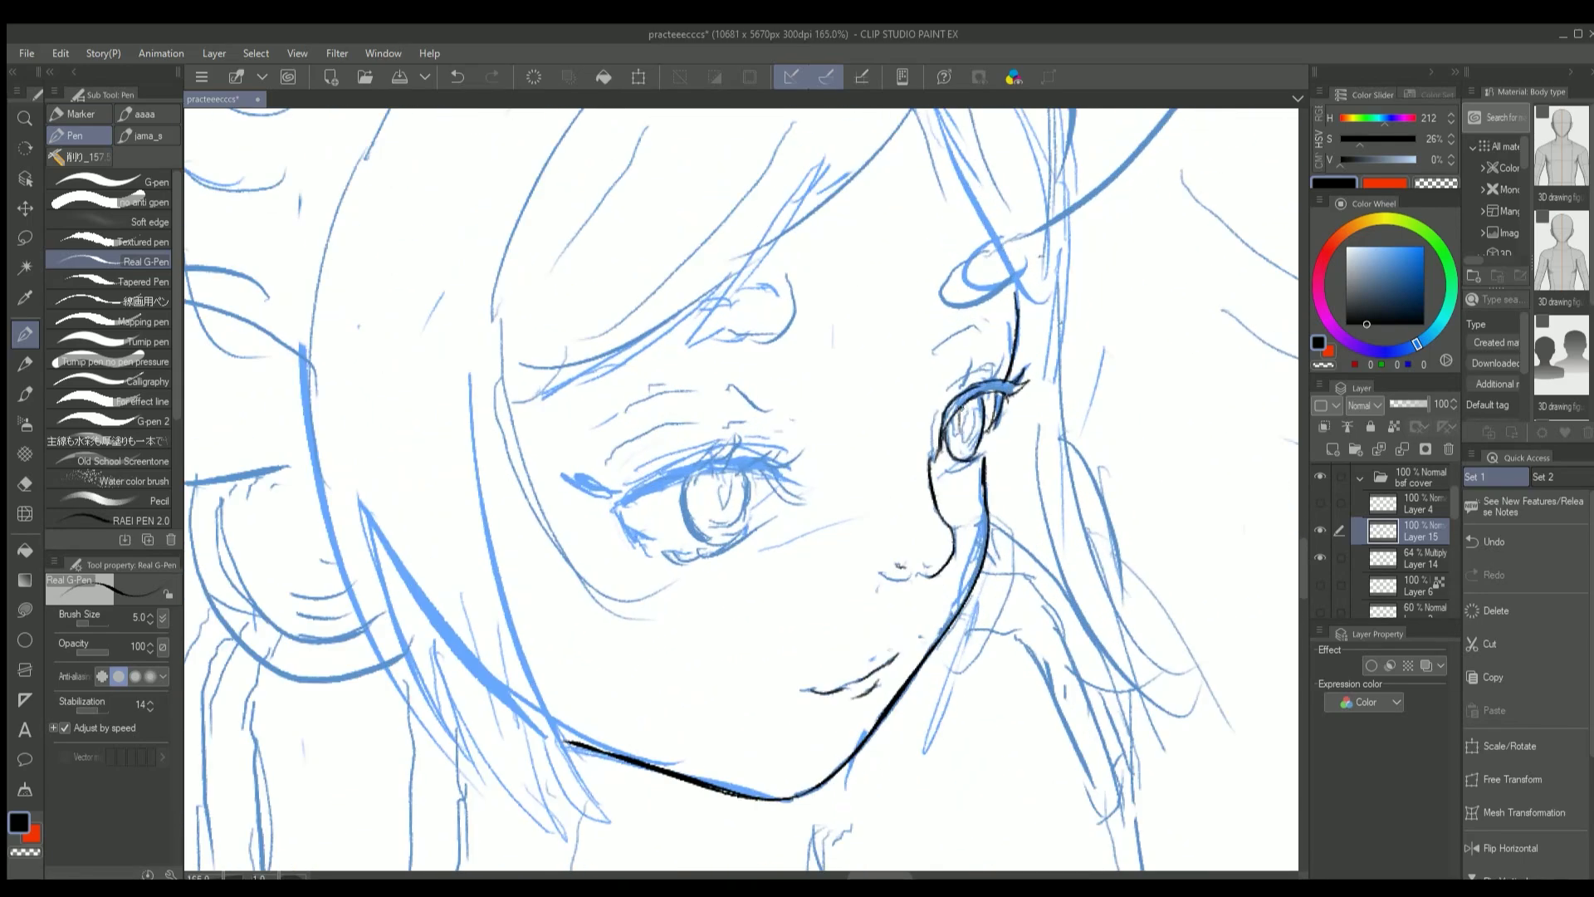
Outline the far eye's pupil and fill it with black using the Fill tool limited to the editing layer
scroll(996, 438, "down", 3)
scroll(996, 438, "up", 3)
scroll(1024, 504, "up", 1)
scroll(920, 488, "down", 1)
scroll(988, 462, "up", 1)
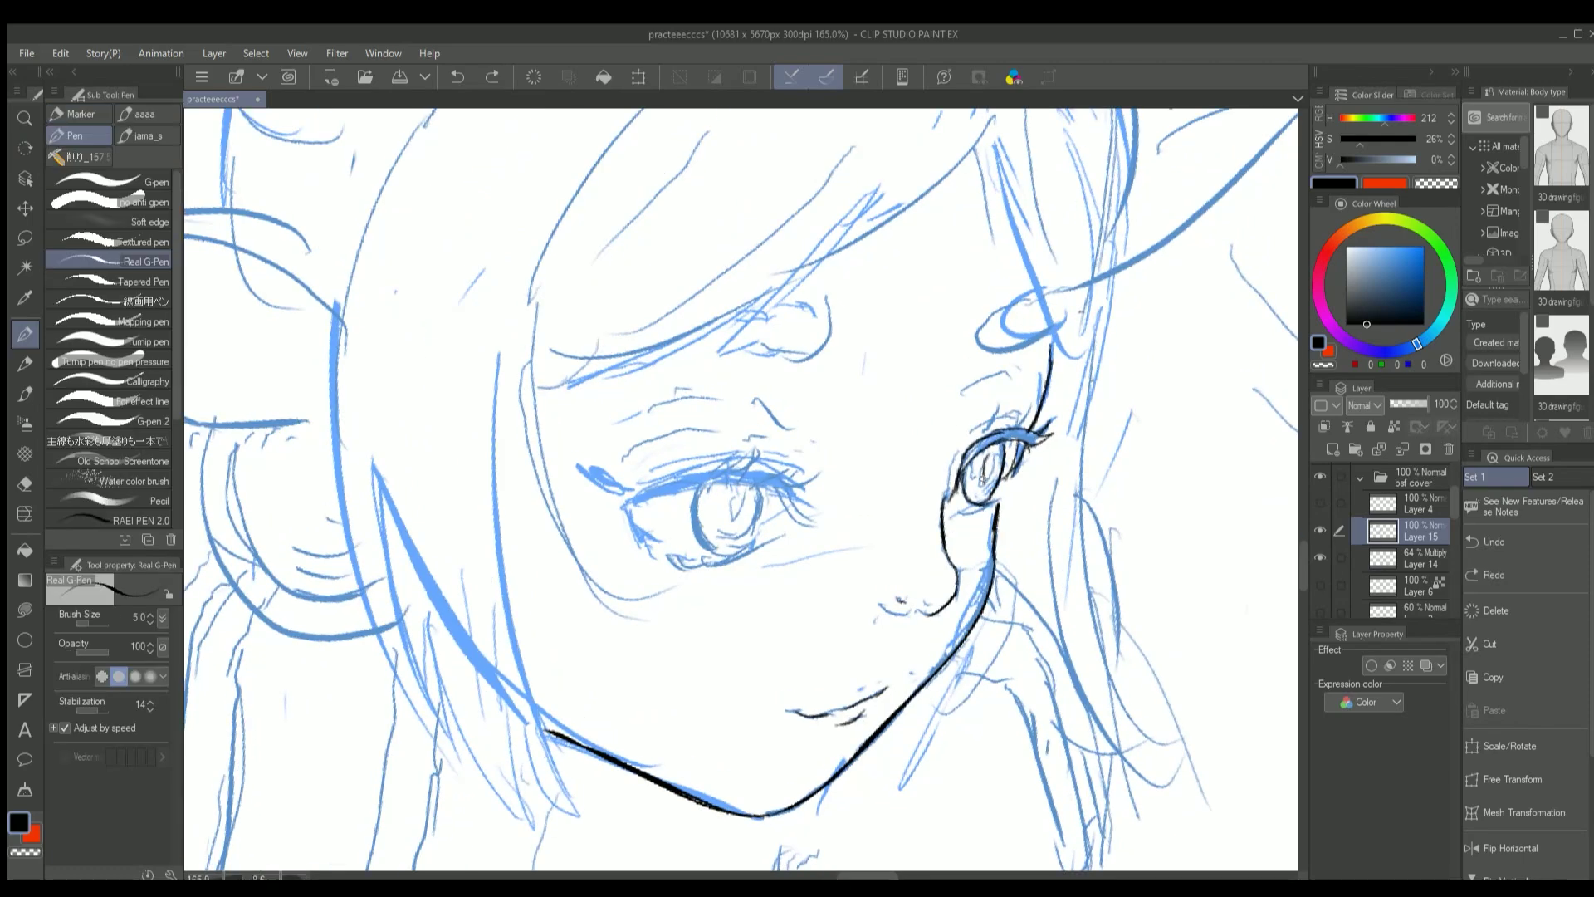
scroll(997, 438, "down", 6)
key("g")
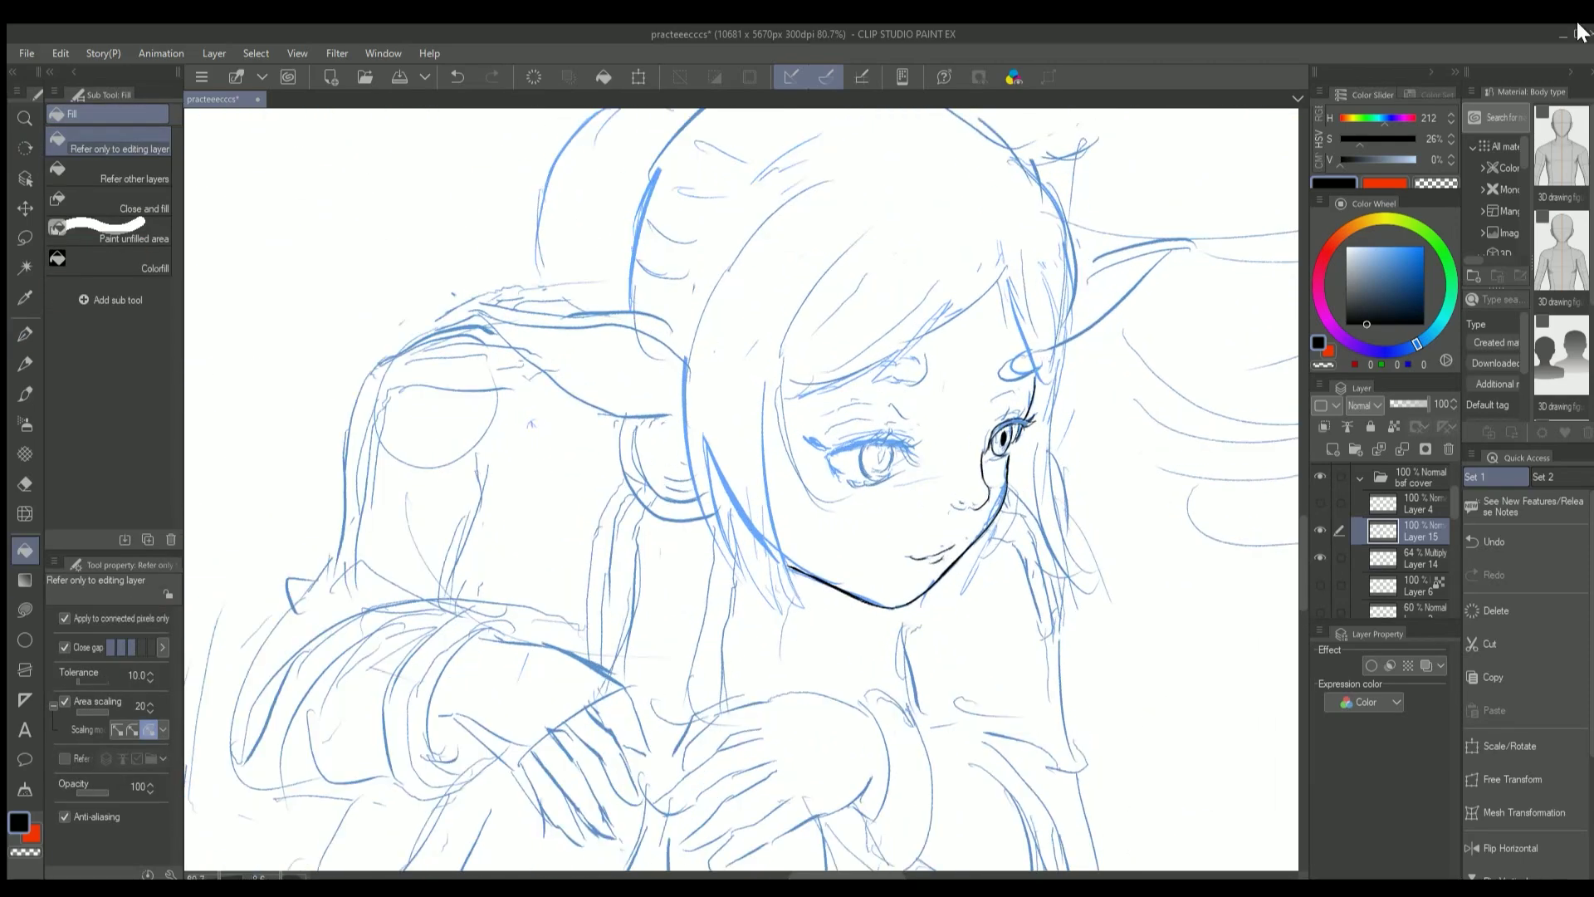
scroll(996, 440, "up", 5)
key("p")
scroll(1005, 436, "down", 3)
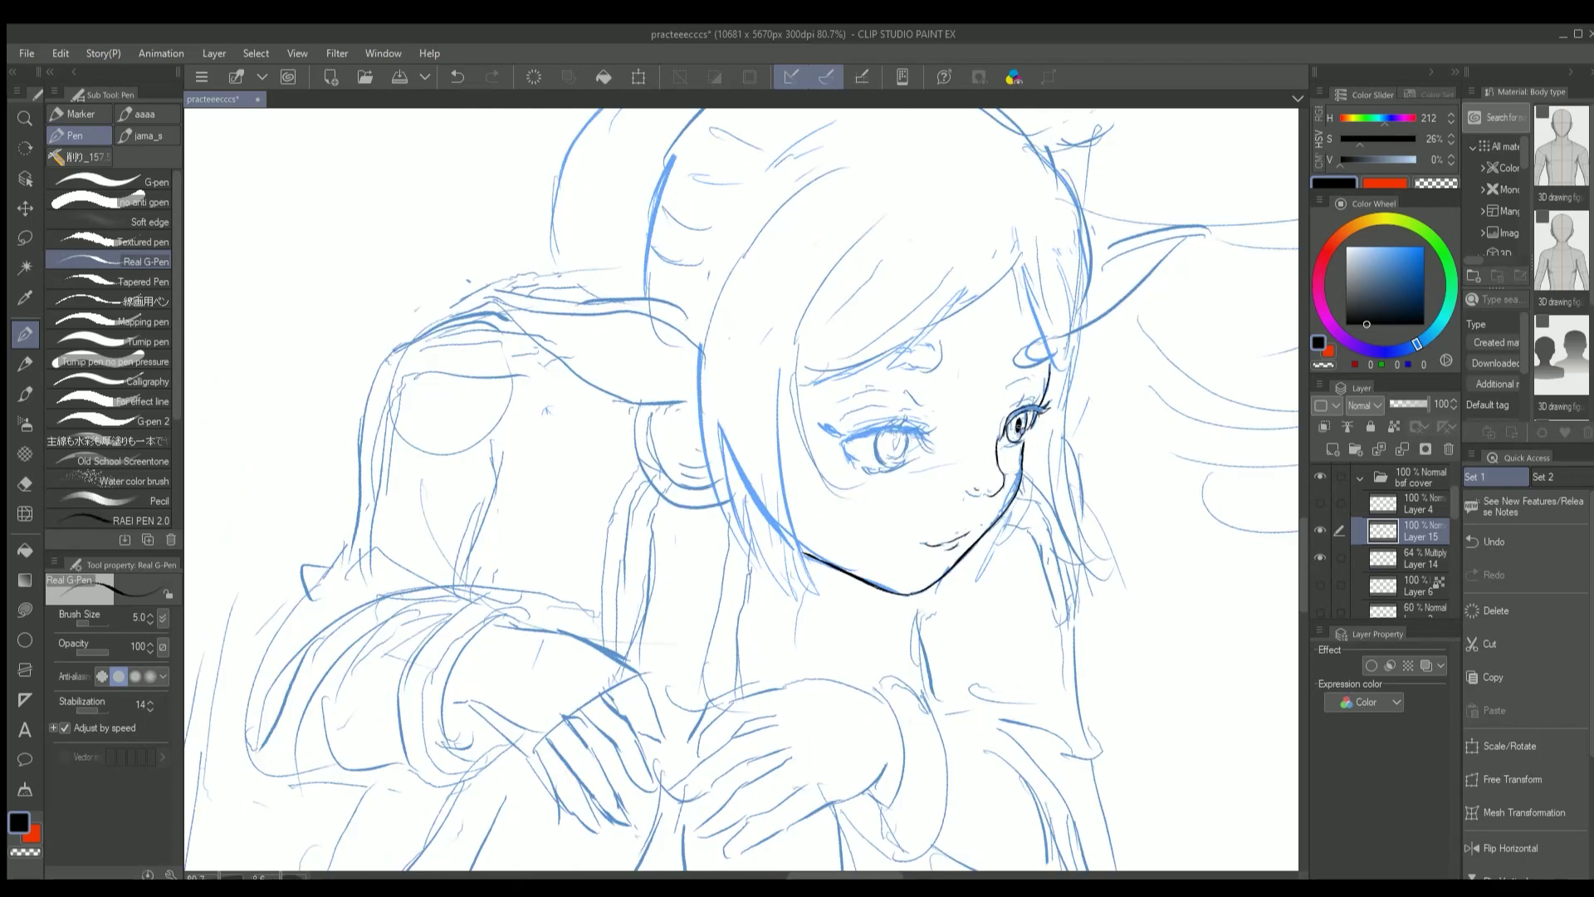
Ink both sides of the near eye's iris outline with the Real G-Pen
scroll(1012, 433, "up", 3)
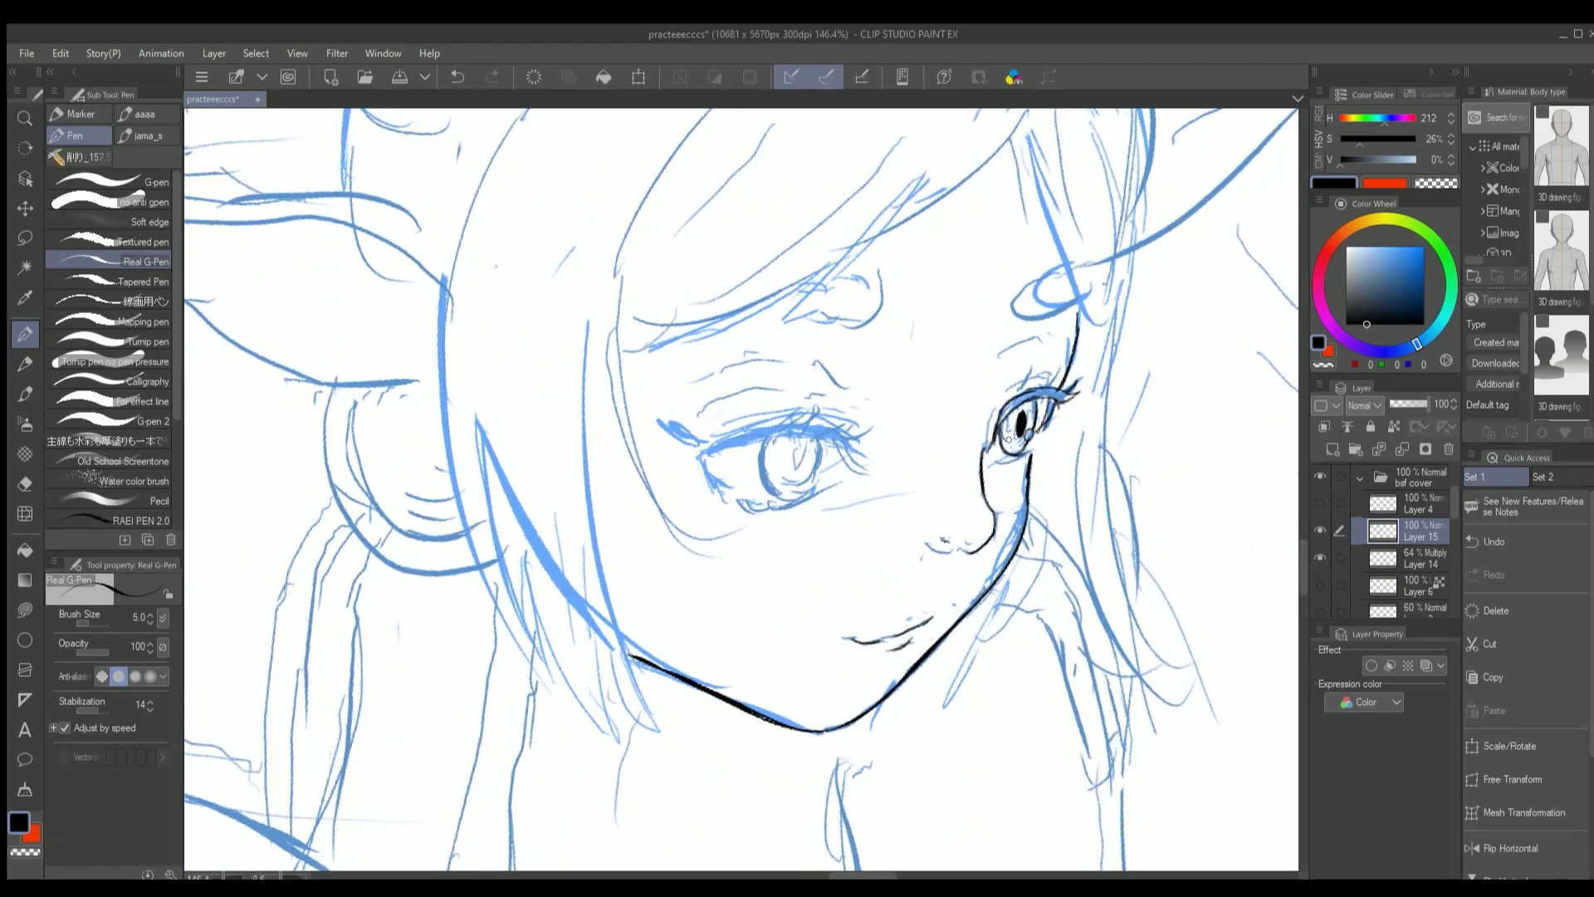
scroll(1000, 430, "down", 2)
mouse_move(910, 418)
left_mouse_down()
mouse_move(905, 455)
mouse_move(914, 415)
left_mouse_up()
scroll(959, 440, "up", 3)
scroll(955, 444, "up", 2)
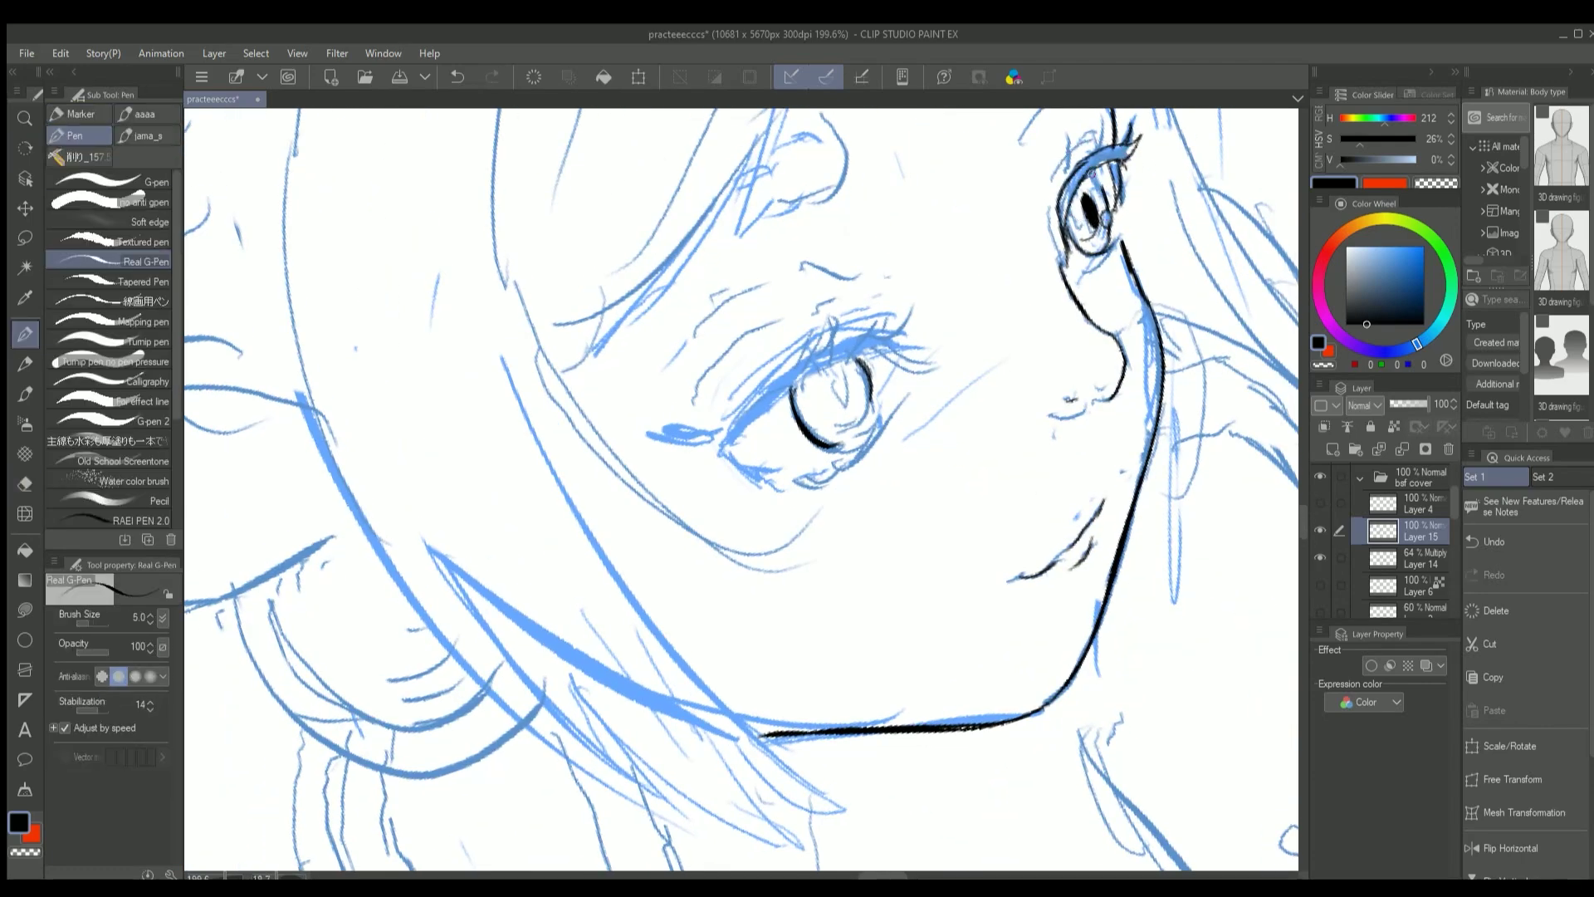
left_click_drag(880, 349, 921, 428)
scroll(863, 336, "up", 1)
scroll(842, 326, "down", 2)
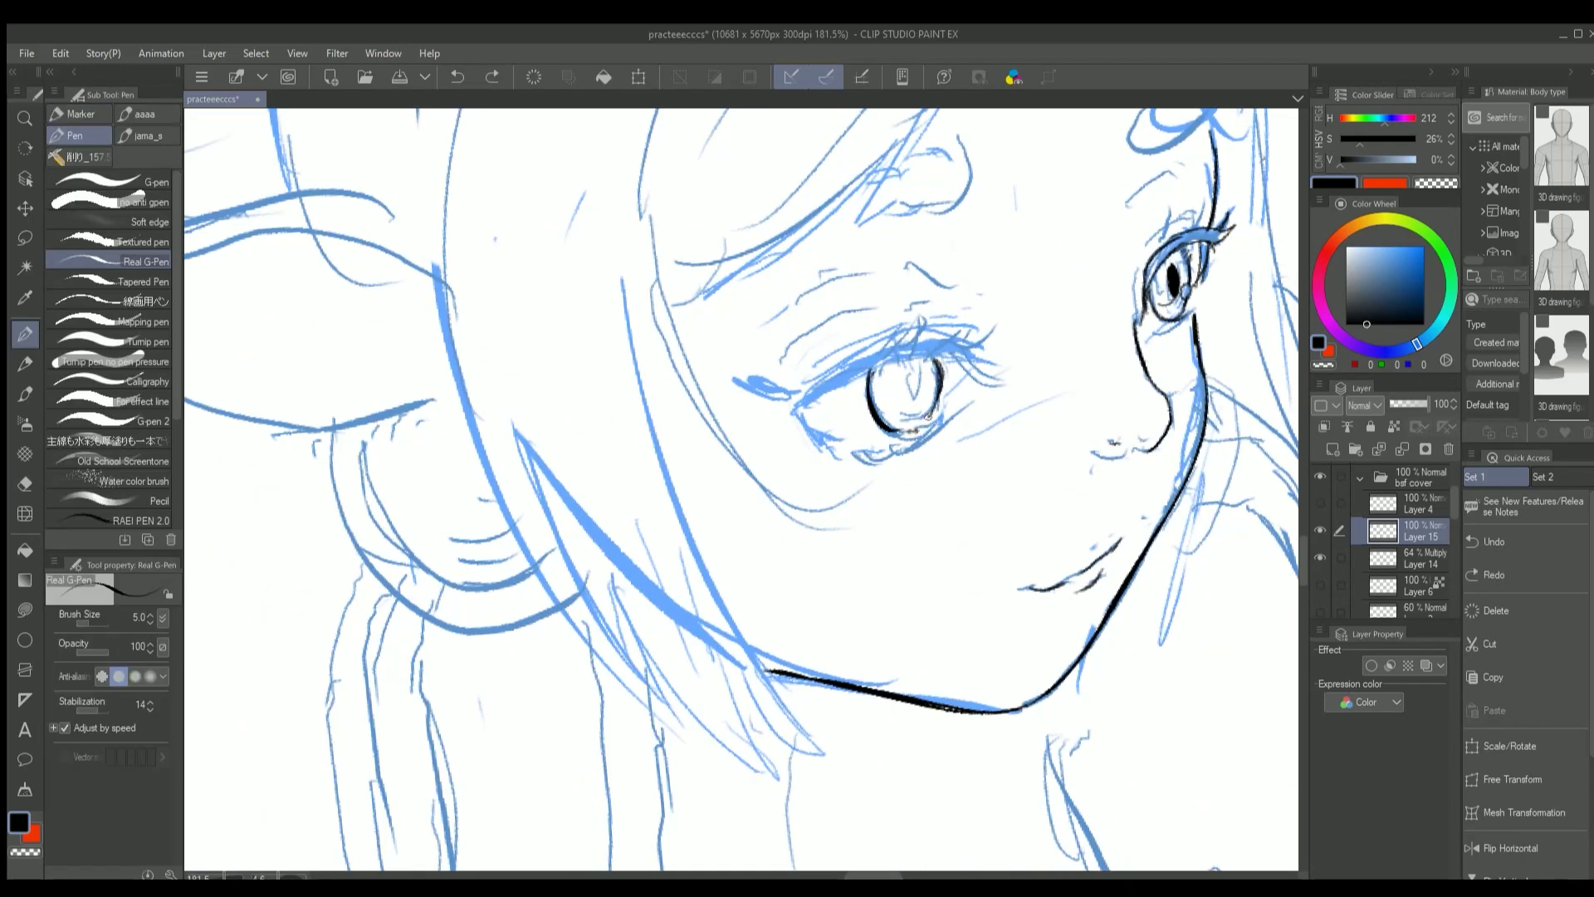
Fill the near eye's pupil with black and draw a small round highlight at the iris's lower edge
scroll(913, 403, "down", 1)
scroll(915, 384, "down", 3)
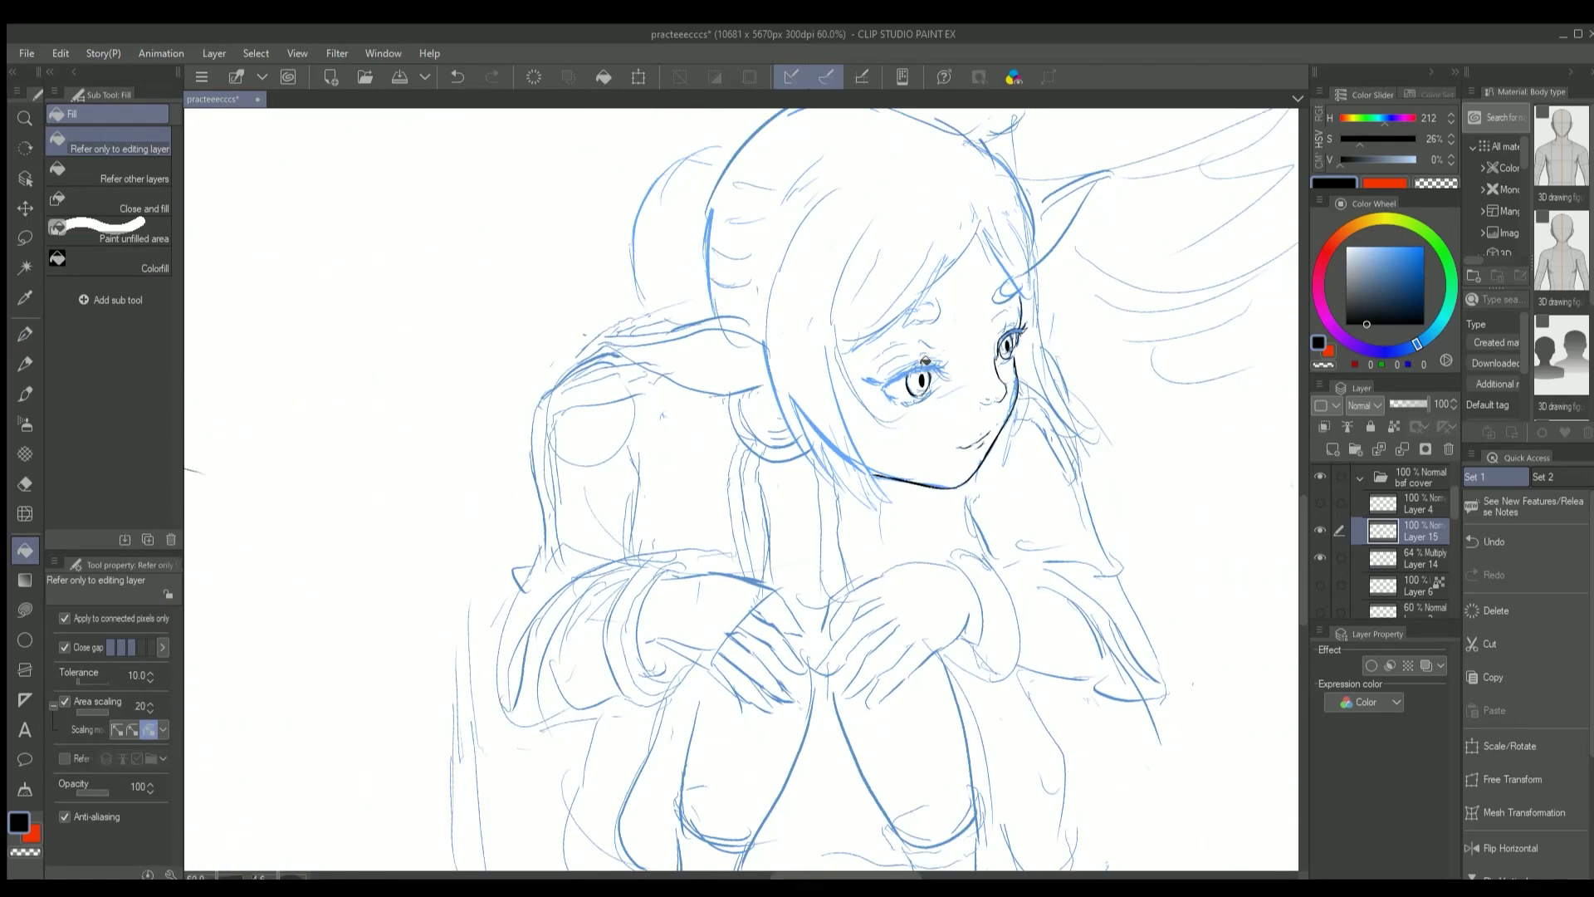
scroll(915, 384, "up", 1)
key("ctrl+z")
key("e")
scroll(1071, 332, "up", 2)
key("p")
left_click_drag(1059, 333, 1050, 347)
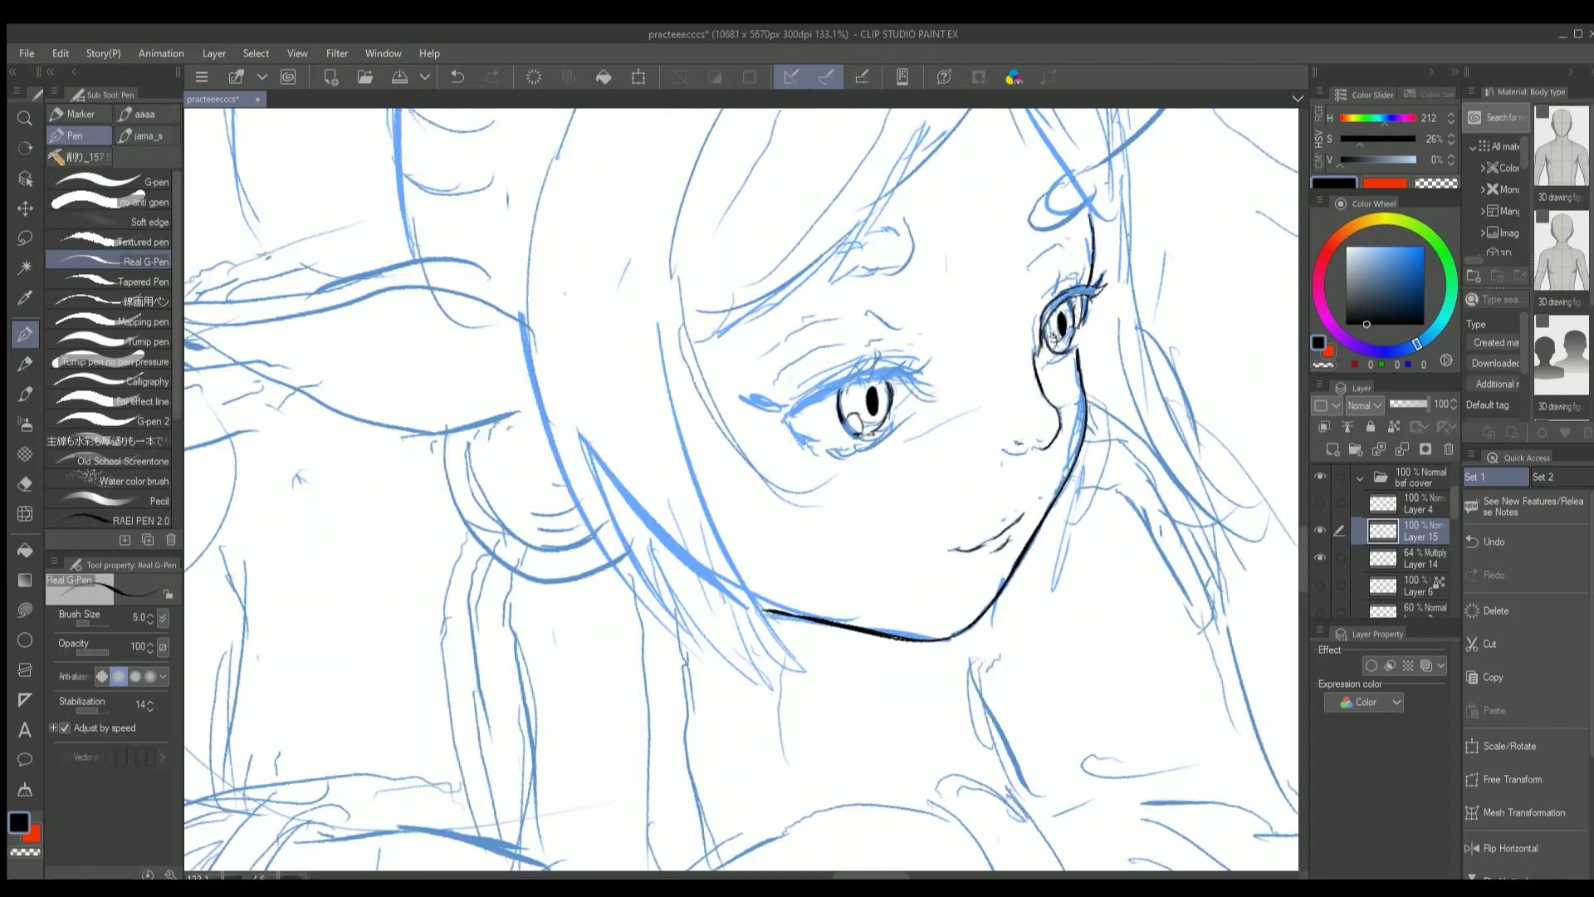
Ink the outer corner and lower lid edge of the near eye
scroll(1270, 236, "down", 3)
scroll(1270, 236, "up", 2)
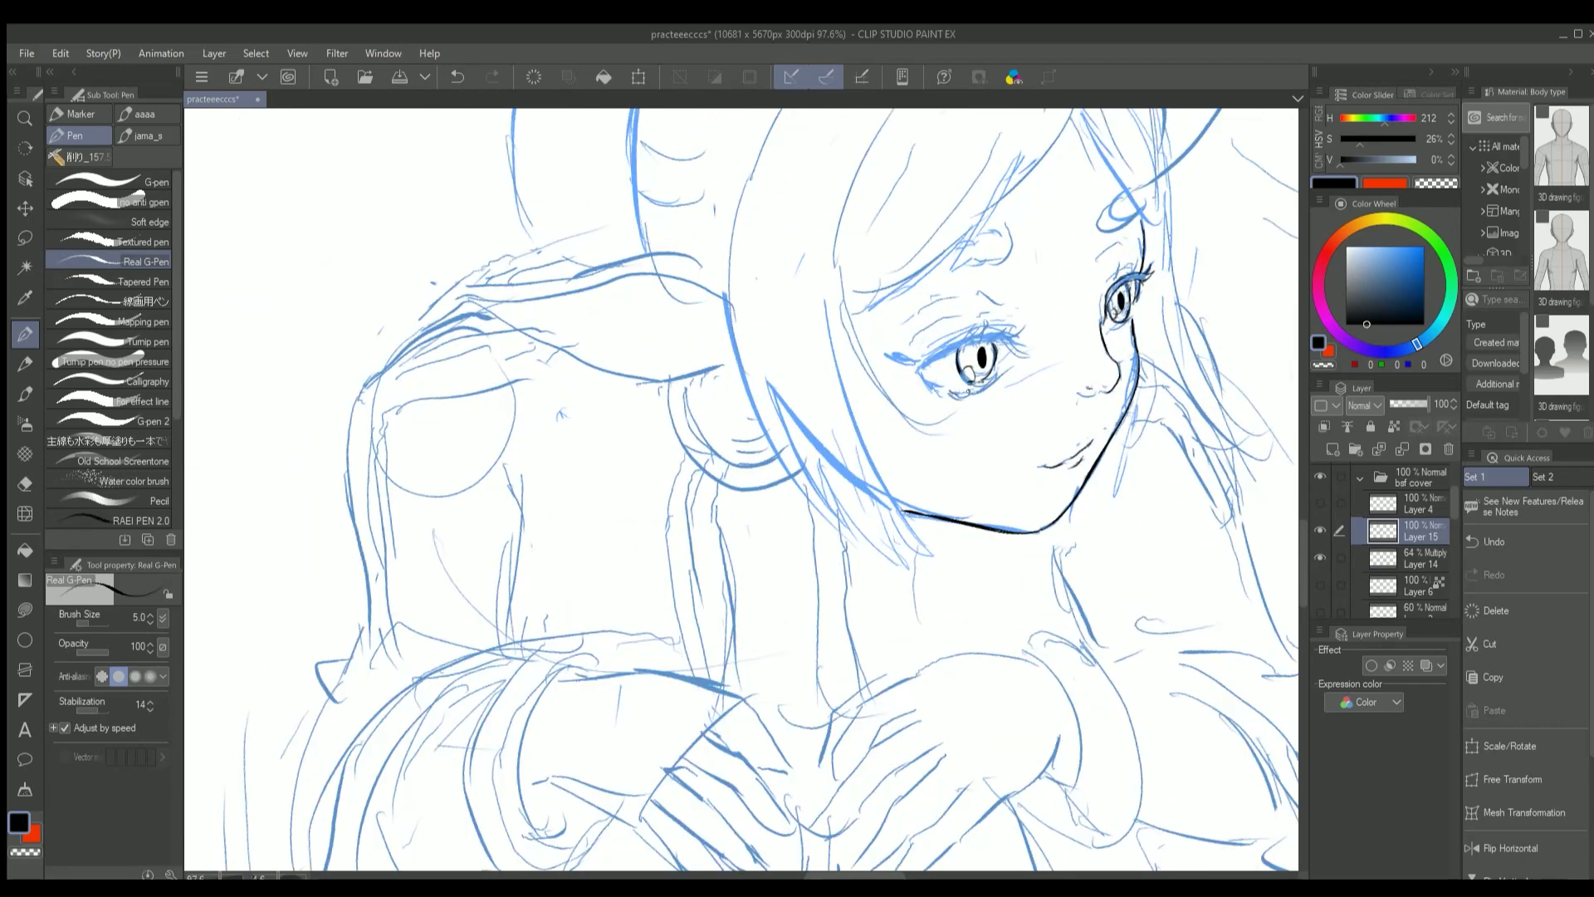
scroll(901, 639, "up", 3)
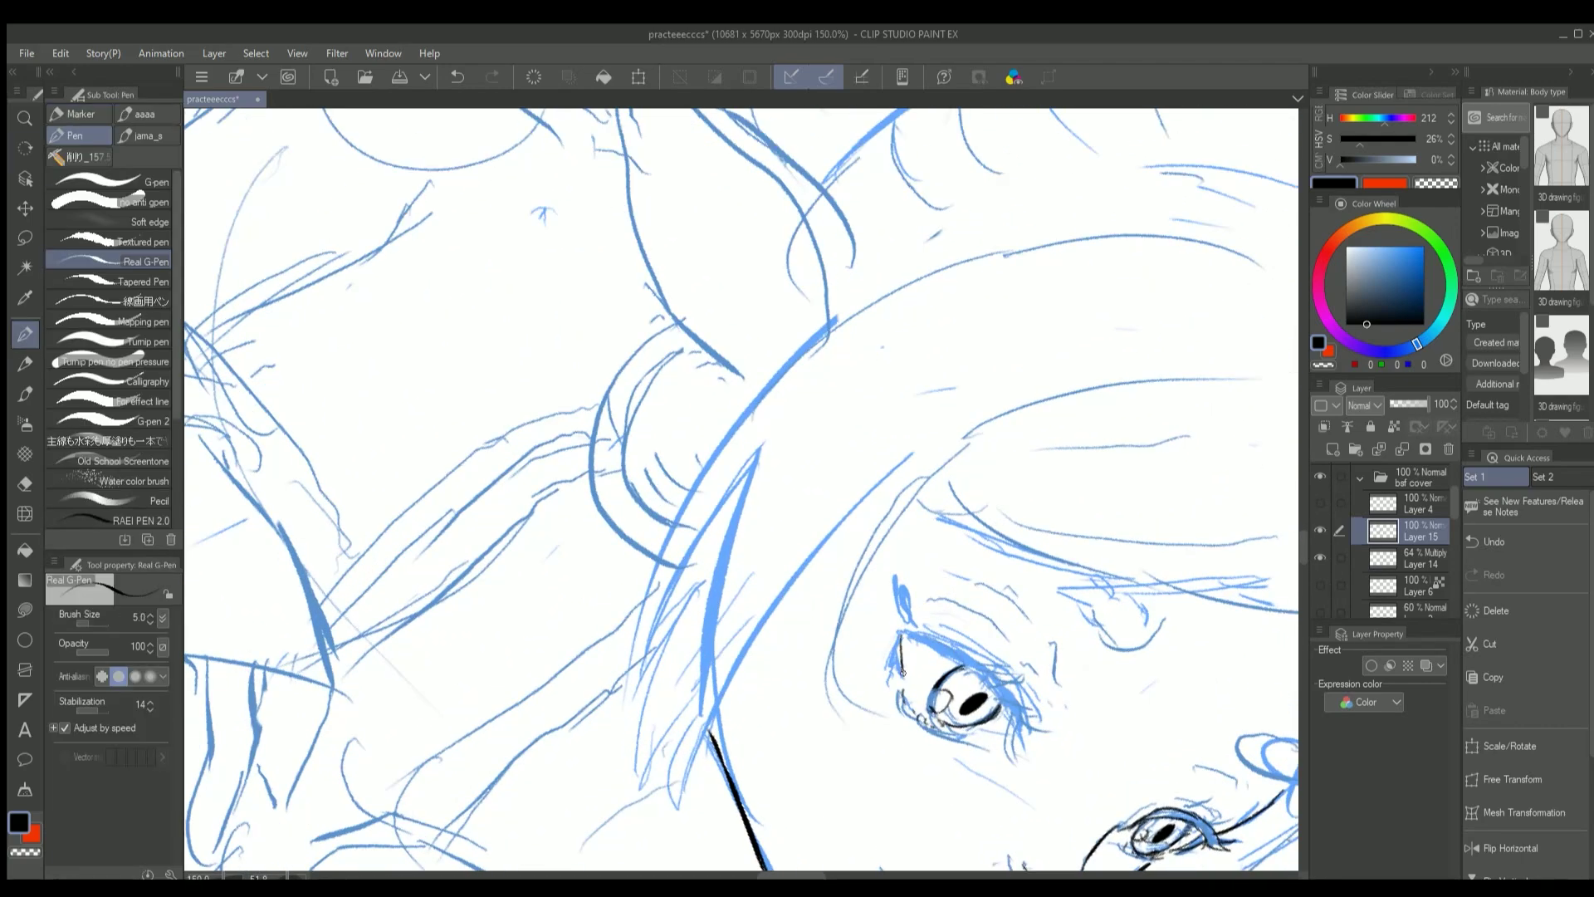
key("ctrl+z")
key("minus")
key("minus")
key("minus")
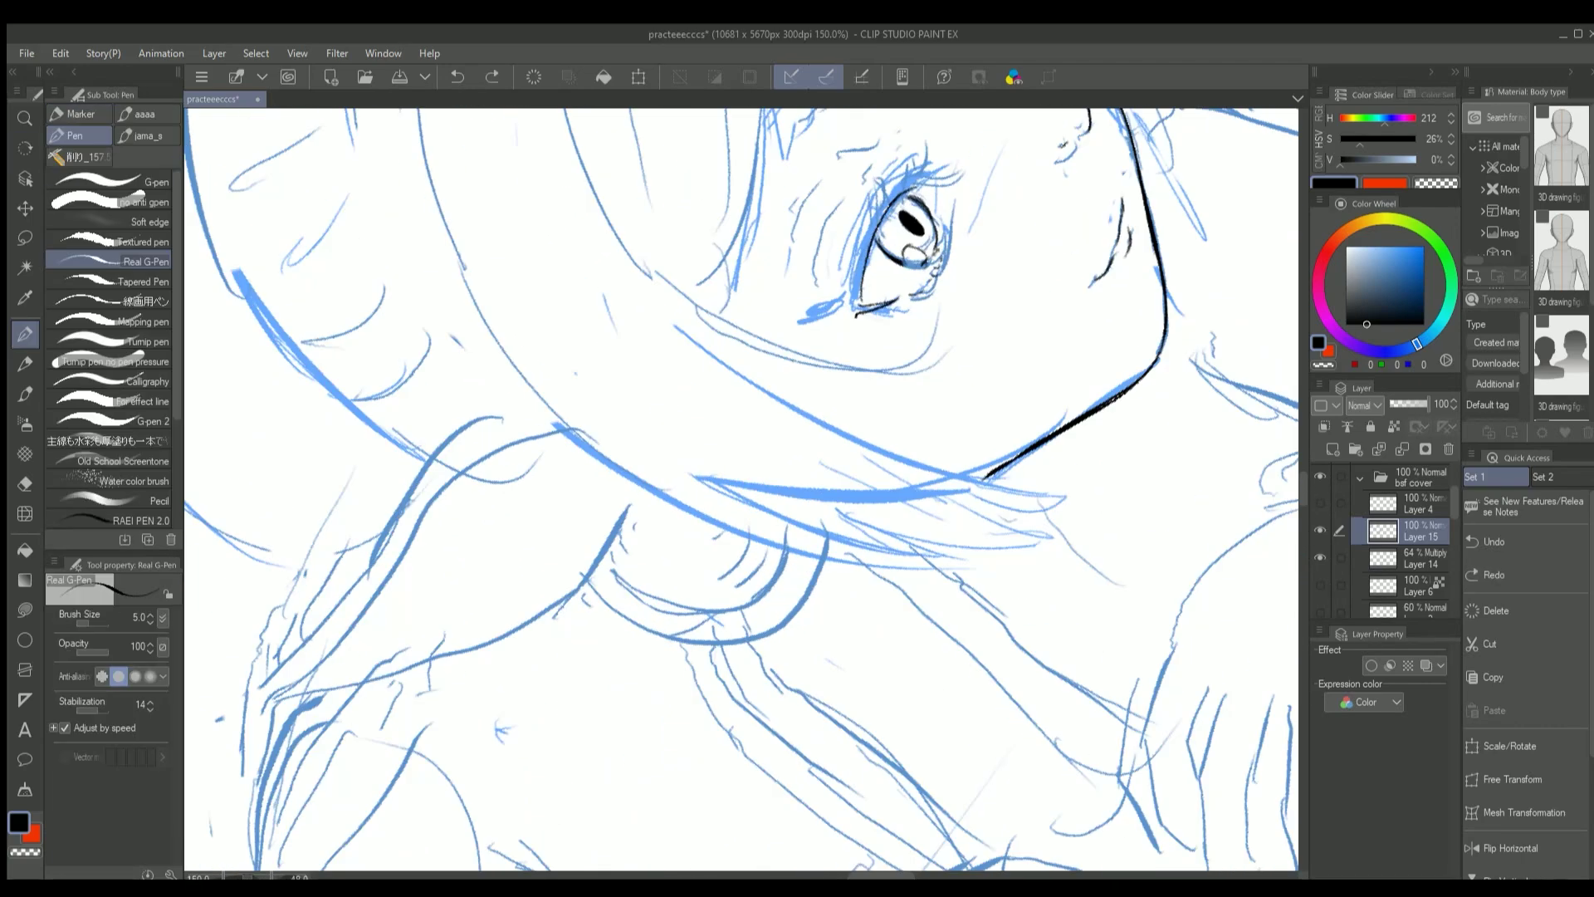
Ink the near eye's upper lid line with its outer wing and add the inner lashes
key("asciicircum")
key("asciicircum")
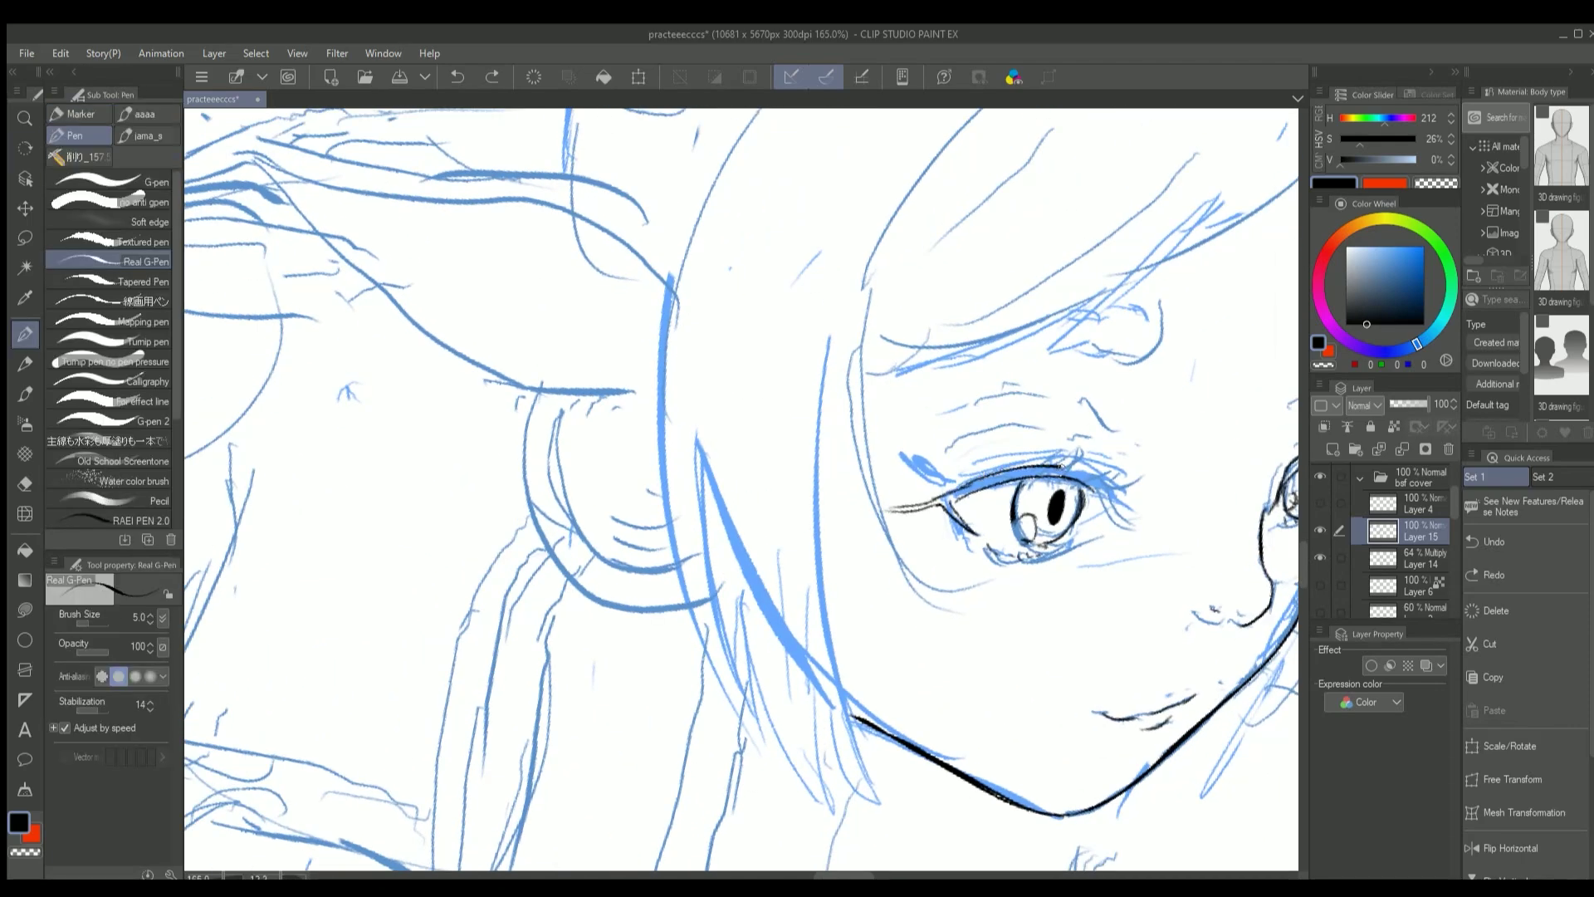
key("asciicircum")
key("asciicircum")
key("asciicircum")
key("asciicircum")
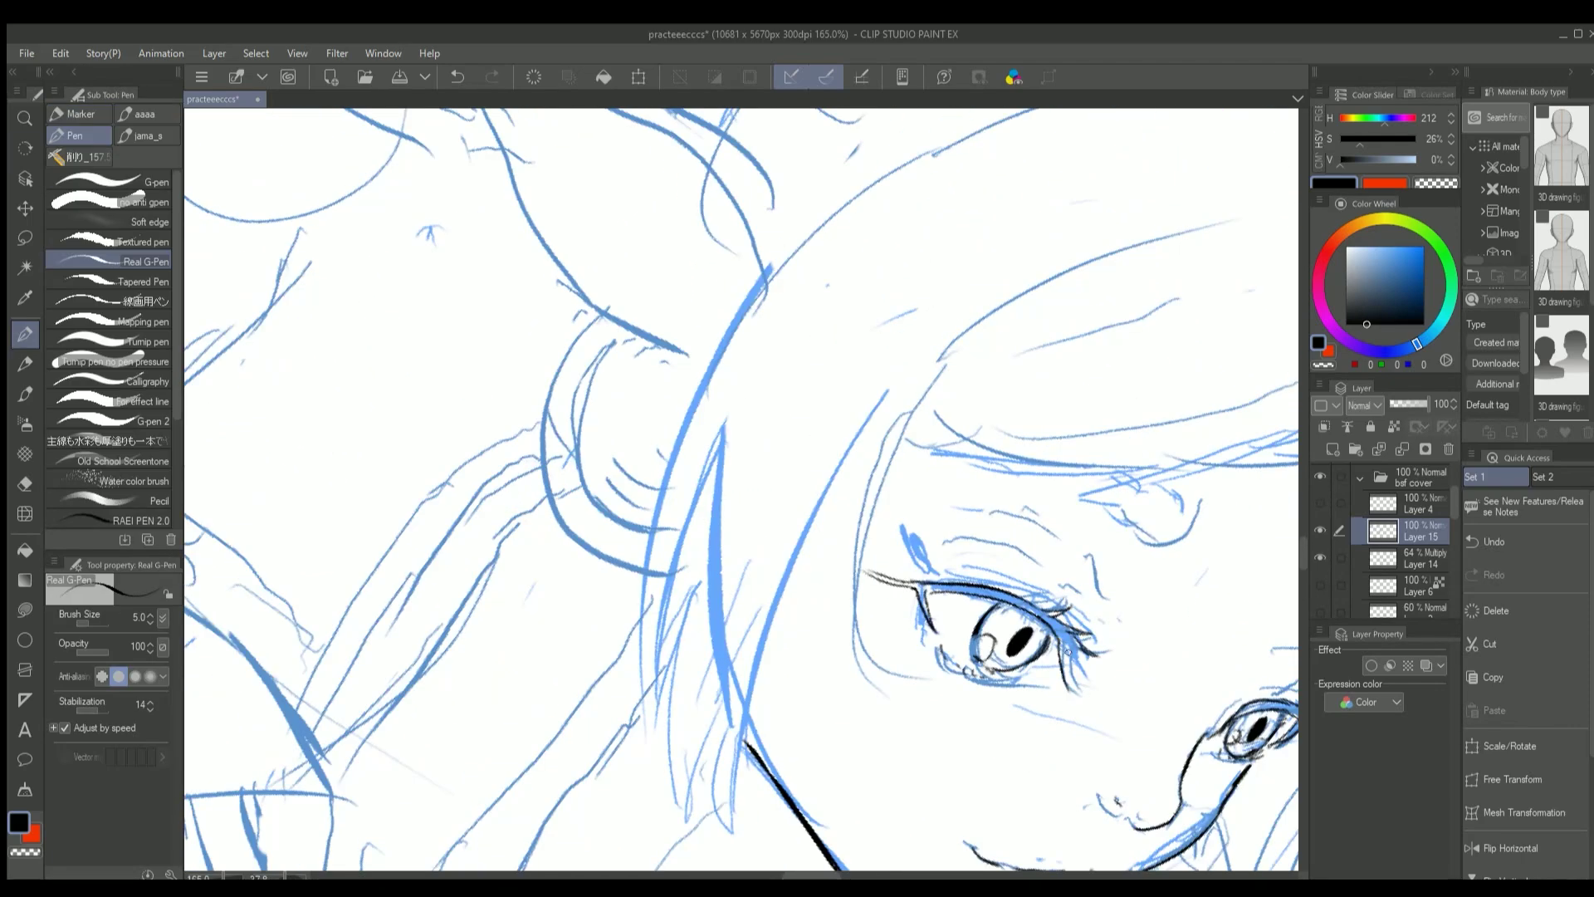
key("minus")
key("minus")
key("minus")
Handwrite the note "Overlap/Depth" in the empty area above the character's head
scroll(742, 490, "down", 3)
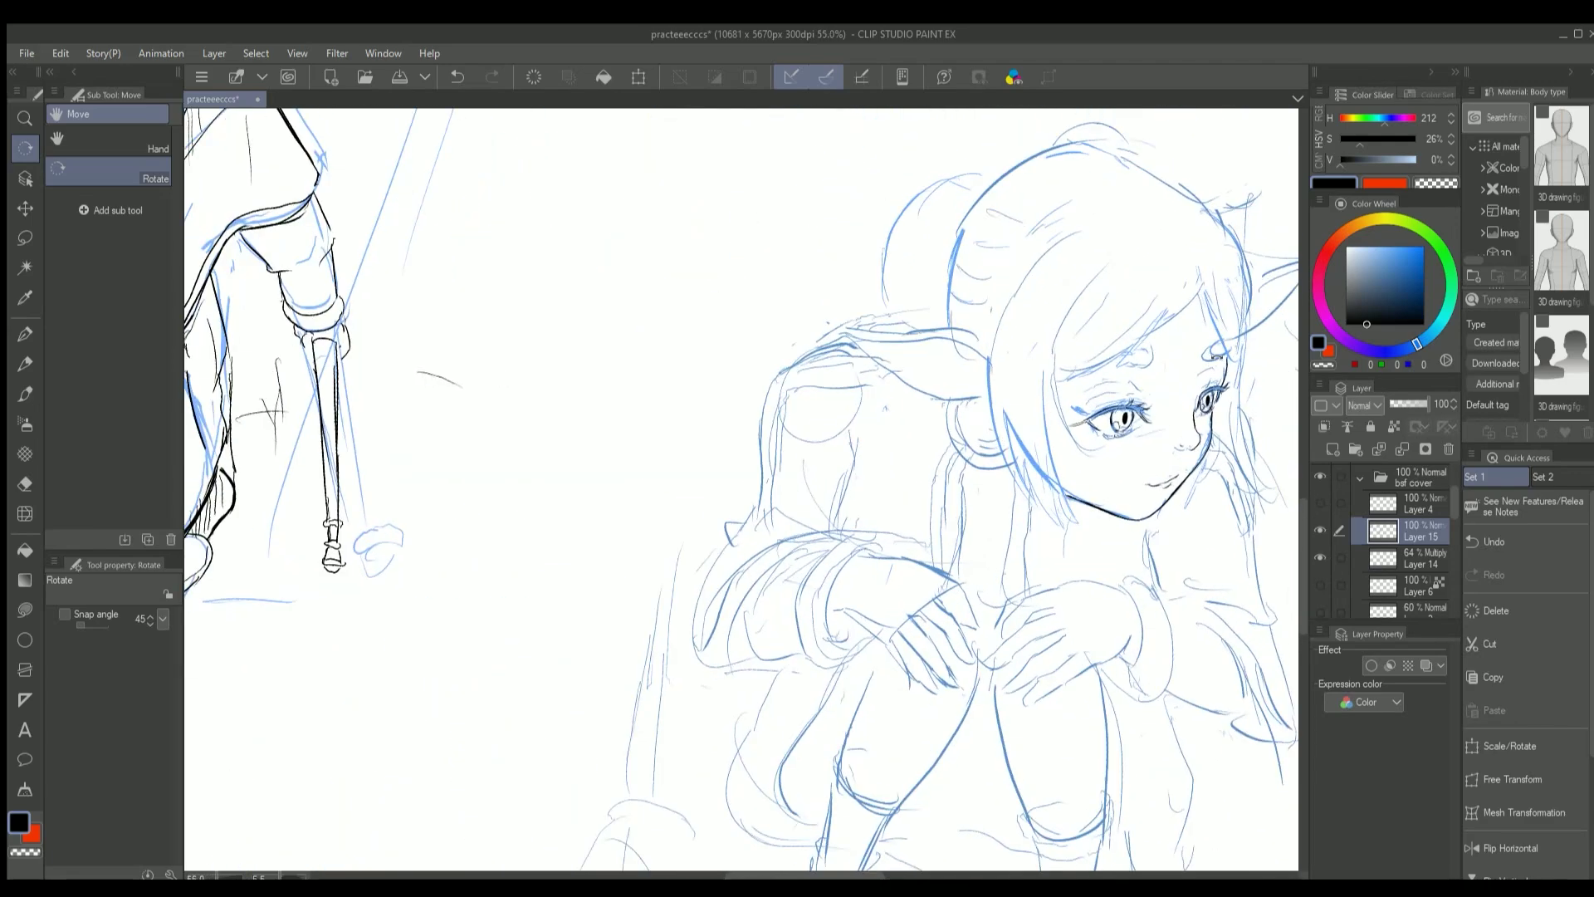
scroll(1184, 406, "up", 3)
scroll(1237, 390, "down", 5)
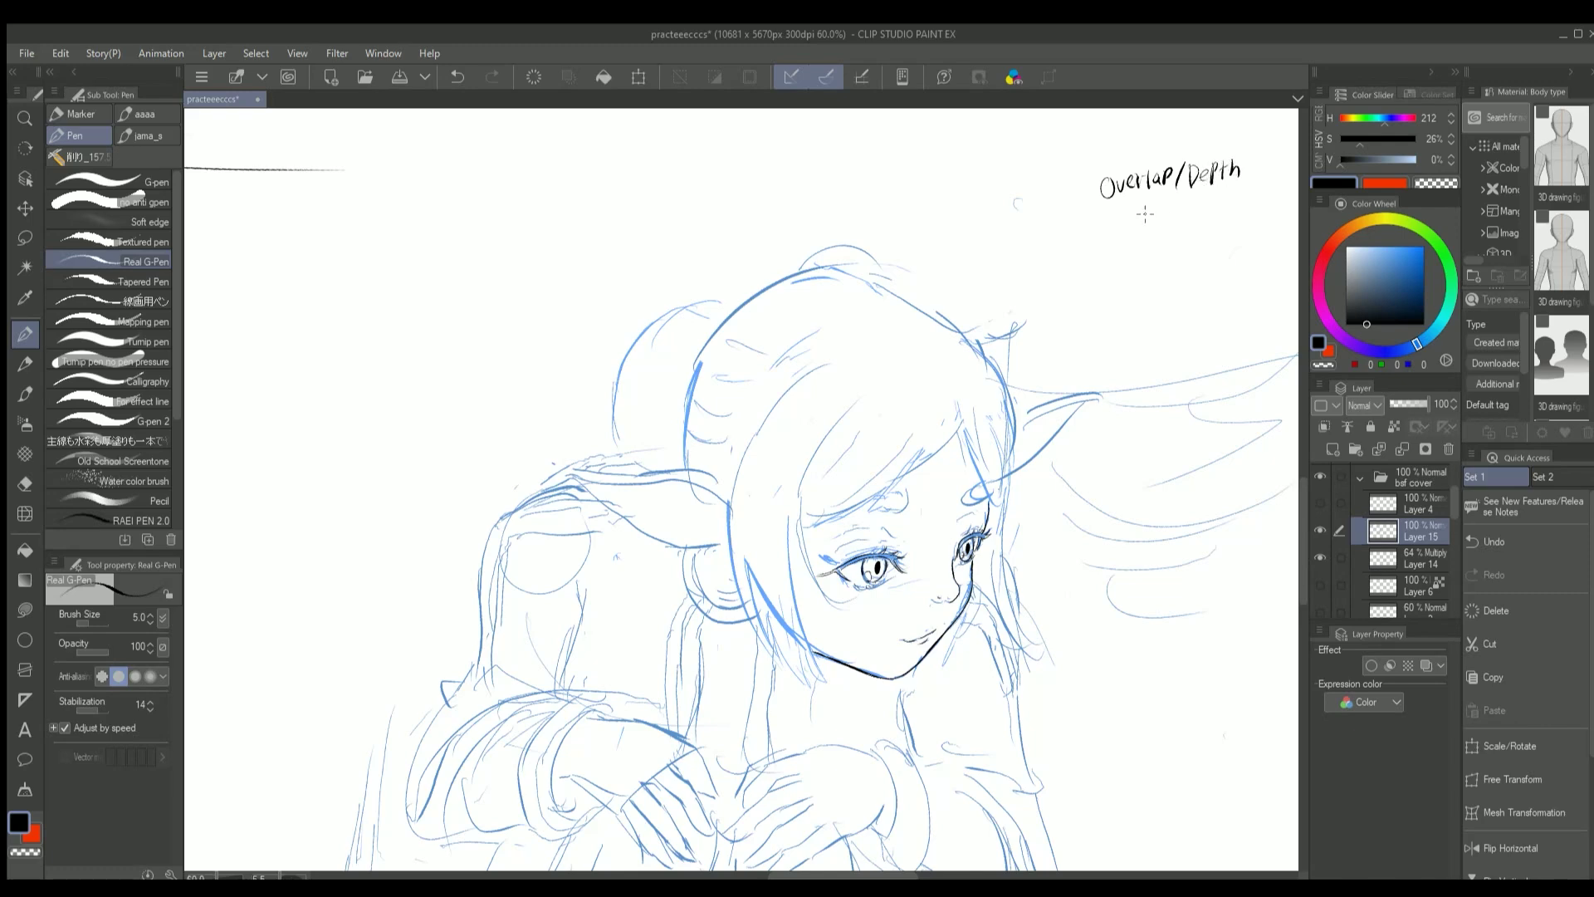
Ink the eyelid creases above the far and near eyes
scroll(1142, 206, "up", 3)
scroll(1074, 478, "up", 2)
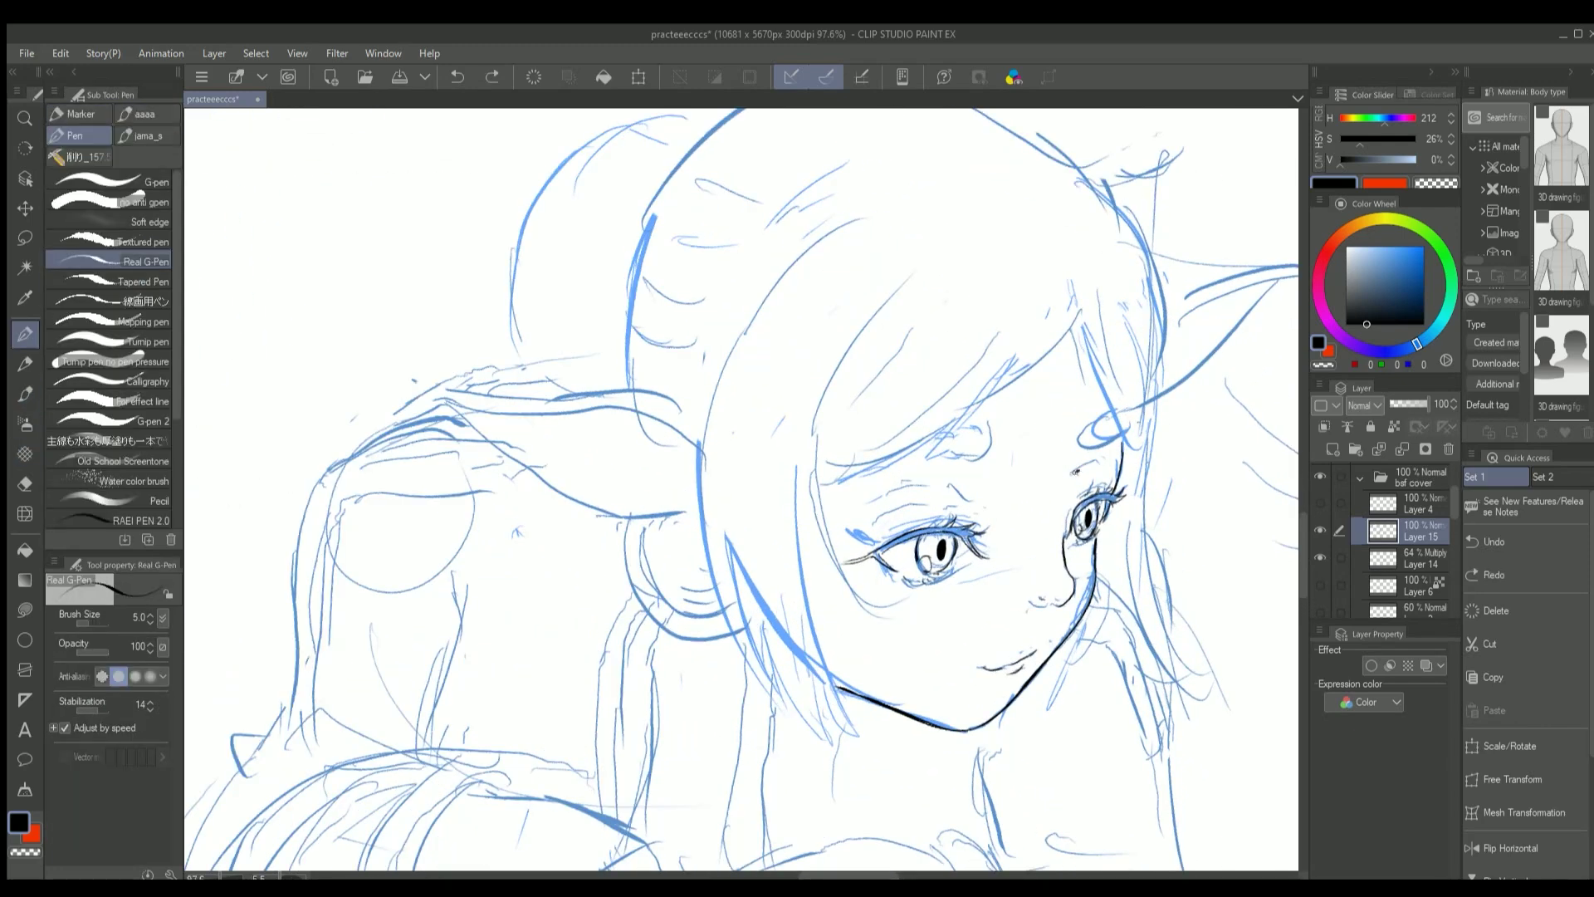
left_click_drag(863, 498, 935, 428)
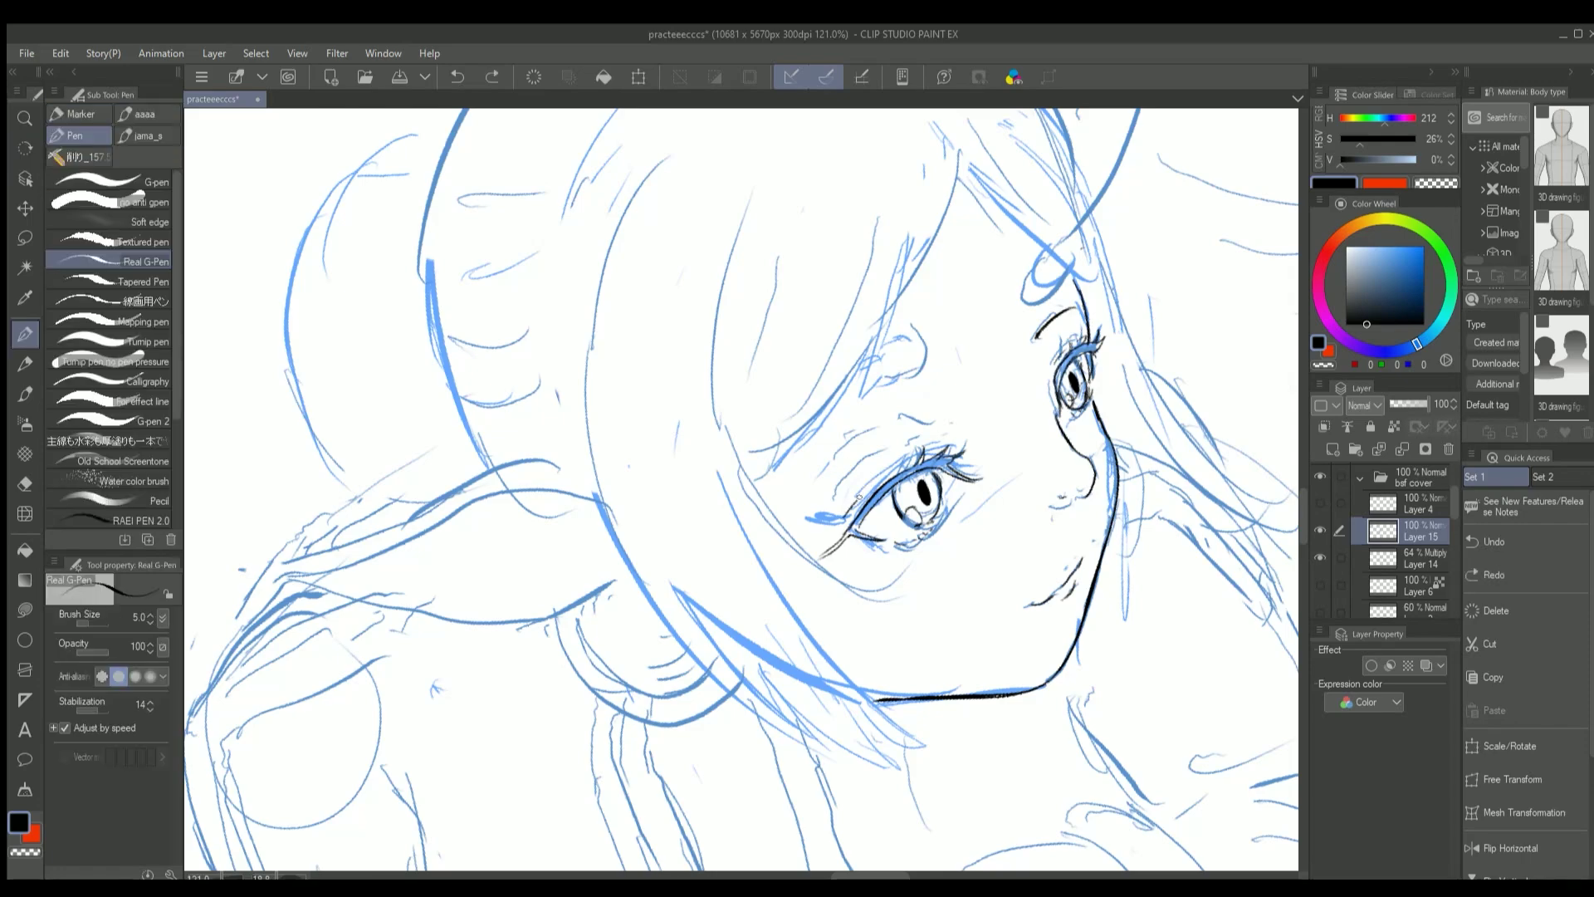
scroll(850, 469, "down", 2)
left_click_drag(831, 482, 806, 502)
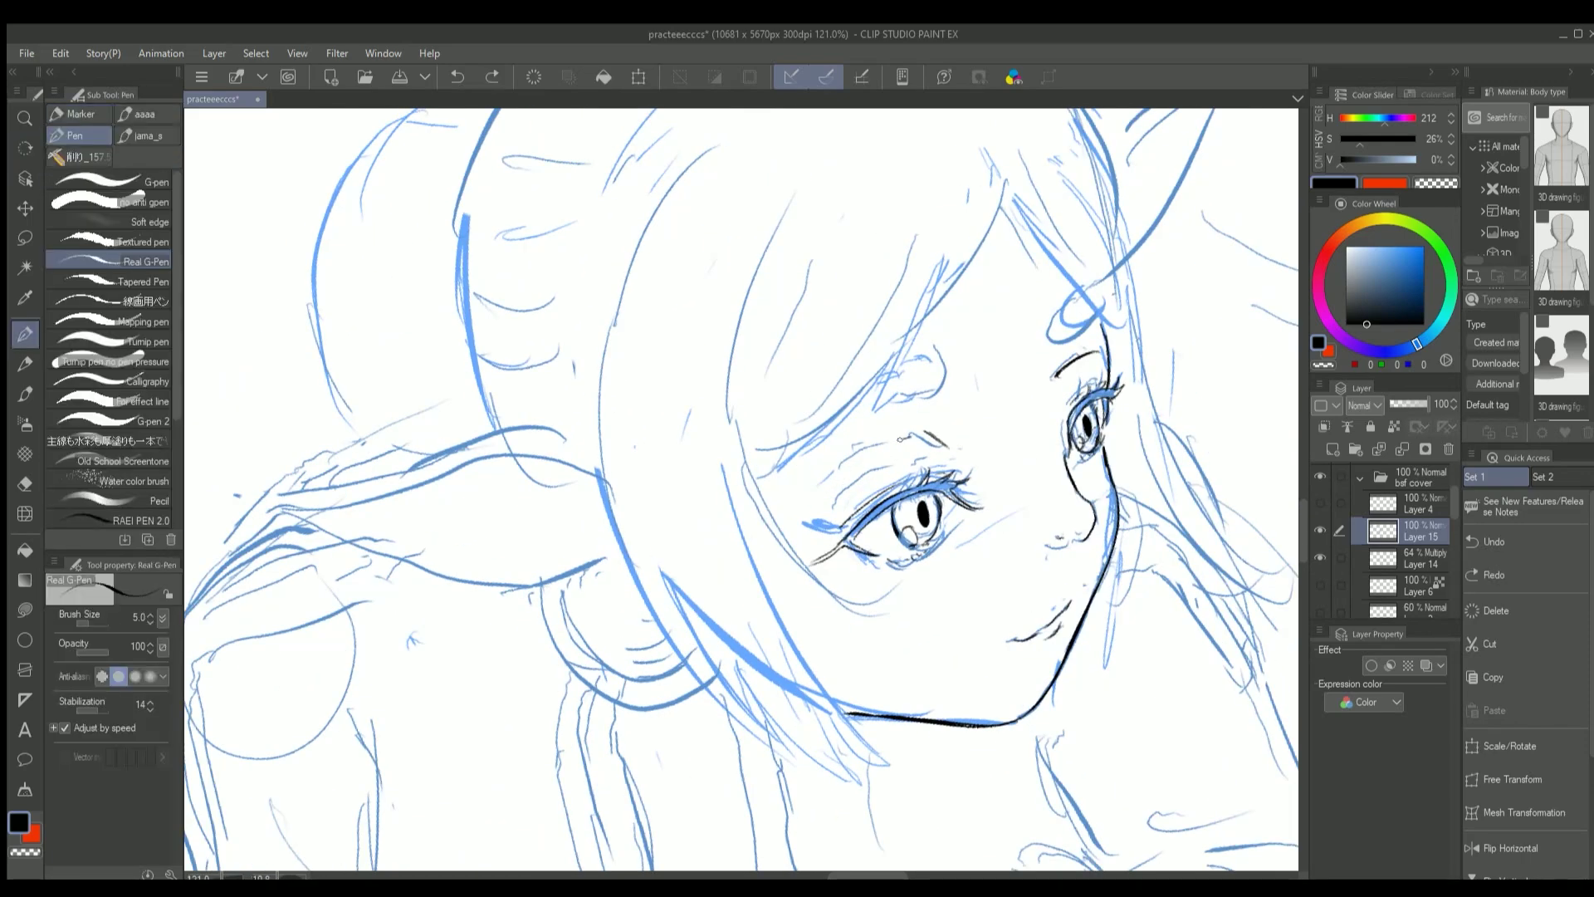
Ink the short rounded outlines of the near and far eyebrows
scroll(880, 438, "up", 1)
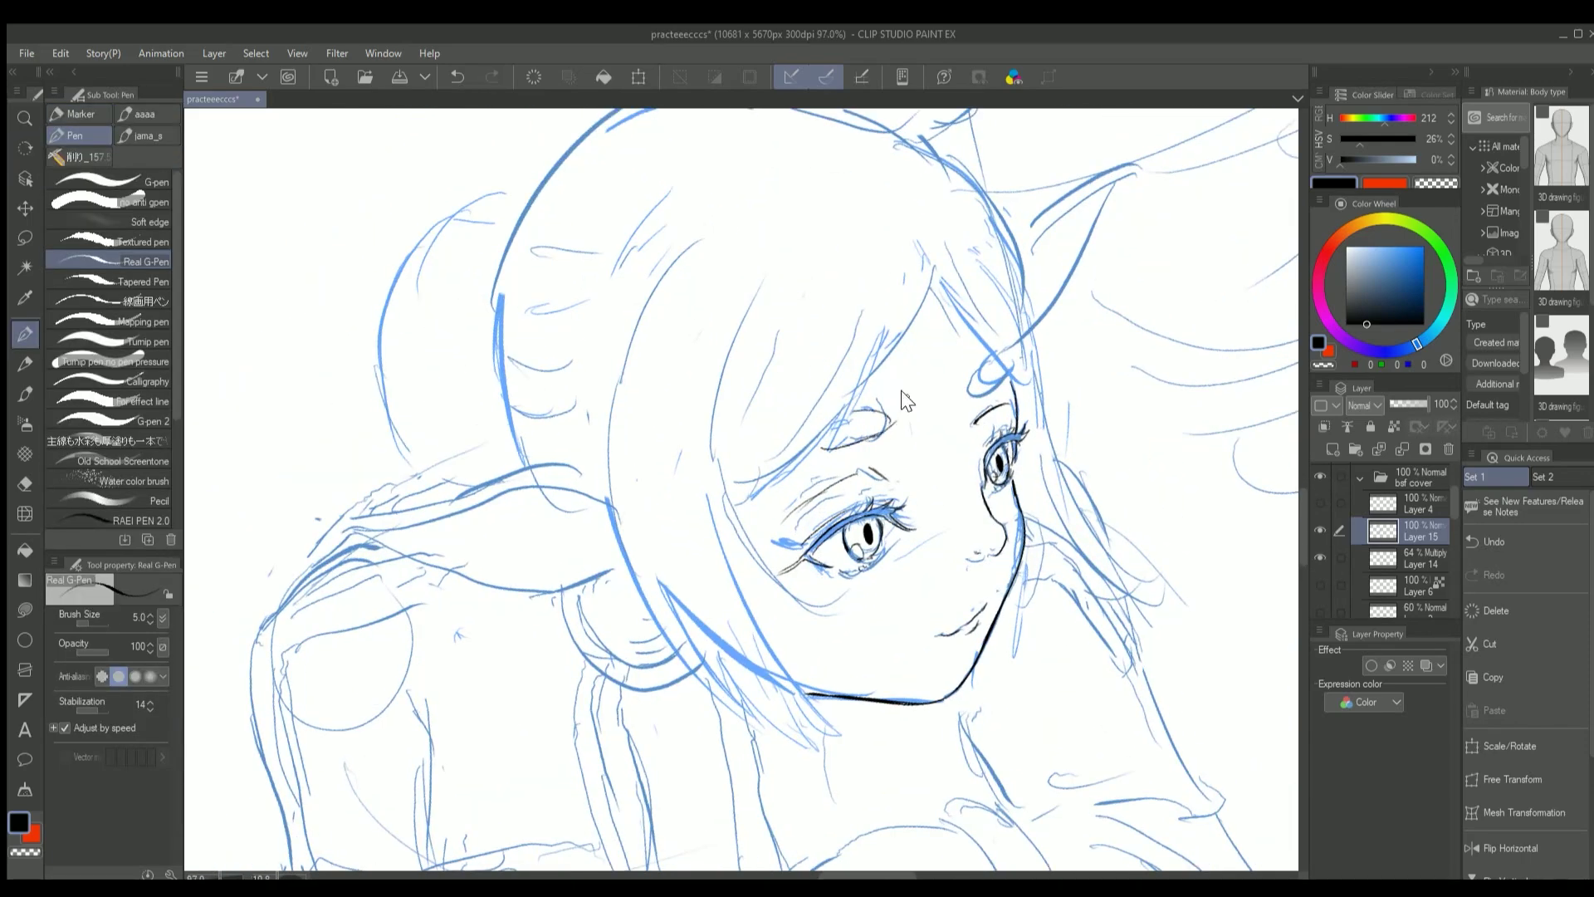
scroll(907, 396, "up", 1)
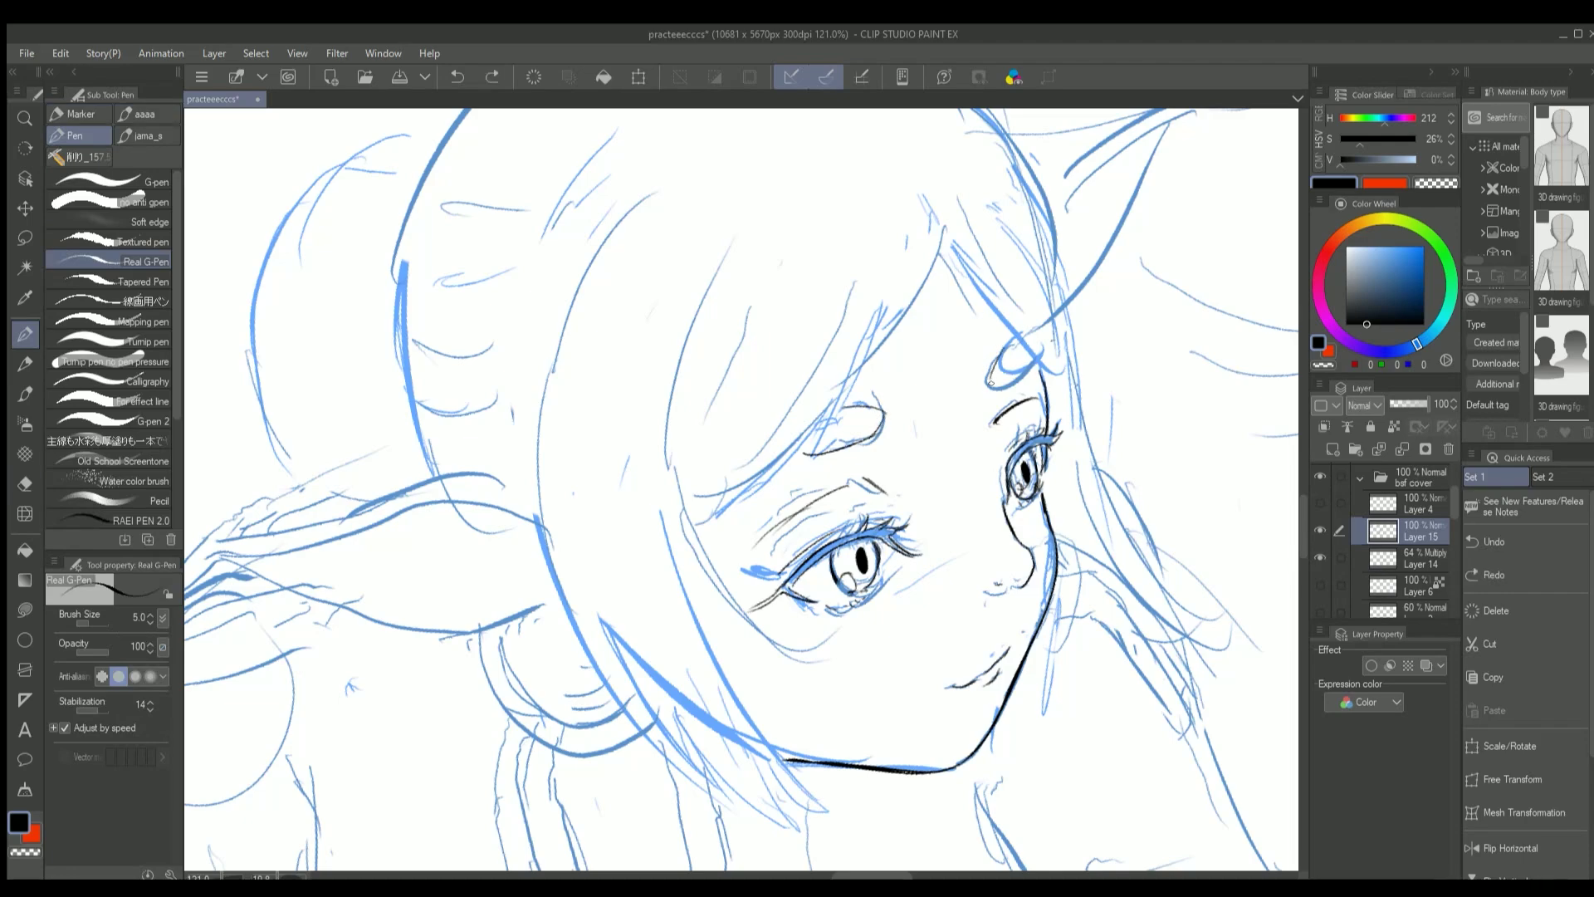
scroll(742, 493, "down", 4)
scroll(741, 493, "up", 5)
key("ctrl+z")
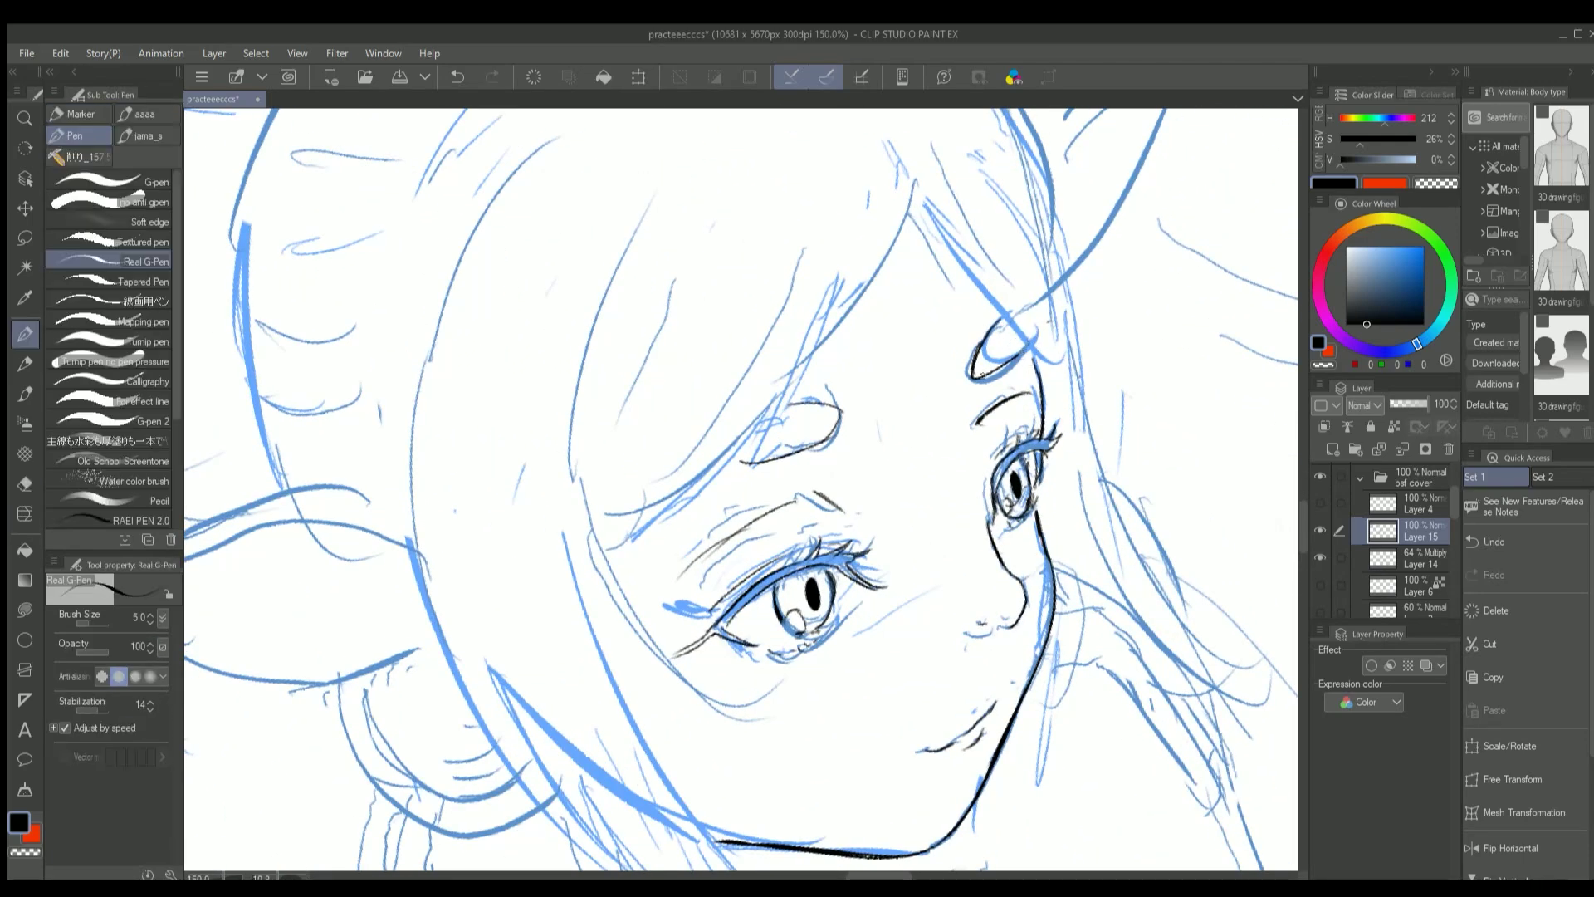
Ink the front hair strand that crosses the far eyebrow
scroll(994, 369, "down", 2)
scroll(1093, 429, "up", 2)
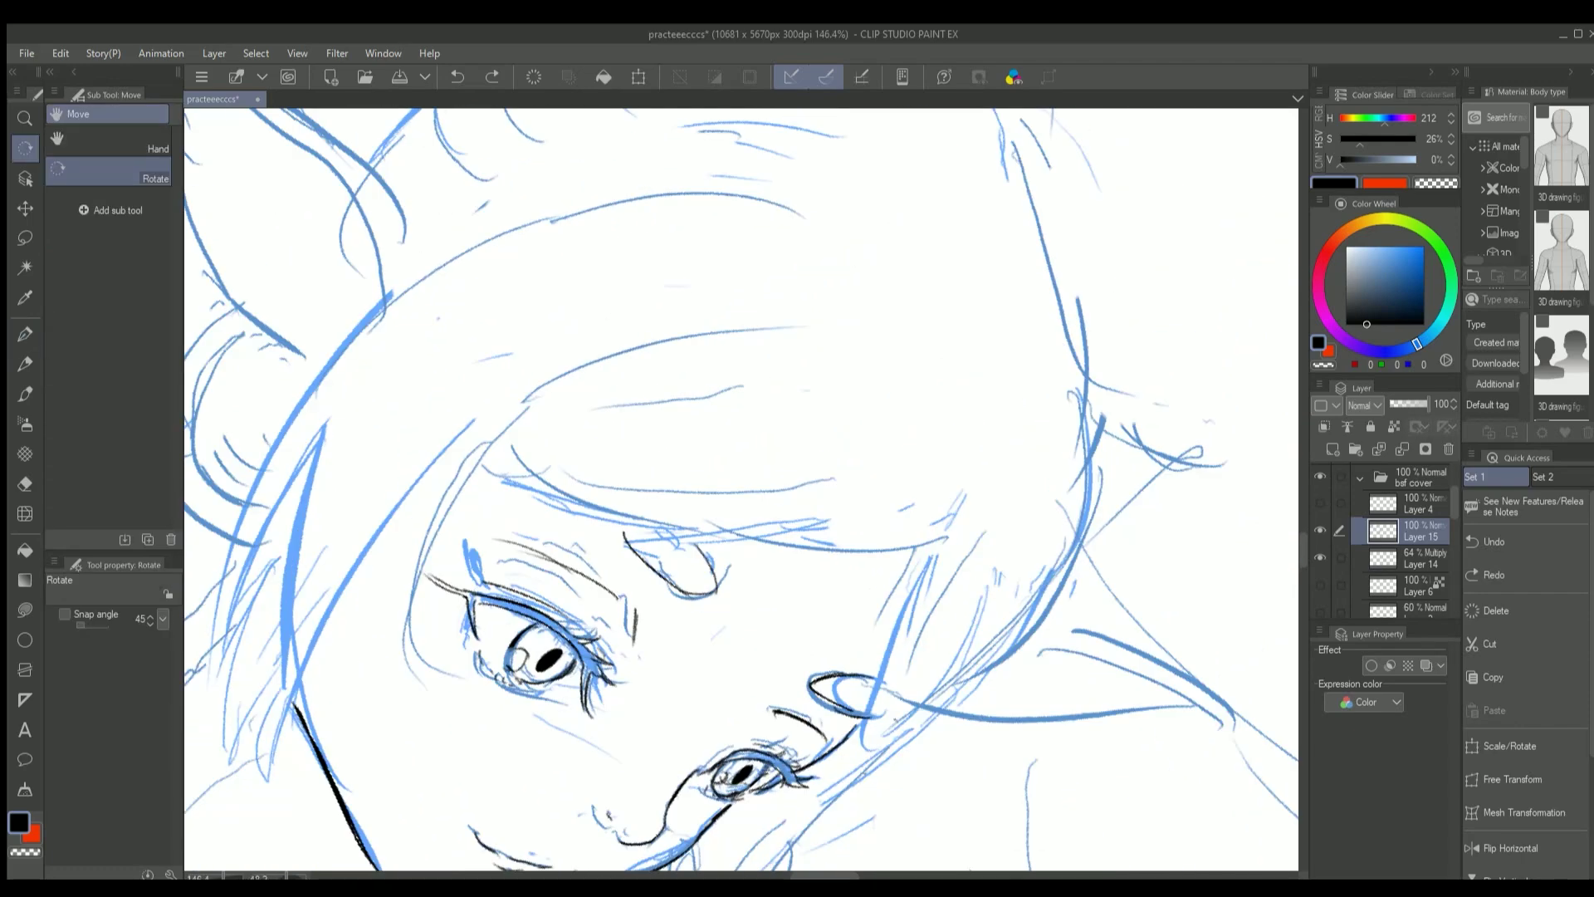
left_click_drag(926, 564, 865, 735)
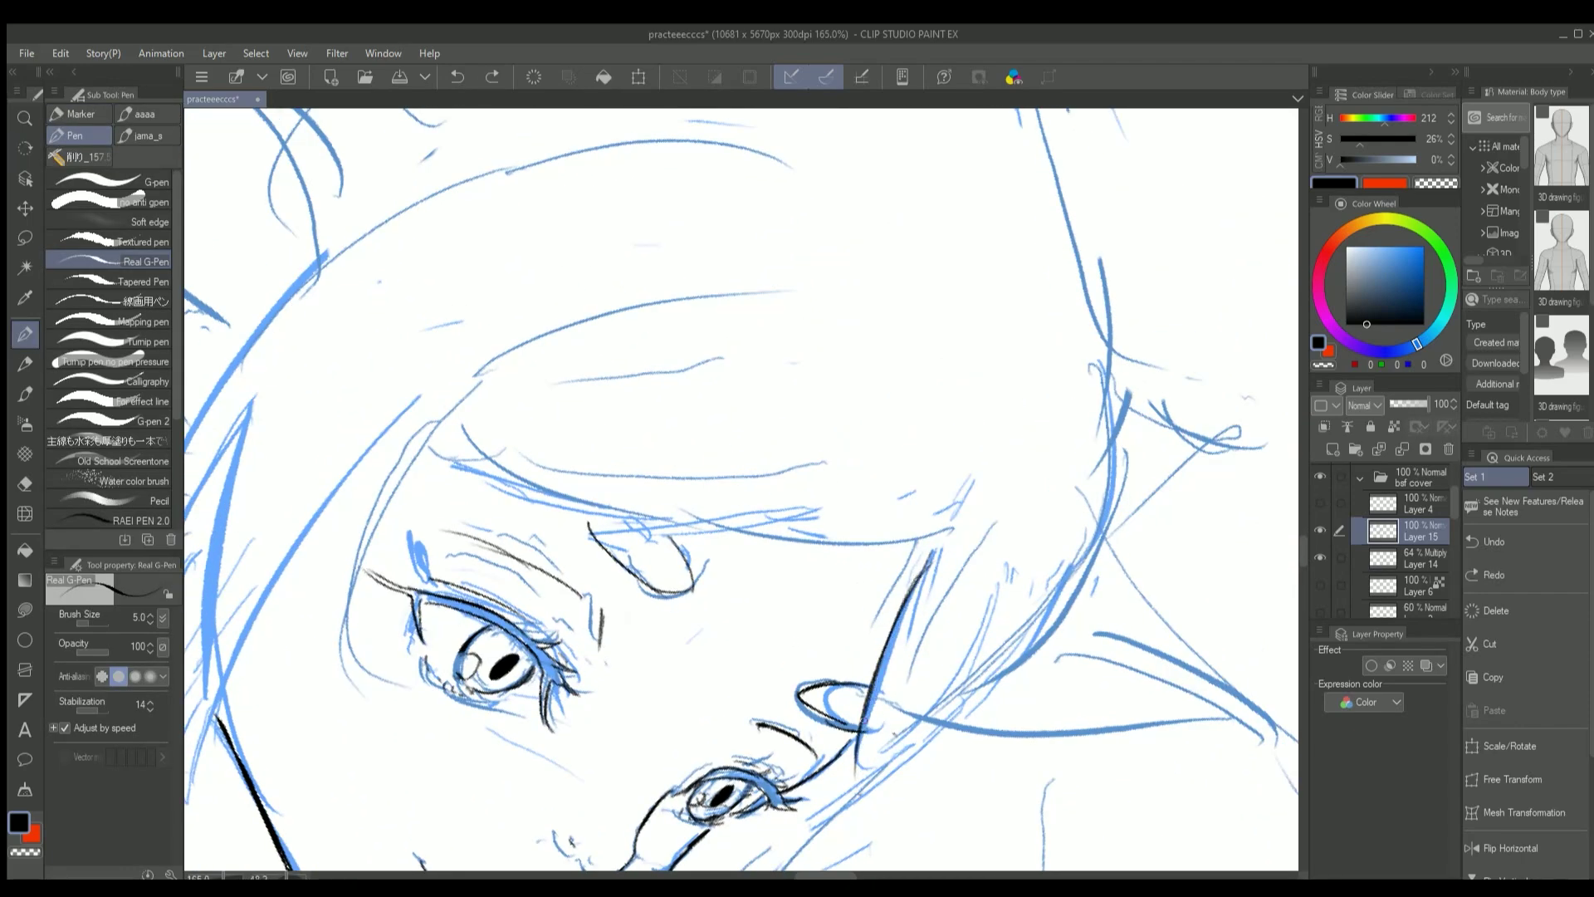
Ink the thin hair strand framing the near side of the face with the pen at size 3
key("r")
scroll(895, 605, "up", 1)
mouse_move(895, 604)
left_mouse_down()
mouse_move(1009, 638)
mouse_move(979, 428)
mouse_move(1115, 491)
mouse_move(823, 469)
mouse_move(756, 641)
left_mouse_up()
key("p")
scroll(1009, 638, "down", 2)
scroll(979, 428, "down", 2)
key("r")
key("p")
scroll(823, 469, "up", 1)
key("ctrl+z")
mouse_move(830, 442)
left_mouse_down()
mouse_move(752, 644)
mouse_move(995, 352)
mouse_move(1015, 271)
left_mouse_up()
Handwrite "Less is more!" beneath the "Overlap/Depth" note above the head
key("r")
key("p")
key("r")
key("p")
scroll(1014, 271, "down", 3)
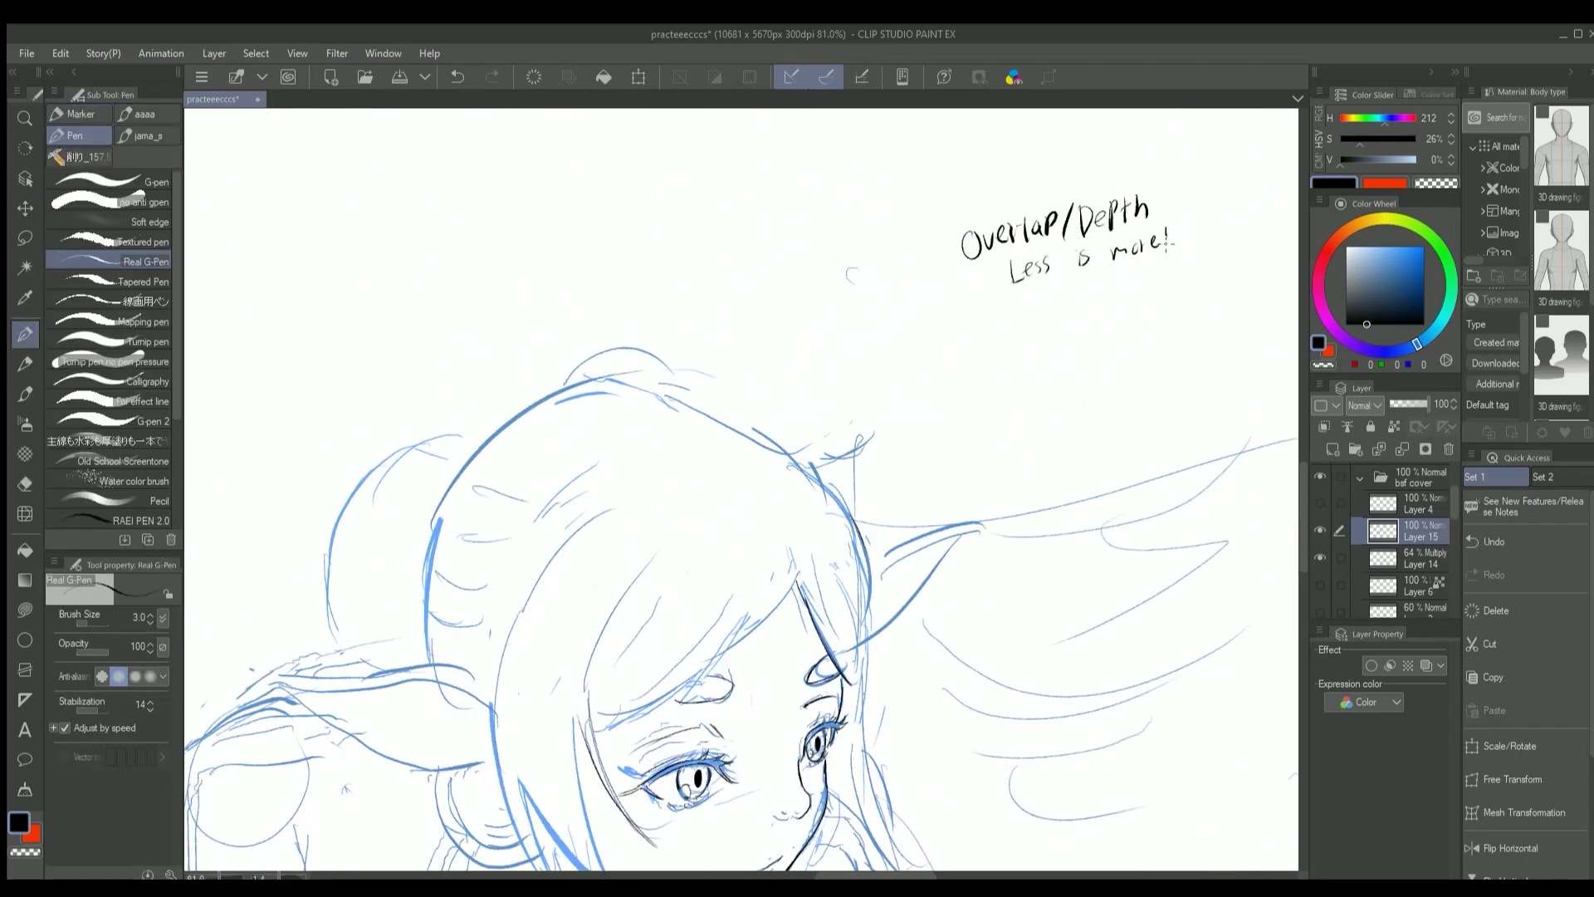
Ink the long hair lock falling past the far side of the face, undoing and redrawing unsatisfactory strokes
scroll(946, 413, "up", 2)
mouse_move(948, 421)
left_mouse_down()
mouse_move(773, 626)
mouse_move(922, 631)
mouse_move(894, 691)
left_mouse_up()
key("ctrl+z")
key("r")
key("p")
key("ctrl+z")
mouse_move(912, 627)
left_mouse_down()
mouse_move(893, 690)
mouse_move(930, 664)
mouse_move(943, 689)
mouse_move(1048, 573)
mouse_move(957, 432)
left_mouse_up()
key("r")
scroll(925, 649, "down", 3)
key("p")
key("ctrl+z")
Ink the lower edge of the bangs sweeping across the forehead and down beside the near eye
scroll(971, 677, "up", 2)
key("r")
key("p")
key("r")
key("p")
key("r")
left_click_drag(992, 735, 747, 573)
key("p")
key("r")
key("p")
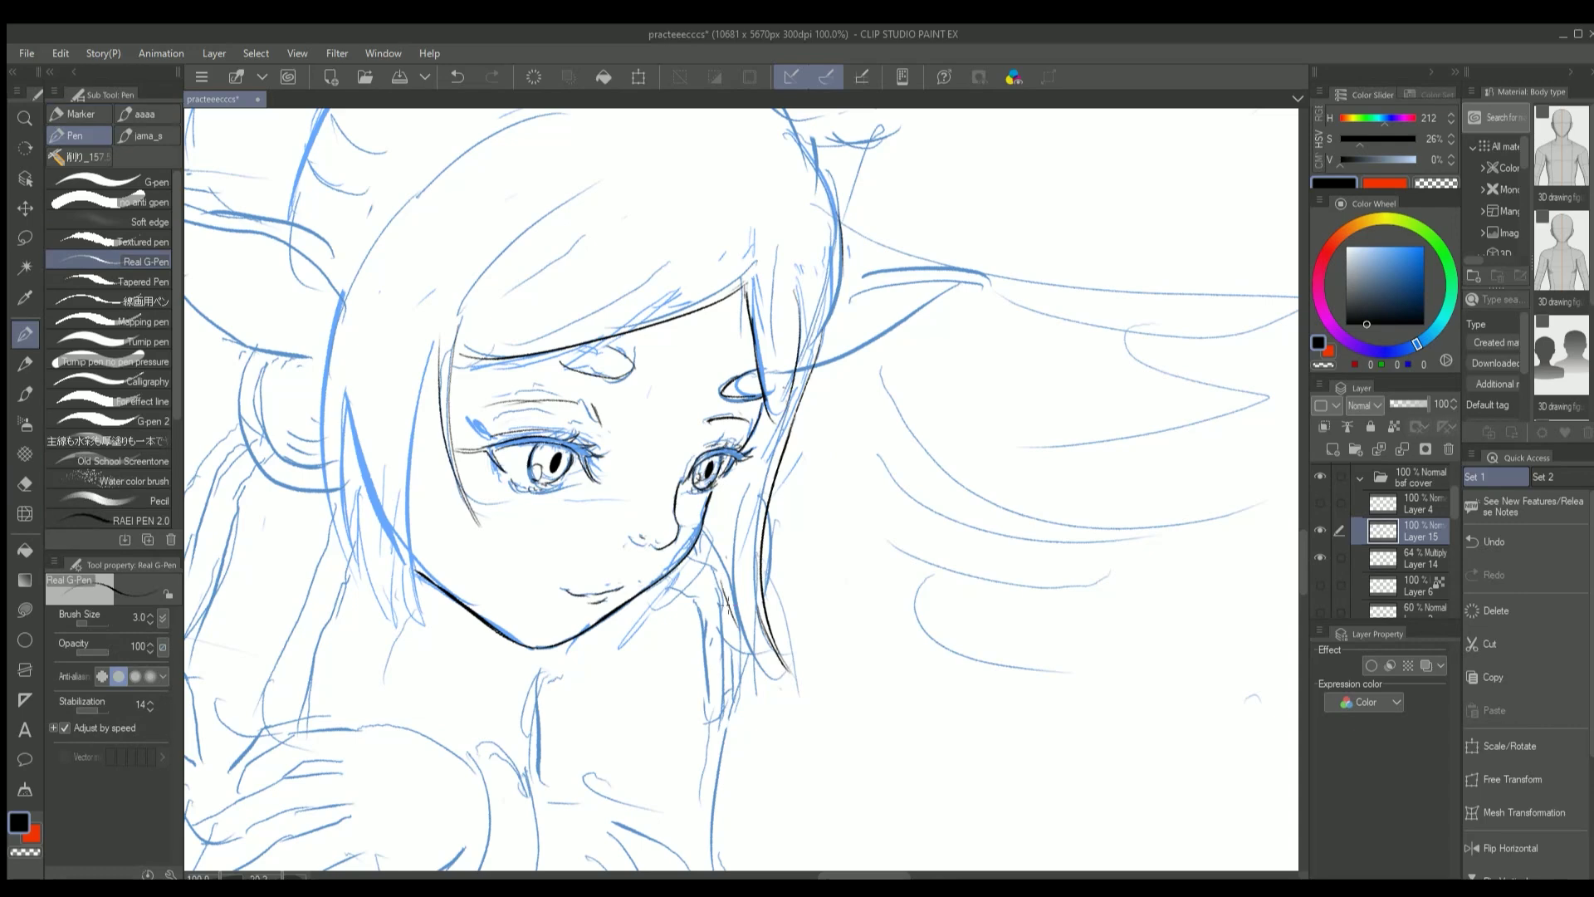
Ink the inner strands of the far-side hair lock beside the jaw, undoing unsatisfactory strokes
key("ctrl+z")
scroll(764, 654, "up", 1)
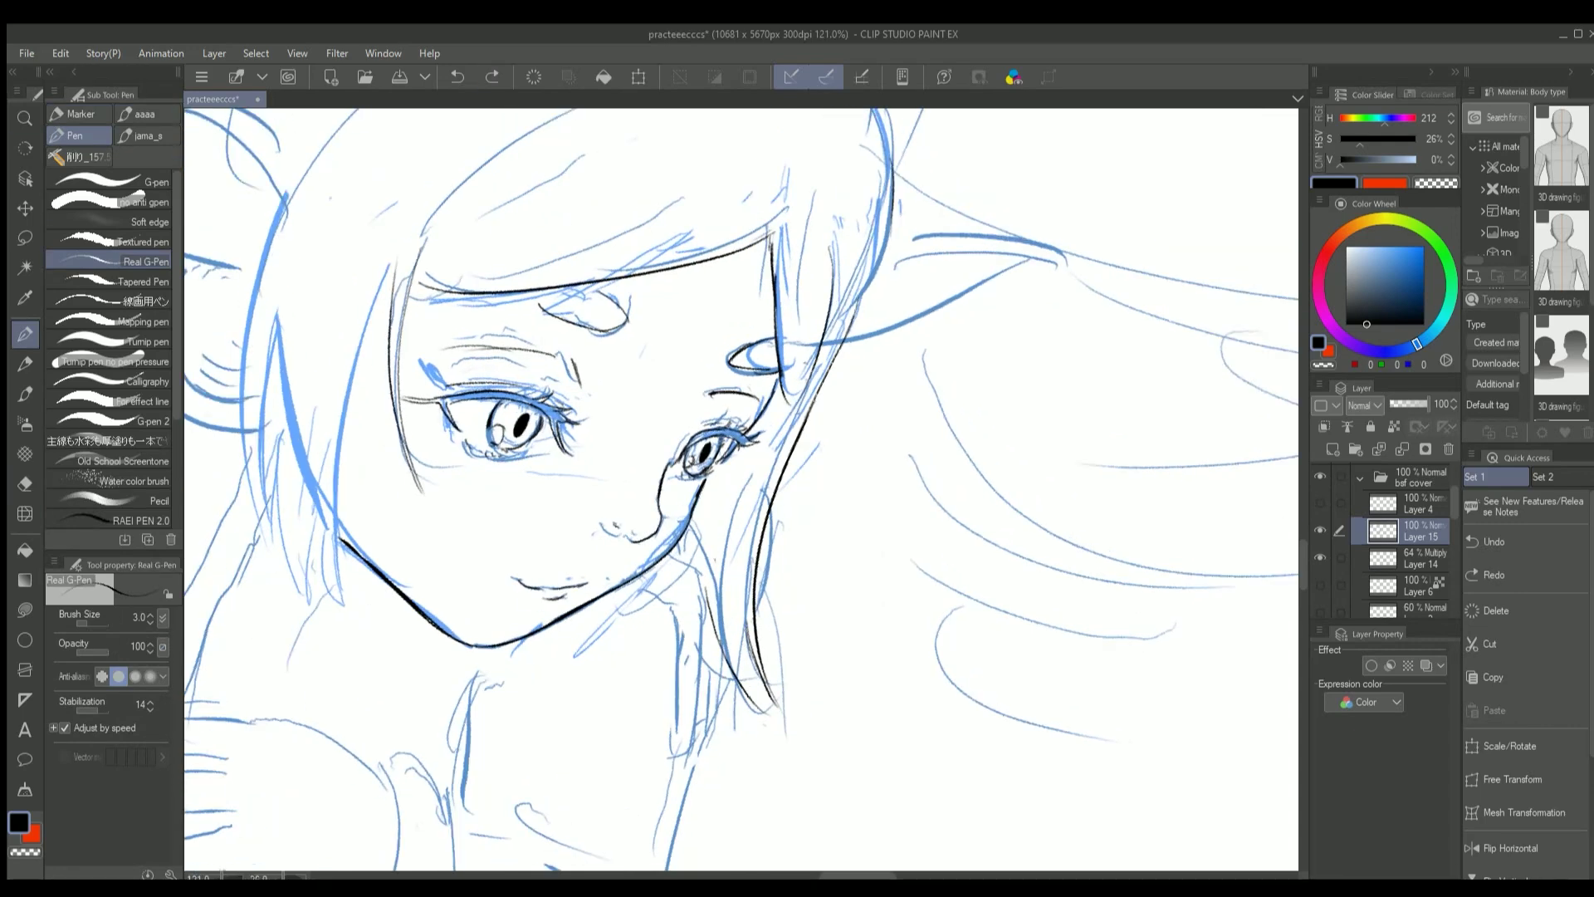
mouse_move(773, 631)
left_mouse_down()
mouse_move(747, 719)
mouse_move(631, 773)
left_mouse_up()
key("r")
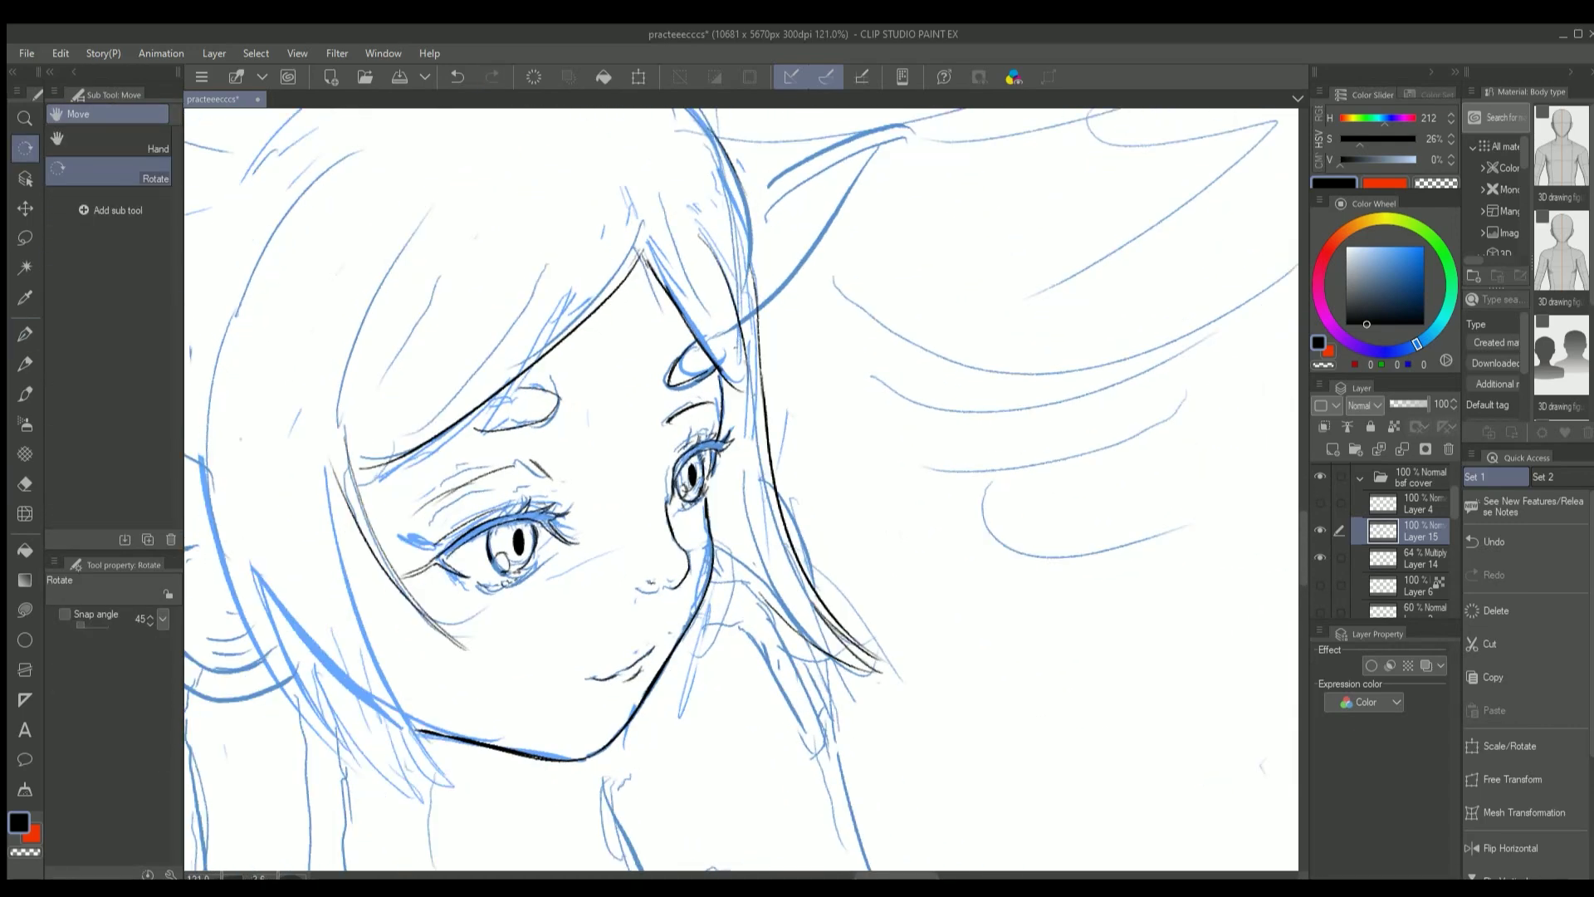
key("p")
left_click_drag(719, 575, 795, 649)
scroll(799, 646, "down", 3)
key("e")
key("p")
key("ctrl+z")
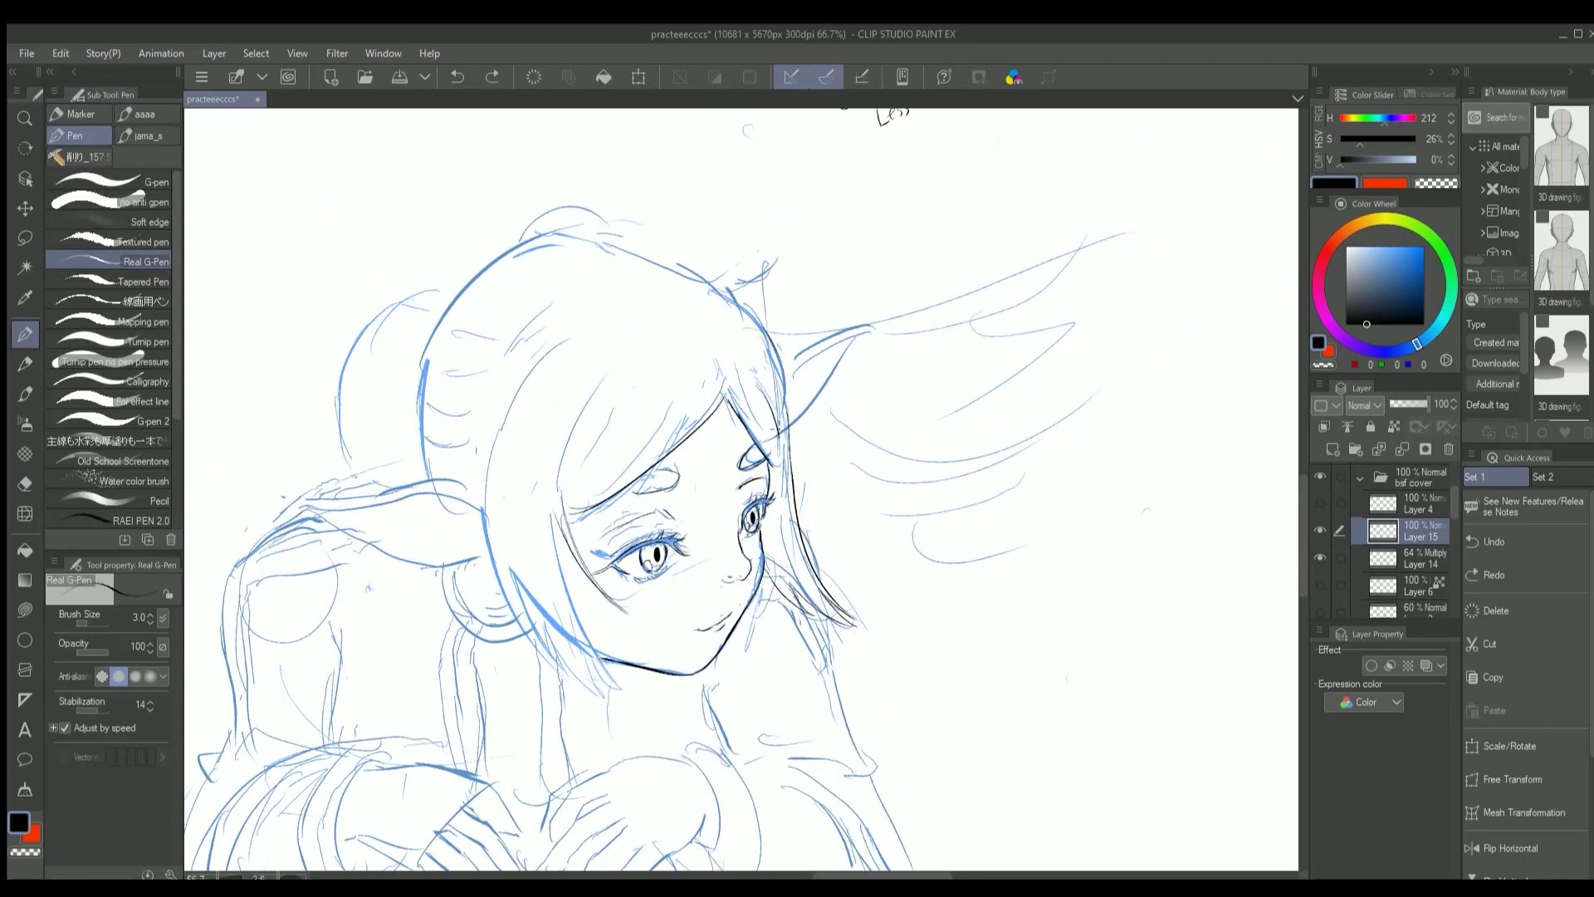
Ink the curved upper strand of the bangs and the outer contour of the far-side hair, undoing stray strokes
scroll(786, 390, "down", 1)
scroll(809, 374, "up", 2)
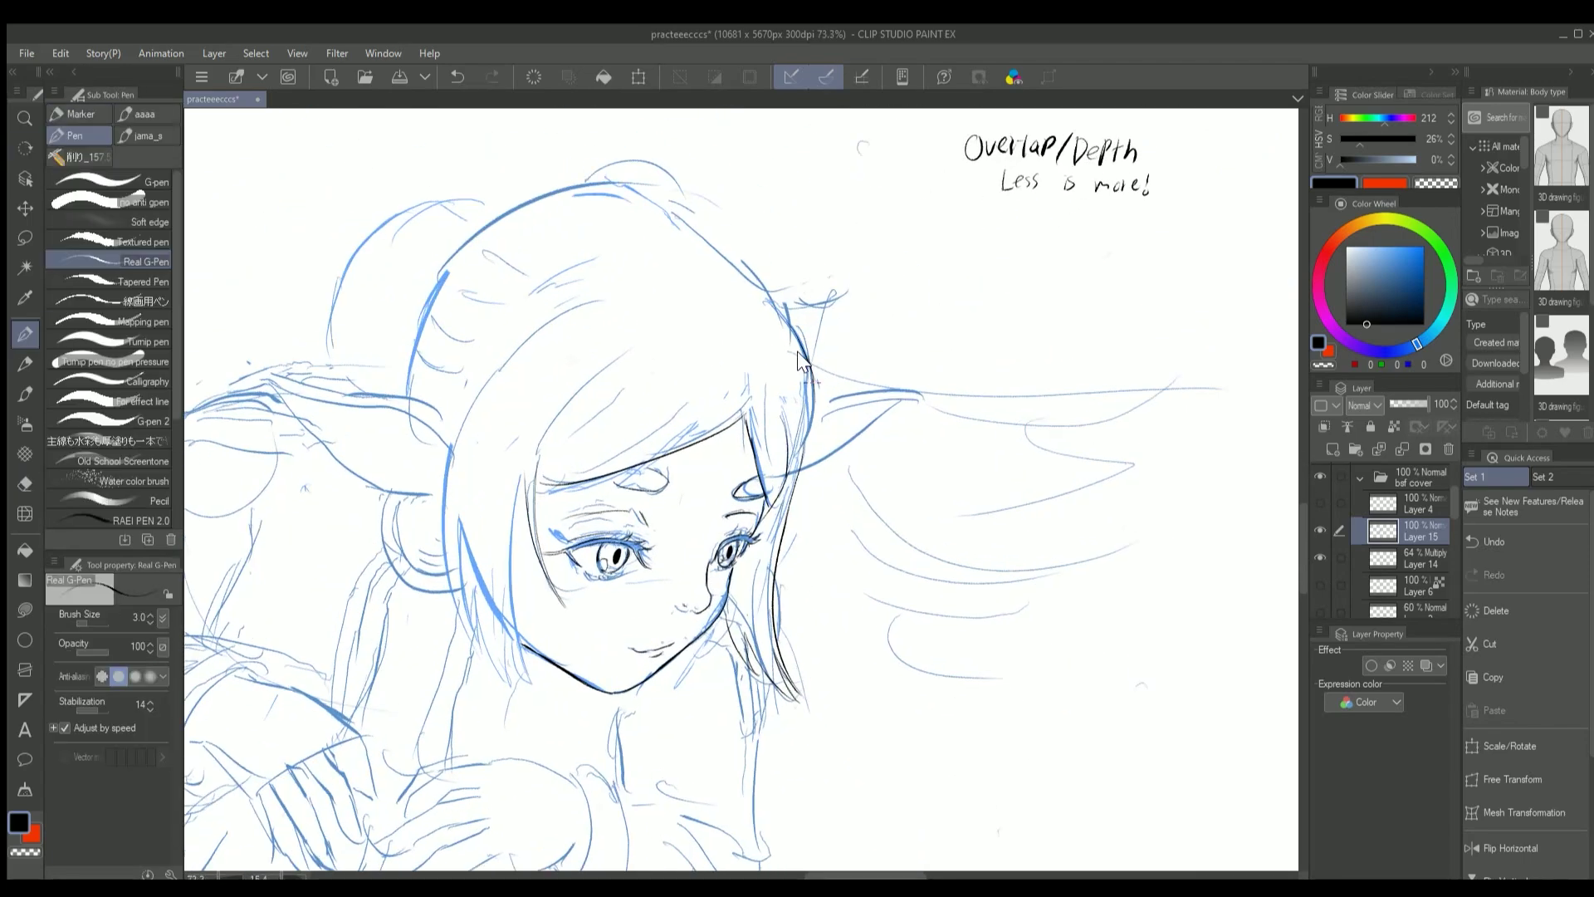
scroll(802, 432, "down", 1)
mouse_move(888, 382)
left_mouse_down()
mouse_move(890, 365)
mouse_move(678, 229)
mouse_move(894, 195)
left_mouse_up()
key("p")
mouse_move(768, 337)
left_mouse_down()
mouse_move(818, 457)
mouse_move(851, 343)
left_mouse_up()
key("ctrl+z")
scroll(830, 328, "up", 2)
key("ctrl+z")
key("r")
mouse_move(765, 537)
left_mouse_down()
mouse_move(830, 498)
mouse_move(834, 674)
mouse_move(818, 475)
mouse_move(826, 676)
left_mouse_up()
key("p")
key("ctrl+z")
scroll(820, 637, "down", 4)
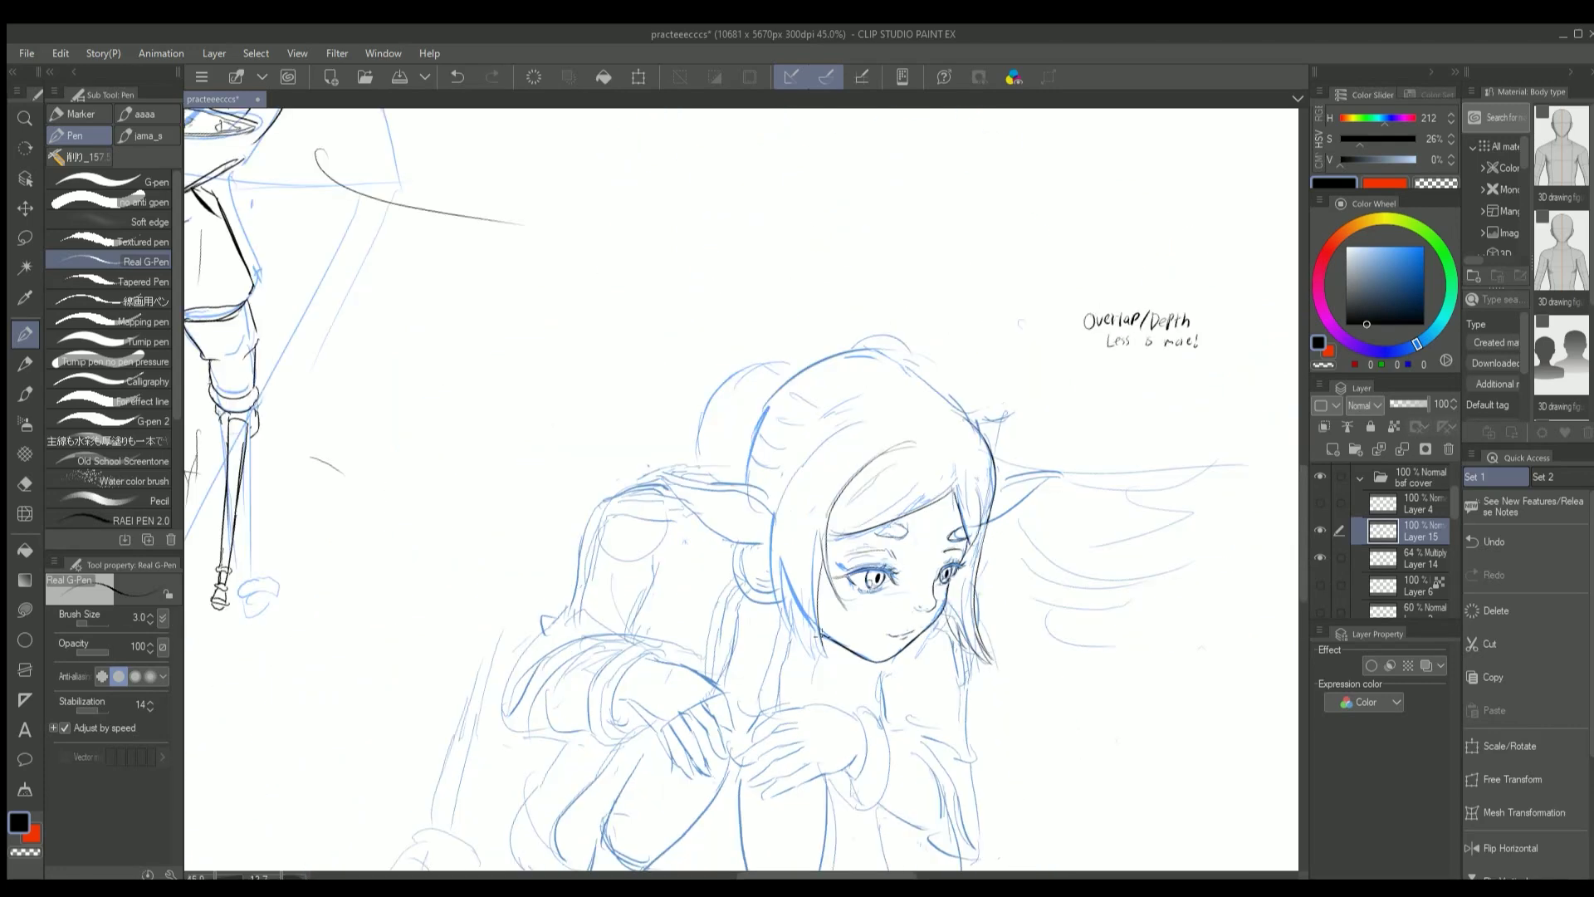
Ink the pointed tips of the near-side hair lock overlapping the jaw
scroll(818, 539, "up", 4)
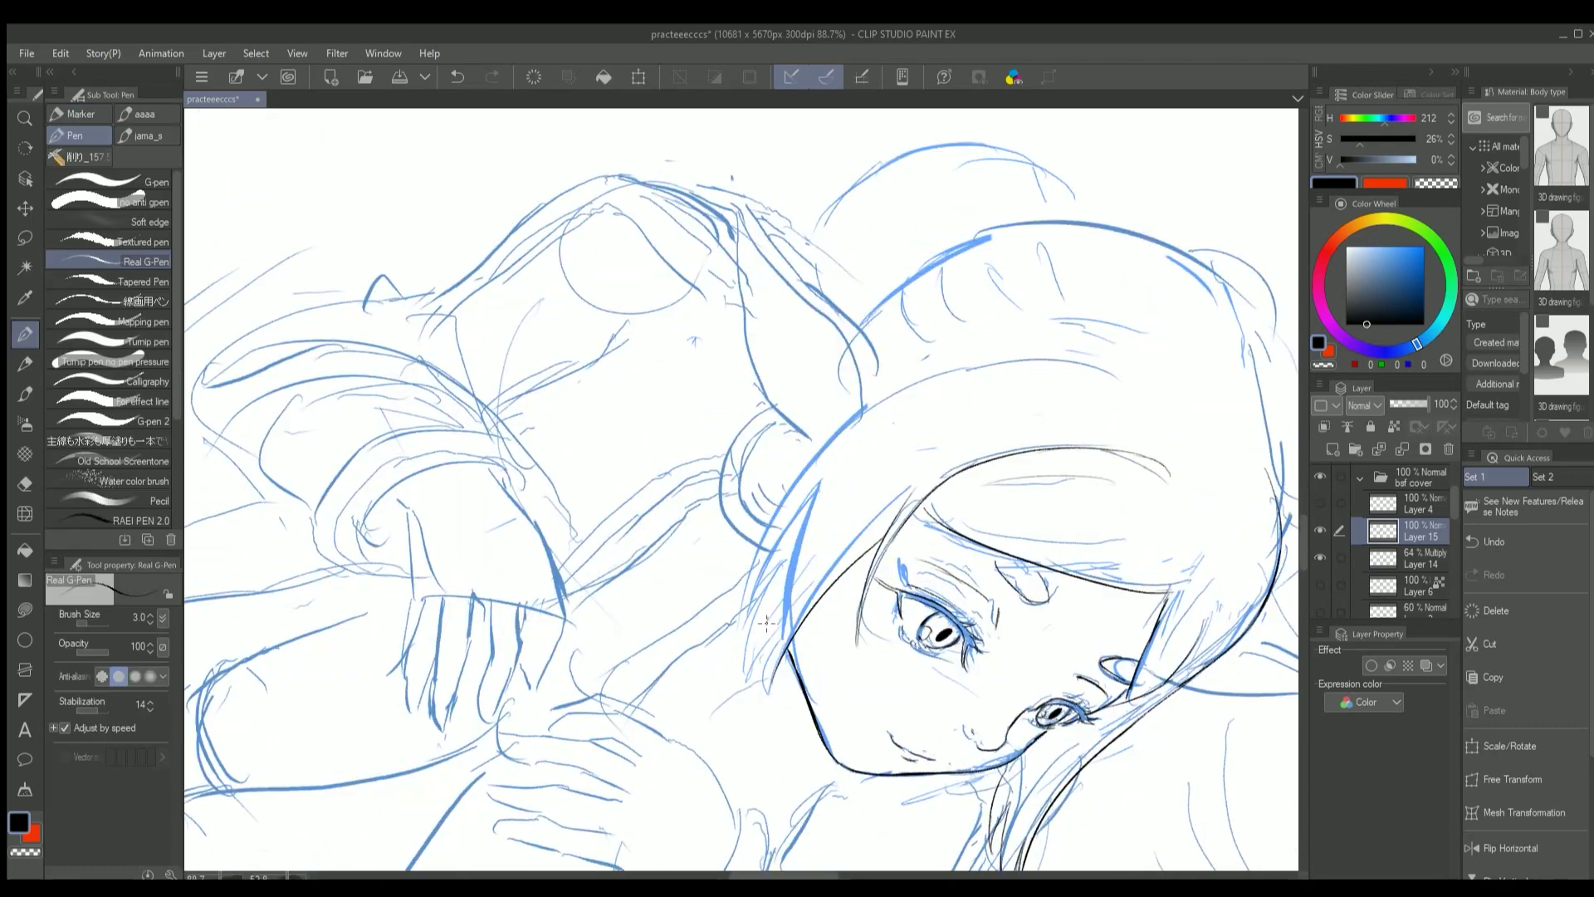
key("r")
left_click_drag(772, 685, 866, 604)
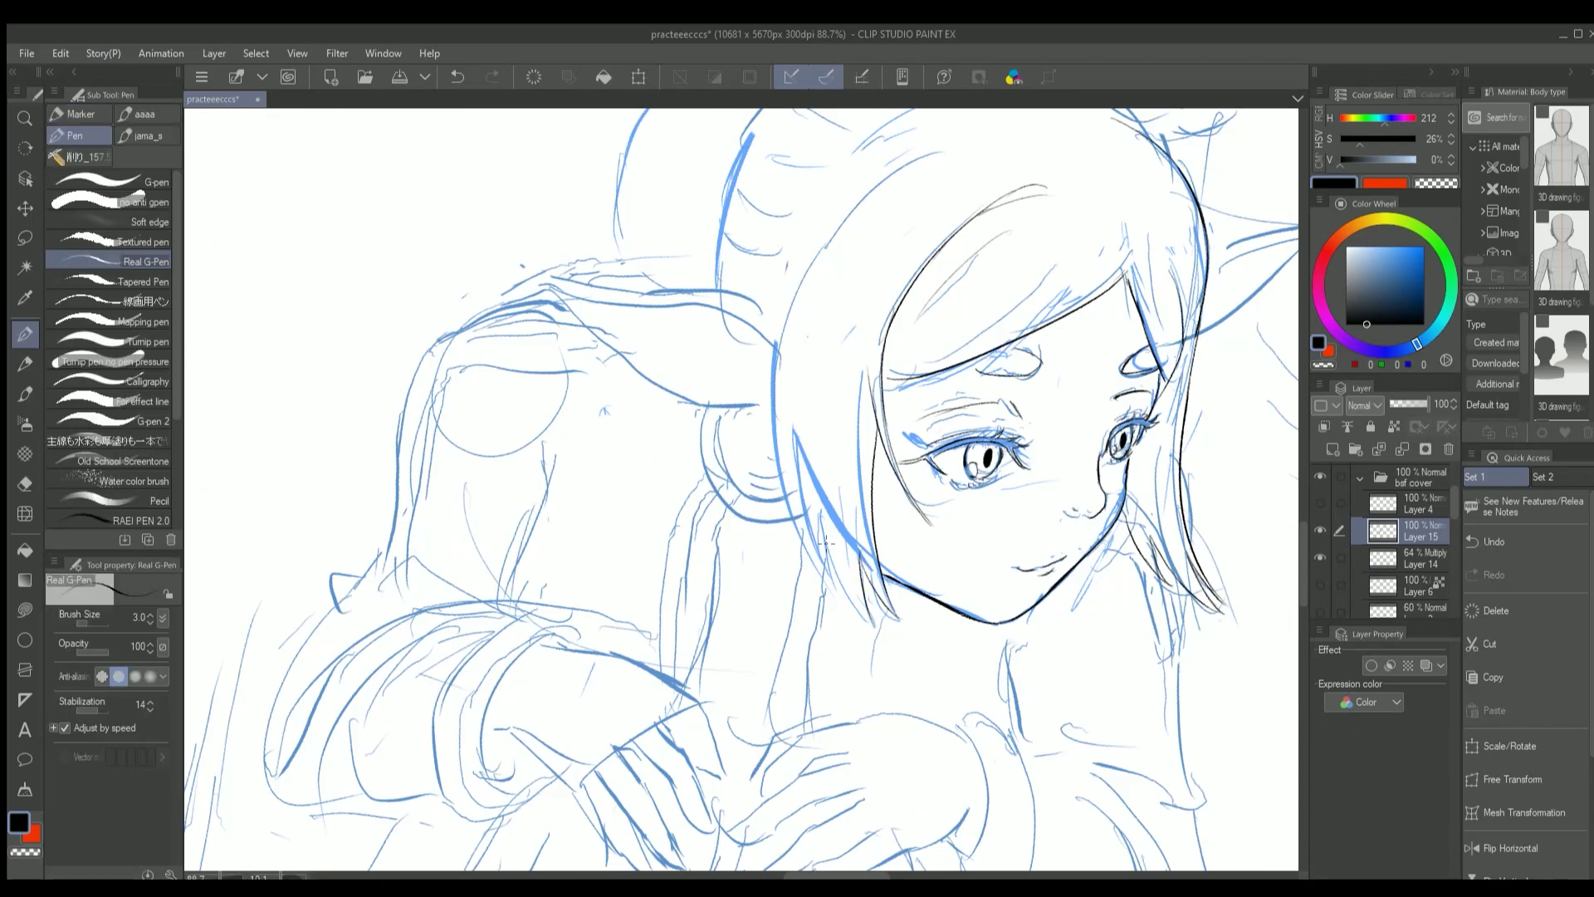
key("r")
left_click_drag(821, 537, 779, 568)
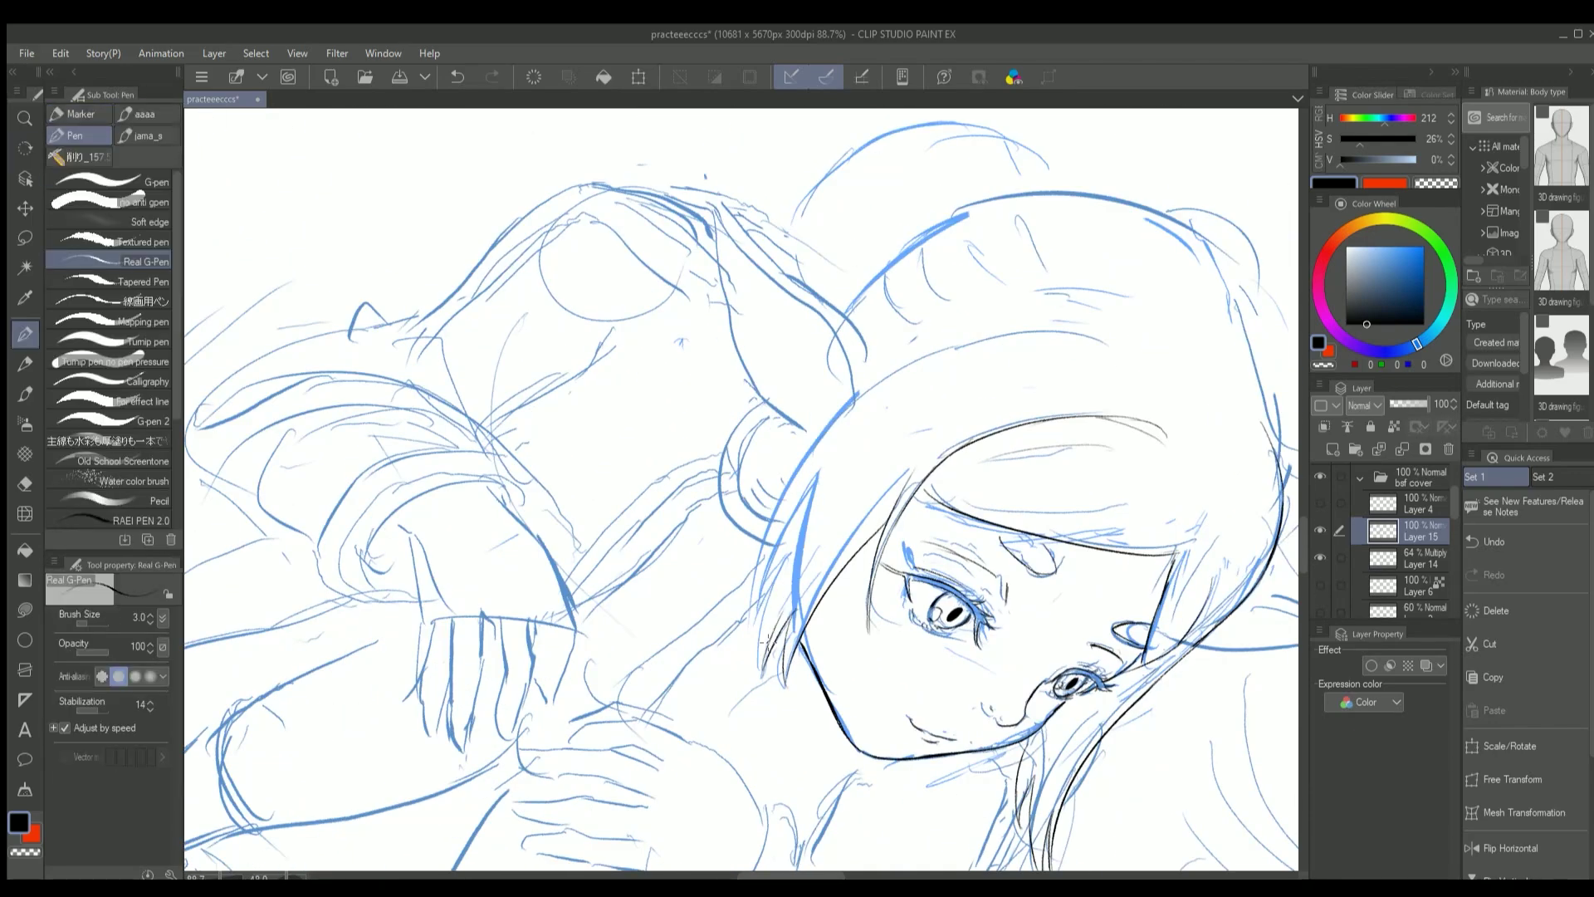
key("r")
left_click_drag(765, 629, 780, 593)
key("r")
scroll(775, 591, "up", 1)
key("r")
key("r")
key("r")
key("r")
key("ctrl+z")
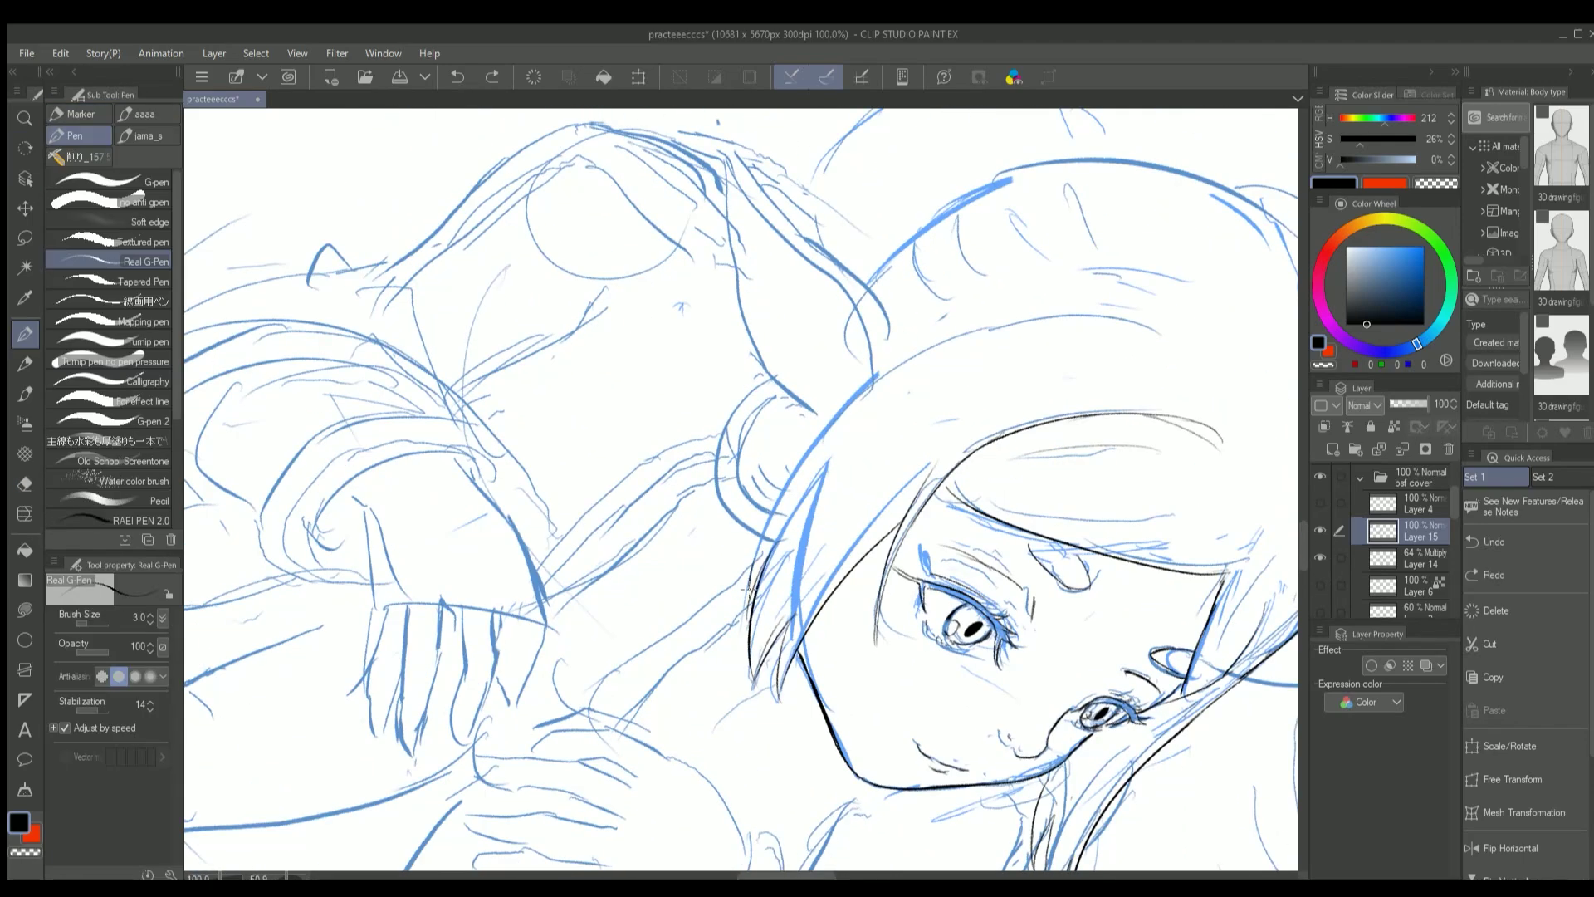
Redraw the long outer curve of the near-side hair, sweeping from beside the jaw up toward the crown
key("ctrl+z")
mouse_move(758, 541)
left_mouse_down()
mouse_move(1050, 331)
mouse_move(1038, 321)
mouse_move(1142, 309)
mouse_move(1142, 330)
mouse_move(1162, 295)
left_mouse_up()
key("ctrl+z")
key("ctrl+z")
key("ctrl+z")
key("ctrl+z")
key("ctrl+z")
key("ctrl+z")
mouse_move(769, 518)
left_mouse_down()
mouse_move(1029, 282)
mouse_move(1163, 283)
left_mouse_up()
key("ctrl+z")
left_click_drag(756, 551, 913, 374)
key("e")
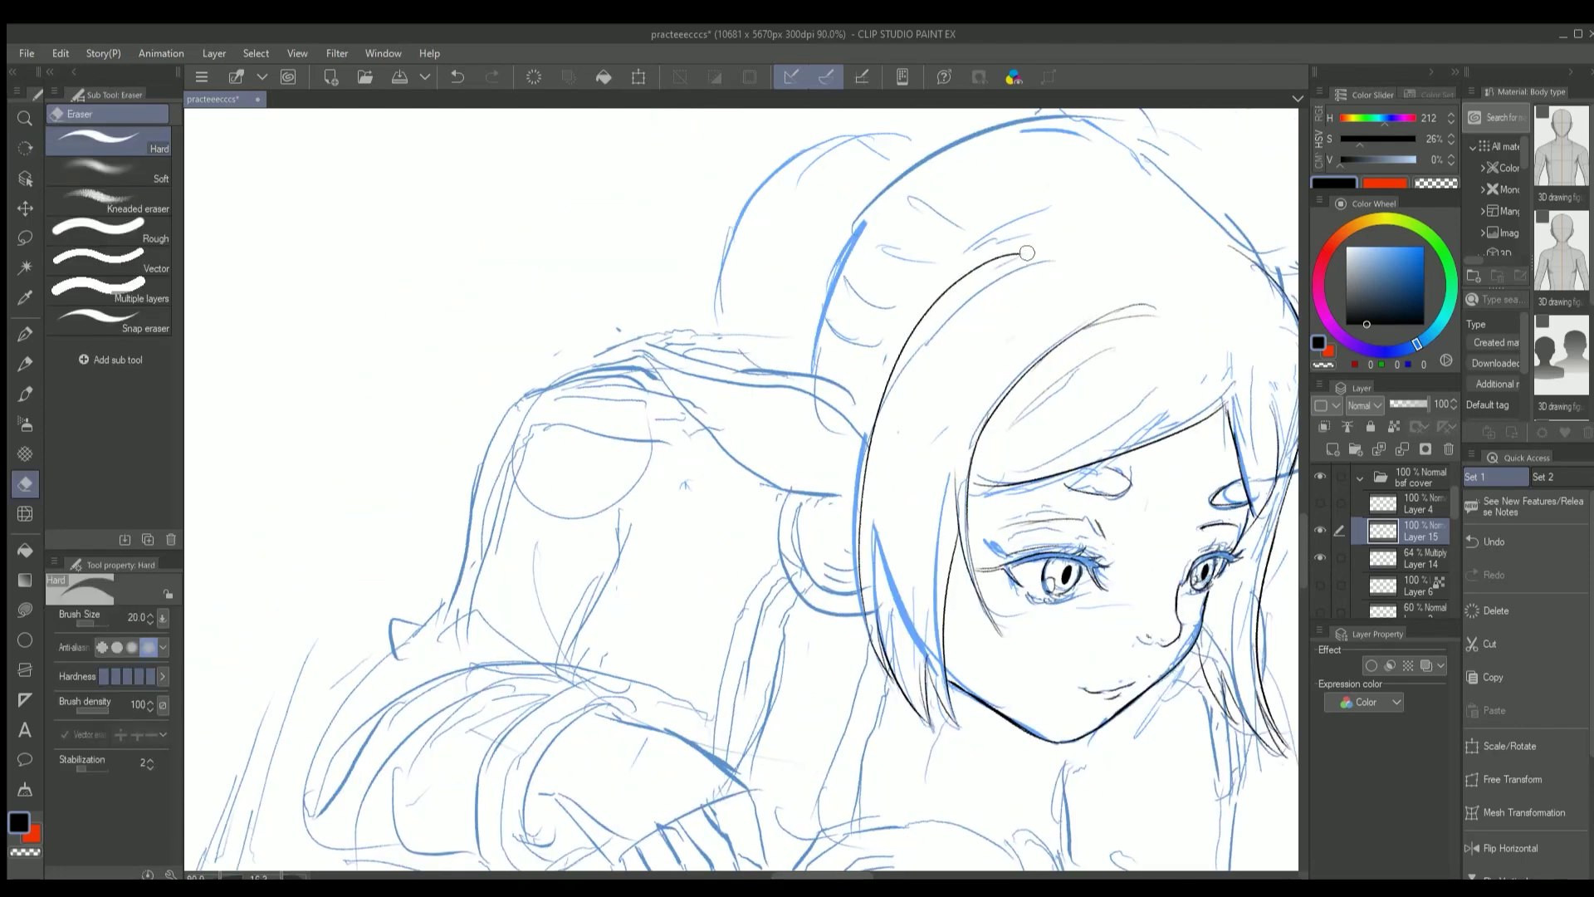
Ink the upper edge of the near pointed ear, undoing unsatisfactory strokes
scroll(1145, 291, "down", 3)
key("r")
scroll(986, 304, "up", 3)
mouse_move(986, 304)
left_mouse_down()
mouse_move(909, 495)
mouse_move(897, 656)
left_mouse_up()
key("p")
key("ctrl+z")
key("r")
key("p")
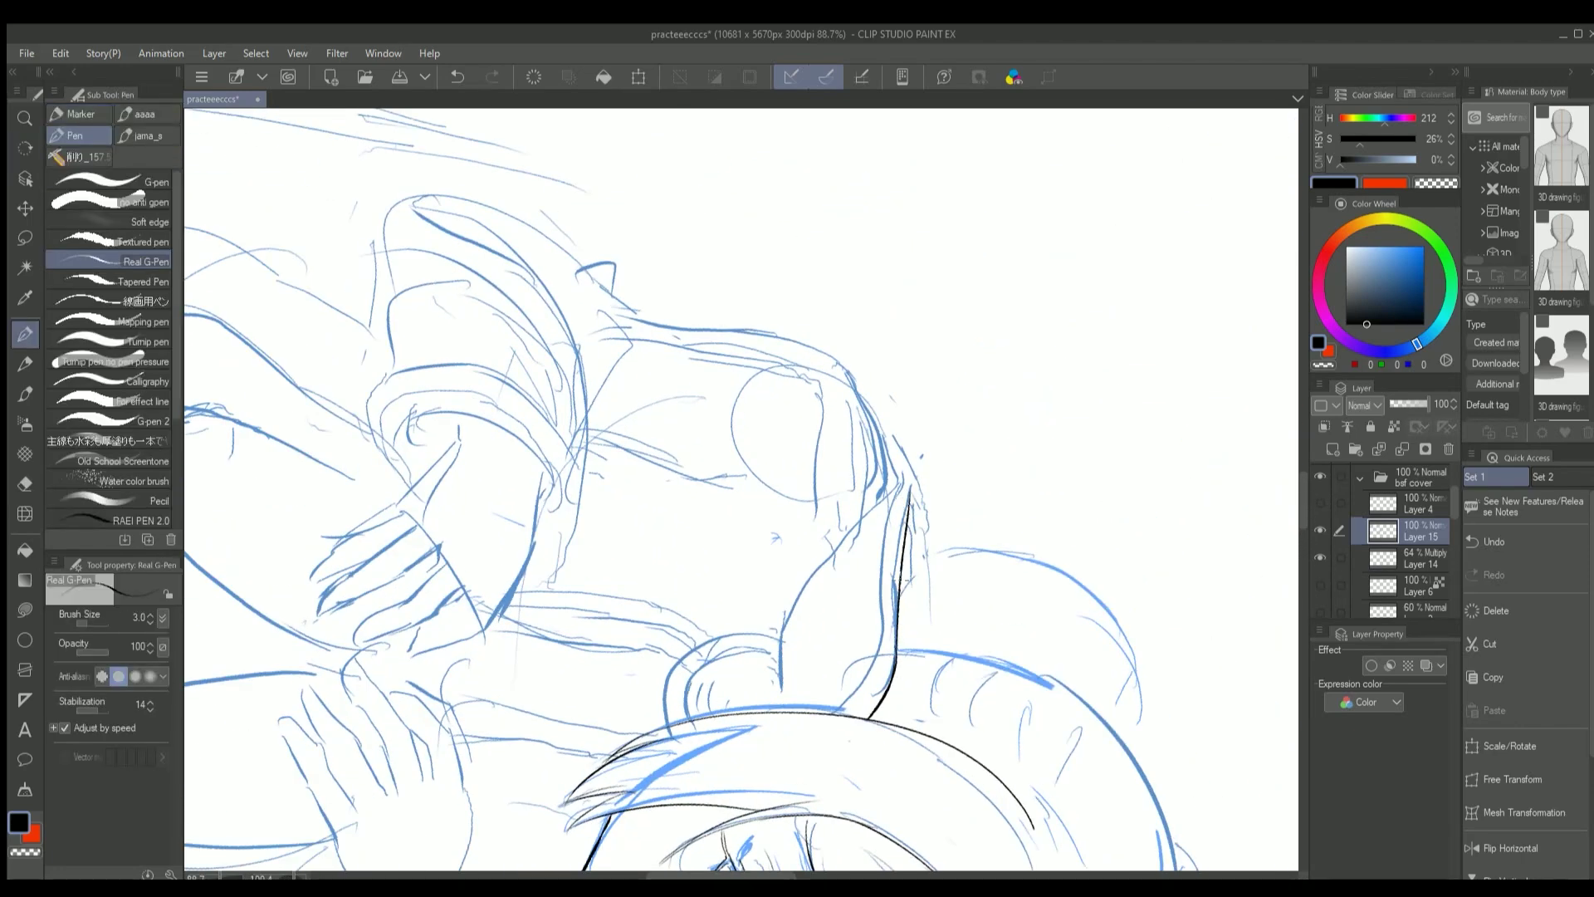
key("ctrl+z")
Ink the inner fold and the lower edge of the near ear, from its tip back to the hair
mouse_move(901, 482)
left_mouse_down()
mouse_move(882, 613)
mouse_move(789, 465)
mouse_move(830, 499)
left_mouse_up()
key("r")
key("p")
left_click_drag(869, 397, 873, 552)
key("ctrl+z")
left_click_drag(872, 491, 718, 274)
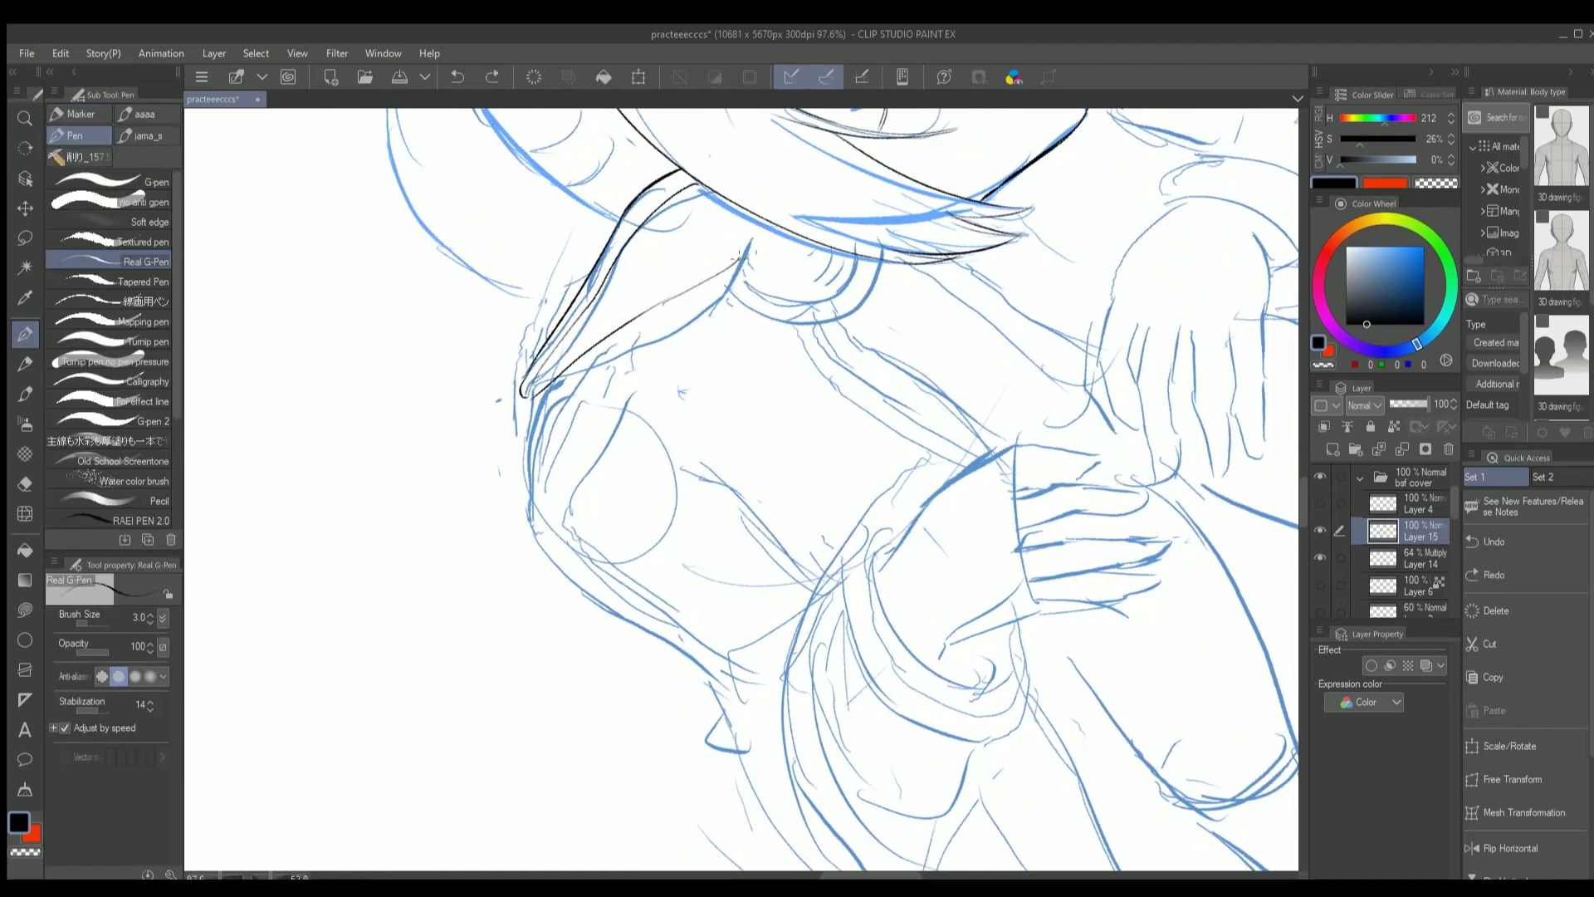
scroll(718, 274, "down", 2)
left_click_drag(1035, 155, 1002, 494)
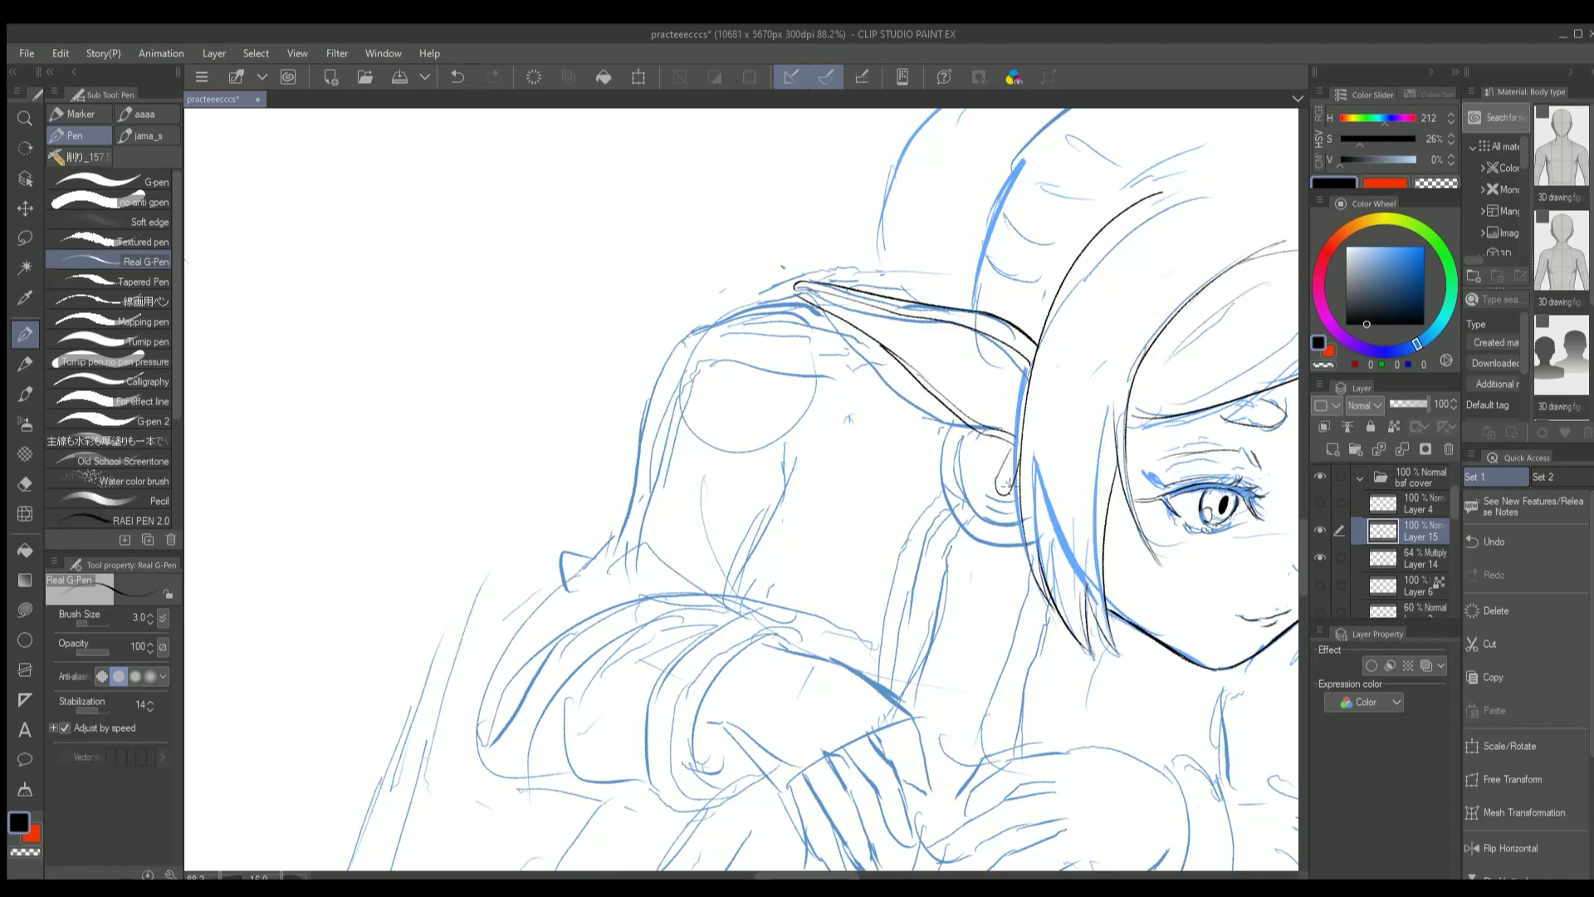
Ink and clean up the rounded lobe at the base of the near ear
scroll(1027, 430, "down", 2)
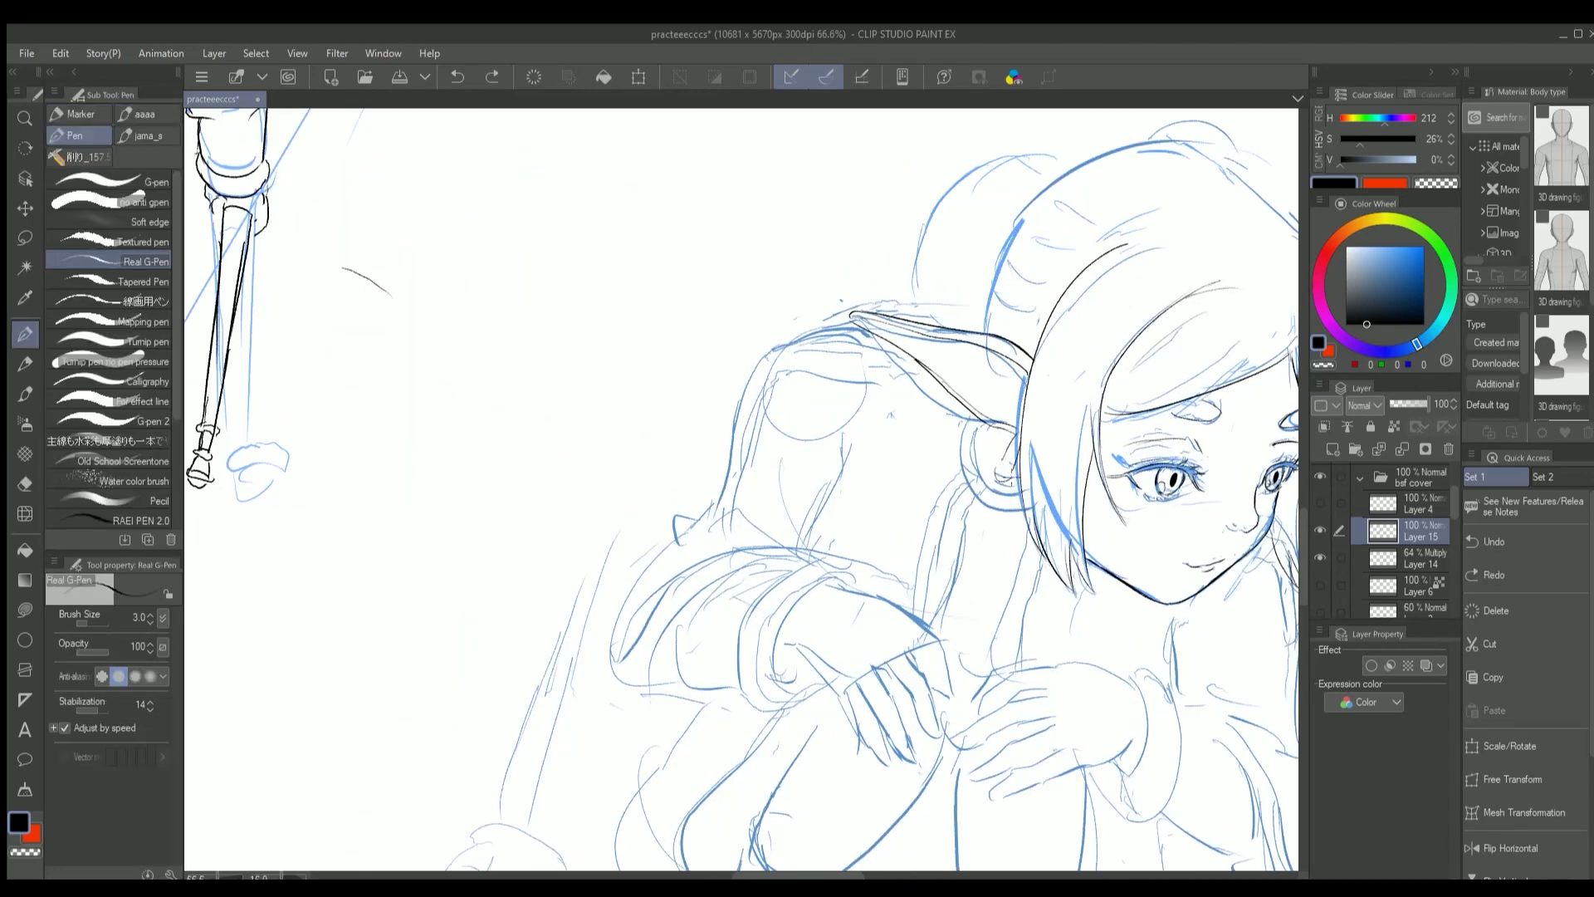
key("e")
key("p")
key("ctrl+z")
key("ctrl+y")
Redraw the far-side outline of the head from the crown down toward the far hair lock
left_click_drag(1003, 457, 961, 548)
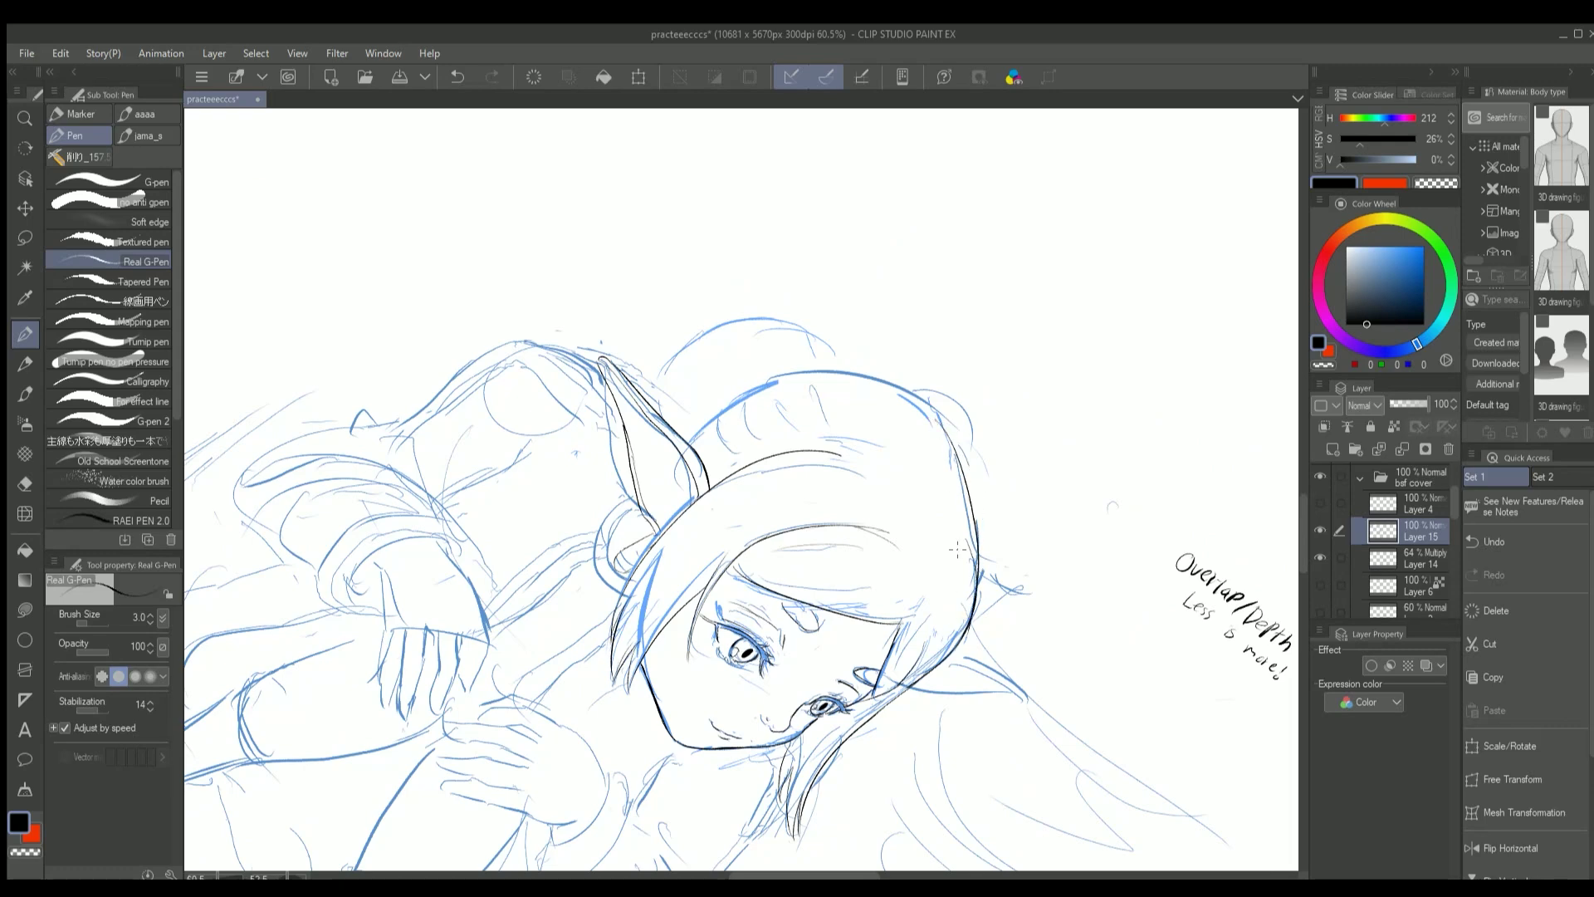
key("ctrl+z")
left_click_drag(938, 411, 979, 644)
key("r")
left_click_drag(976, 458, 636, 278)
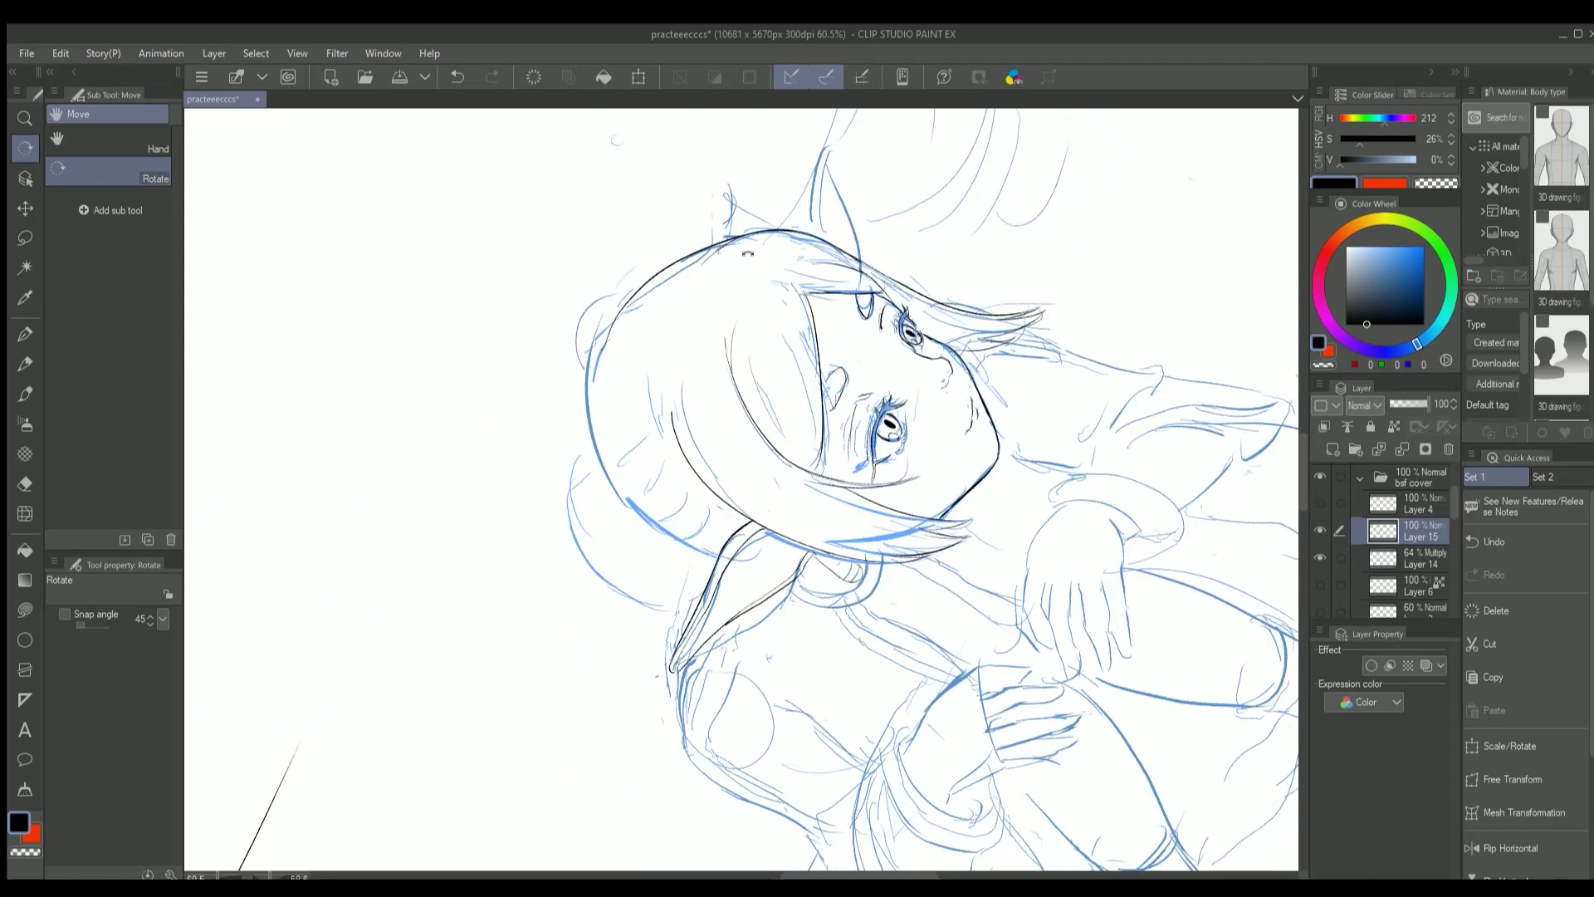
Ink the head outline over the crown and around the back at pen size 5
key("ctrl+alt+0")
key("p")
mouse_move(748, 373)
left_mouse_down()
mouse_move(665, 349)
mouse_move(645, 388)
mouse_move(700, 448)
mouse_move(652, 249)
mouse_move(594, 461)
mouse_move(631, 274)
mouse_move(781, 397)
mouse_move(644, 538)
left_mouse_up()
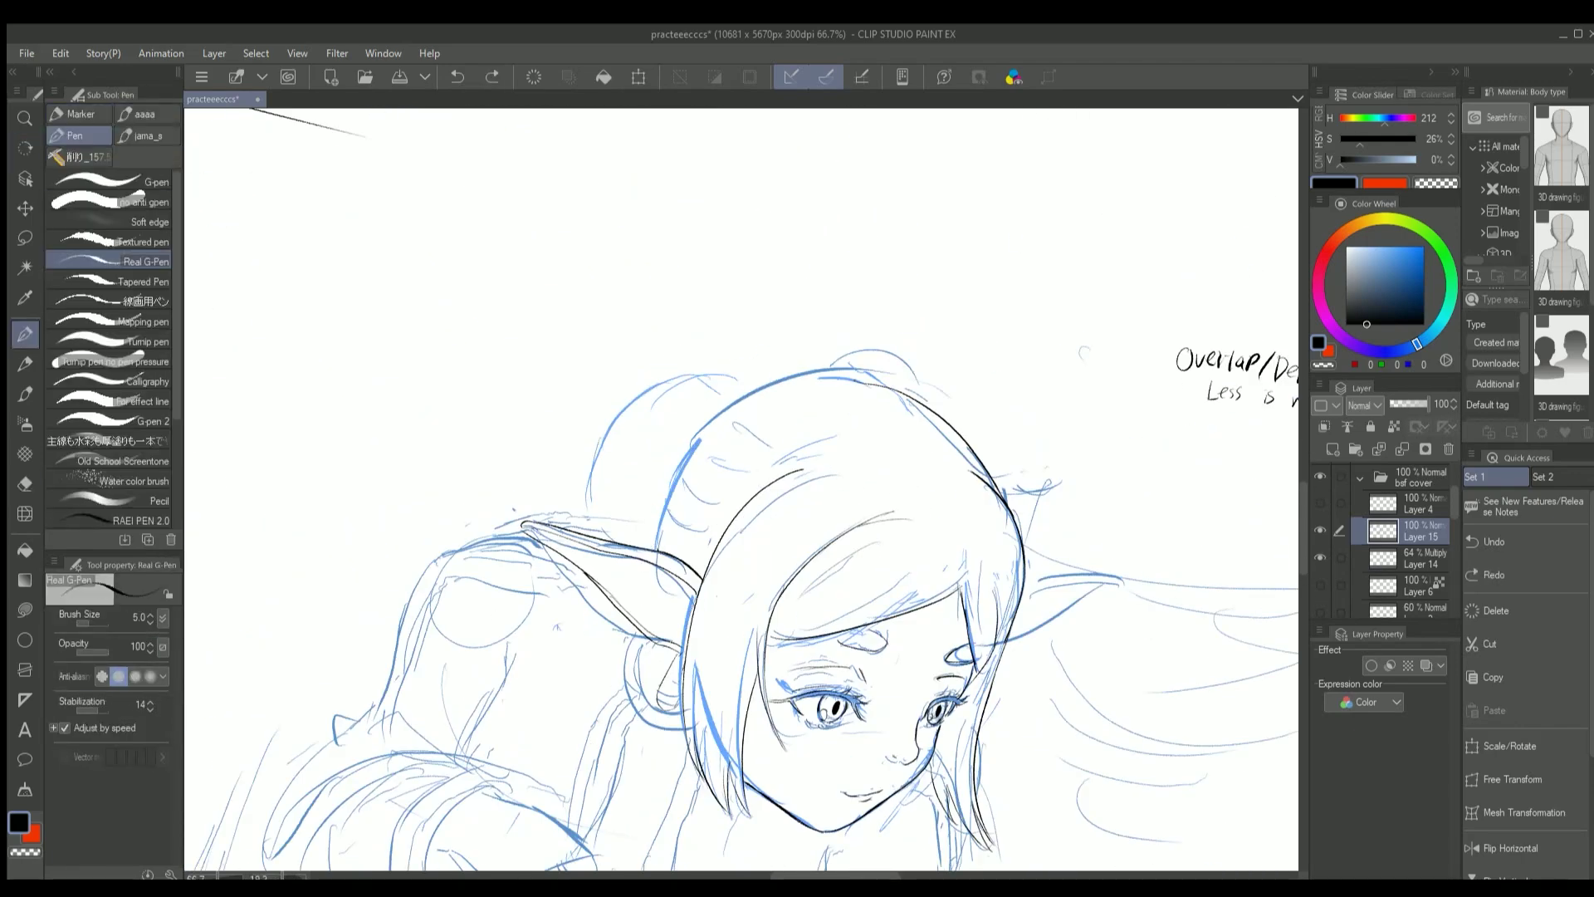
left_click_drag(683, 425, 655, 544)
scroll(742, 490, "down", 5)
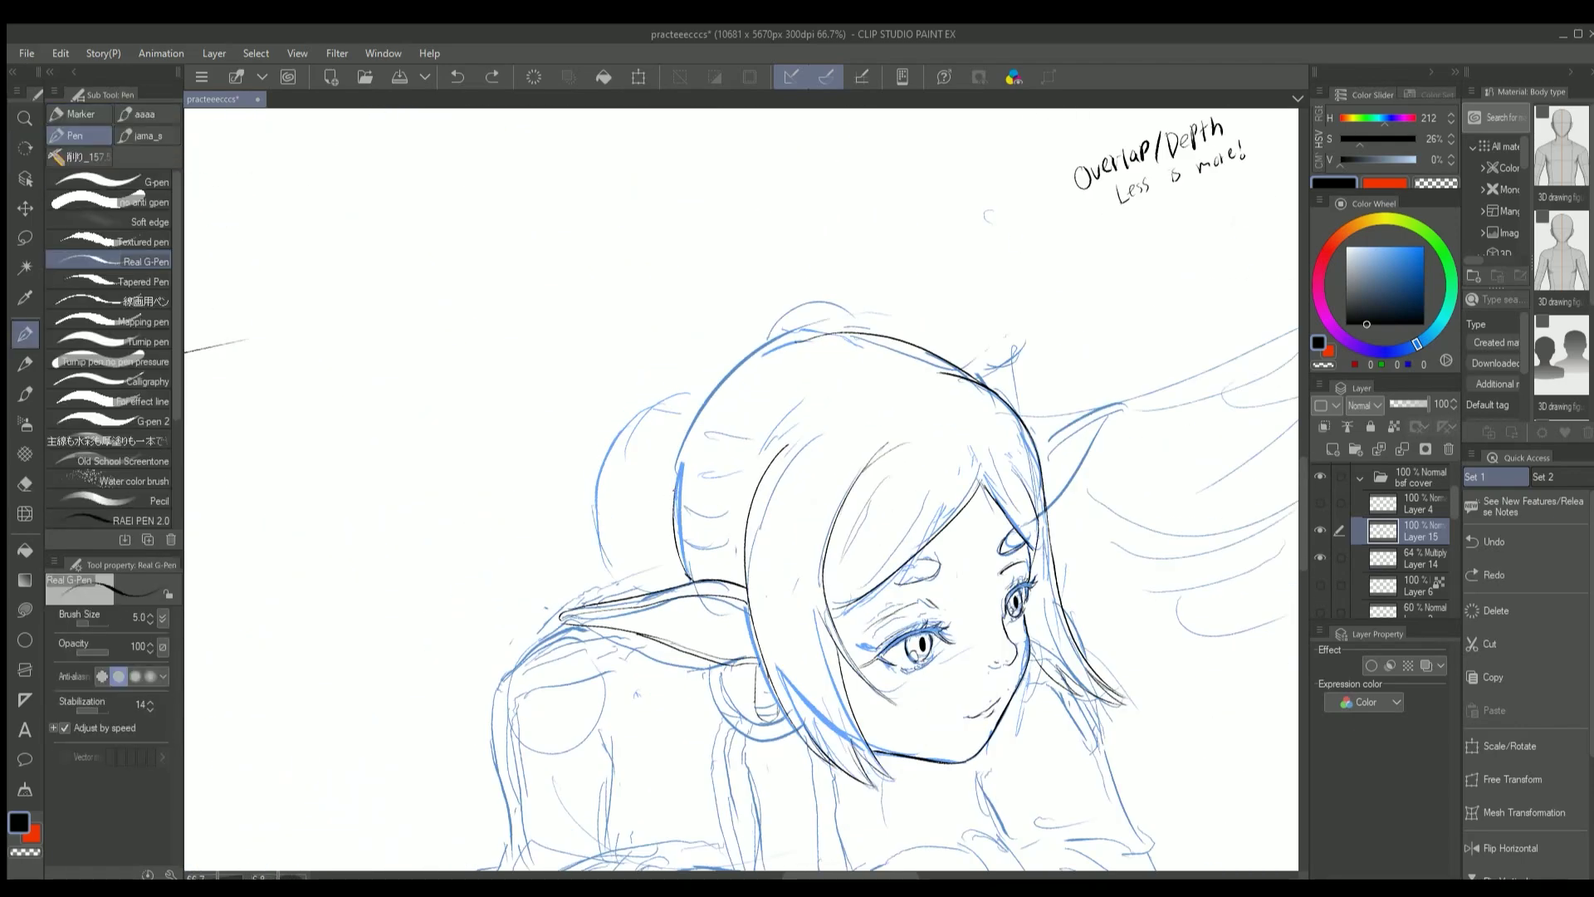
Hide the blue sketch on Layer 14 to review the bare line art of the head, and show it again
left_click(1320, 557)
scroll(1196, 596, "up", 1)
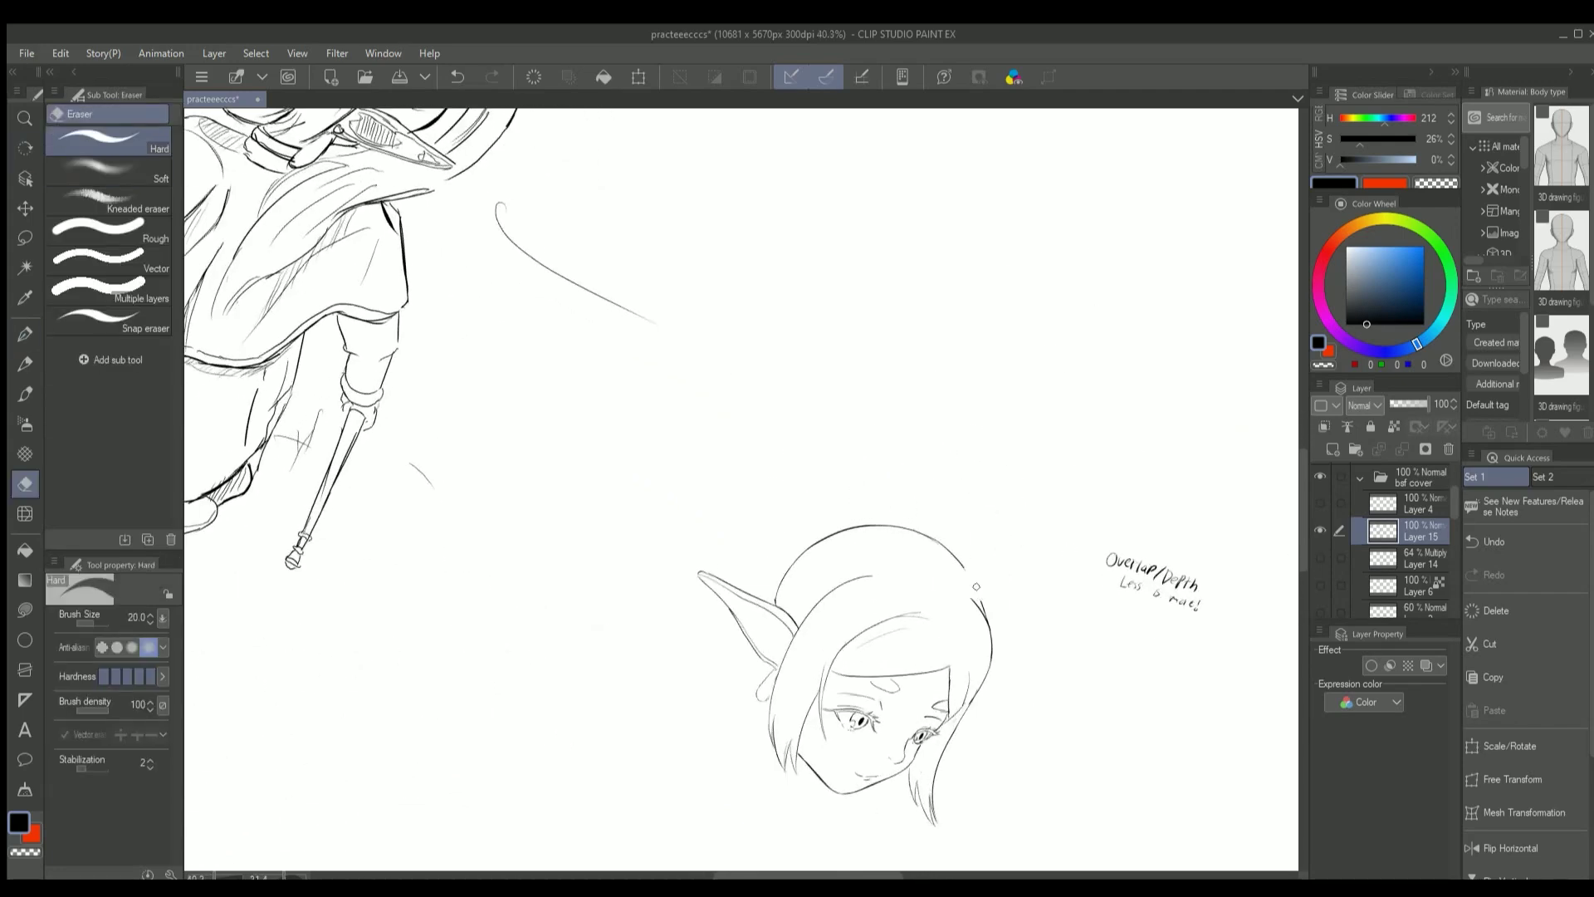
key("r")
mouse_move(828, 307)
left_mouse_down()
mouse_move(863, 292)
mouse_move(747, 498)
left_mouse_up()
left_click(1320, 557)
scroll(805, 590, "up", 3)
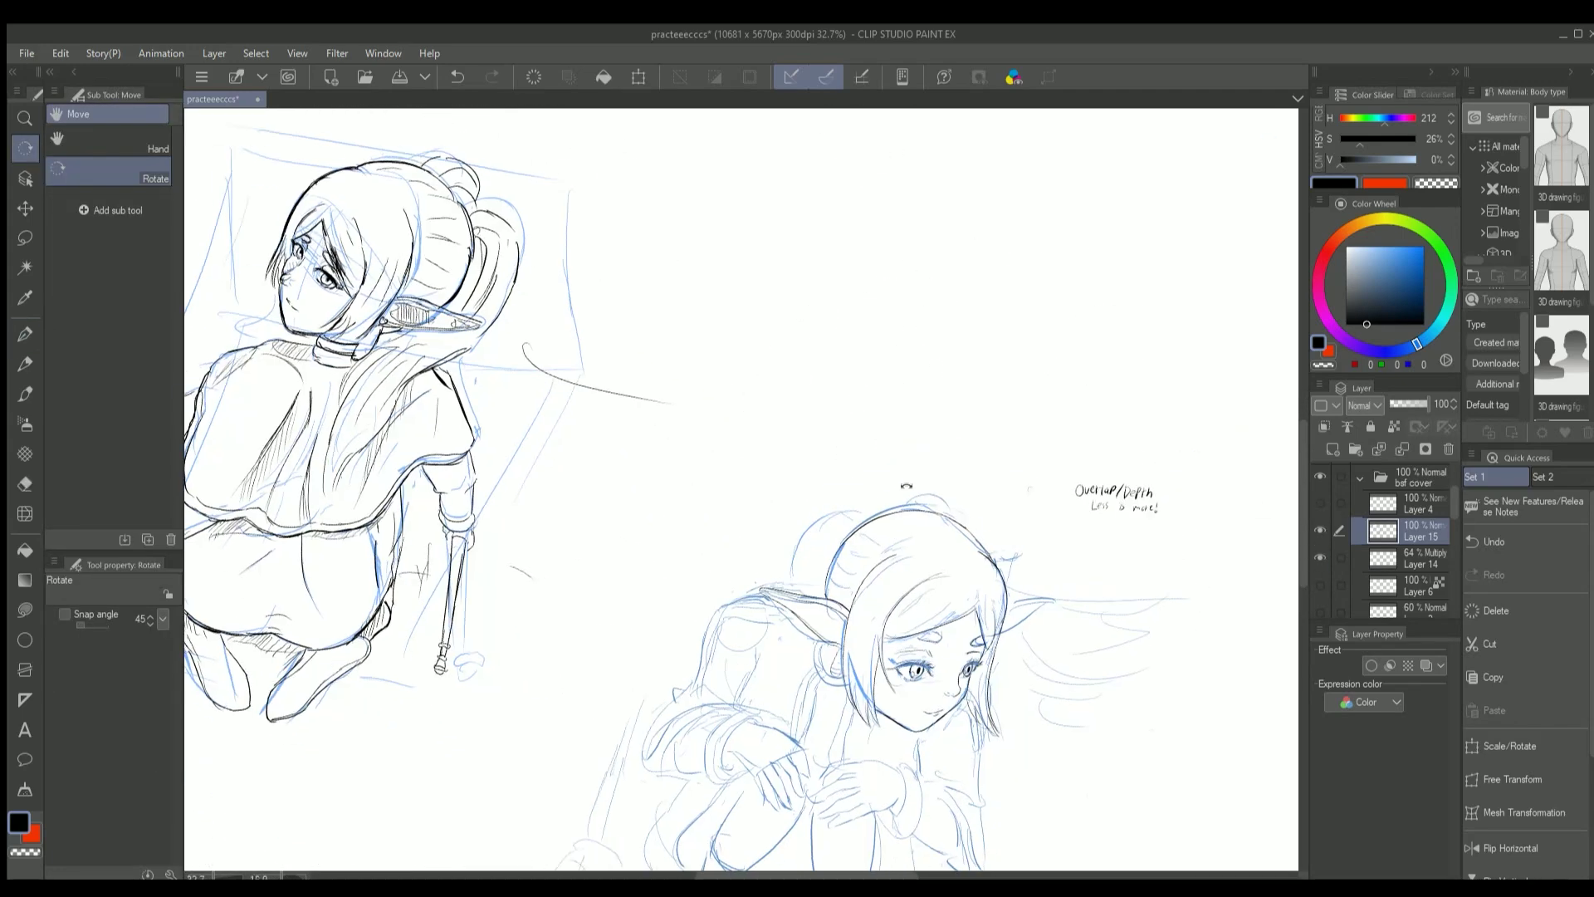
Ink the combed-back hair strands at the back of the head and the bun behind it
key("p")
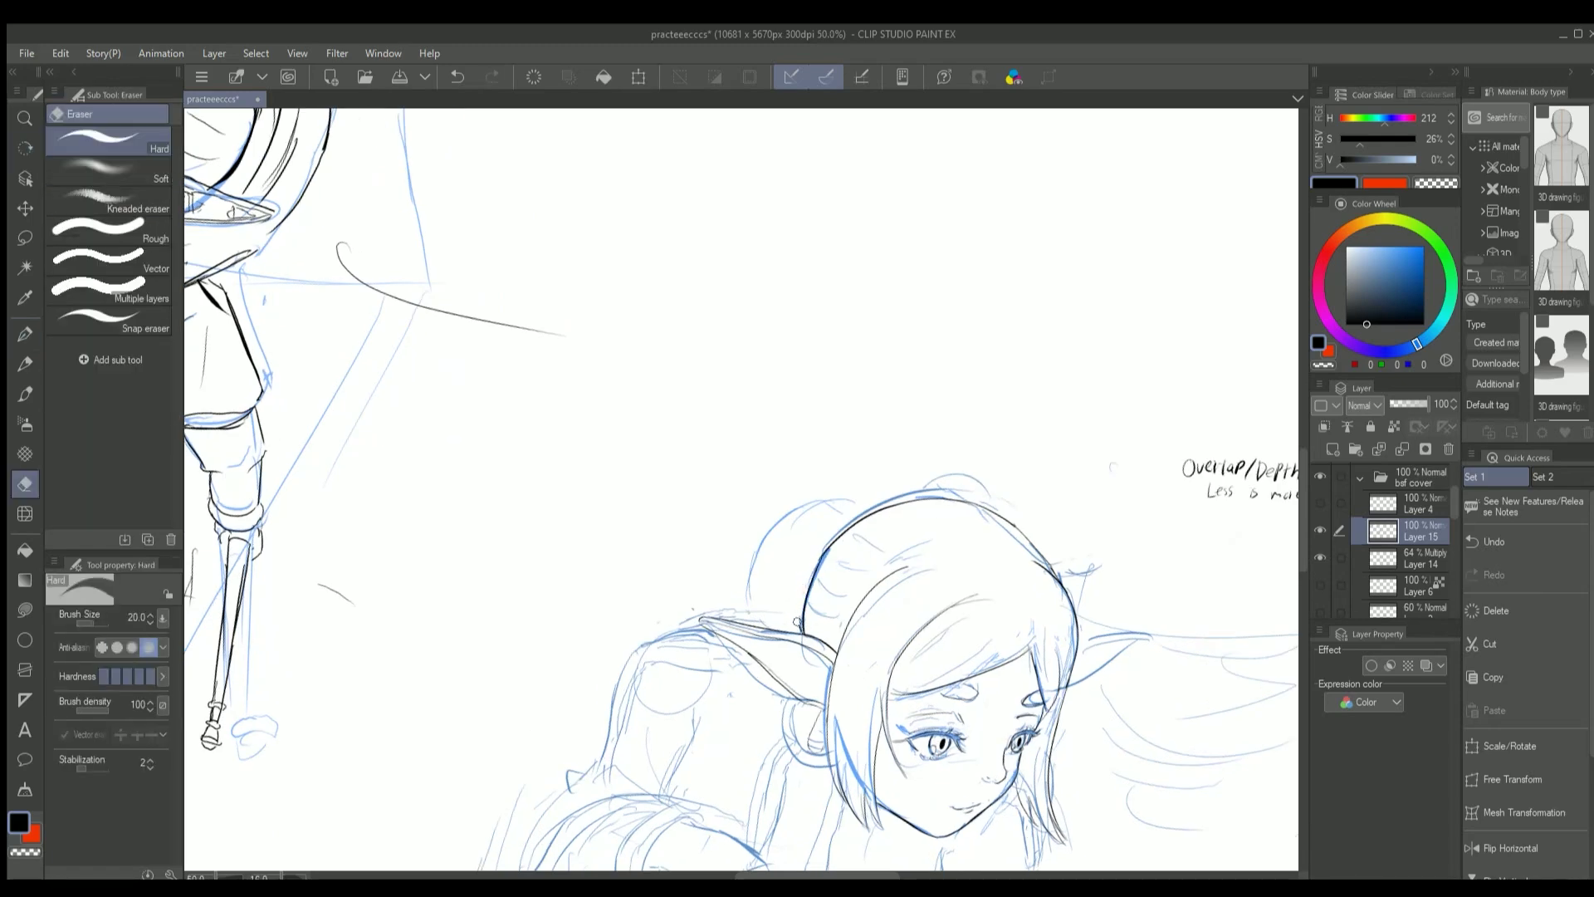
scroll(822, 556, "up", 1)
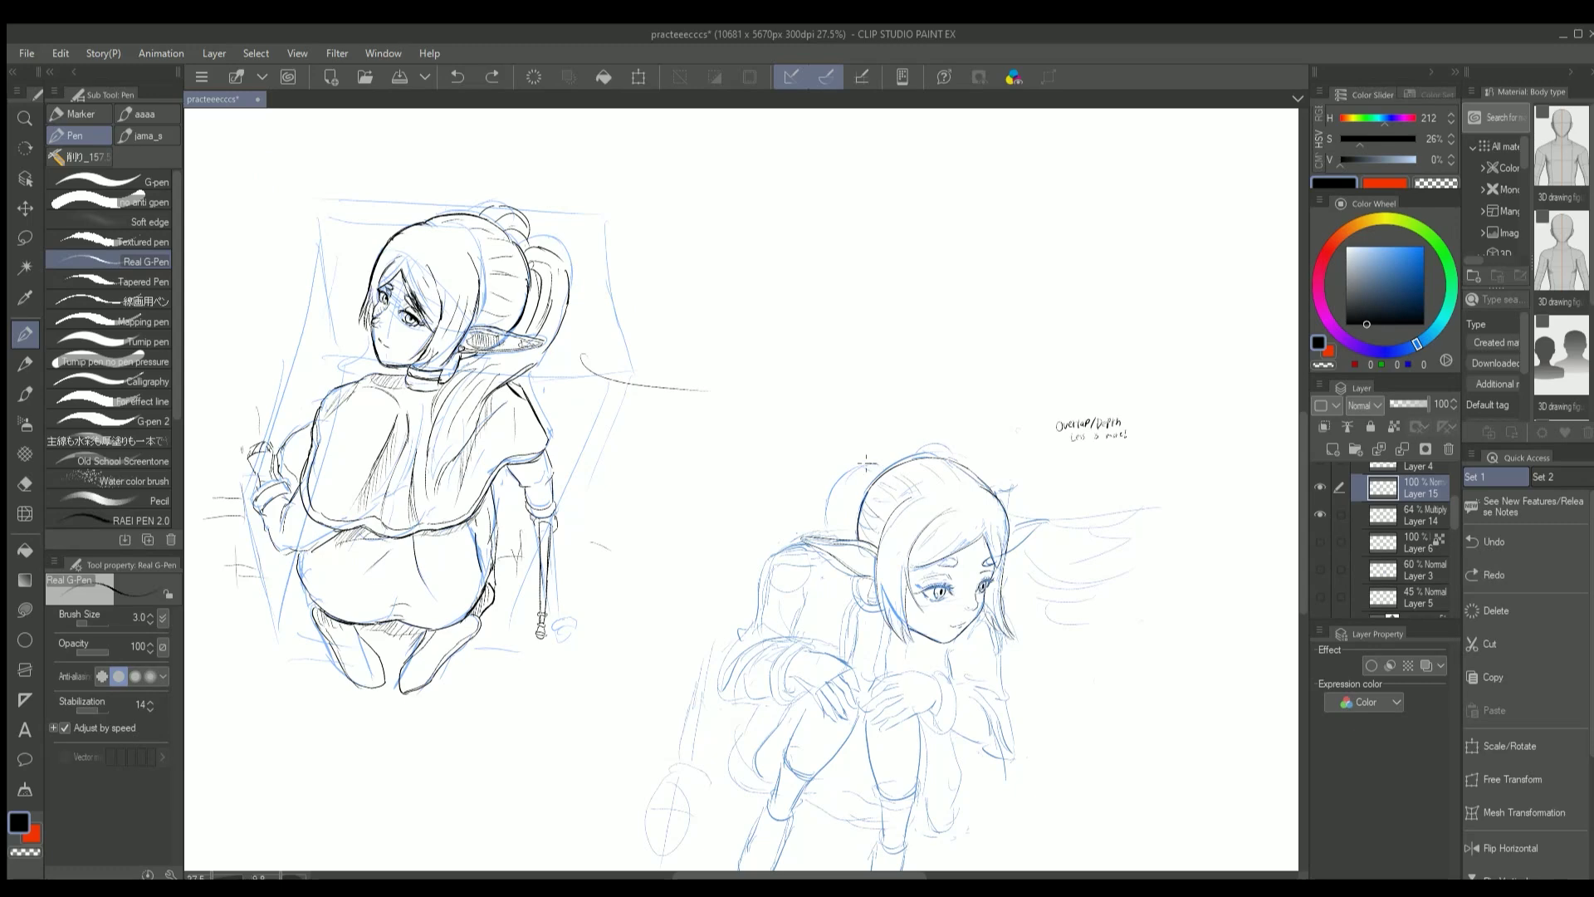
left_click_drag(866, 466, 876, 467)
scroll(870, 470, "up", 1)
scroll(1037, 538, "up", 1)
scroll(1037, 538, "up", 2)
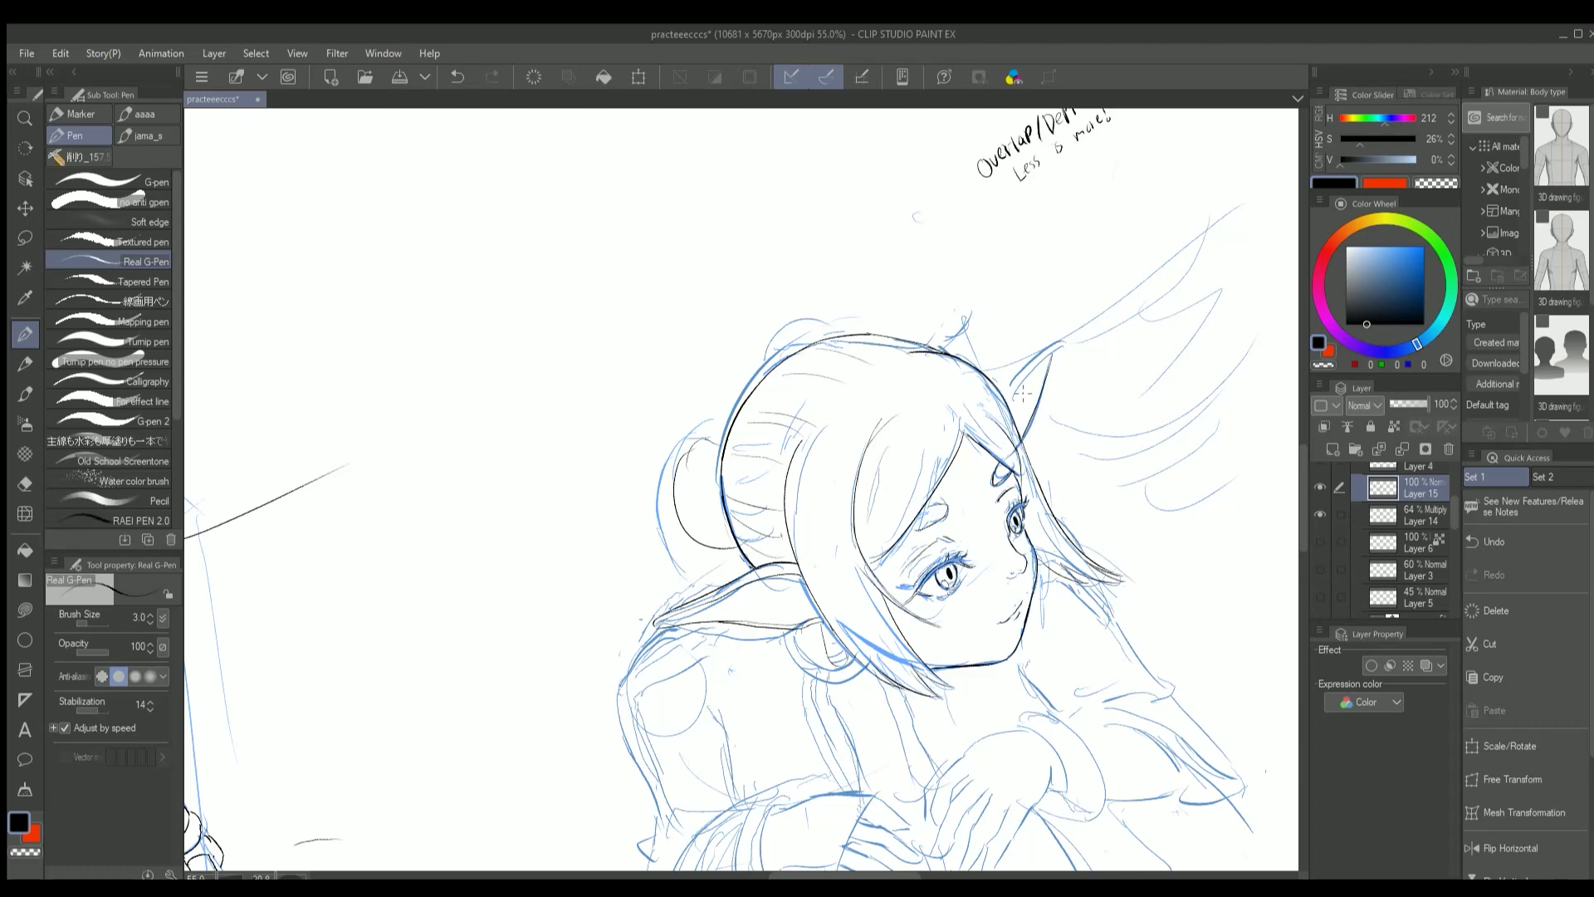
Ink the far pointed ear at pen size 4, undoing and redrawing its edges
key("bracketright")
left_click_drag(1007, 385, 1059, 339)
key("ctrl+z")
left_click_drag(1008, 404, 1052, 346)
key("ctrl+z")
left_click_drag(1018, 442, 1048, 355)
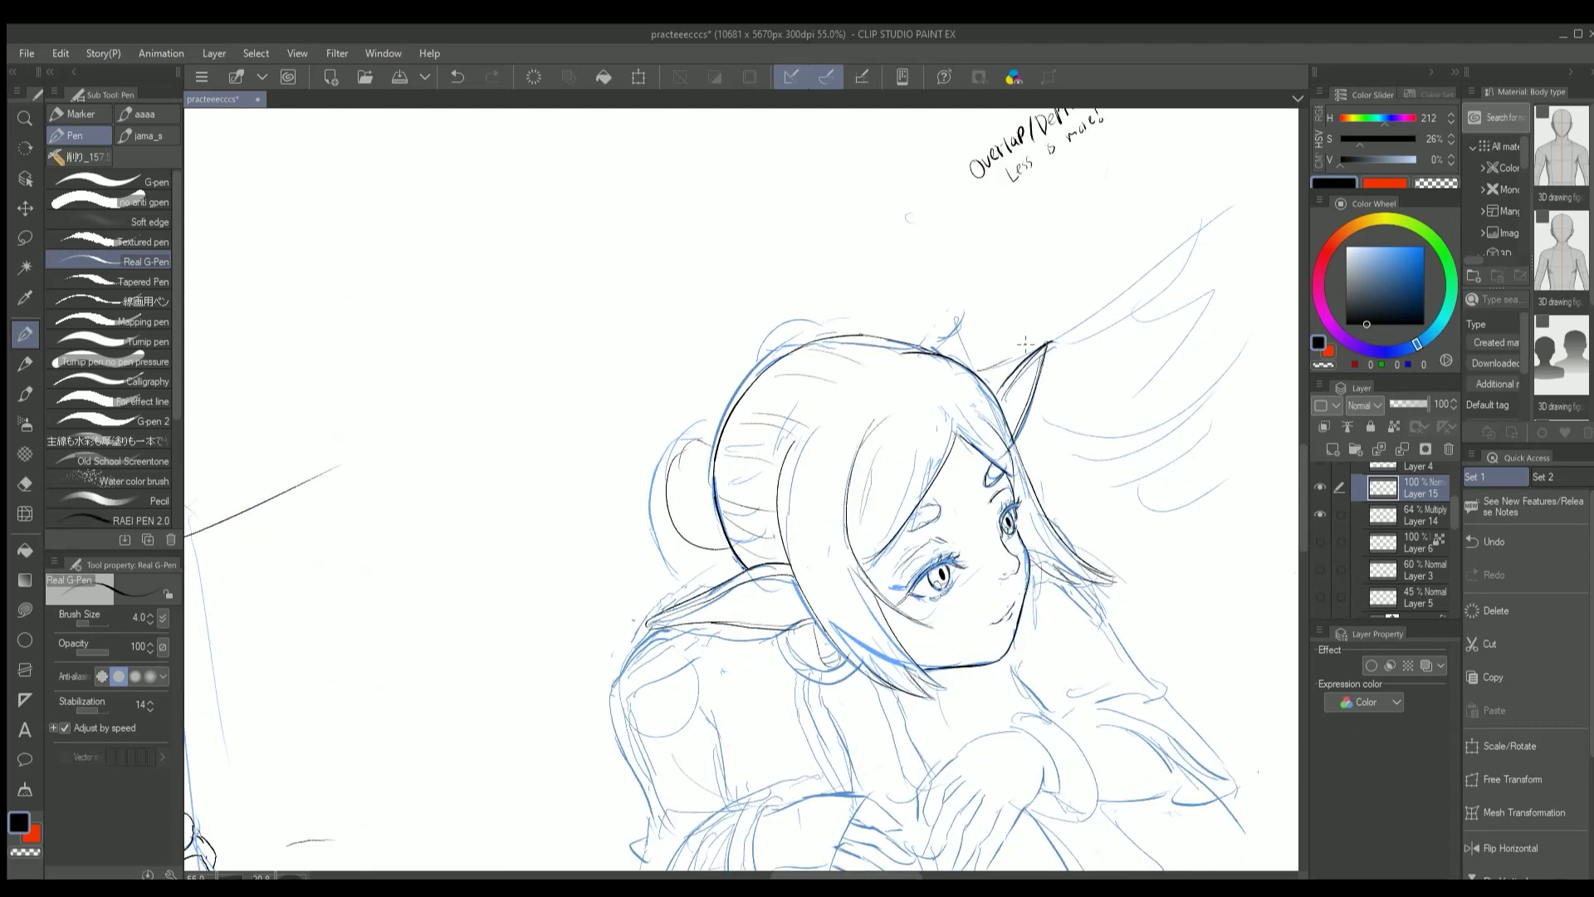
Ink the upper edge of the windblown hair lock streaming out from behind the far ear
left_click_drag(1055, 336, 871, 428)
mouse_move(1042, 308)
left_mouse_down()
mouse_move(1127, 275)
mouse_move(955, 166)
left_mouse_up()
key("r")
key("p")
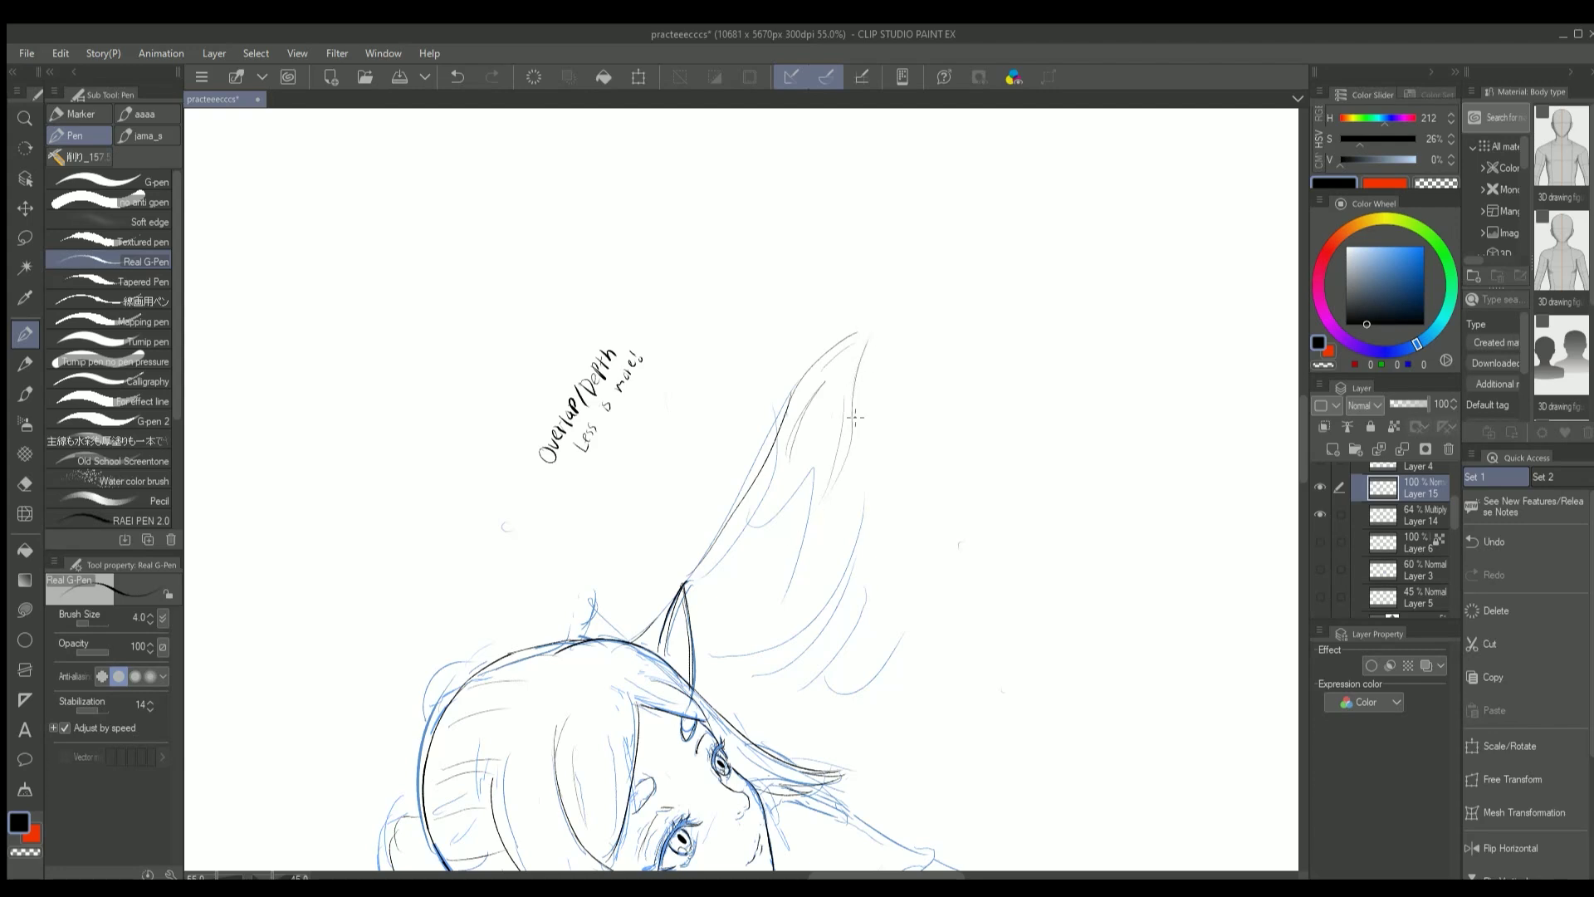
key("r")
left_click_drag(980, 365, 989, 410)
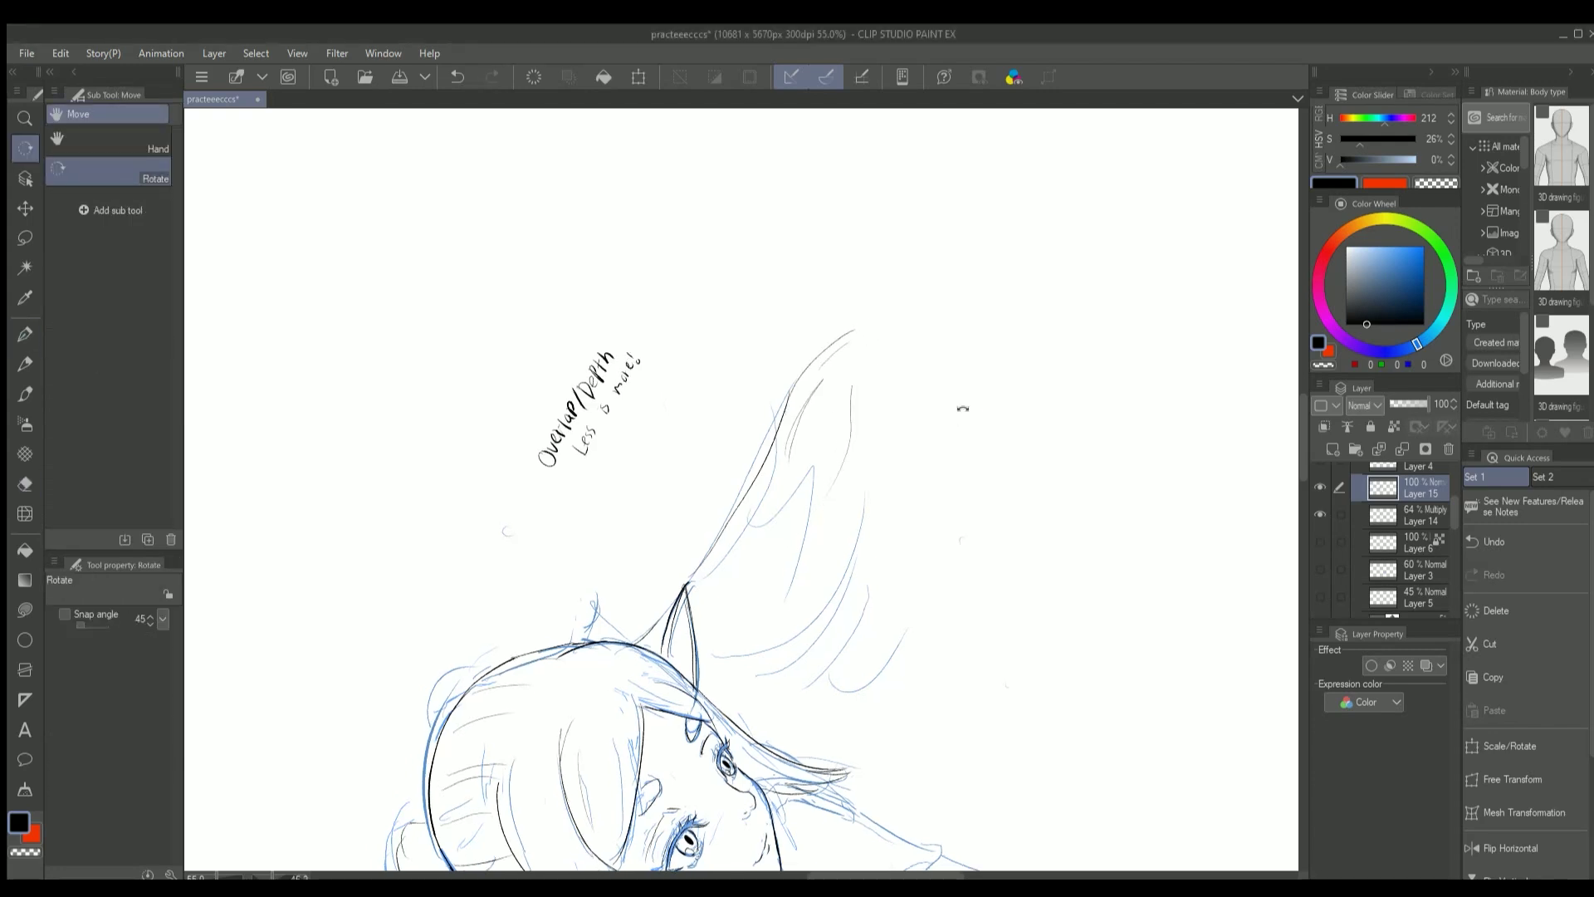
Ink the curled tip and inner strands of the windblown hair lock, undoing unsatisfactory strokes
key("p")
key("ctrl+z")
mouse_move(815, 385)
left_mouse_down()
mouse_move(871, 343)
mouse_move(885, 357)
mouse_move(837, 422)
left_mouse_up()
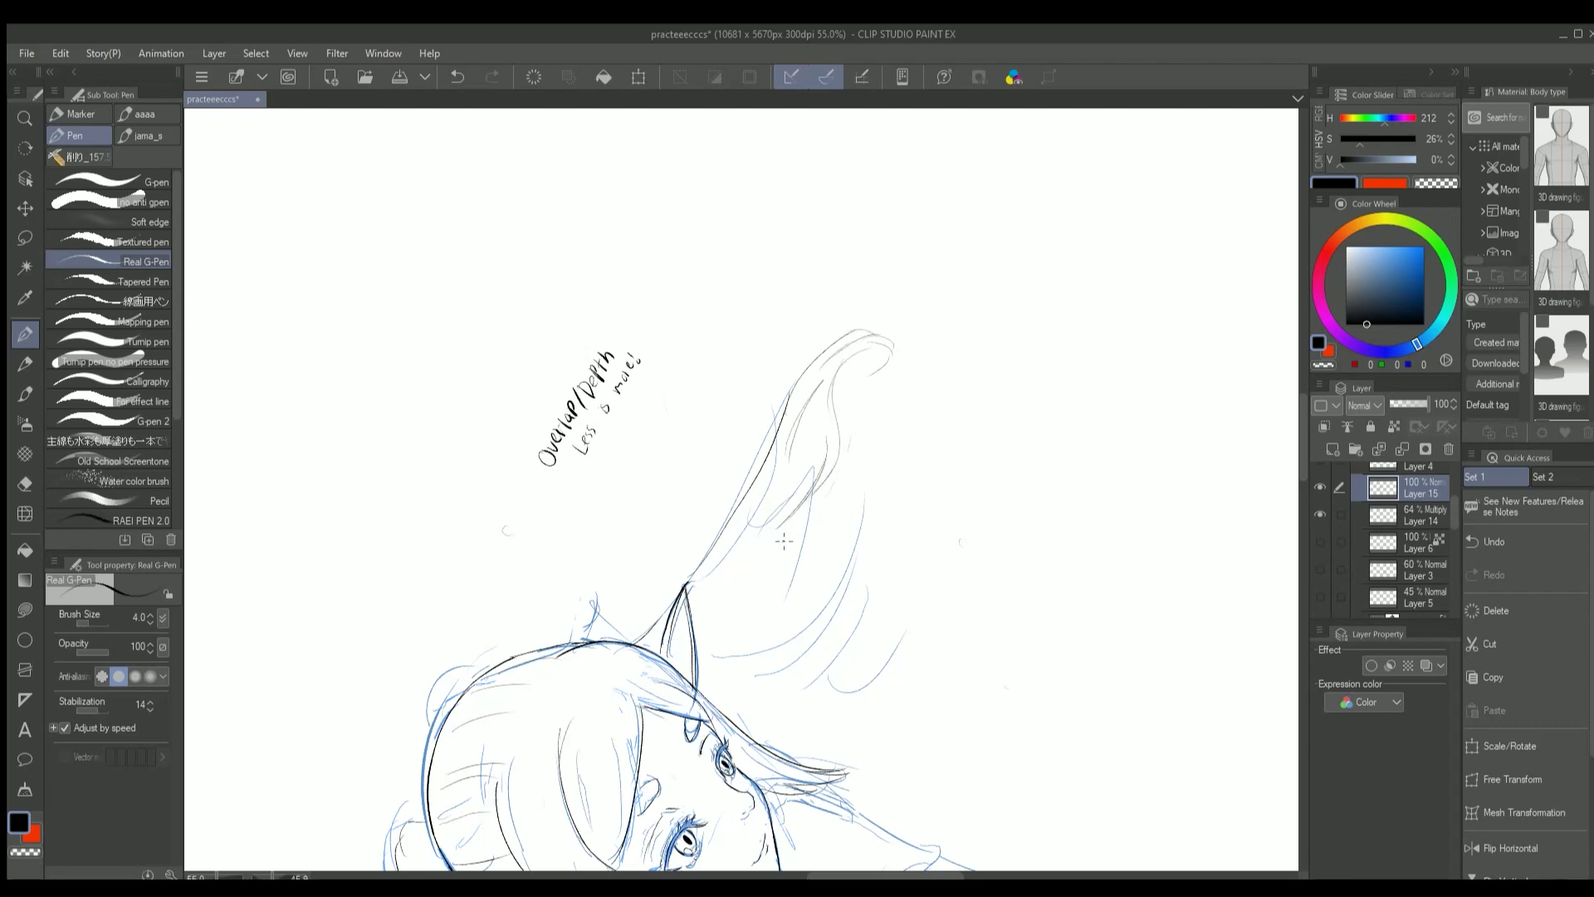
key("r")
key("p")
left_click_drag(838, 489, 880, 532)
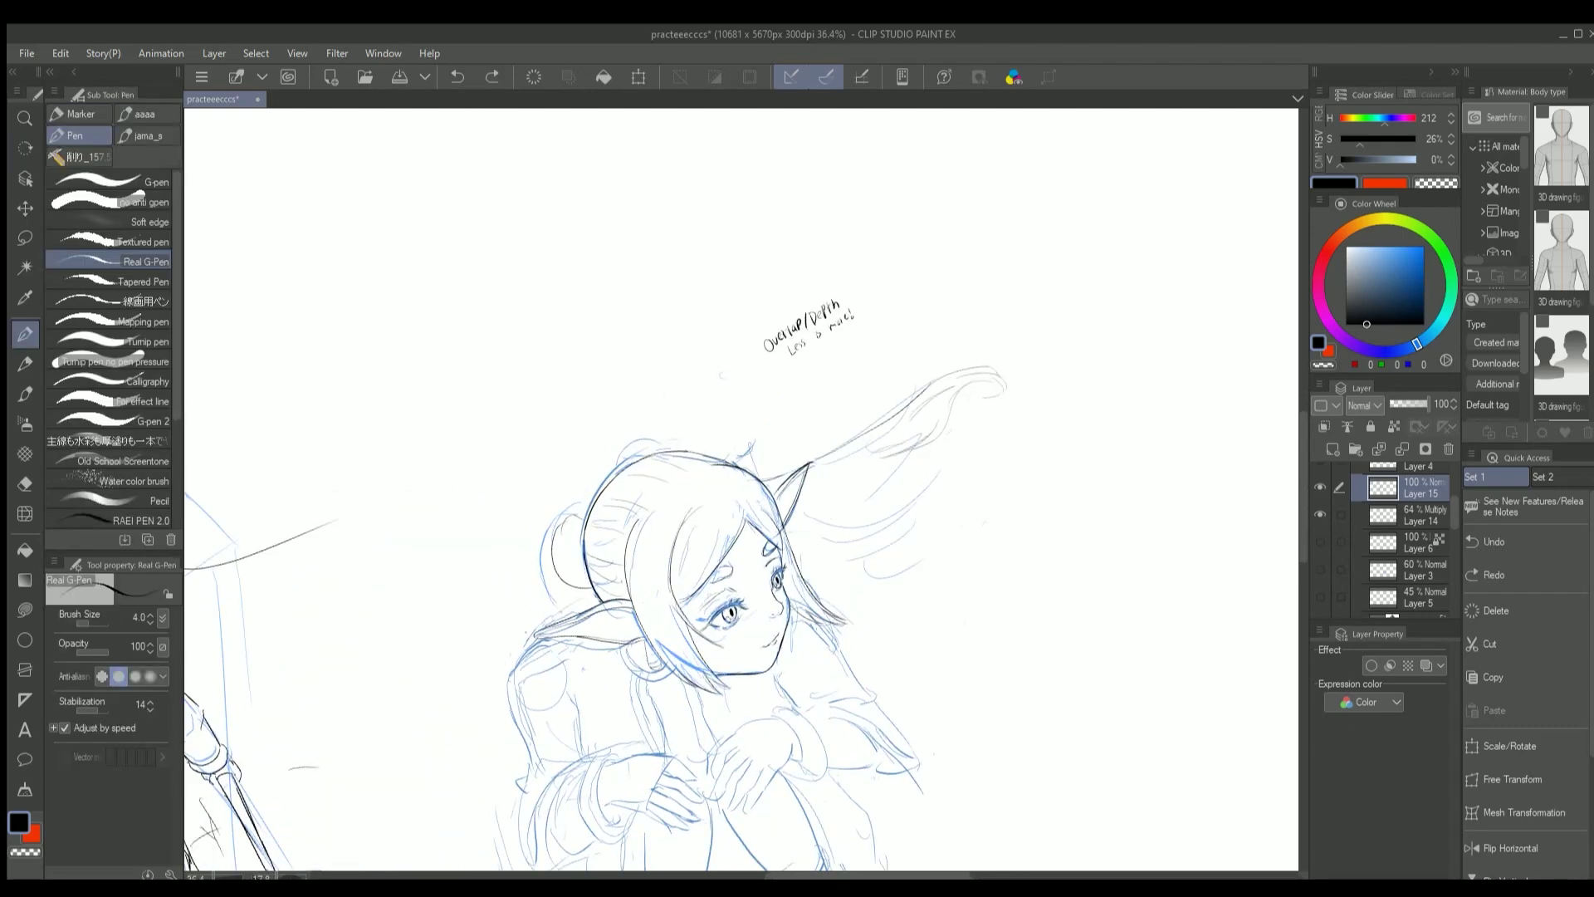
key("ctrl+z")
Check the line art of the ears and windblown hair without the Layer 14 sketch, and show the sketch again
left_click(1321, 515)
scroll(655, 504, "down", 3)
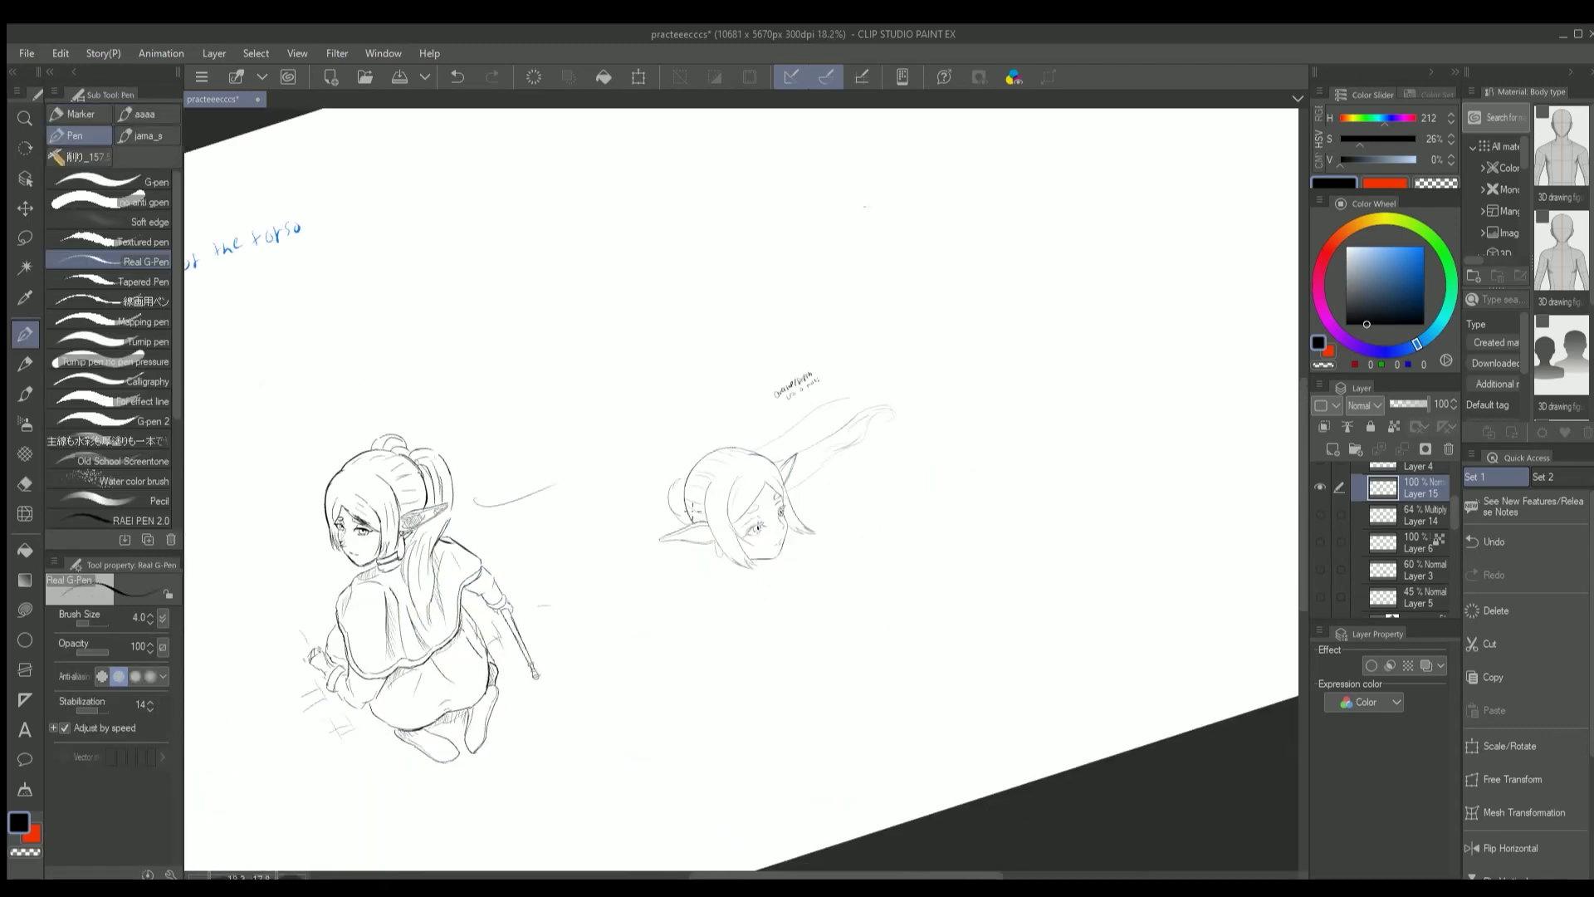
key("r")
mouse_move(747, 573)
left_mouse_down()
mouse_move(781, 597)
mouse_move(747, 573)
left_mouse_up()
left_click(1320, 515)
key("p")
scroll(747, 498, "up", 6)
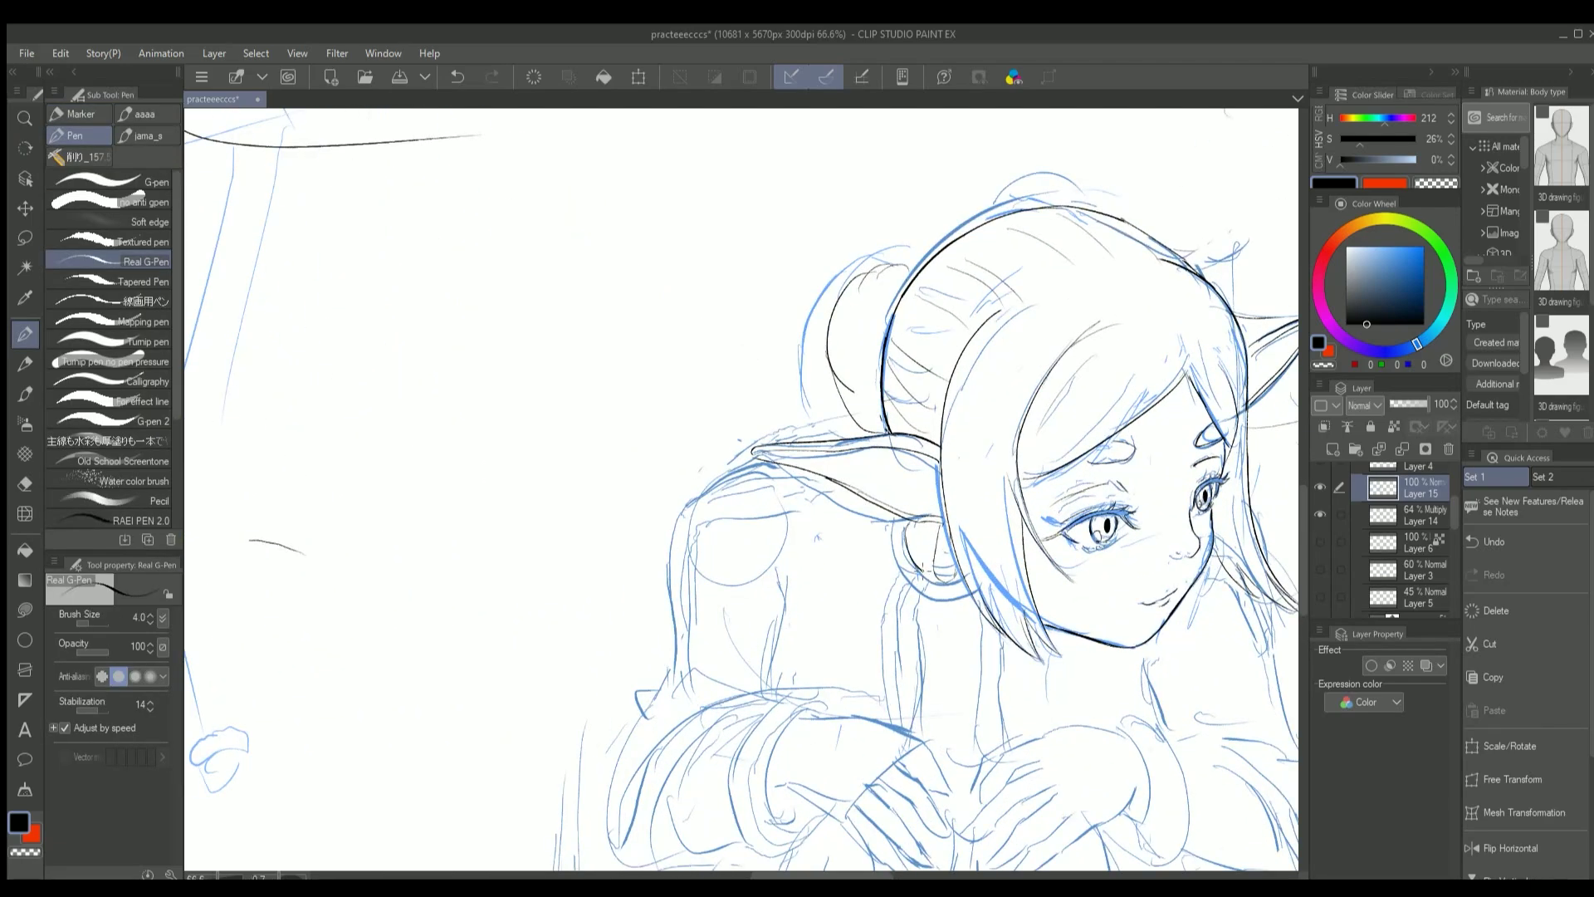
Ink the contour of the near shoulder and back below the near ear
key("ctrl+z")
scroll(997, 467, "down", 2)
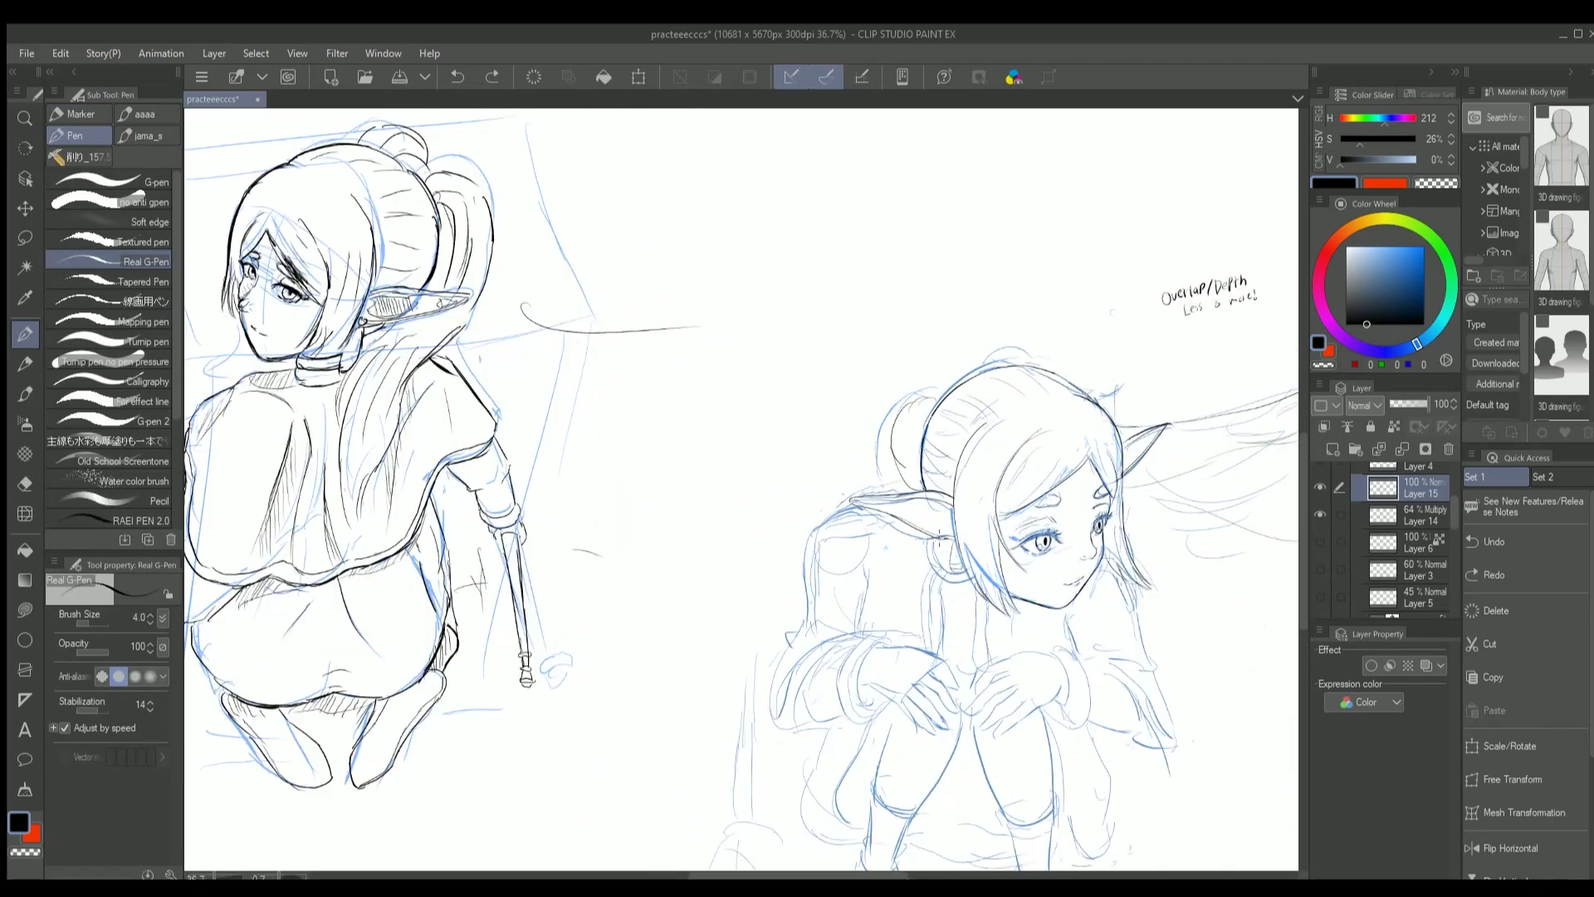
key("ctrl+y")
scroll(953, 548, "up", 1)
scroll(952, 549, "down", 2)
key("ctrl+z")
left_click_drag(861, 501, 813, 547)
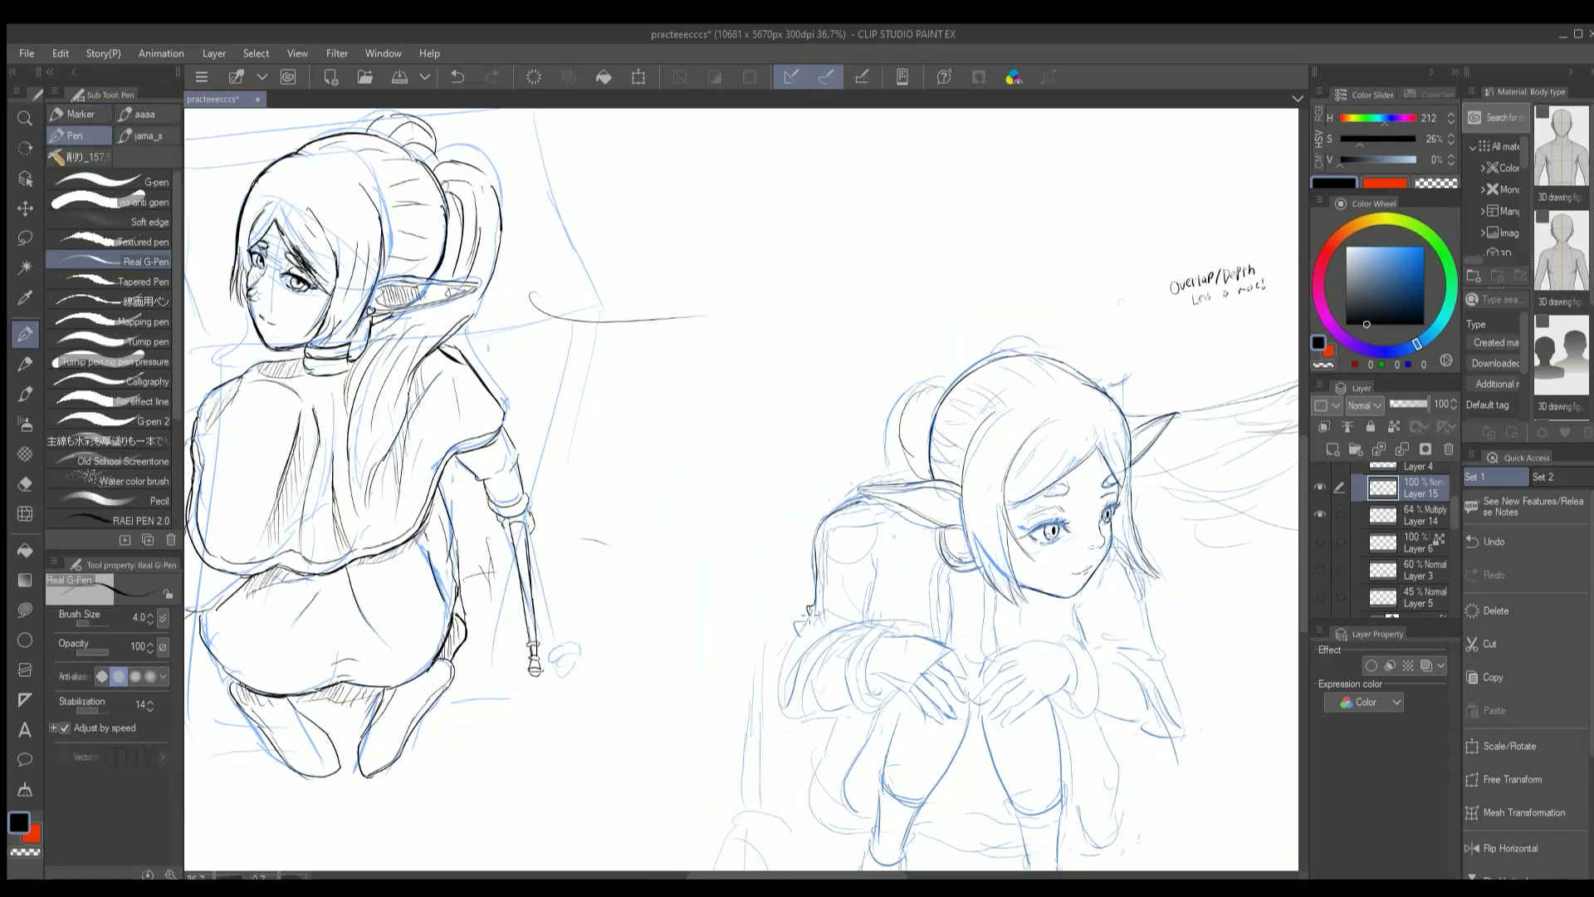
Ink the outer edges of the near sleeve and the far-side sleeve, undoing the last unsatisfactory stroke
scroll(1155, 581, "up", 1)
left_click_drag(1160, 677, 1186, 756)
mouse_move(713, 652)
left_mouse_down()
mouse_move(693, 680)
mouse_move(711, 736)
mouse_move(726, 681)
mouse_move(767, 679)
mouse_move(798, 706)
mouse_move(722, 723)
mouse_move(712, 754)
mouse_move(717, 731)
mouse_move(755, 739)
mouse_move(723, 755)
left_mouse_up()
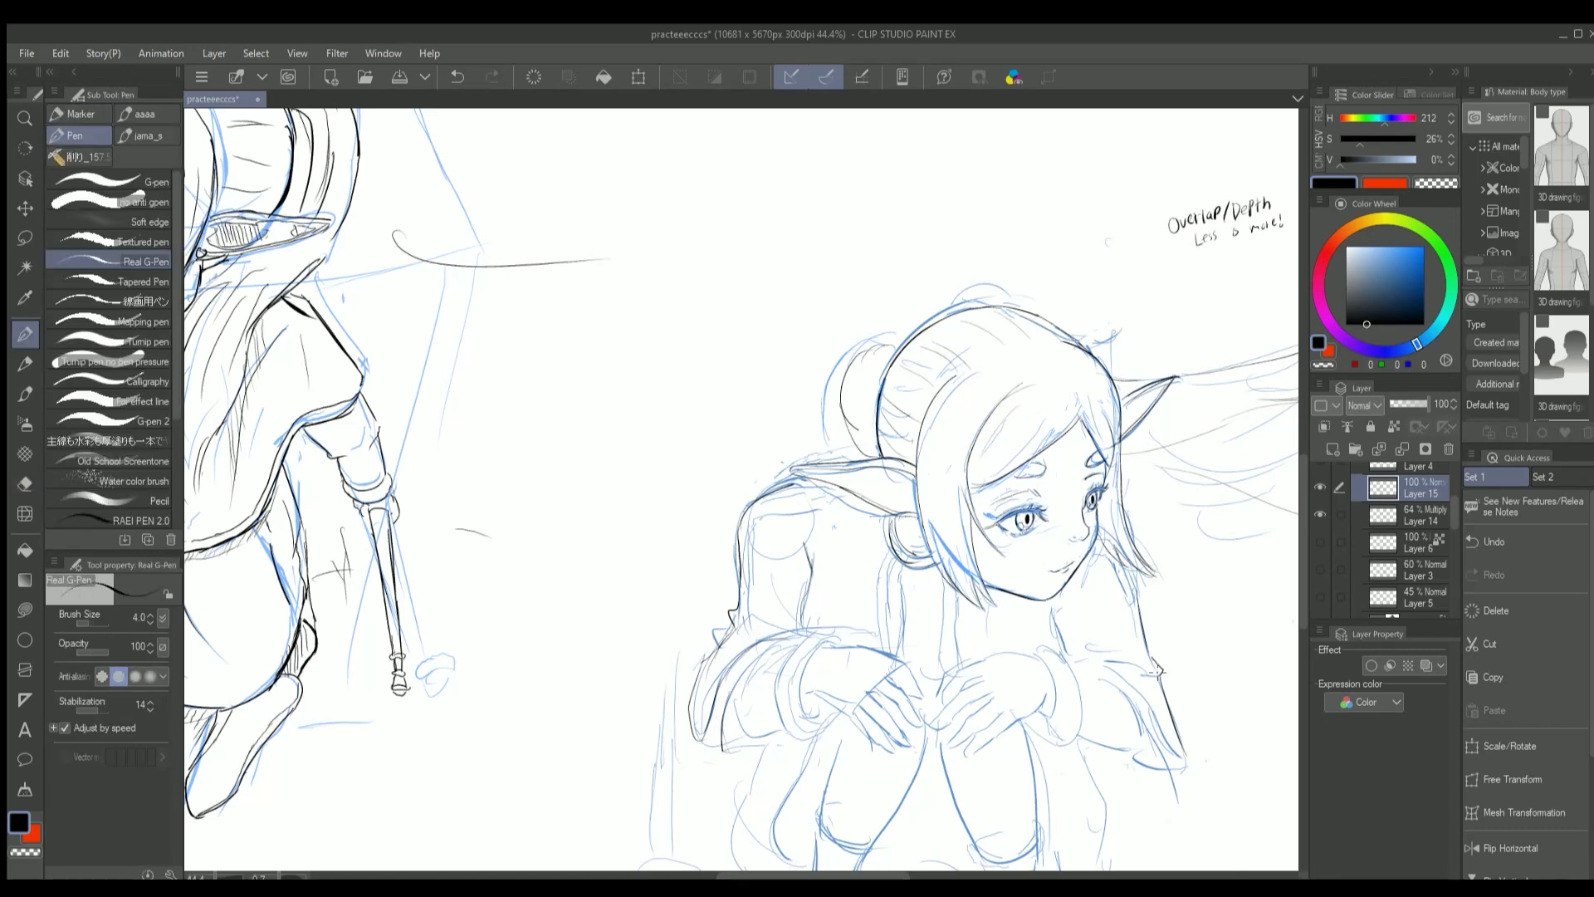
scroll(1057, 619, "up", 1)
scroll(1193, 697, "down", 2)
key("ctrl+z")
Ink the near upper arm's contour below the shoulder, undoing unsatisfactory strokes
scroll(1192, 698, "down", 2)
key("r")
scroll(696, 496, "up", 3)
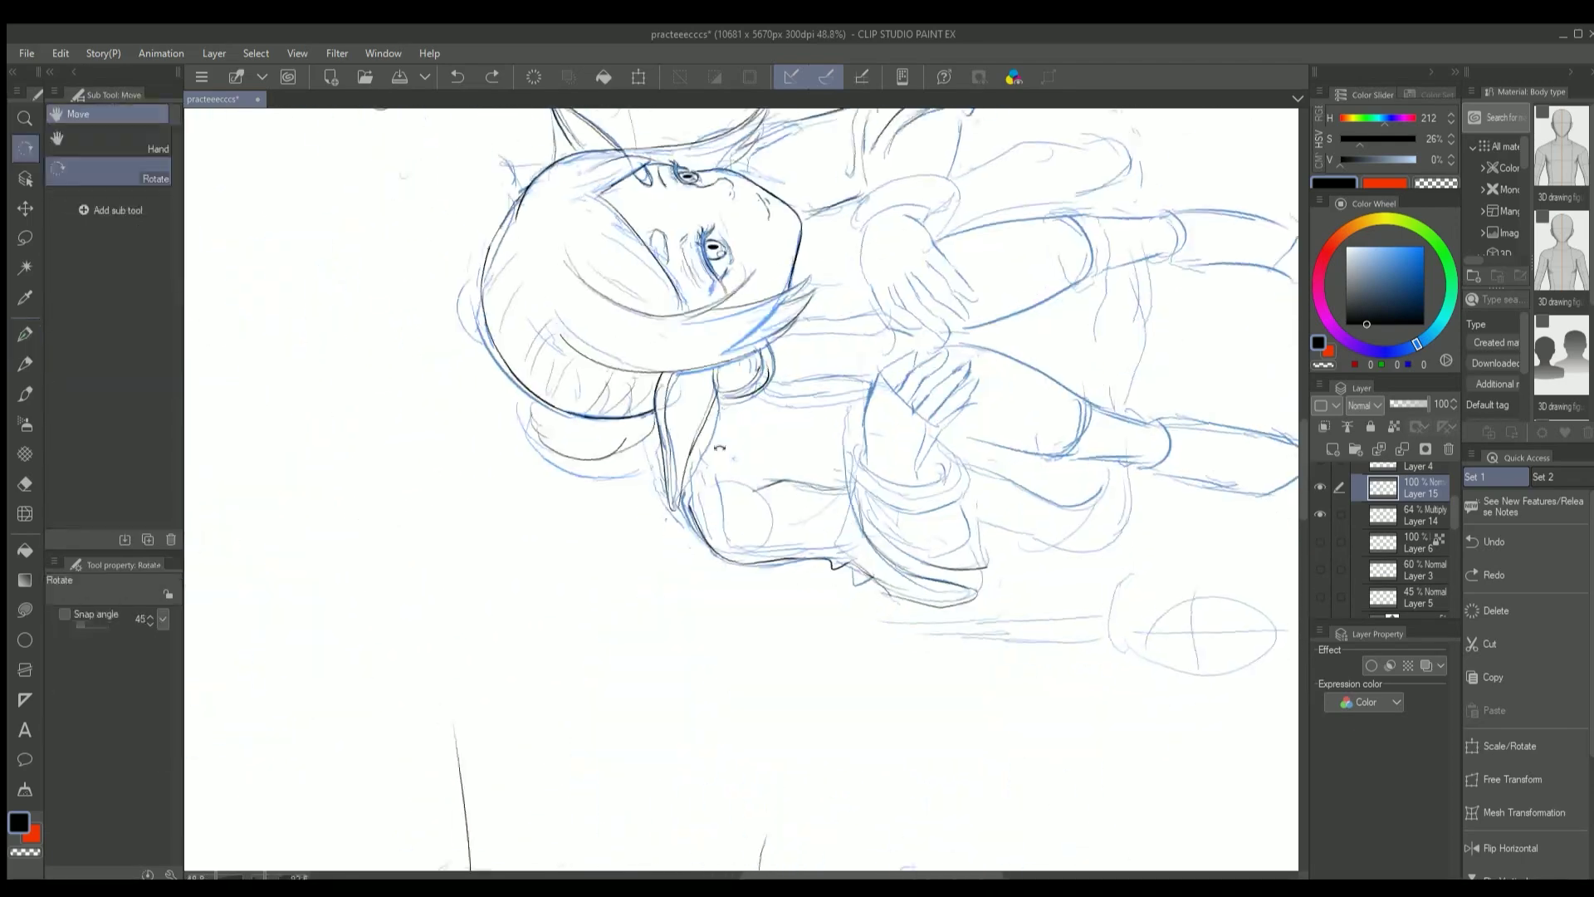
key("p")
left_click(710, 497)
scroll(696, 496, "down", 2)
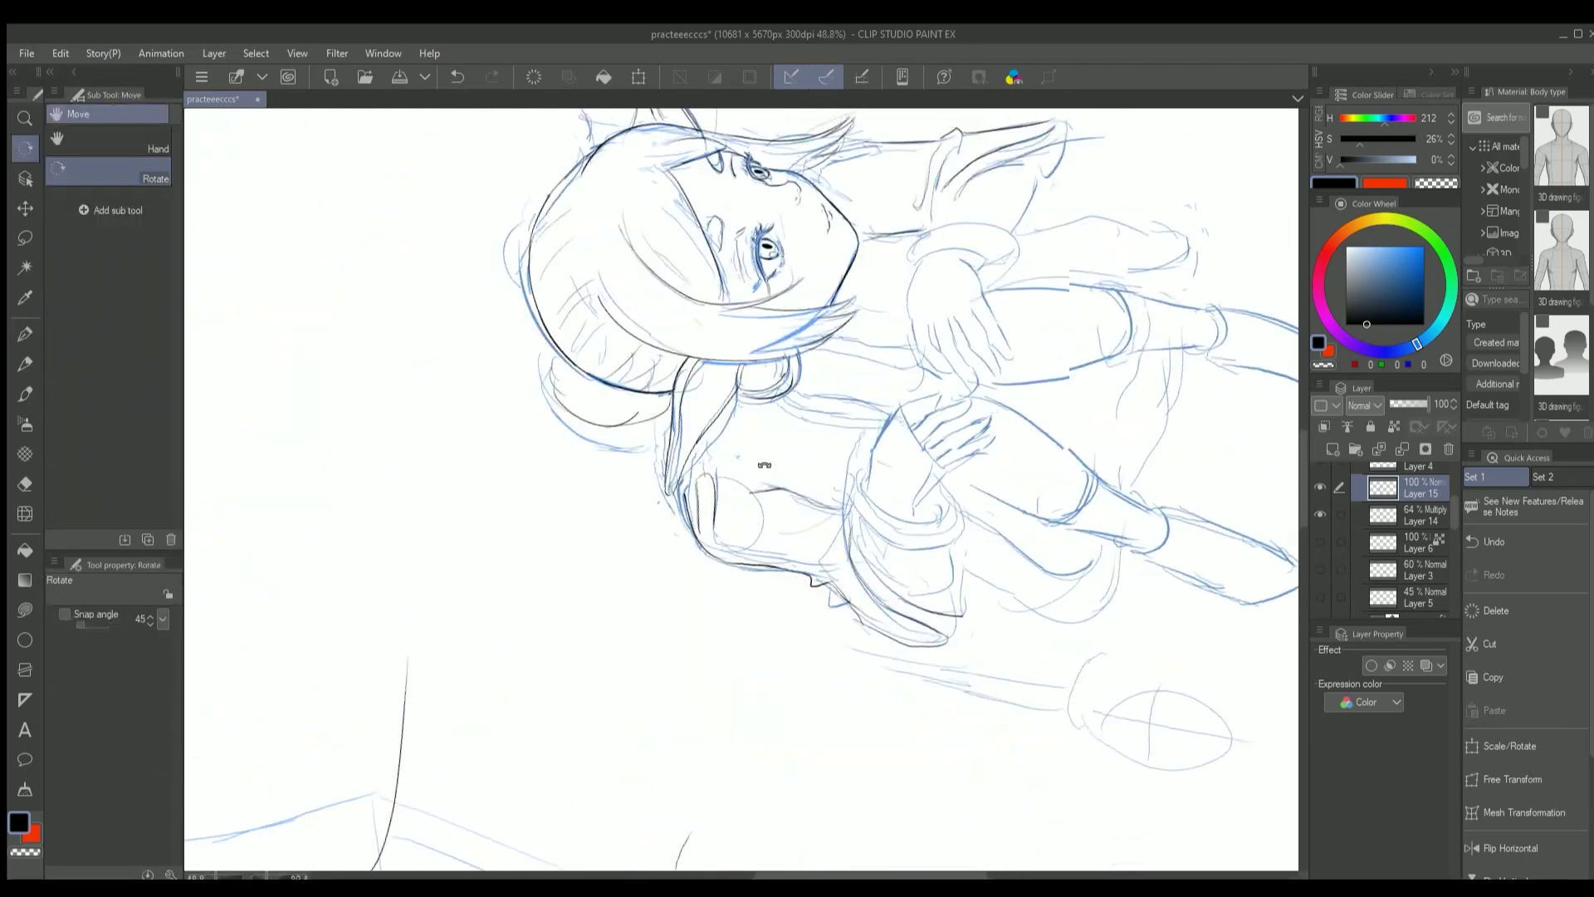
key("ctrl+asciicircum")
scroll(702, 525, "up", 1)
key("ctrl+z")
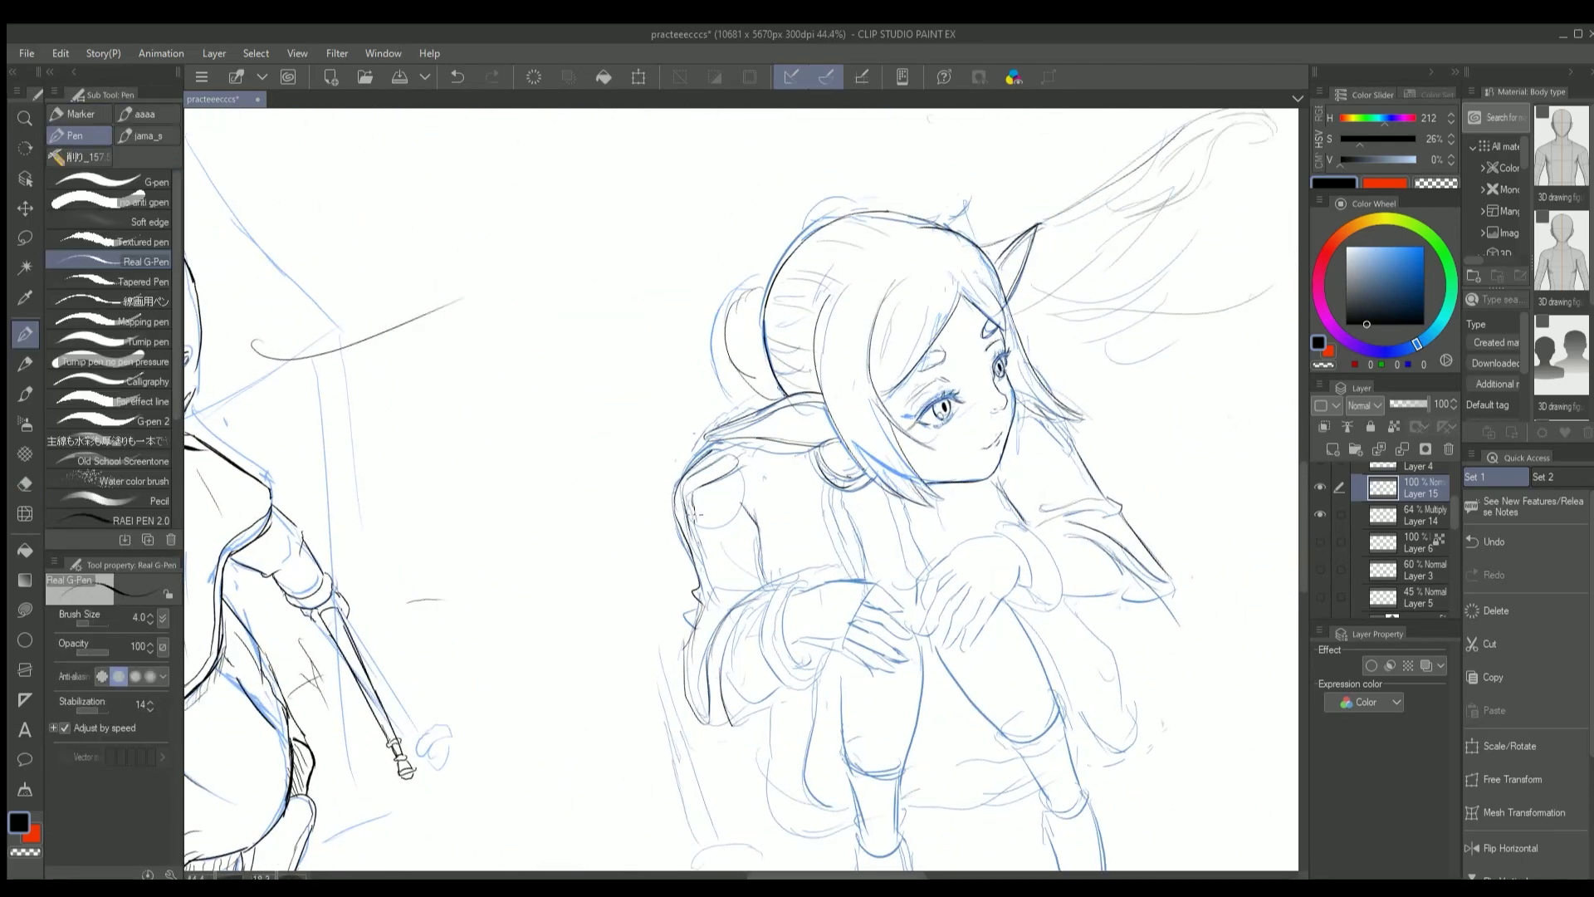
left_click_drag(701, 520, 696, 590)
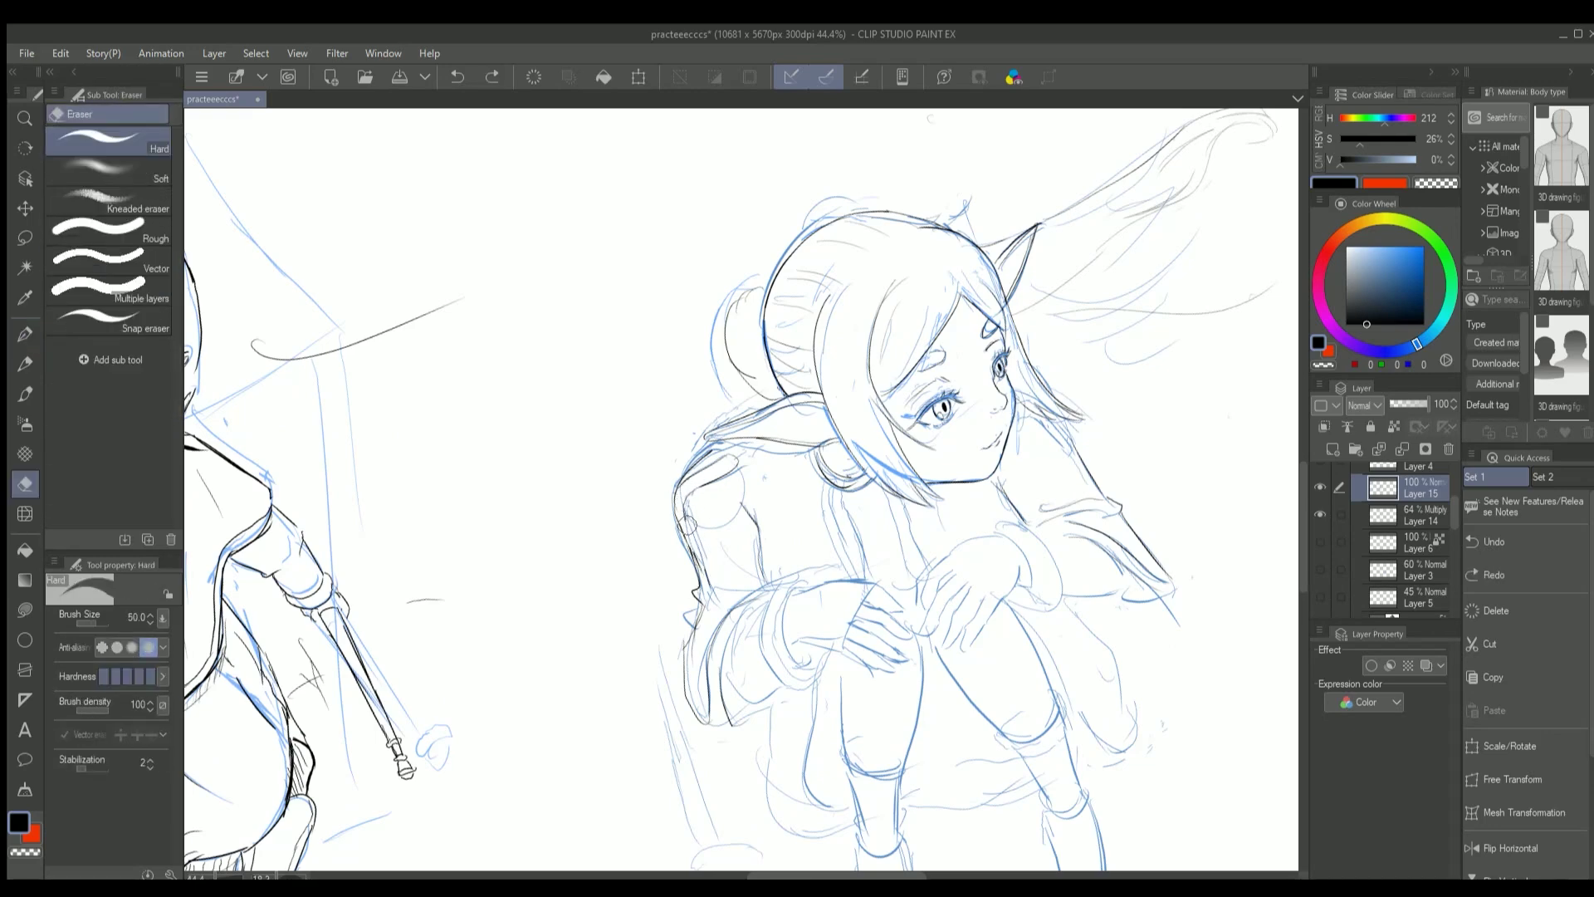
left_click_drag(702, 520, 698, 590)
key("ctrl+z")
Clean up the near arm's inner edge and set the Real G-Pen brush size to 6.0
scroll(725, 503, "down", 1)
key("e")
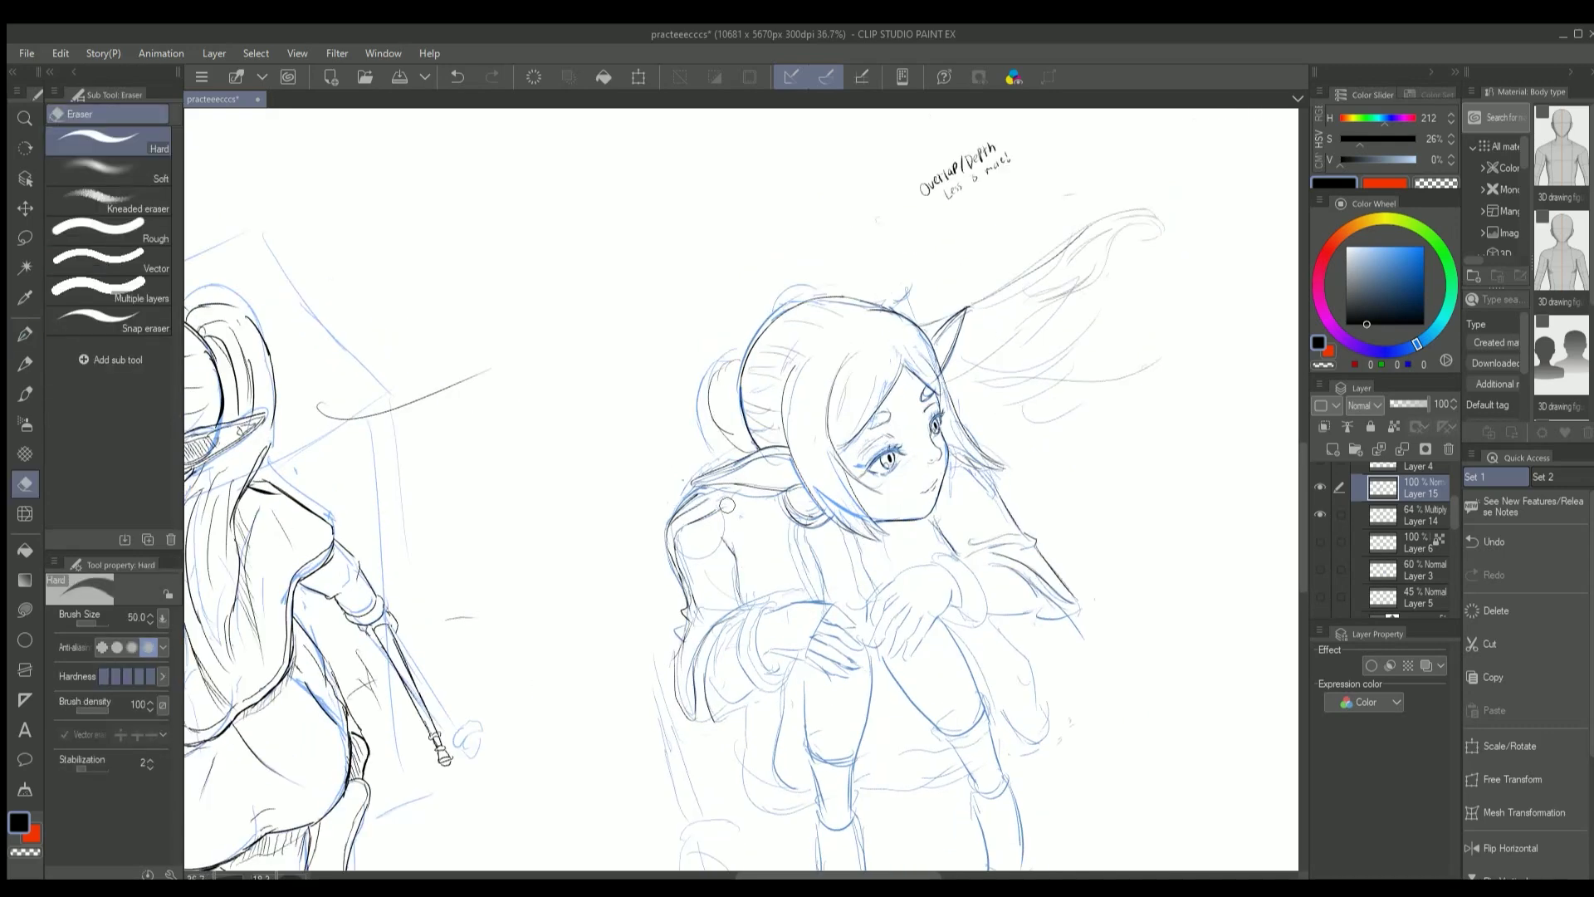
key("p")
key("e")
key("p")
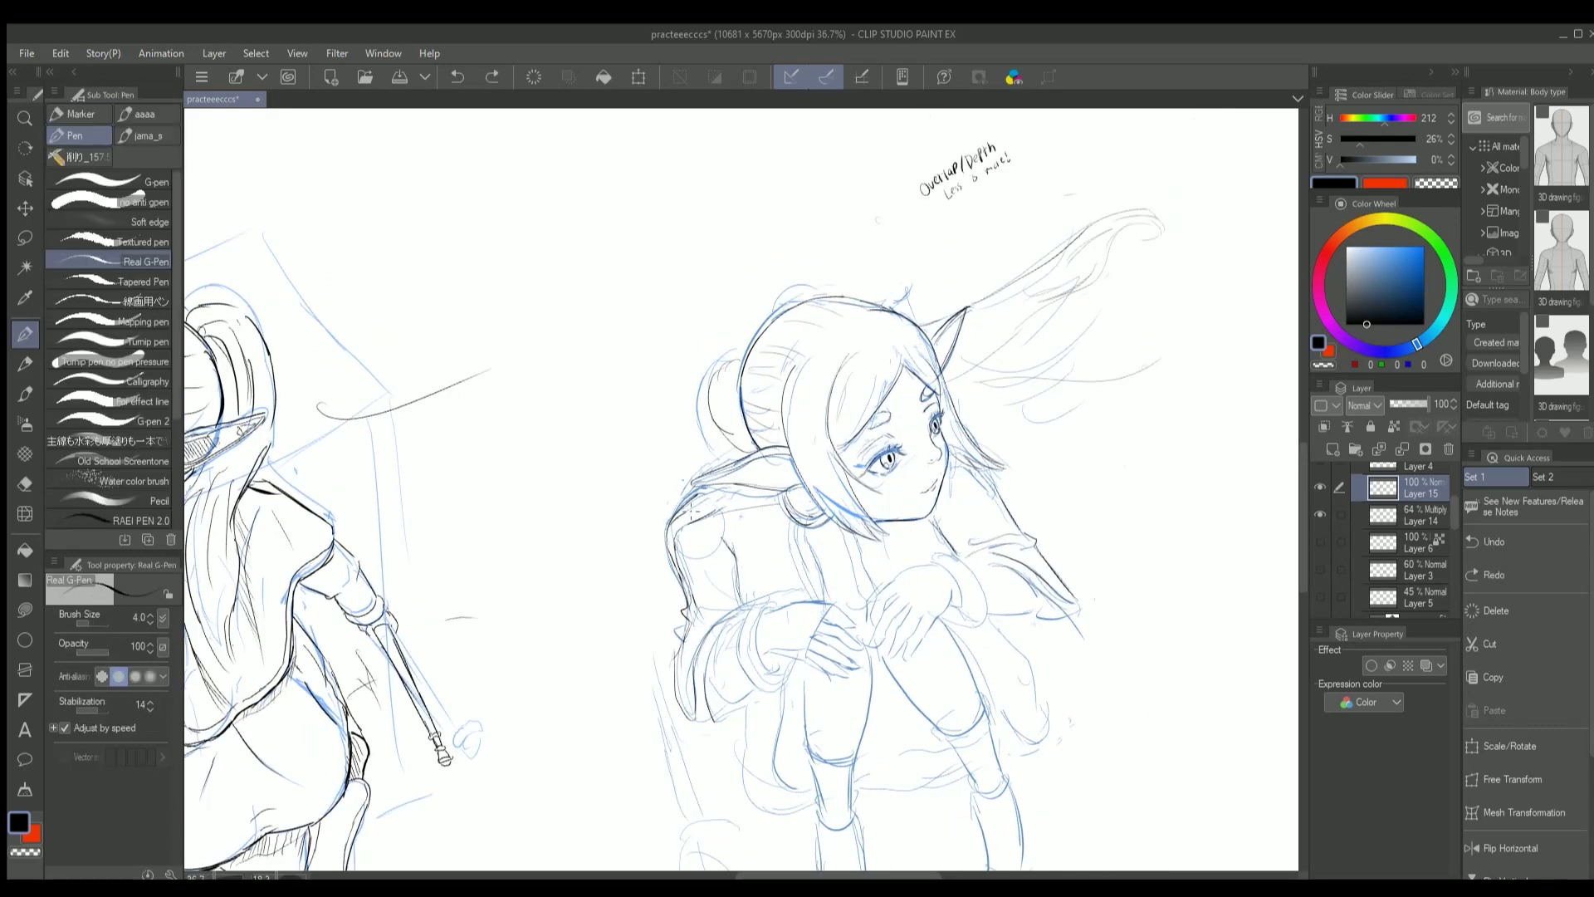
scroll(698, 498, "up", 2)
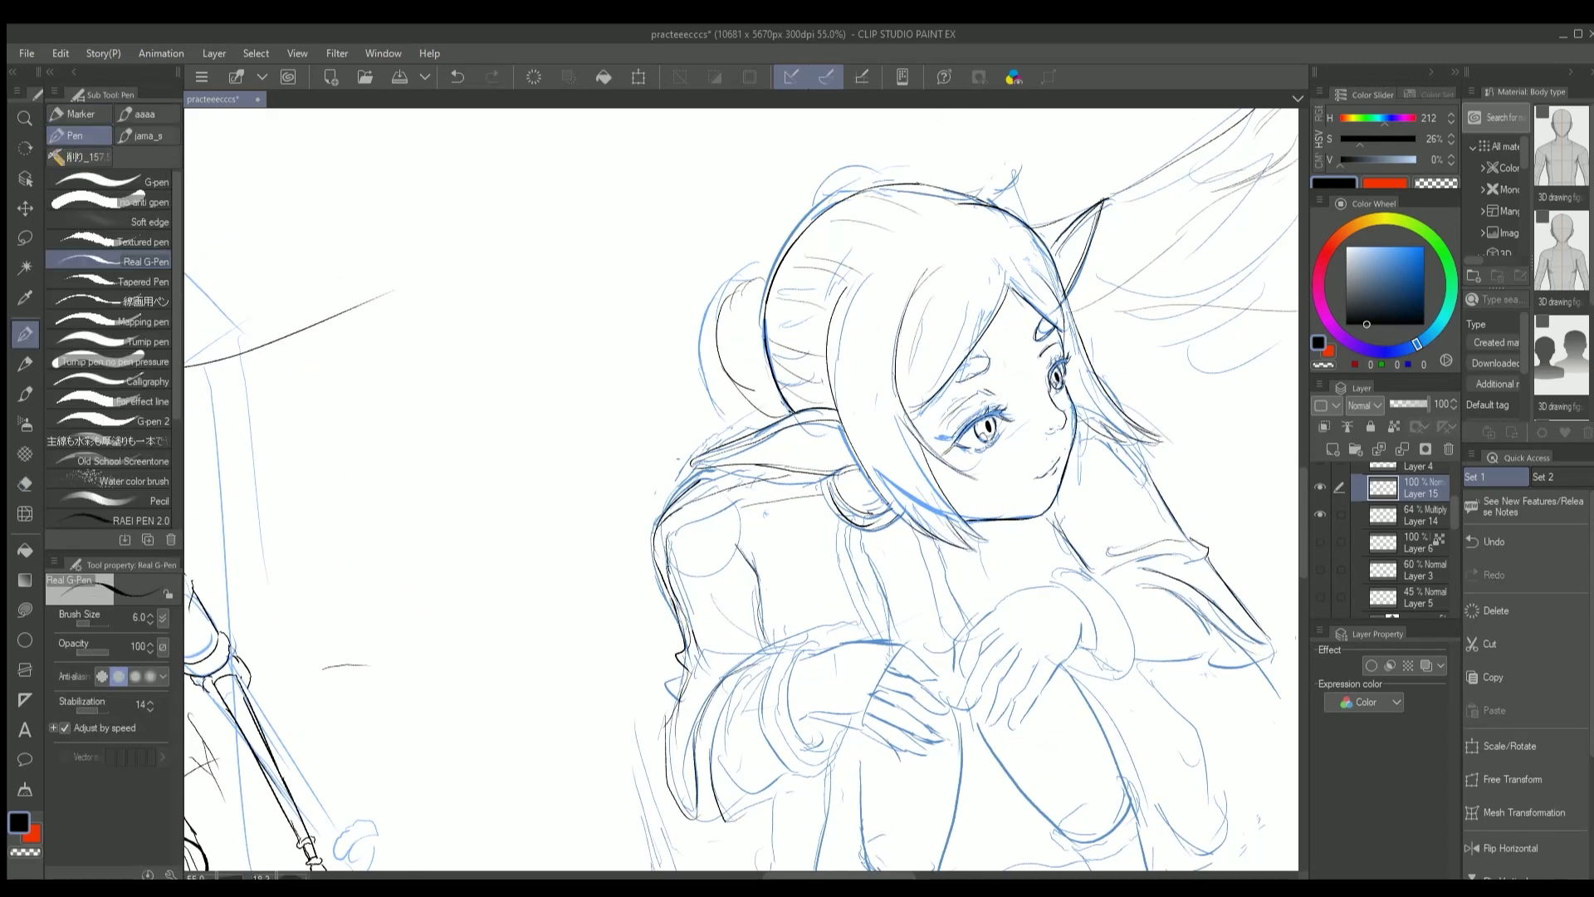
scroll(590, 420, "down", 2)
Check the shoulder, arm and sleeve line art without the Layer 14 sketch, and show the sketch again
left_click(1320, 514)
key("e")
key("p")
key("ctrl+z")
left_click_drag(644, 452, 808, 459)
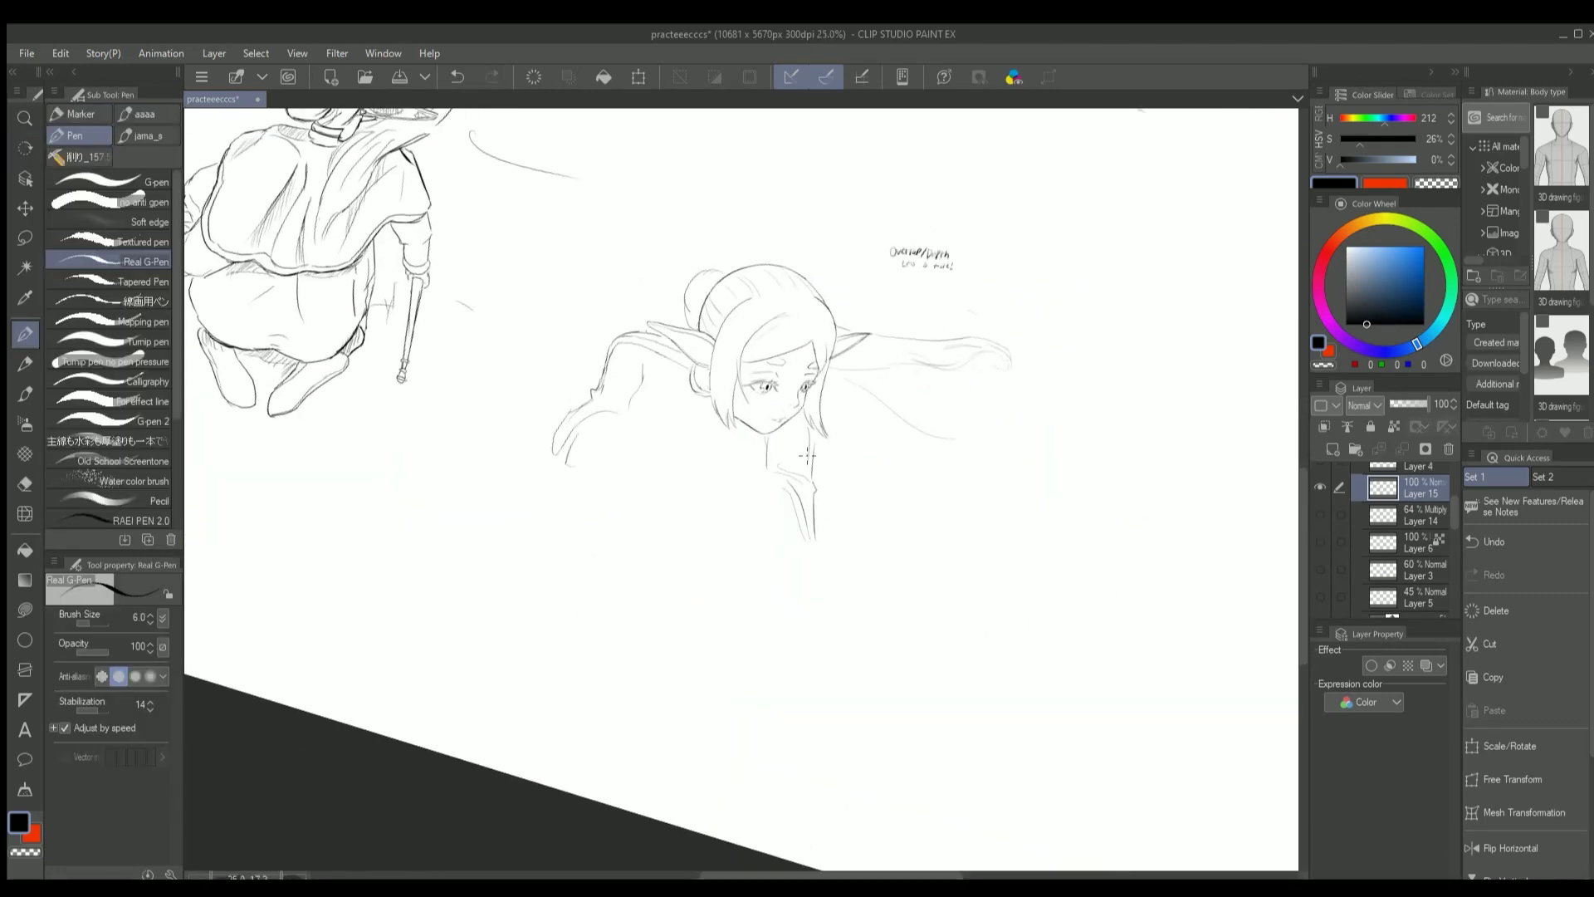
scroll(715, 391, "up", 1)
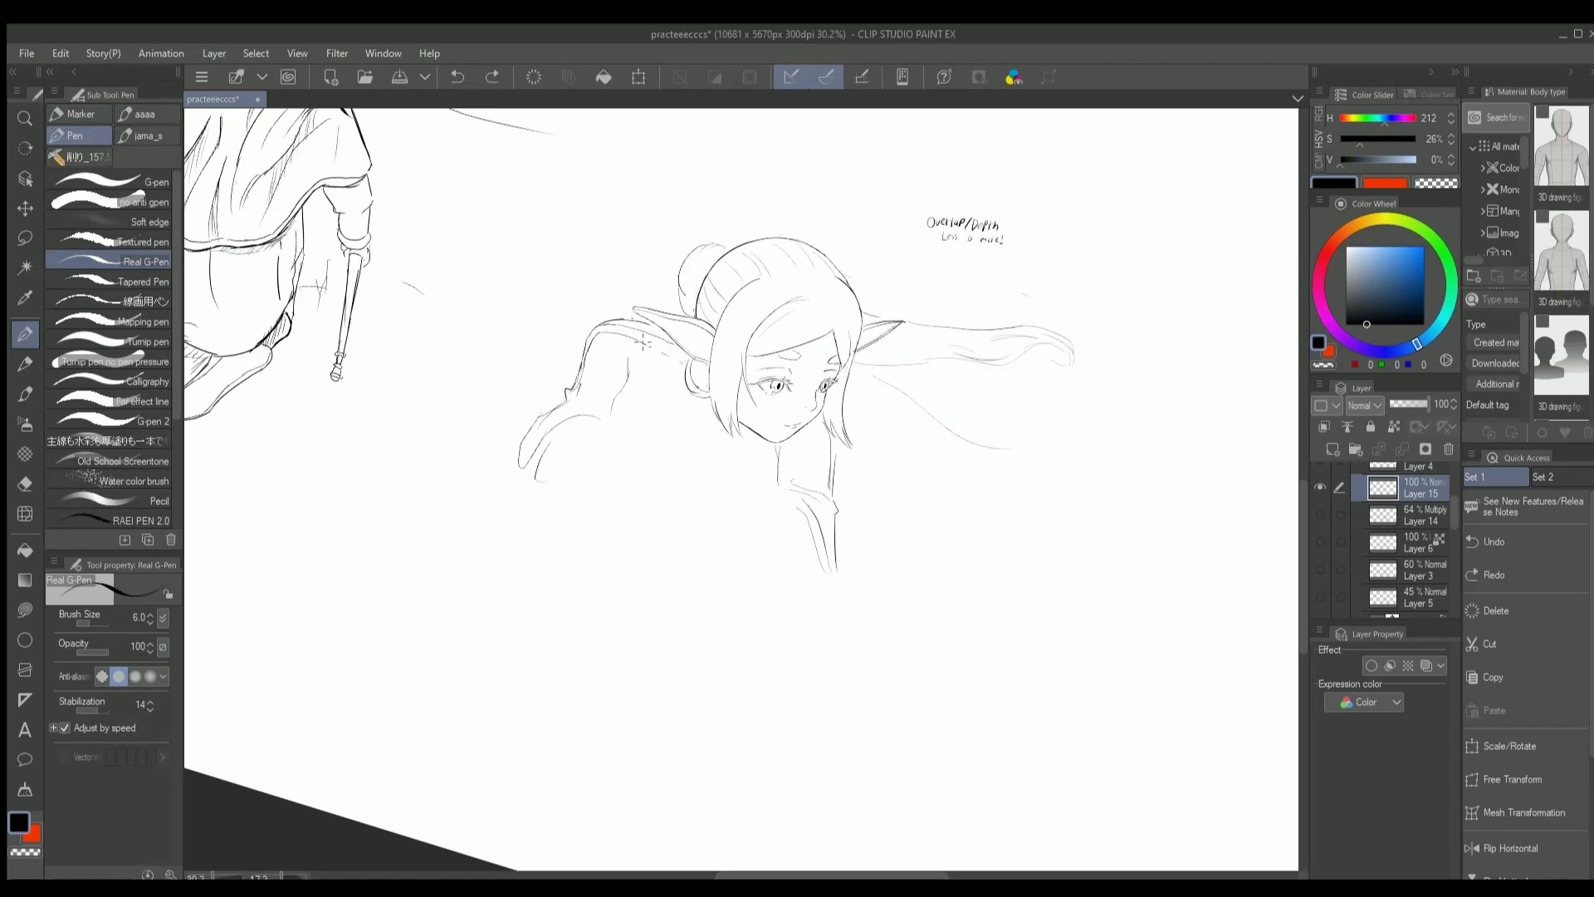
left_click(1320, 514)
scroll(611, 411, "up", 2)
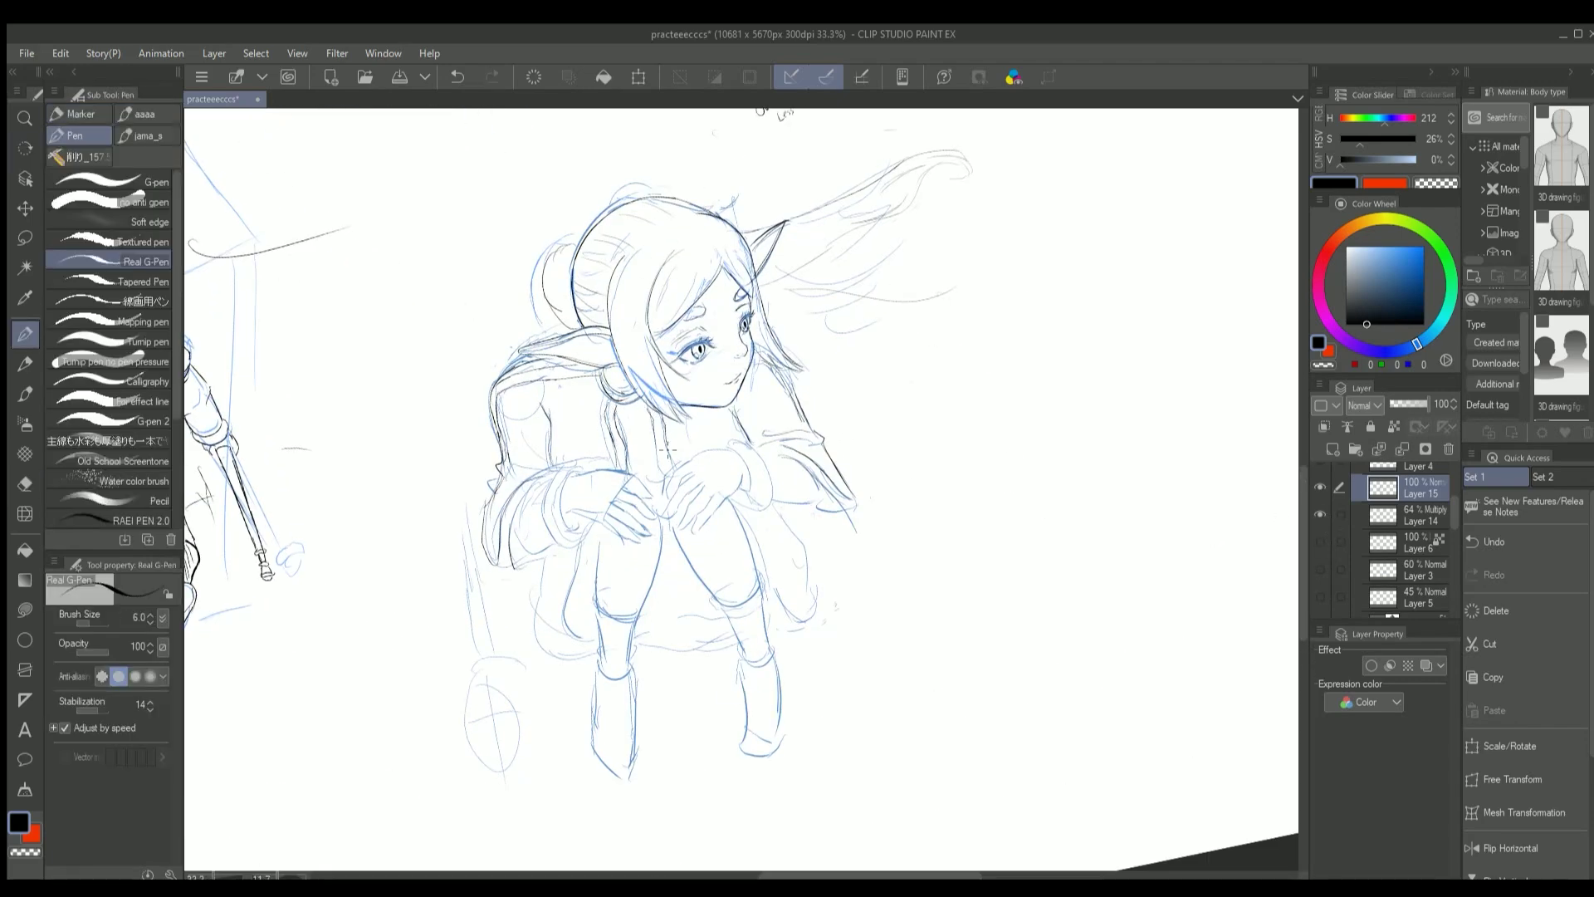
Ink the collar and the clothing's front edges below the near ear, undoing the last unsatisfactory stroke
key("e")
key("p")
scroll(819, 302, "down", 3)
key("e")
key("p")
scroll(758, 353, "up", 2)
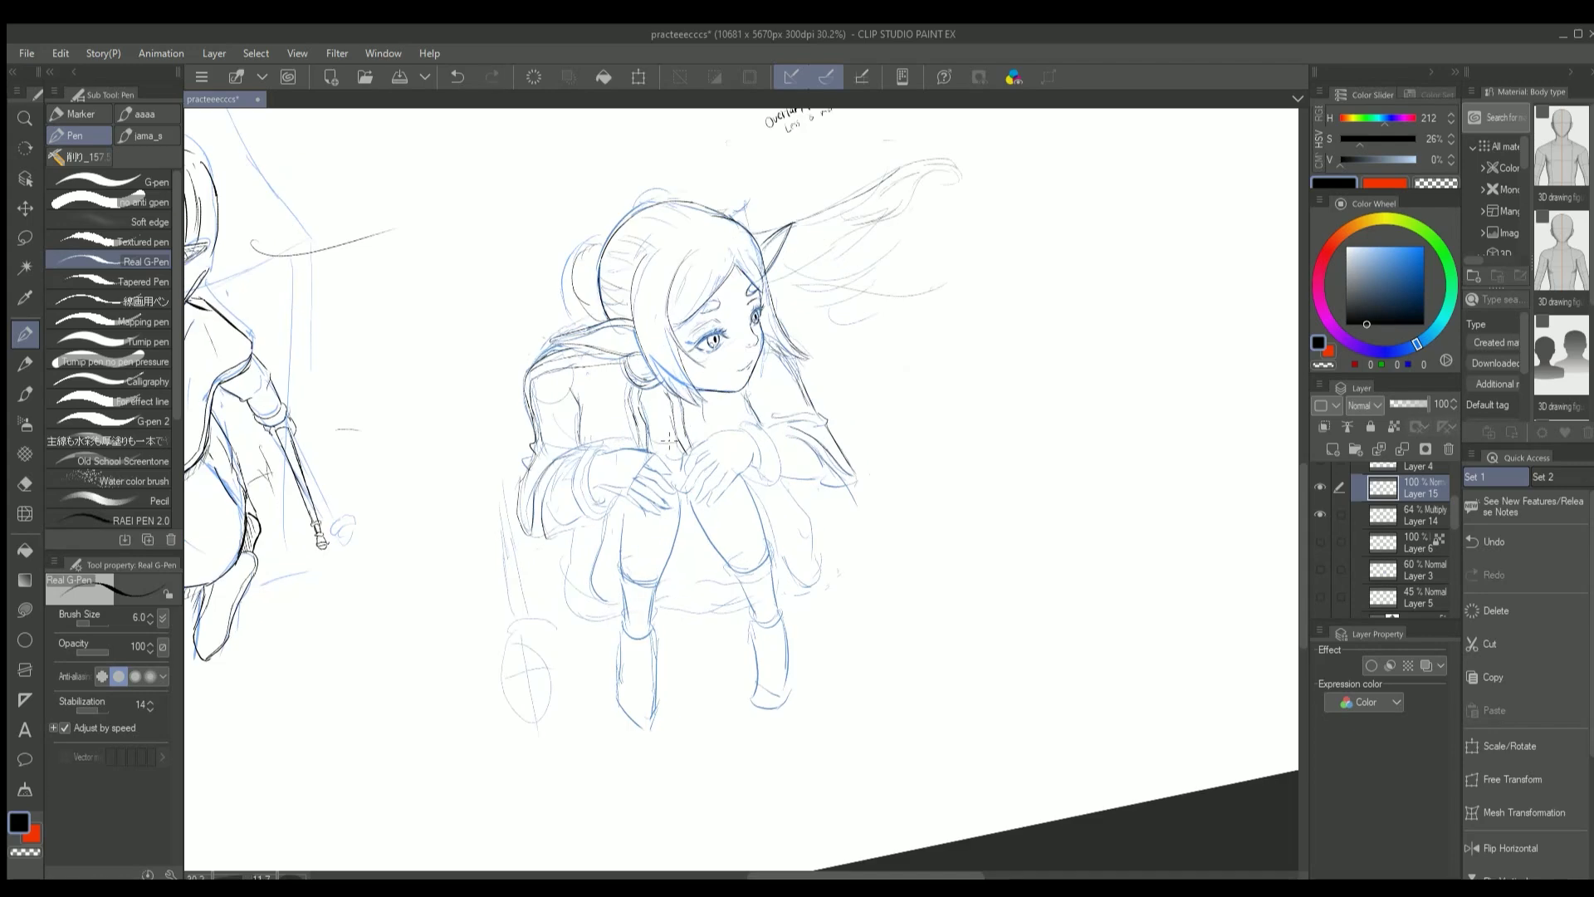
key("ctrl+z")
left_click(1320, 513)
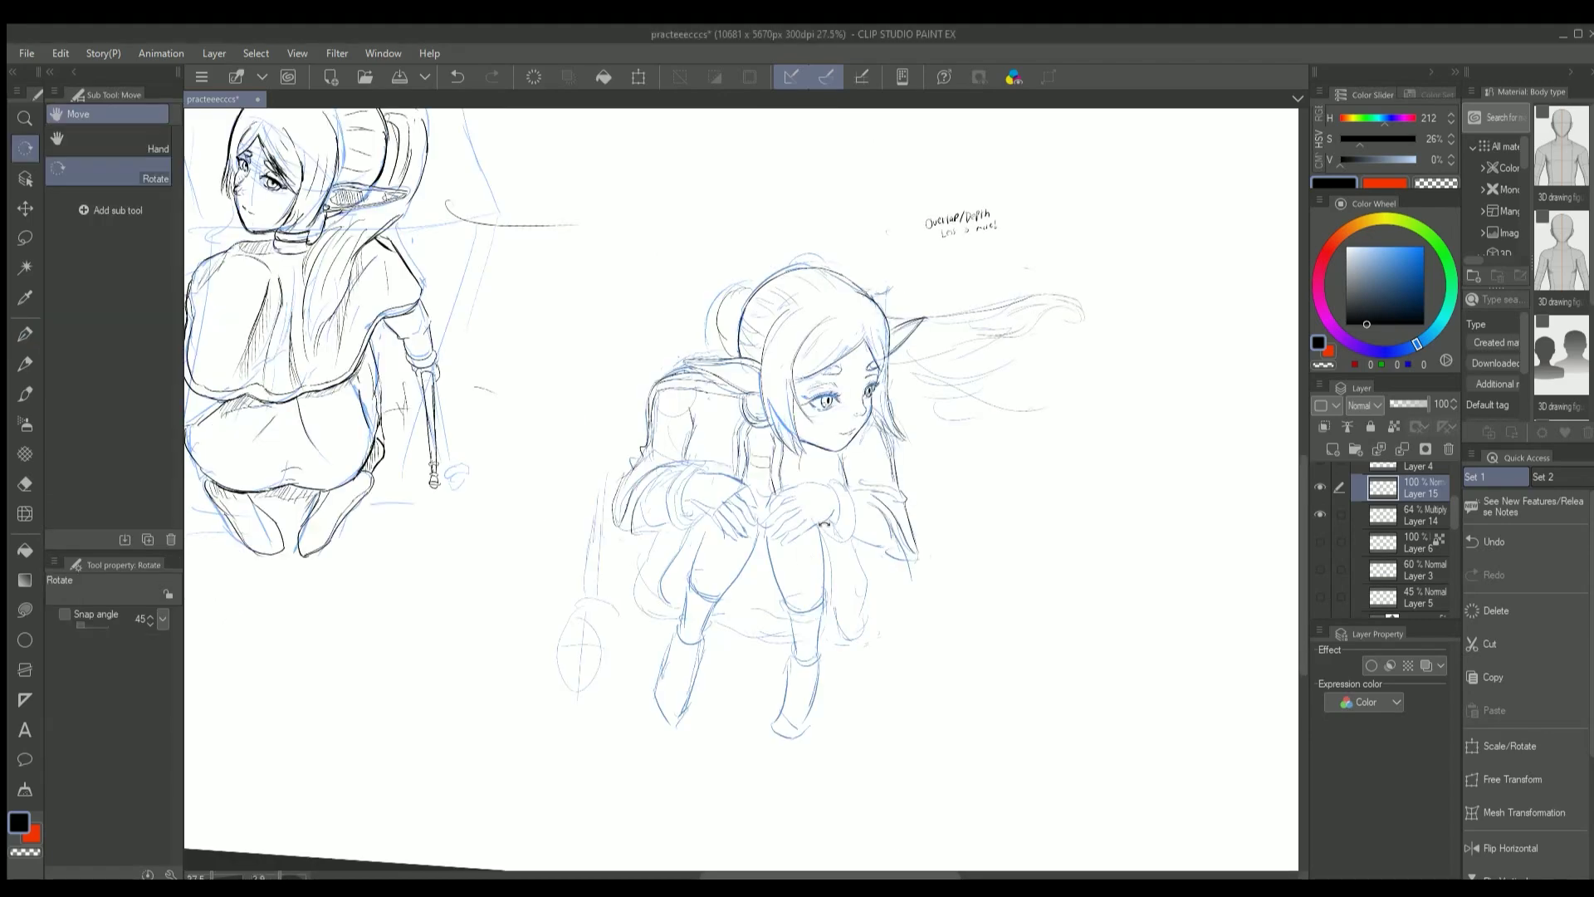
Ink the side contours of both thighs below the hands, undoing and redrawing unsatisfactory strokes
scroll(841, 546, "up", 2)
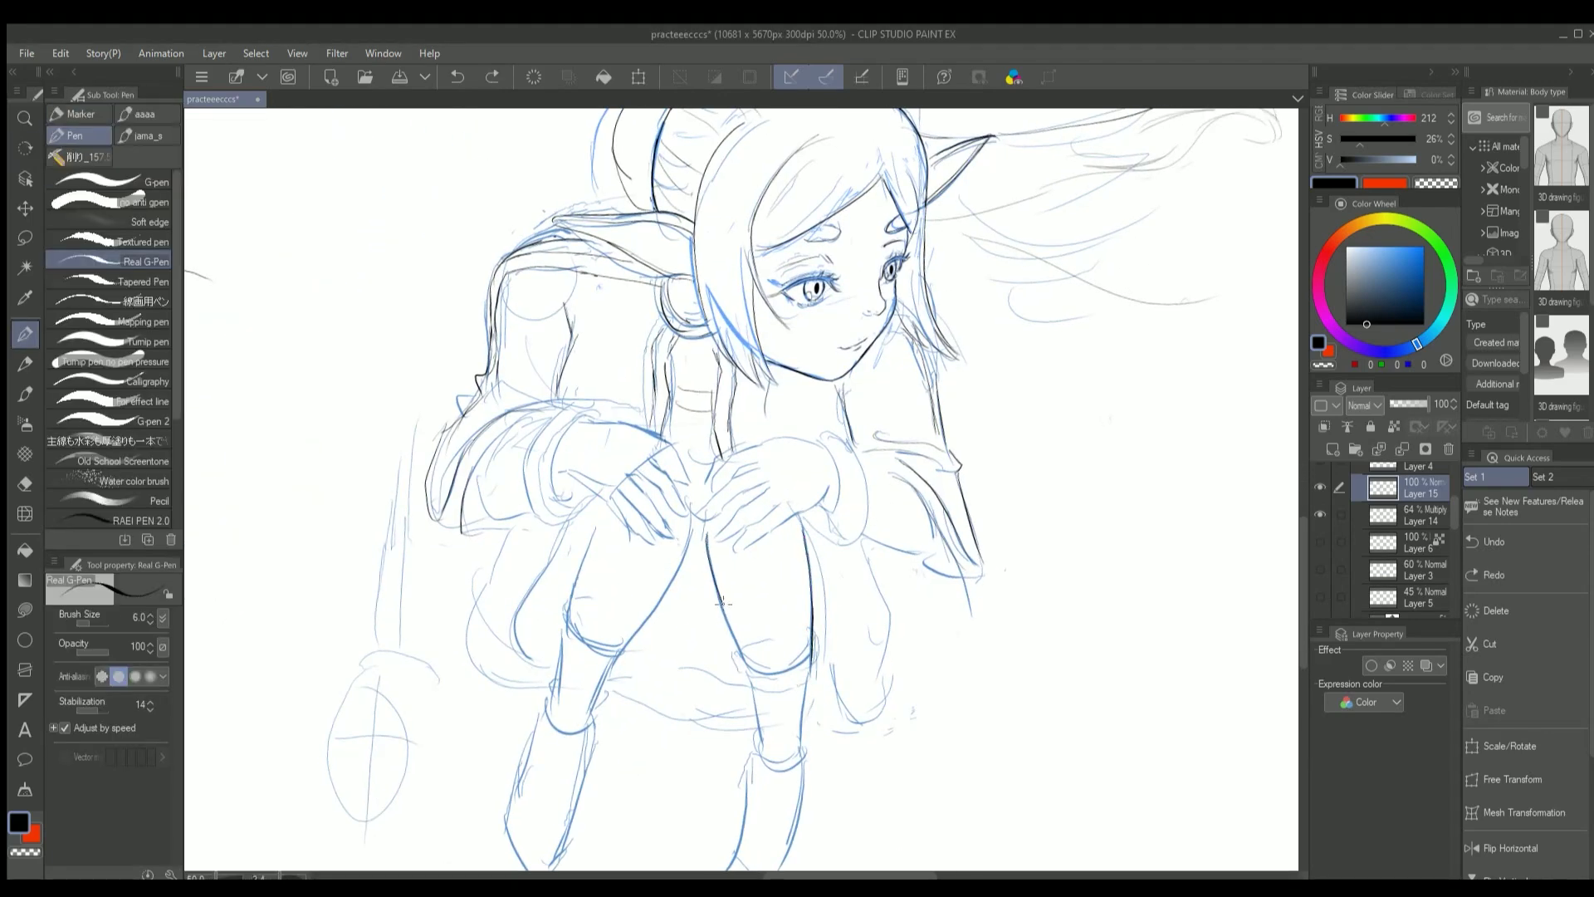
key("r")
left_click_drag(731, 598, 199, 837)
key("p")
key("ctrl+z")
left_click_drag(706, 528, 681, 696)
key("ctrl+z")
key("ctrl+z")
left_click_drag(706, 548, 679, 681)
mouse_move(614, 544)
left_mouse_down()
mouse_move(614, 681)
mouse_move(638, 700)
left_mouse_up()
key("ctrl+z")
scroll(614, 681, "down", 1)
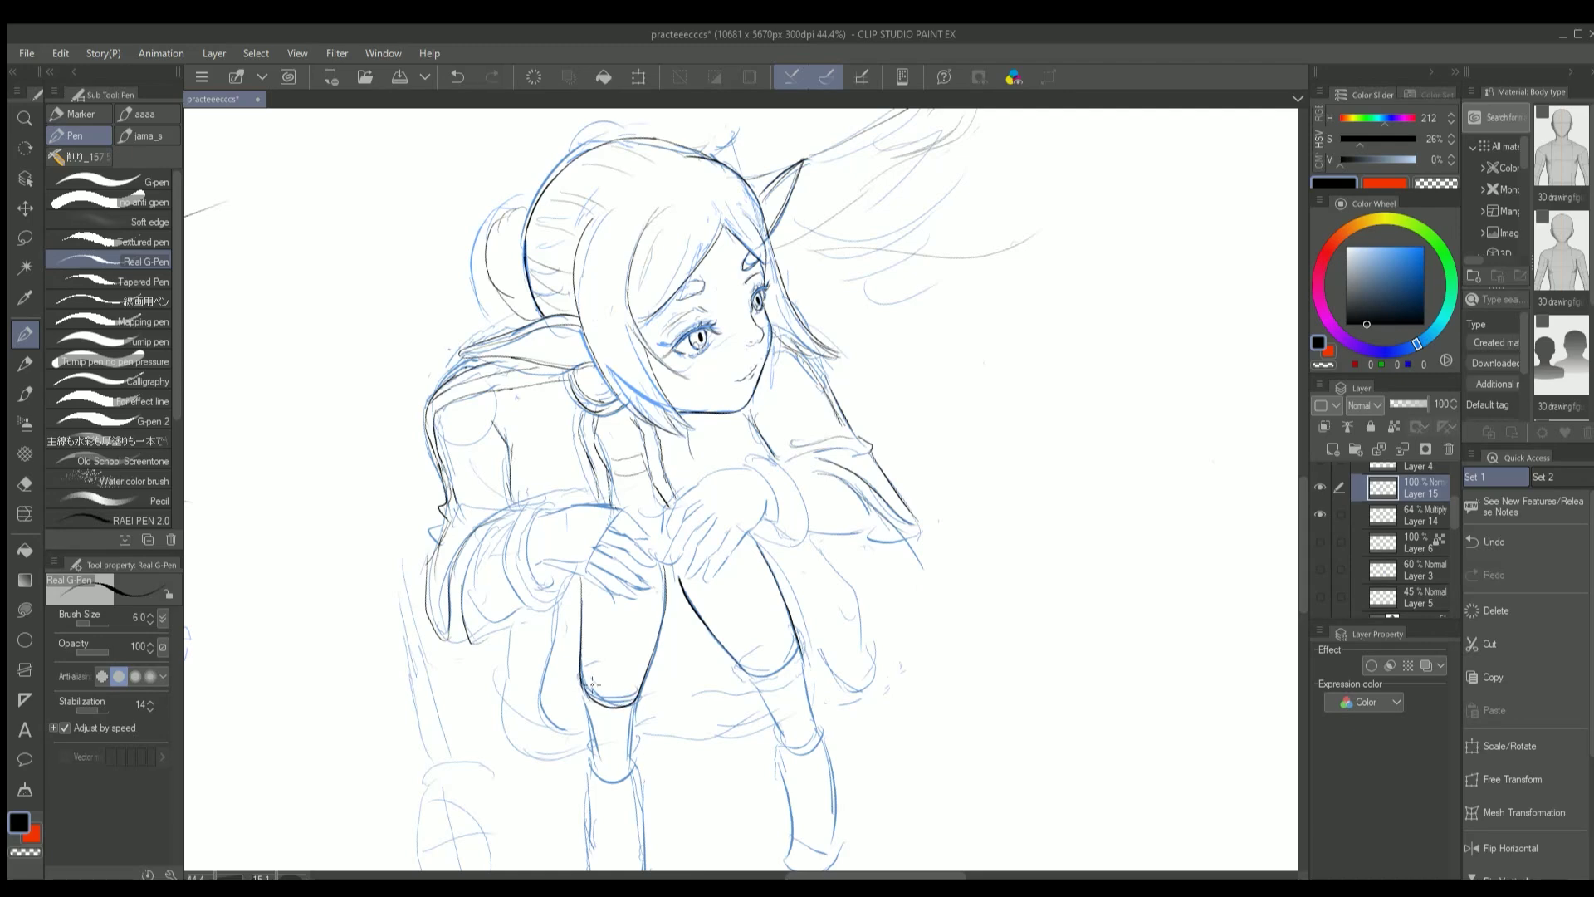
Ink the bottom of the near knee and the cuff beneath it, undoing unsatisfactory strokes
key("ctrl+z")
mouse_move(615, 704)
left_mouse_down()
mouse_move(651, 692)
mouse_move(581, 700)
mouse_move(644, 706)
mouse_move(591, 722)
mouse_move(594, 757)
mouse_move(576, 709)
mouse_move(706, 747)
mouse_move(698, 689)
left_mouse_up()
key("ctrl+z")
key("ctrl+z")
key("ctrl+z")
key("ctrl+z")
scroll(747, 672, "up", 1)
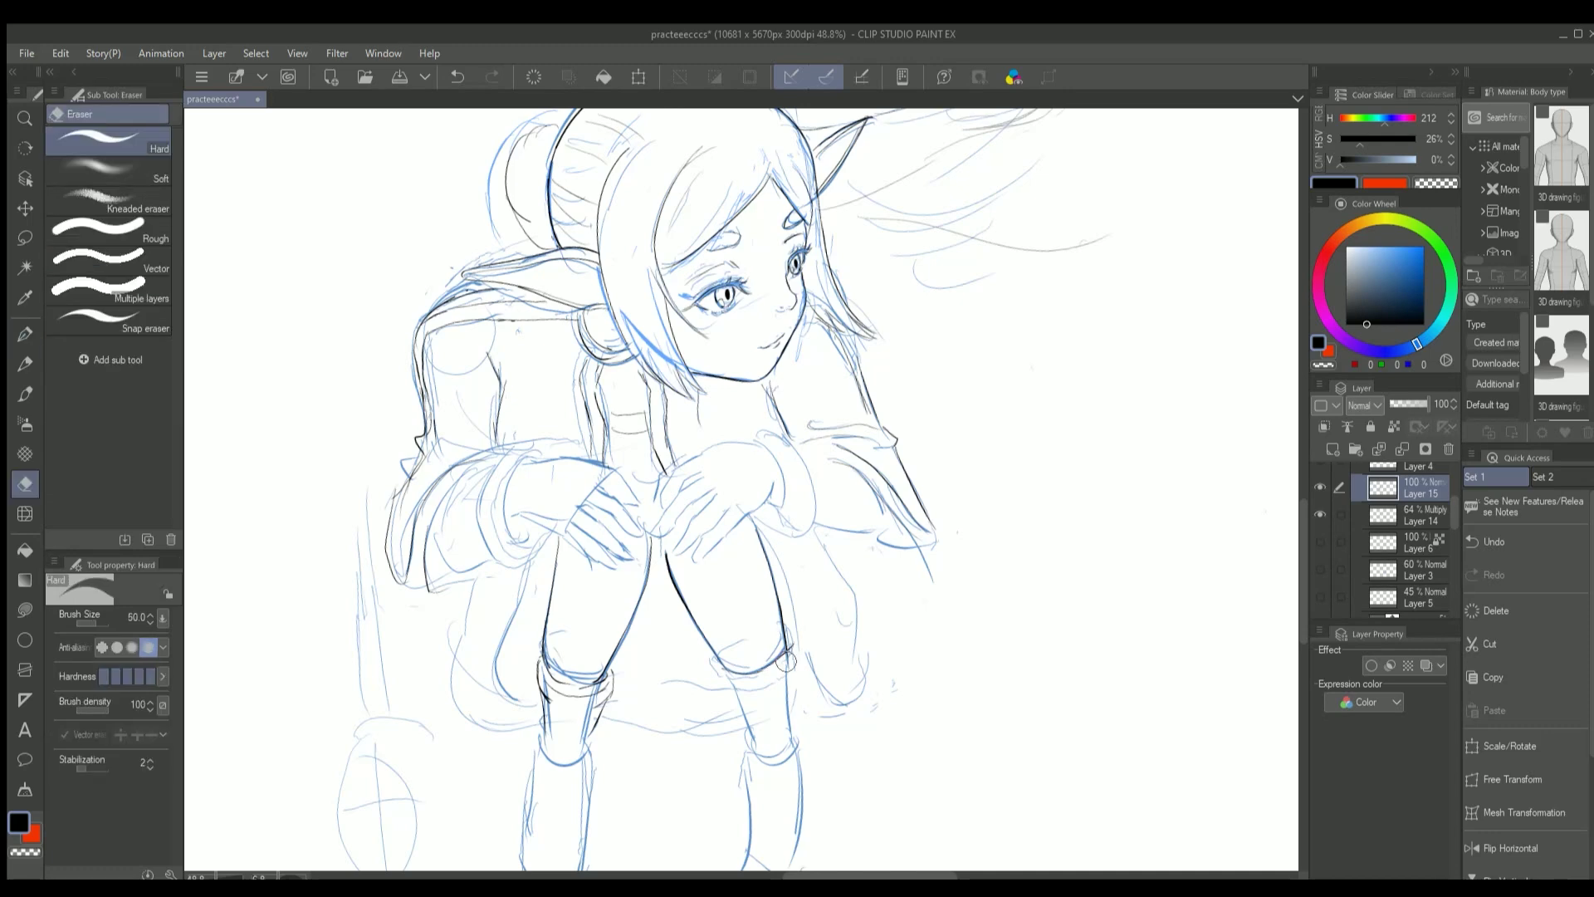
Erase the overlapping line at the far knee and ink the far leg's cuff and shin
left_click_drag(785, 638, 793, 644)
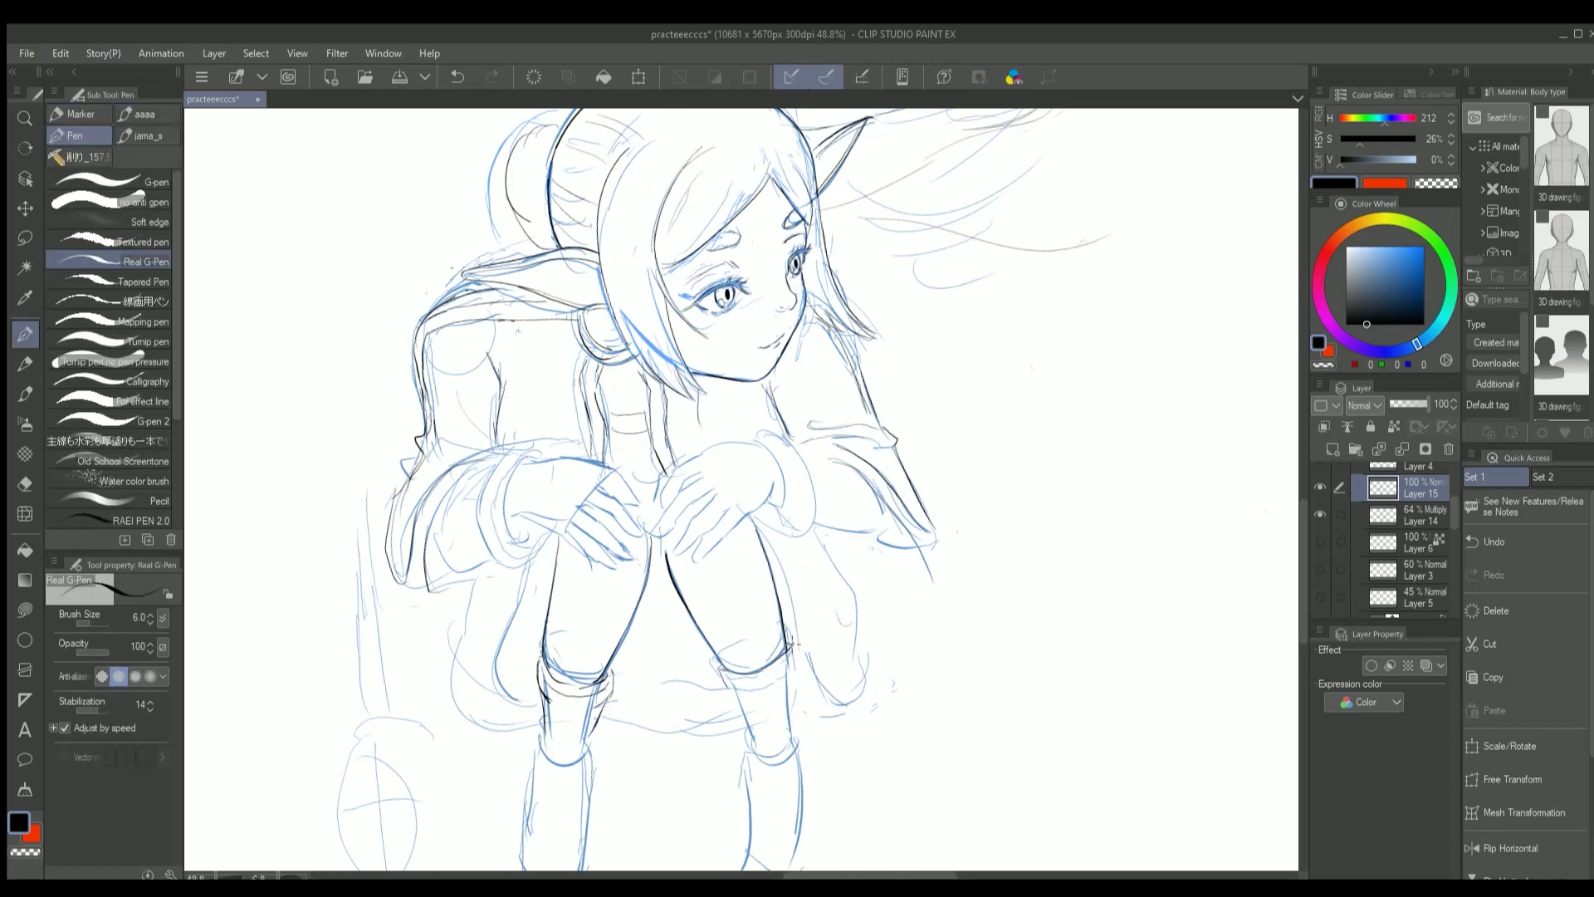
mouse_move(725, 685)
left_mouse_down()
mouse_move(800, 666)
mouse_move(797, 735)
mouse_move(757, 750)
left_mouse_up()
key("ctrl+z")
key("ctrl+z")
key("ctrl+z")
key("ctrl+z")
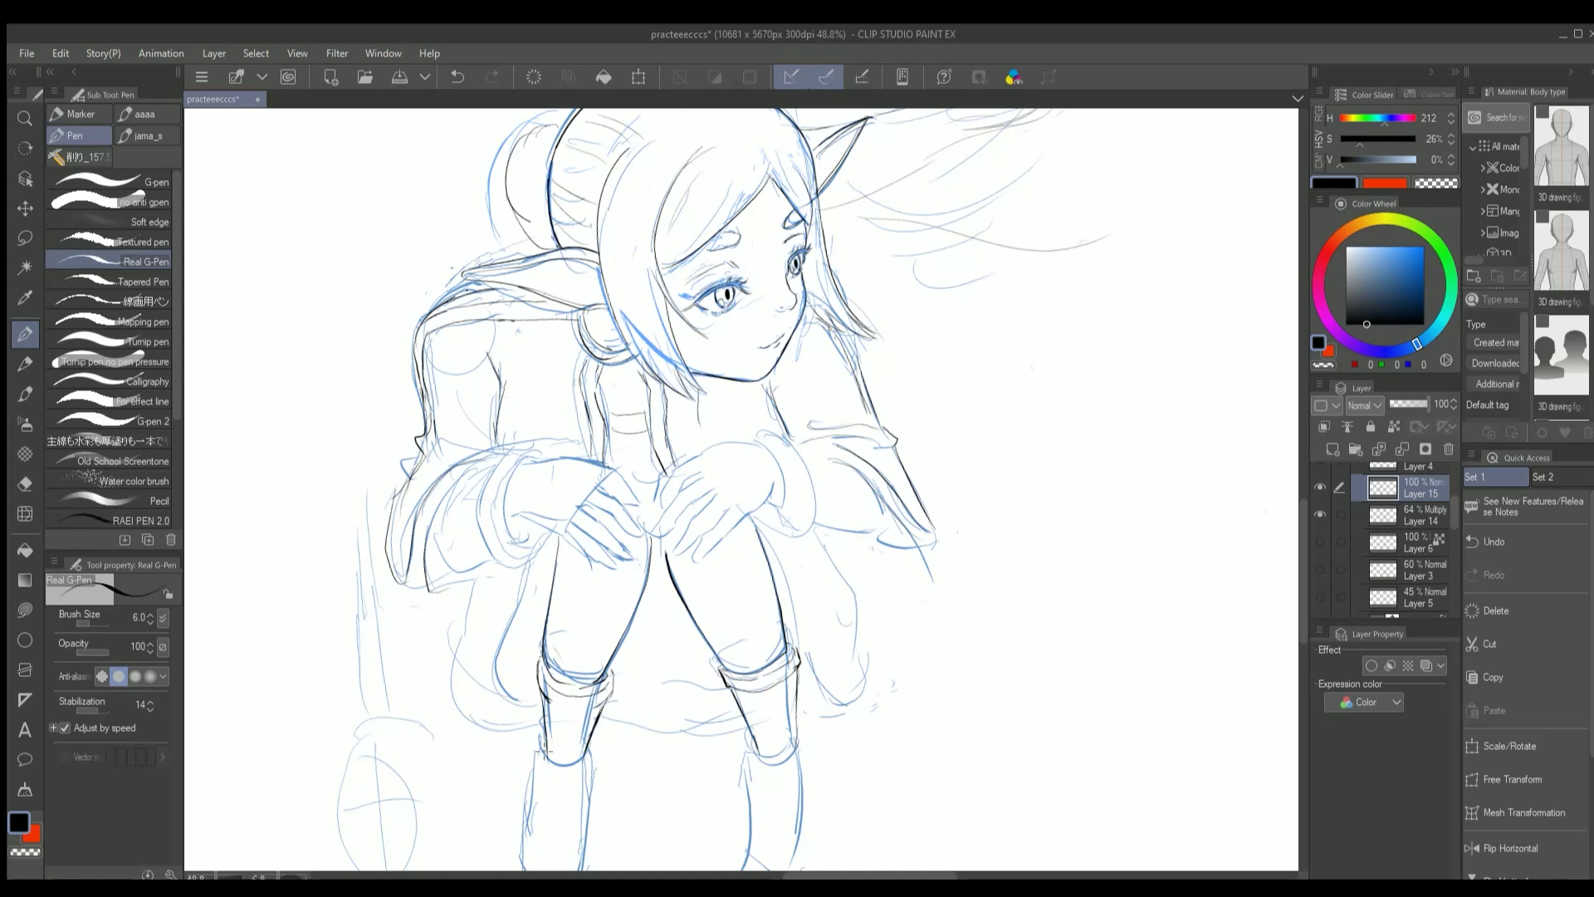
scroll(656, 727, "down", 1)
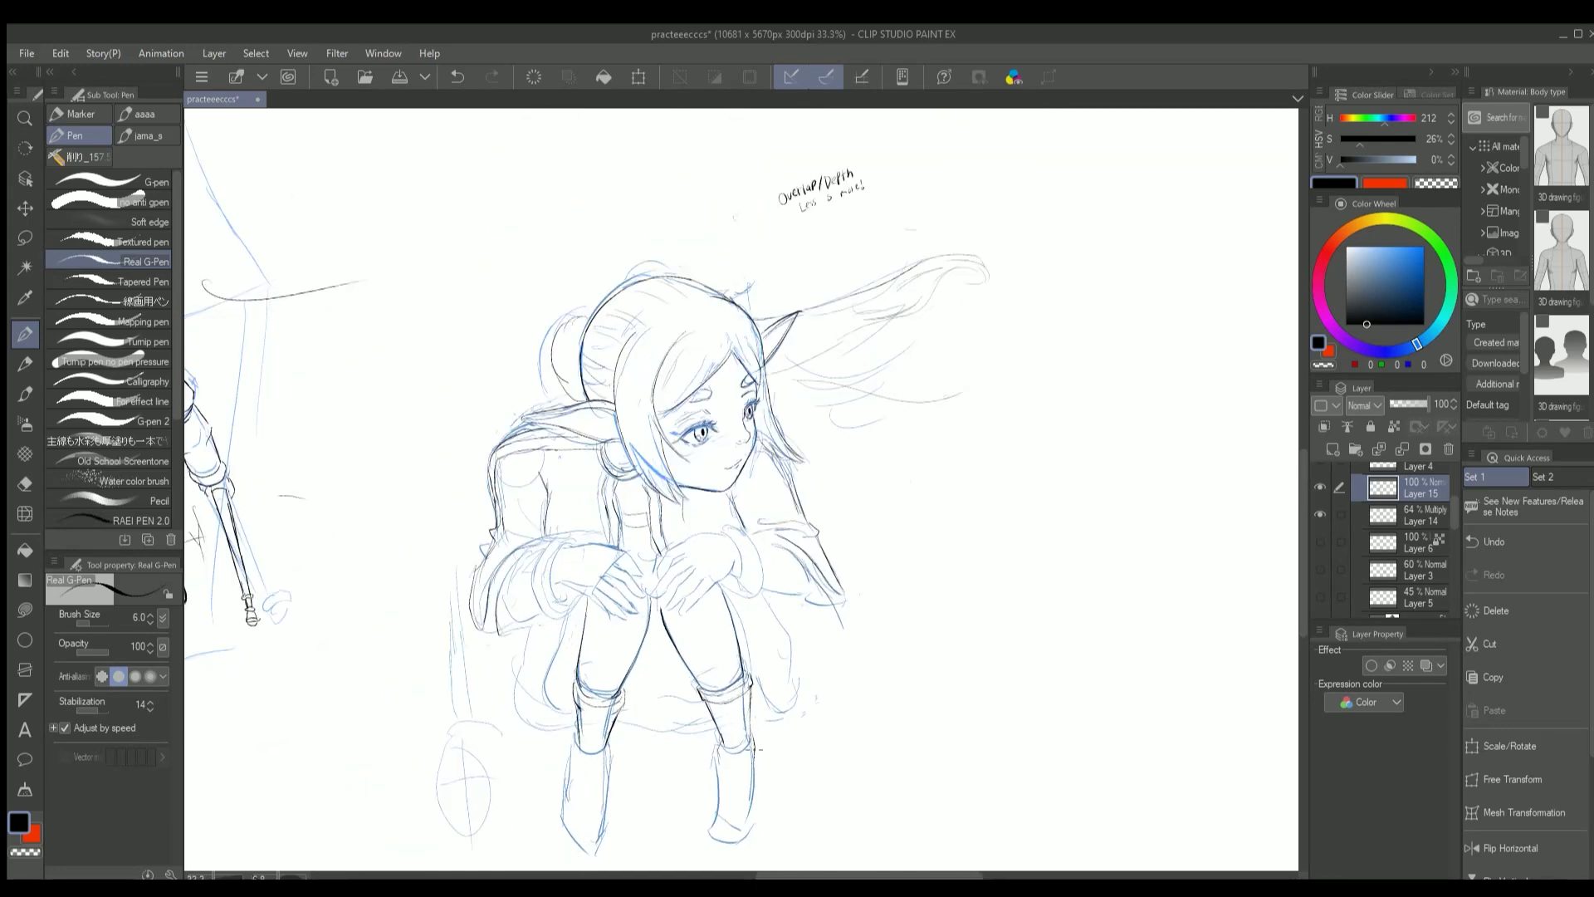
Ink the outlines of both boots, redrawing the strokes that miss the sketch
key("ctrl+z")
left_click_drag(787, 822, 765, 762)
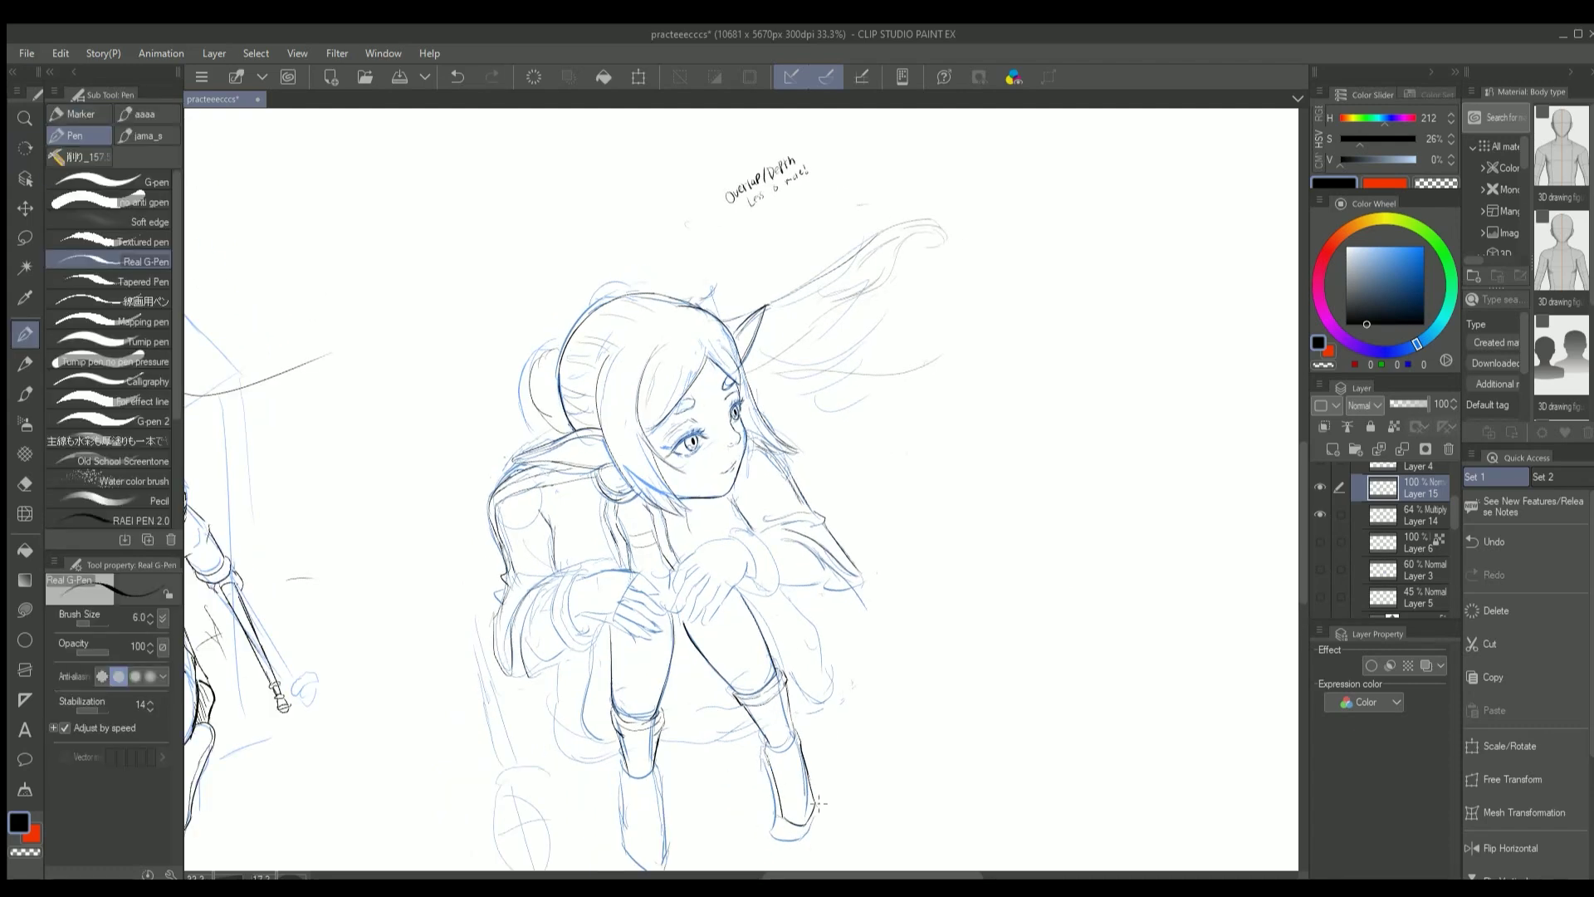
key("ctrl+z")
left_click_drag(628, 835, 637, 747)
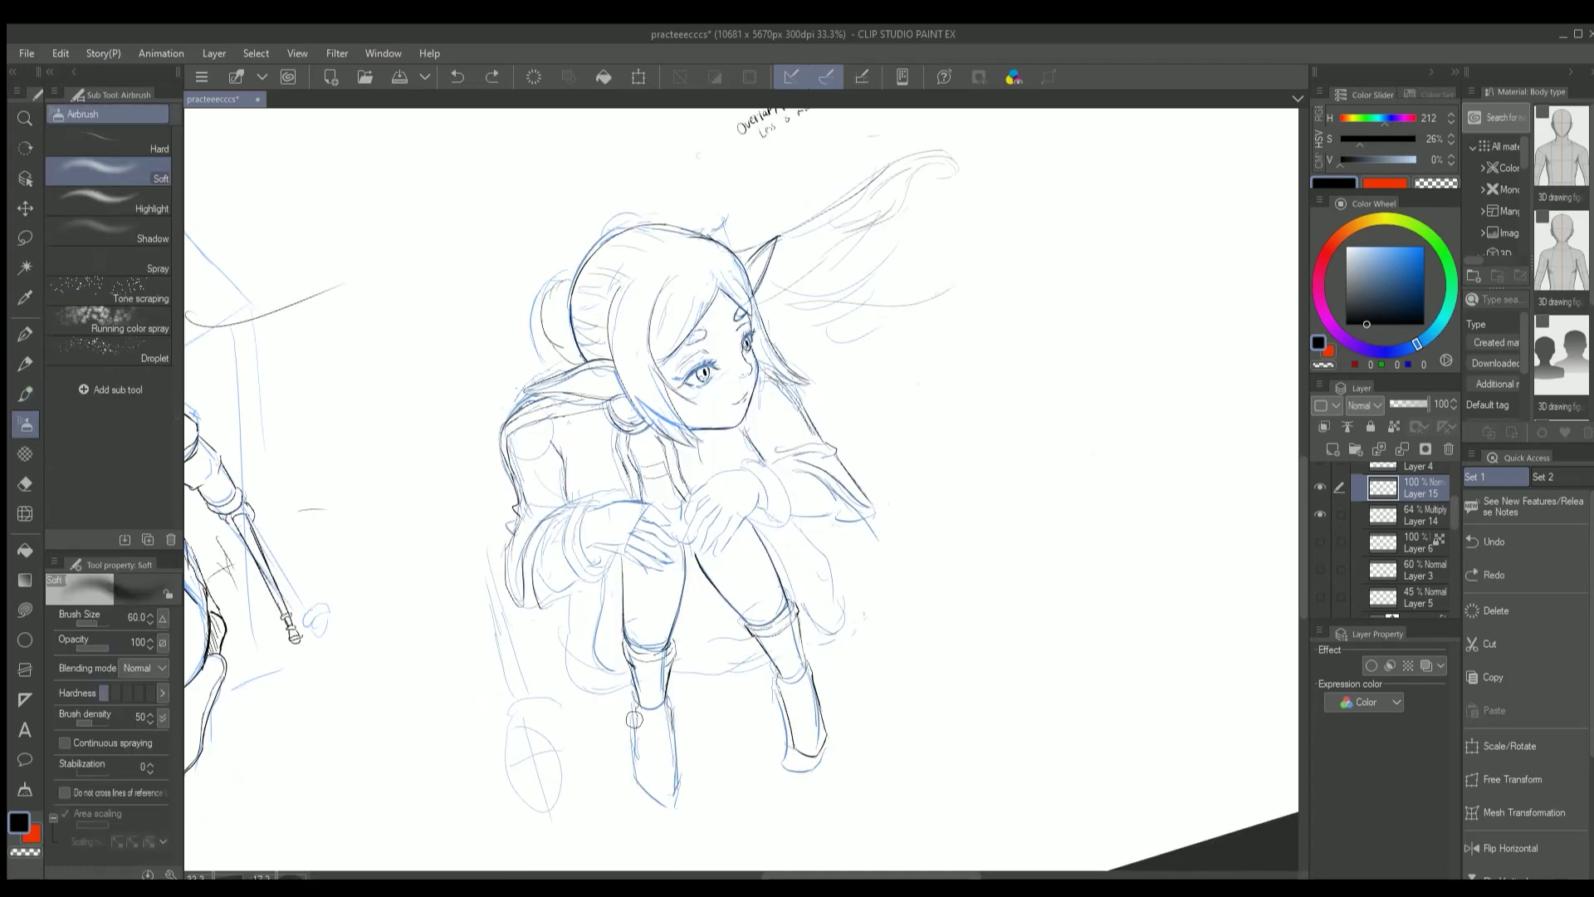
mouse_move(674, 797)
left_mouse_down()
mouse_move(652, 785)
mouse_move(676, 783)
left_mouse_up()
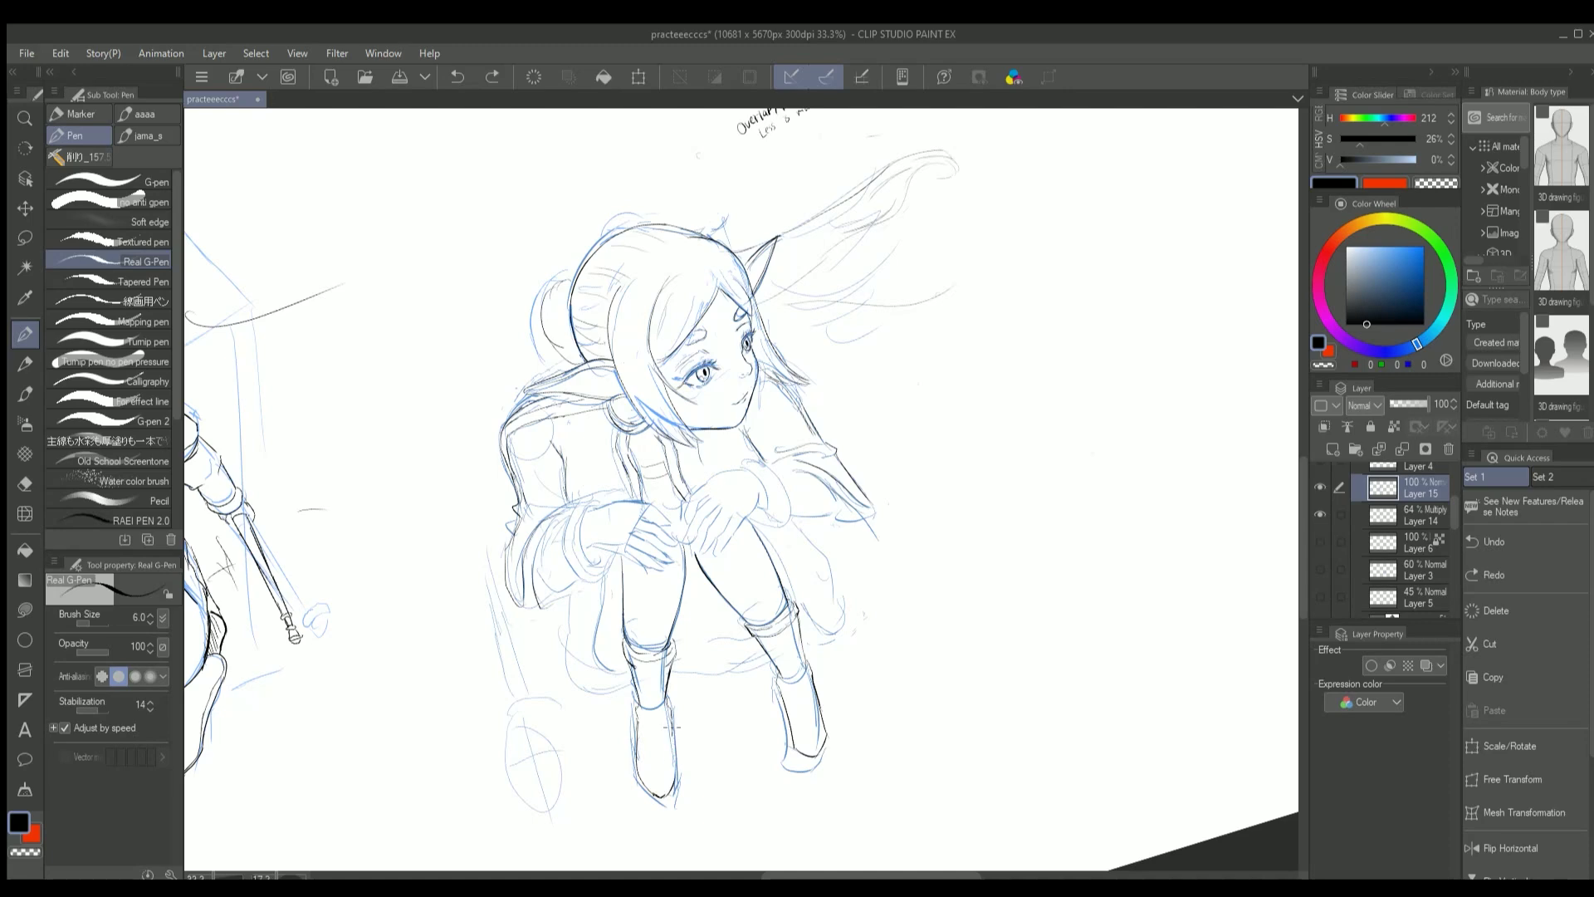
mouse_move(673, 737)
left_mouse_down()
mouse_move(674, 795)
mouse_move(768, 689)
left_mouse_up()
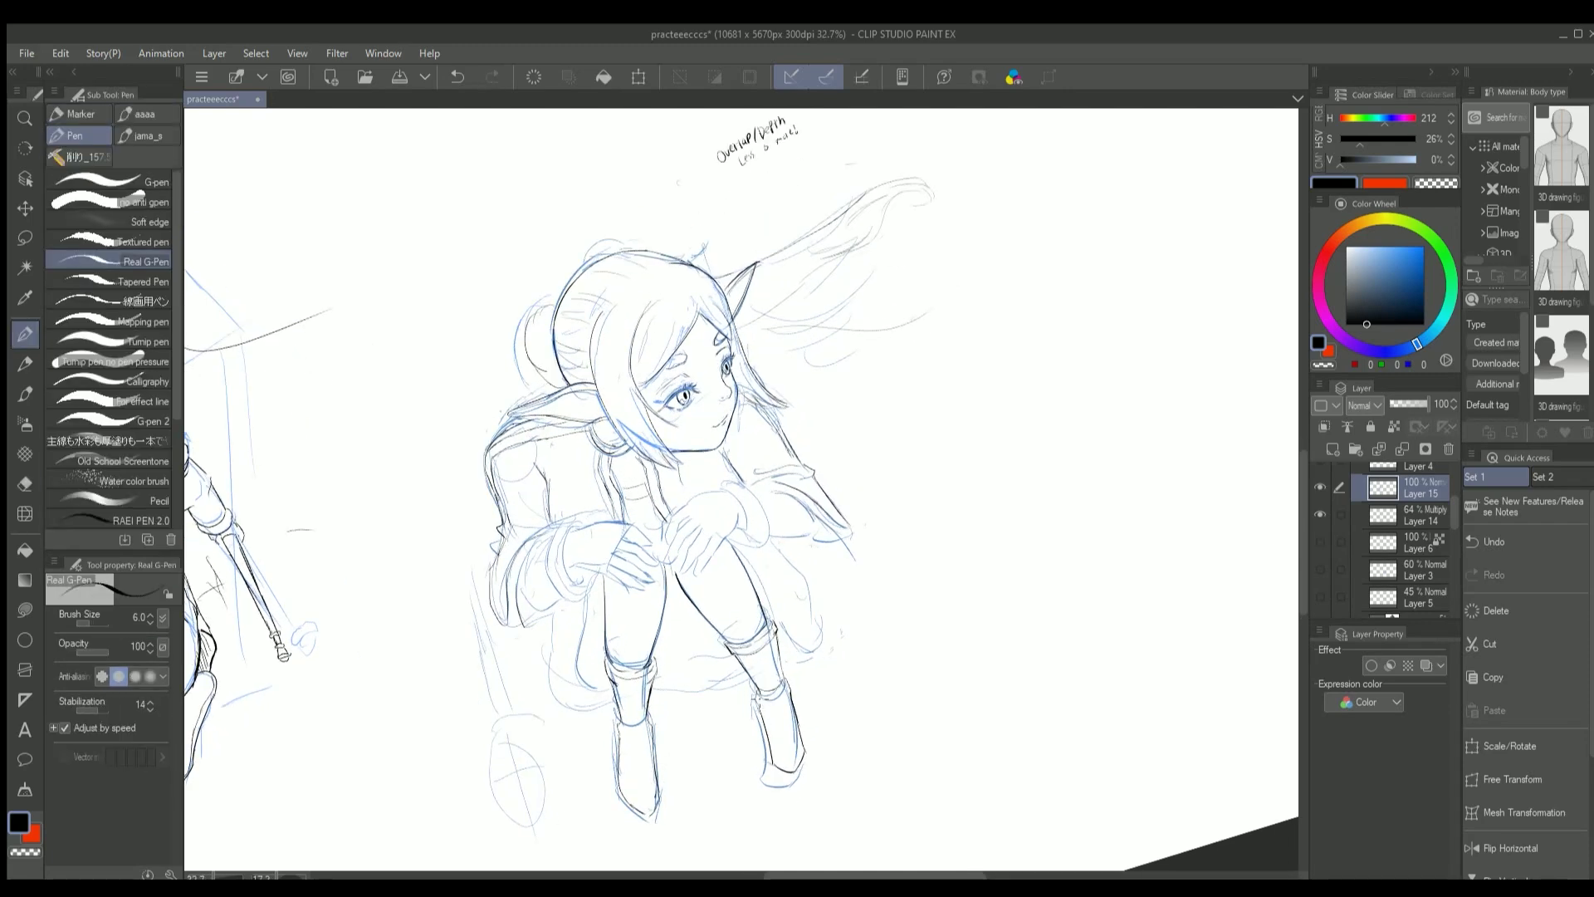
Ink the cuffs around the tops of both boots, undoing unsatisfactory strokes
key("ctrl+z")
scroll(747, 689, "up", 2)
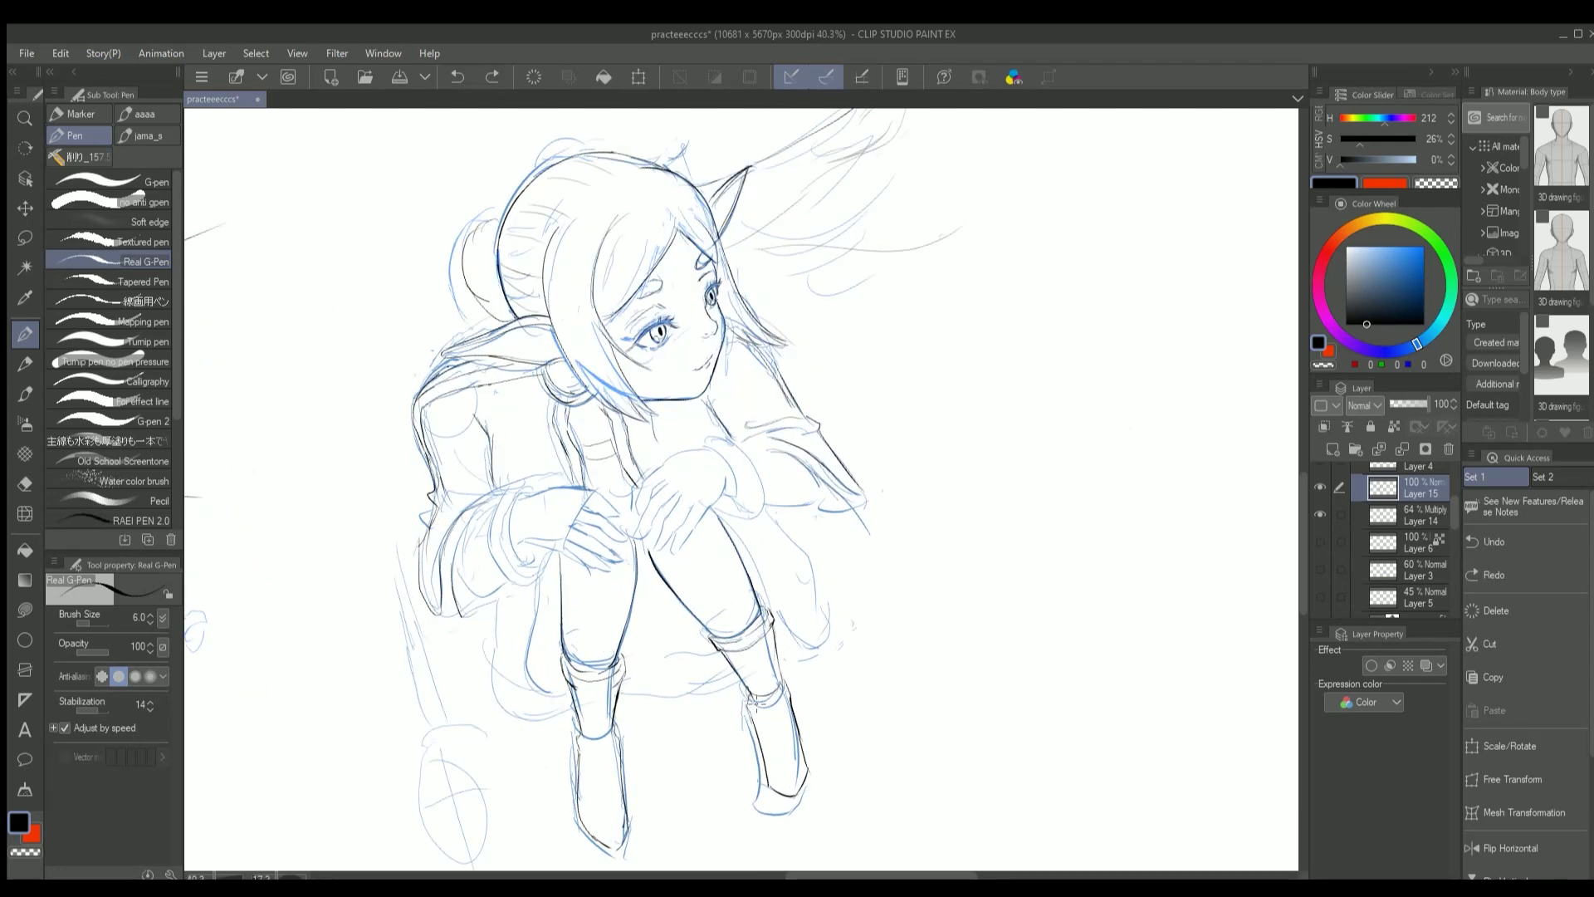
left_click_drag(789, 680, 784, 686)
key("ctrl+z")
Lasso the near shoulder, arm and sleeve line art with the sketch hidden, shift it slightly inward, and deselect
key("ctrl+minus")
key("shift+space")
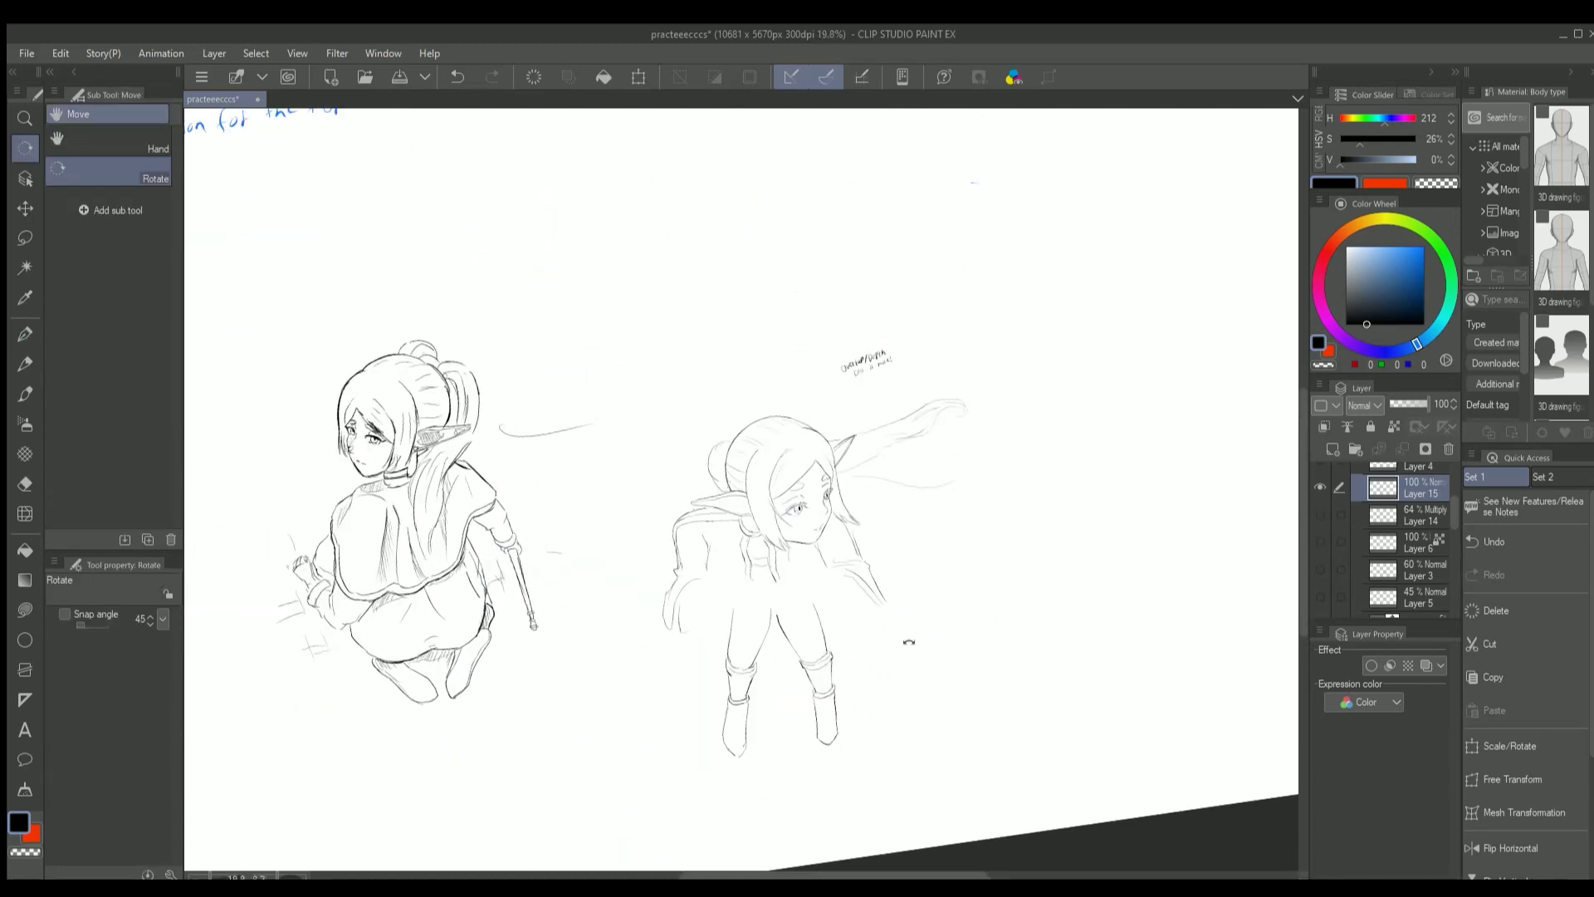
scroll(1313, 506, "down", 2)
scroll(939, 605, "down", 2)
key("m")
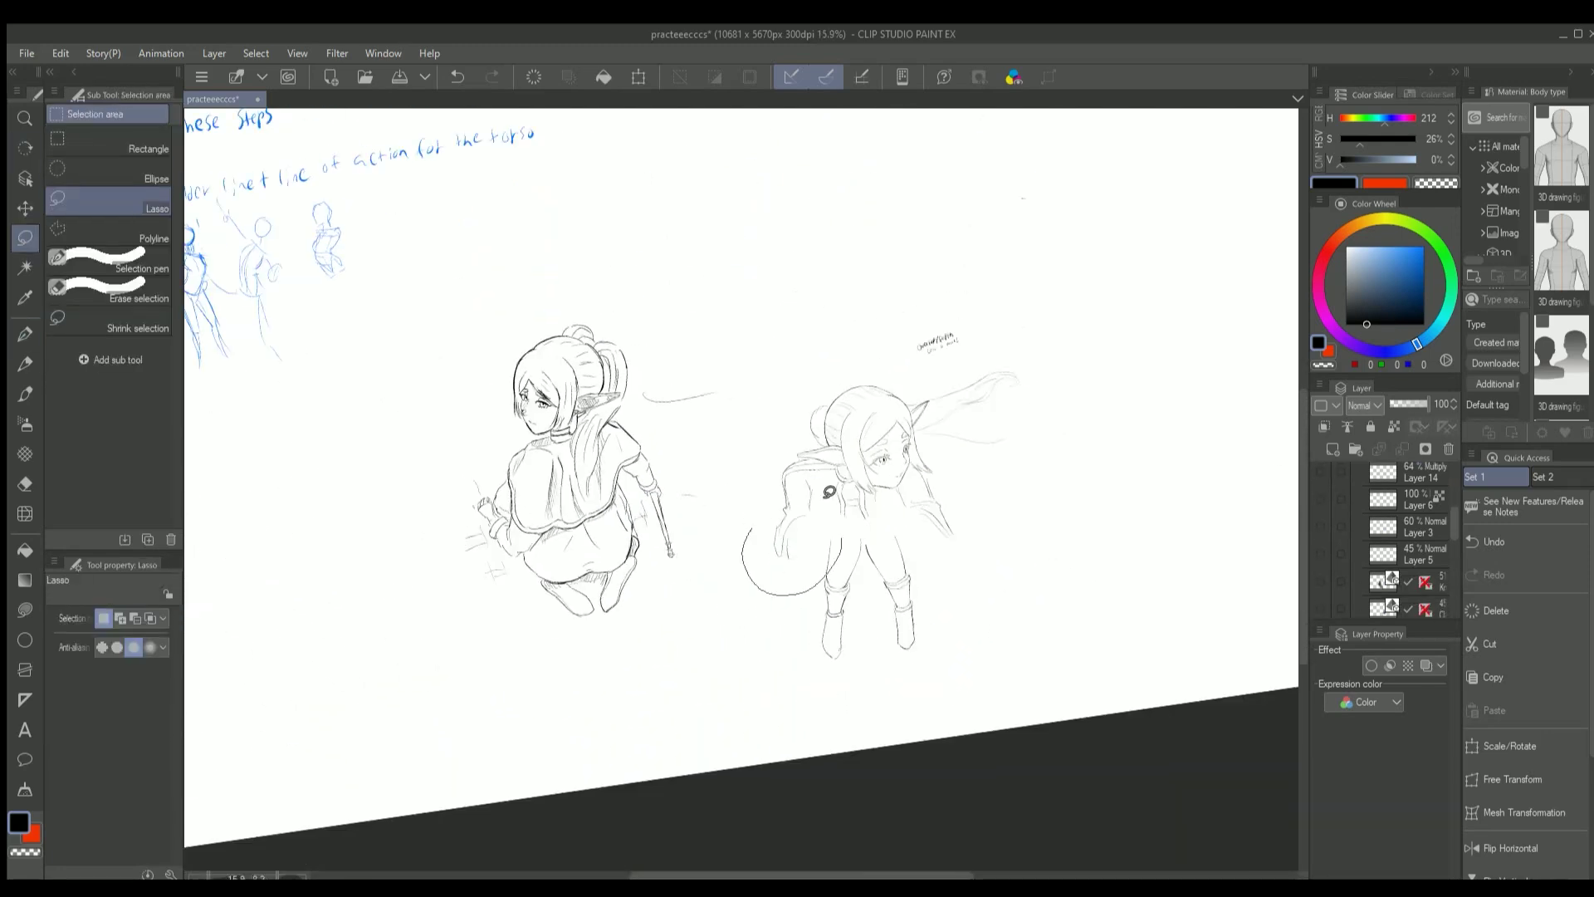
left_click_drag(785, 453, 814, 587)
left_click(638, 78)
key("Return")
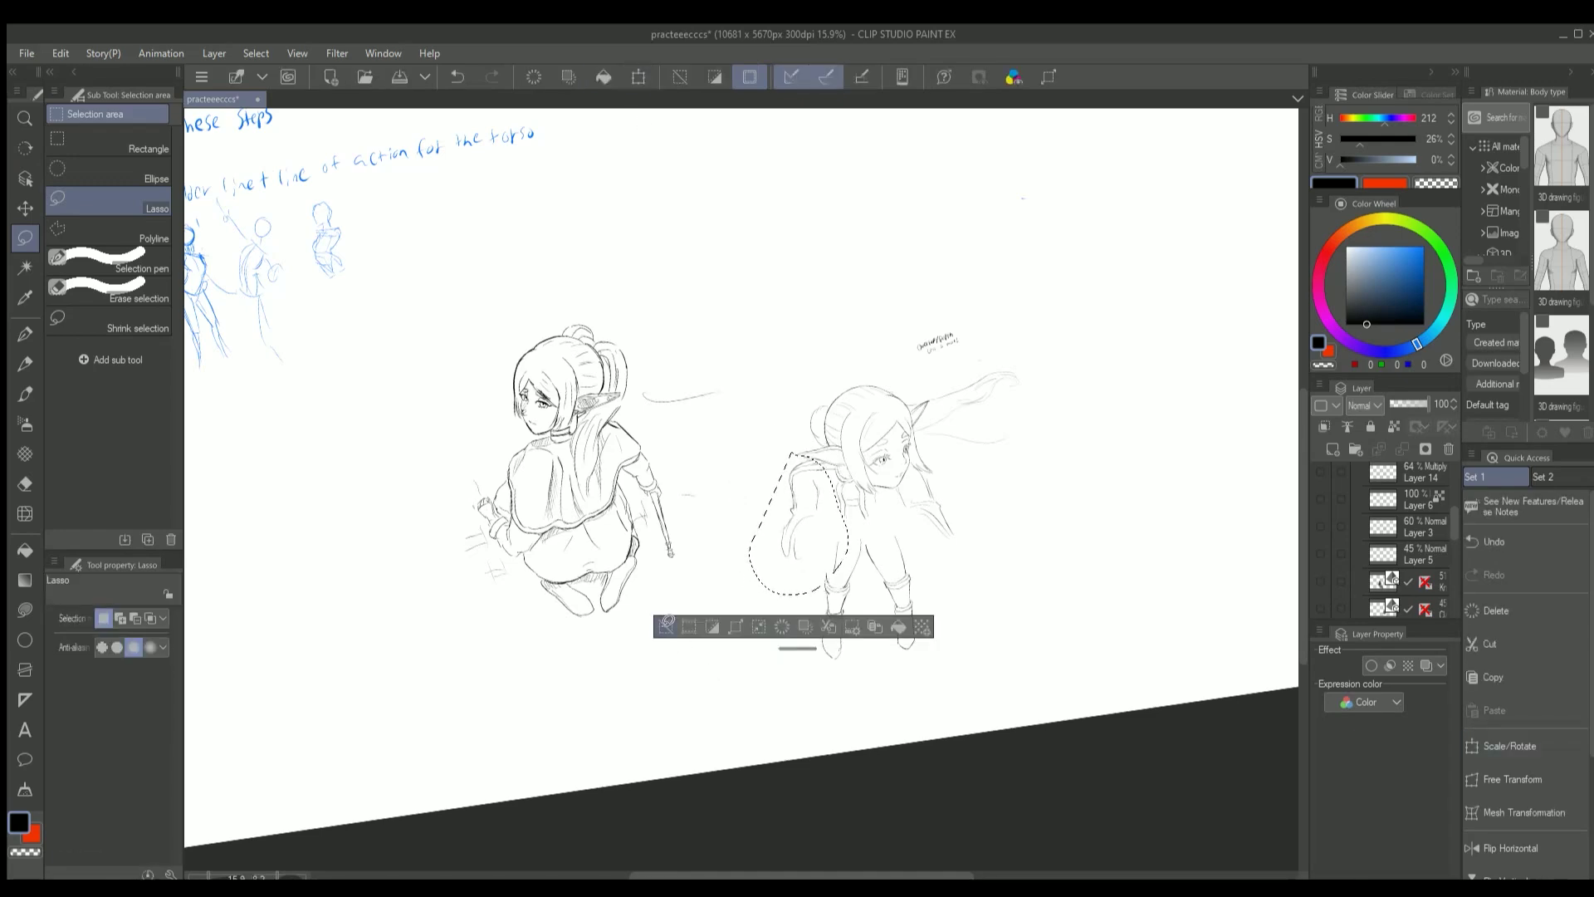
key("ctrl+d")
Compare the figure's line art with and without the Layer 14 sketch, leaving the sketch visible
scroll(655, 629, "up", 1)
scroll(654, 629, "up", 3)
scroll(654, 630, "down", 1)
key("p")
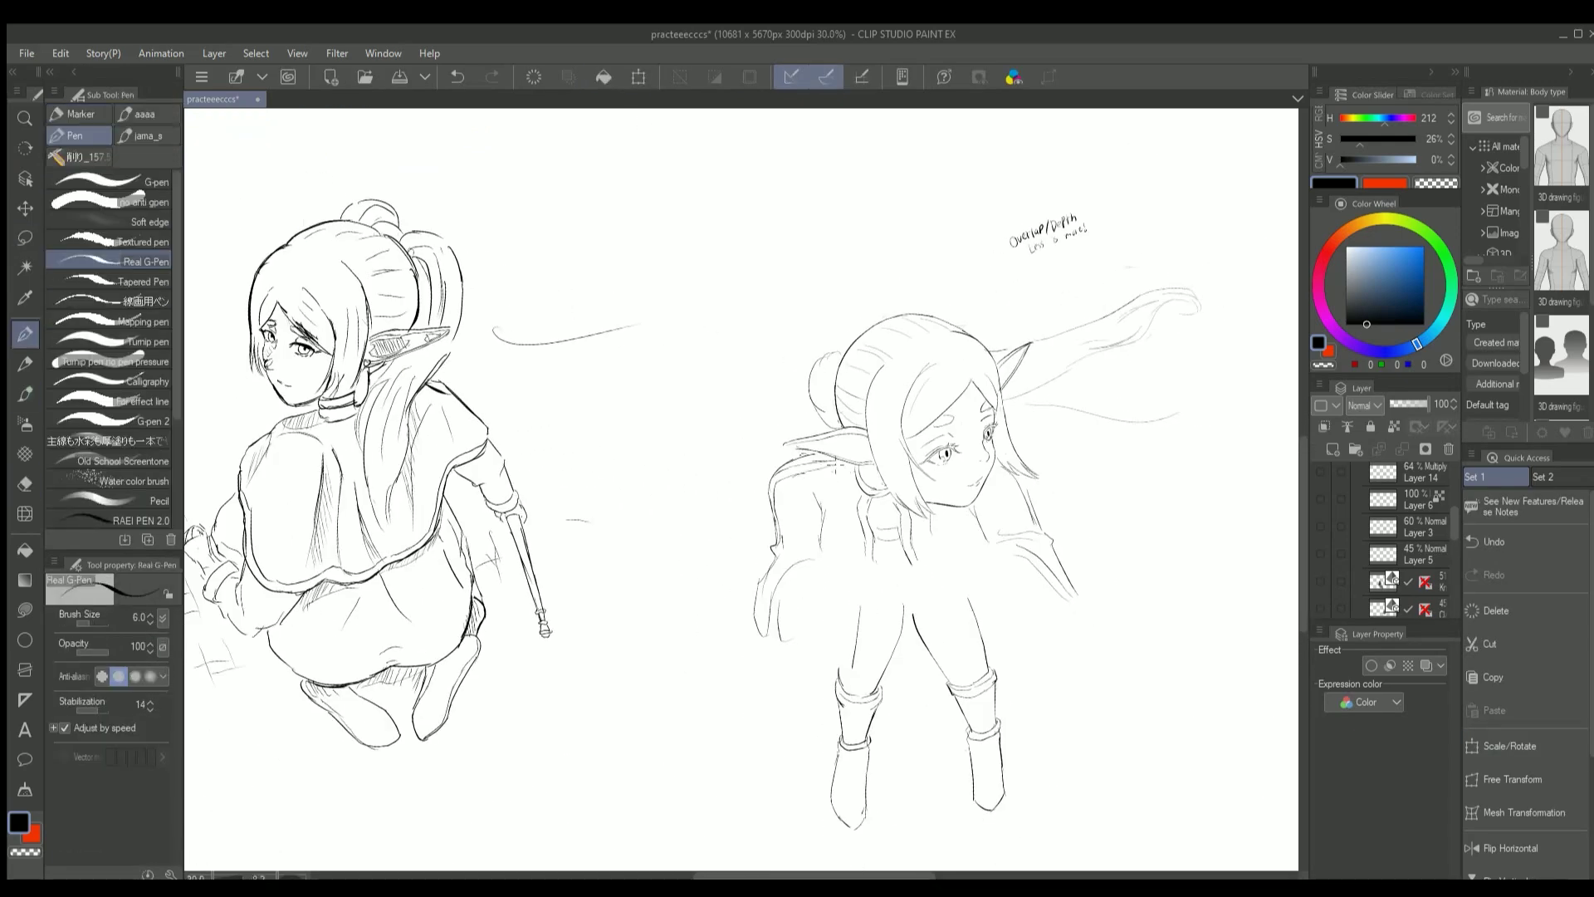
scroll(739, 490, "down", 2)
key("ctrl+shift+n")
scroll(739, 490, "up", 3)
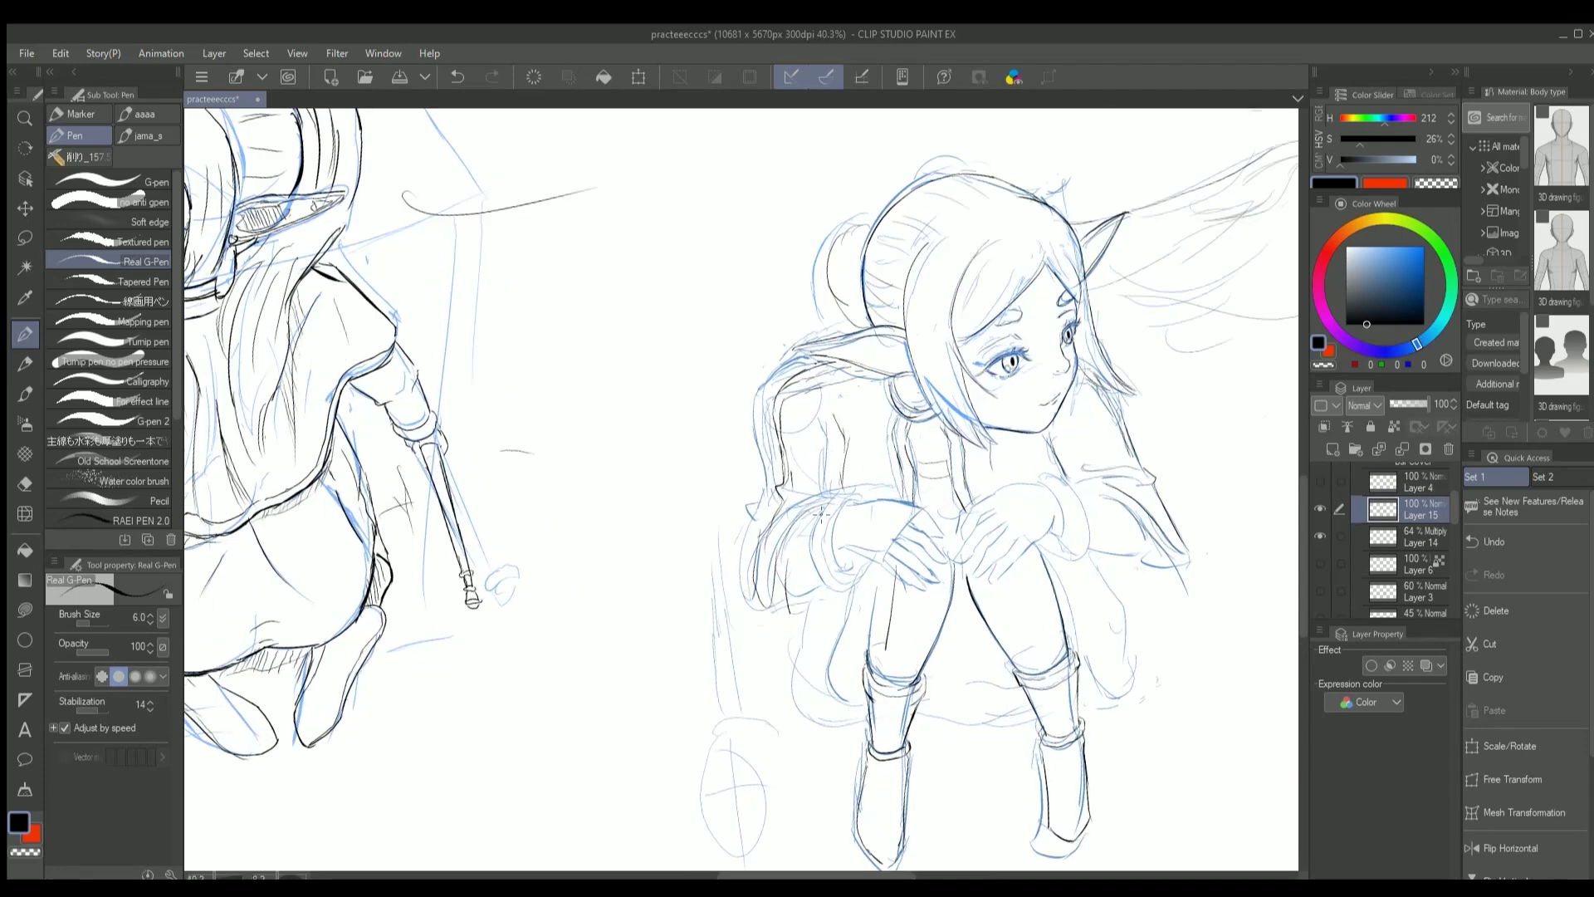
key("e")
key("p")
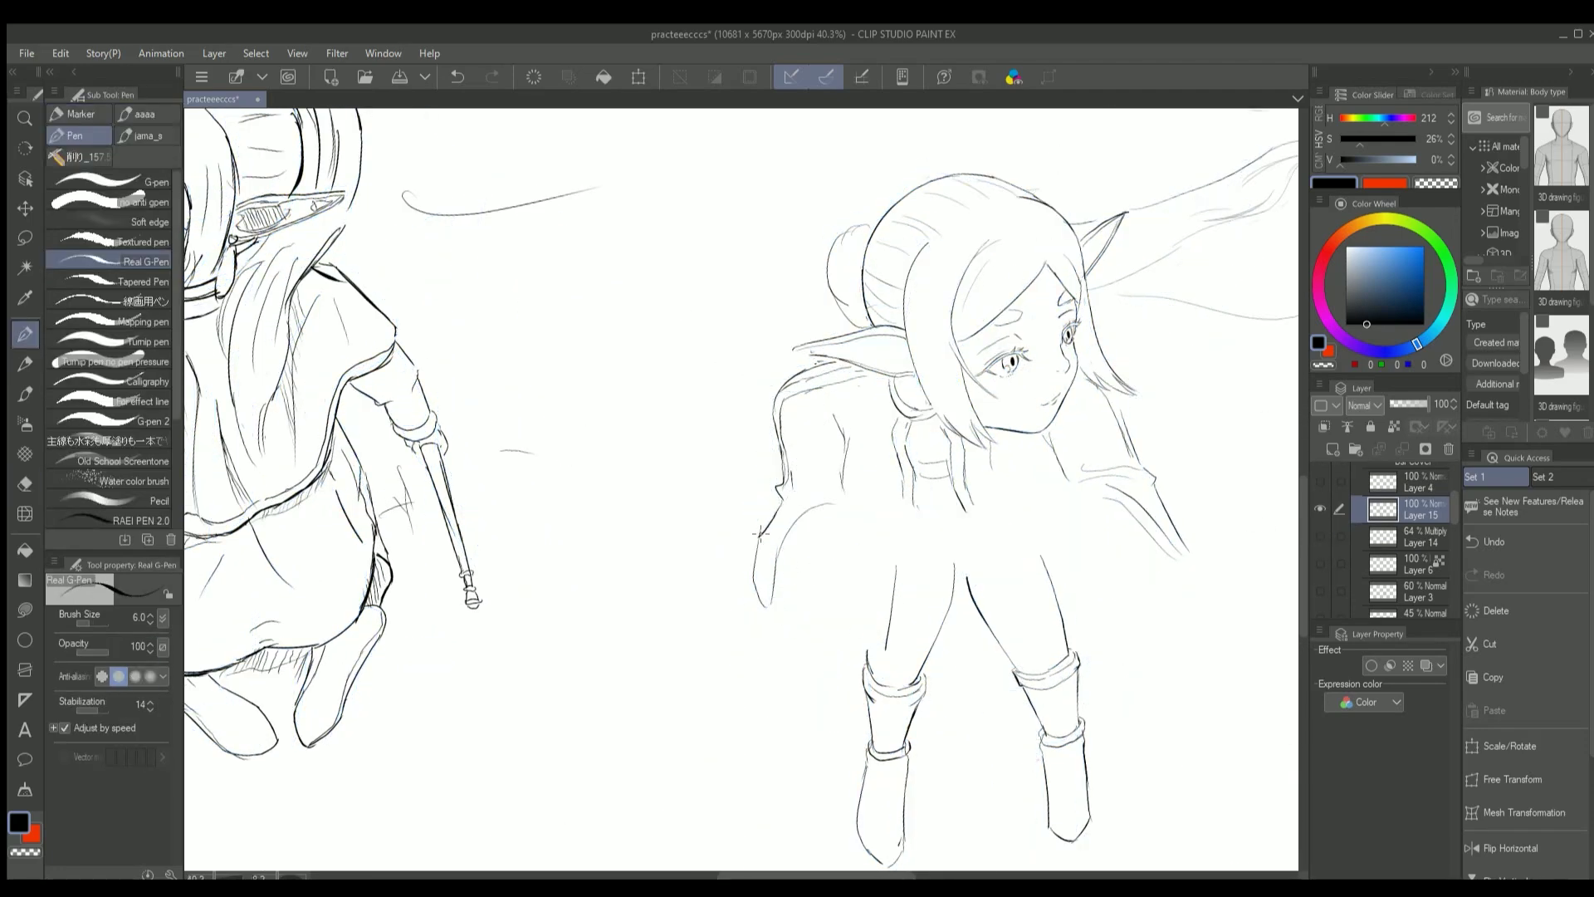
left_click(1320, 535)
scroll(778, 519, "down", 2)
scroll(818, 573, "up", 2)
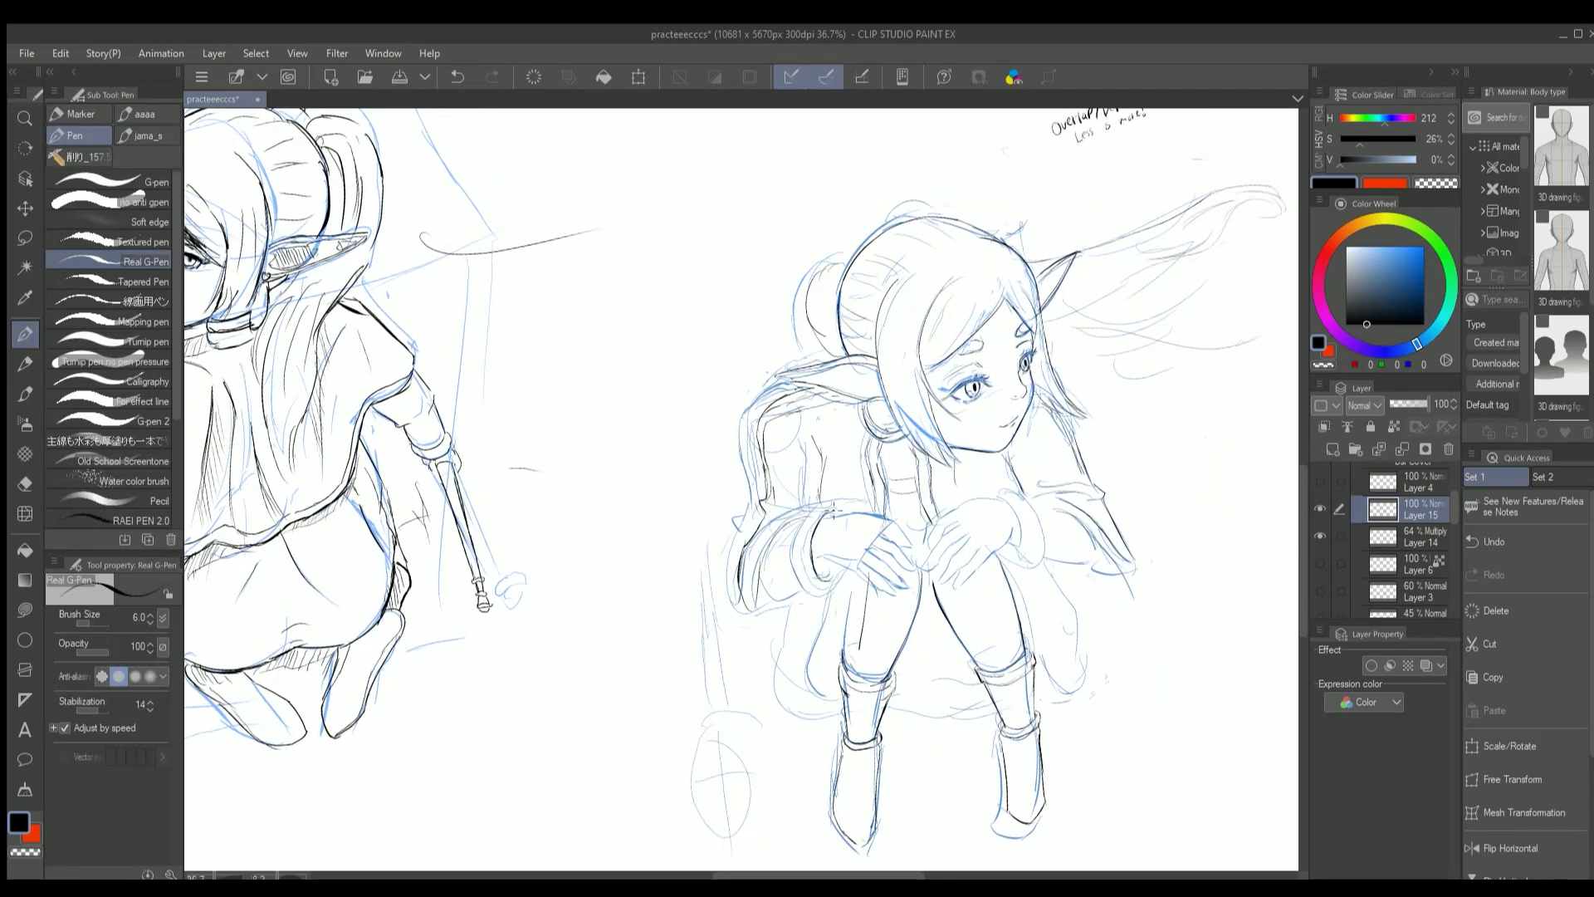
Ink the near sleeve's hem, cuff opening and fold lines, undoing unsatisfactory strokes
key("ctrl+z")
mouse_move(789, 586)
left_mouse_down()
mouse_move(785, 536)
mouse_move(756, 595)
left_mouse_up()
key("ctrl+z")
scroll(525, 565, "down", 1)
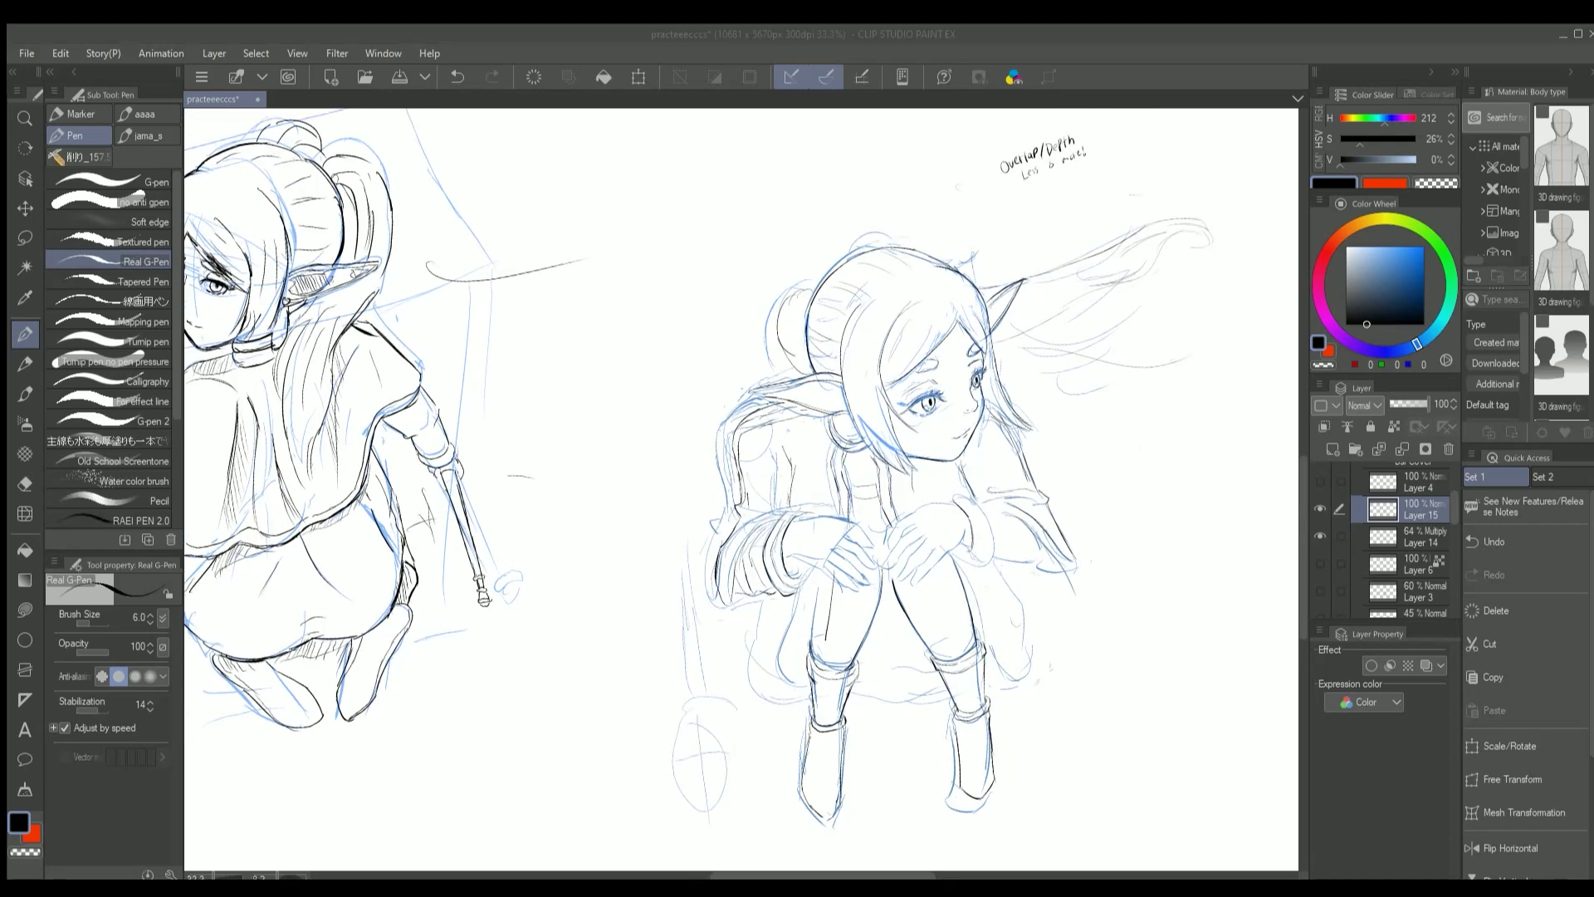
Ink the curved cuff around the far wrist, cleaning up its edges with the eraser
scroll(955, 499, "up", 2)
mouse_move(954, 490)
left_mouse_down()
mouse_move(979, 578)
mouse_move(966, 491)
mouse_move(997, 547)
mouse_move(982, 498)
mouse_move(991, 515)
mouse_move(977, 585)
left_mouse_up()
key("e")
key("p")
key("e")
key("p")
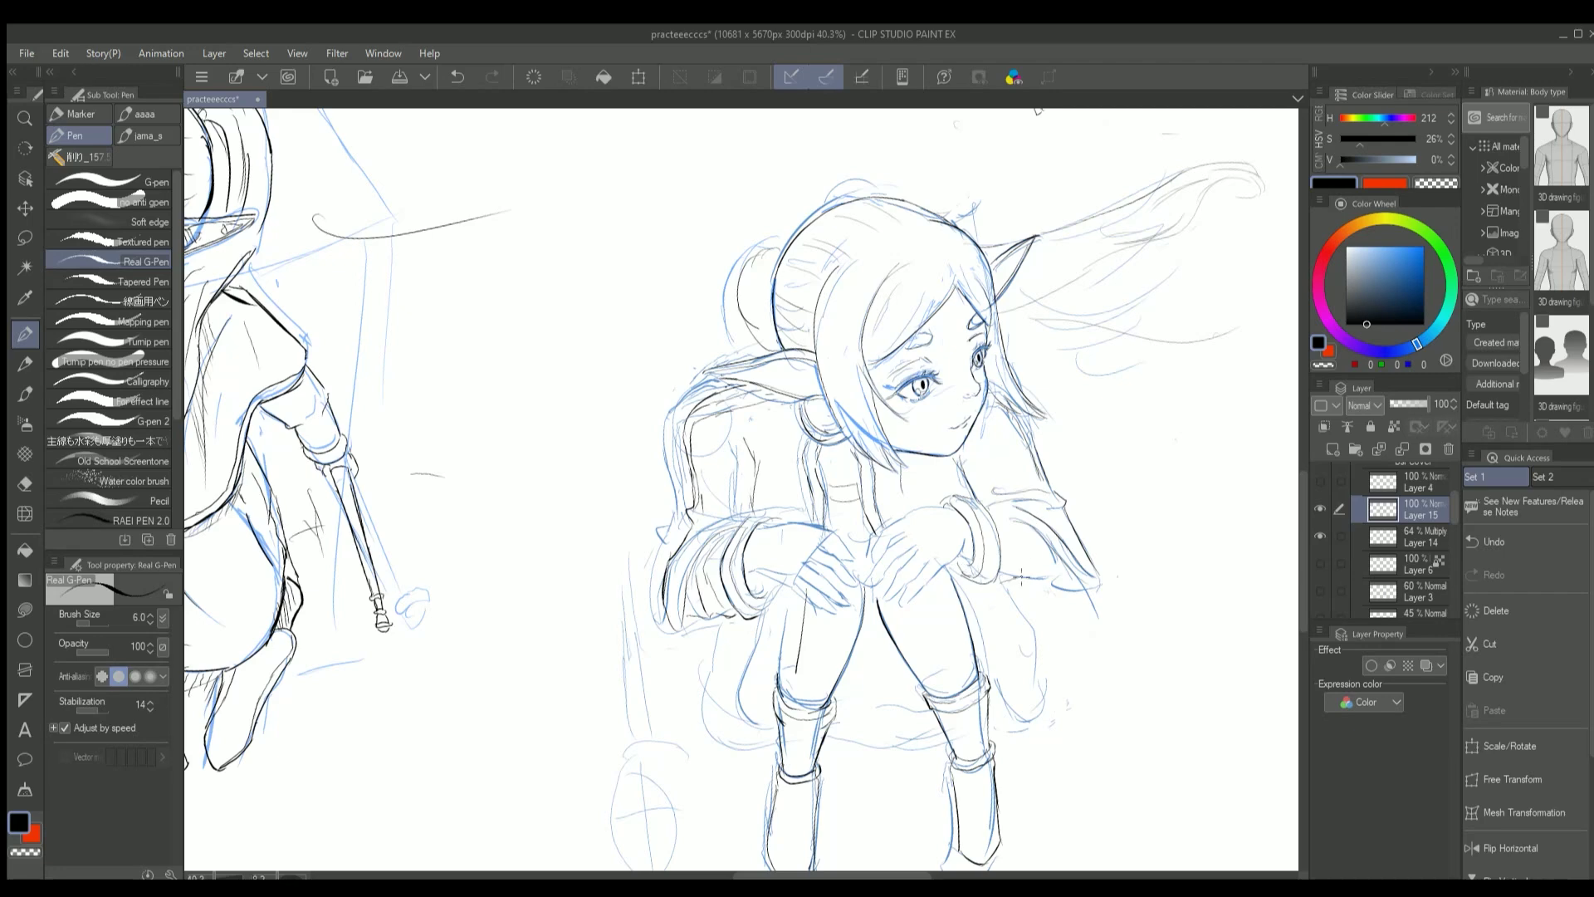
Ink the far sleeve's lower edge and hem, erasing stray marks between strokes
left_click_drag(1003, 578, 1009, 435)
mouse_move(1055, 495)
left_mouse_down()
mouse_move(997, 569)
mouse_move(1059, 654)
left_mouse_up()
key("e")
mouse_move(1016, 575)
left_mouse_down()
mouse_move(1048, 651)
mouse_move(1075, 664)
left_mouse_up()
key("p")
mouse_move(1005, 539)
left_mouse_down()
mouse_move(1038, 581)
mouse_move(1007, 664)
left_mouse_up()
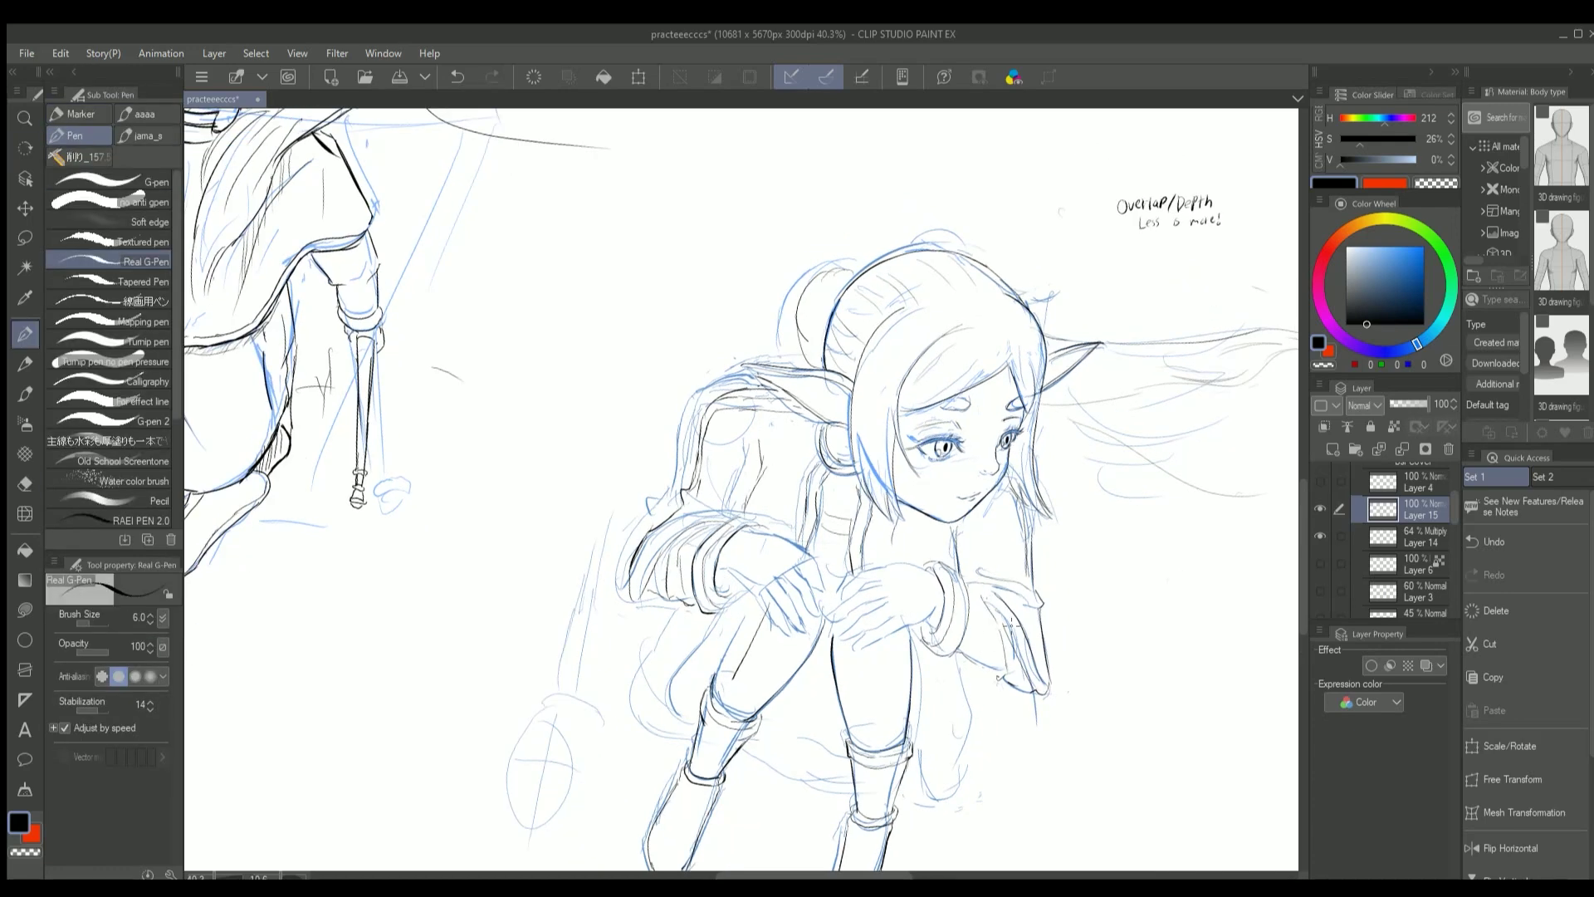
Refine the far sleeve's fold lines near the cuff, and hide the Layer 14 sketch to check the line art
left_click_drag(967, 568, 989, 585)
key("ctrl+z")
scroll(945, 541, "down", 1)
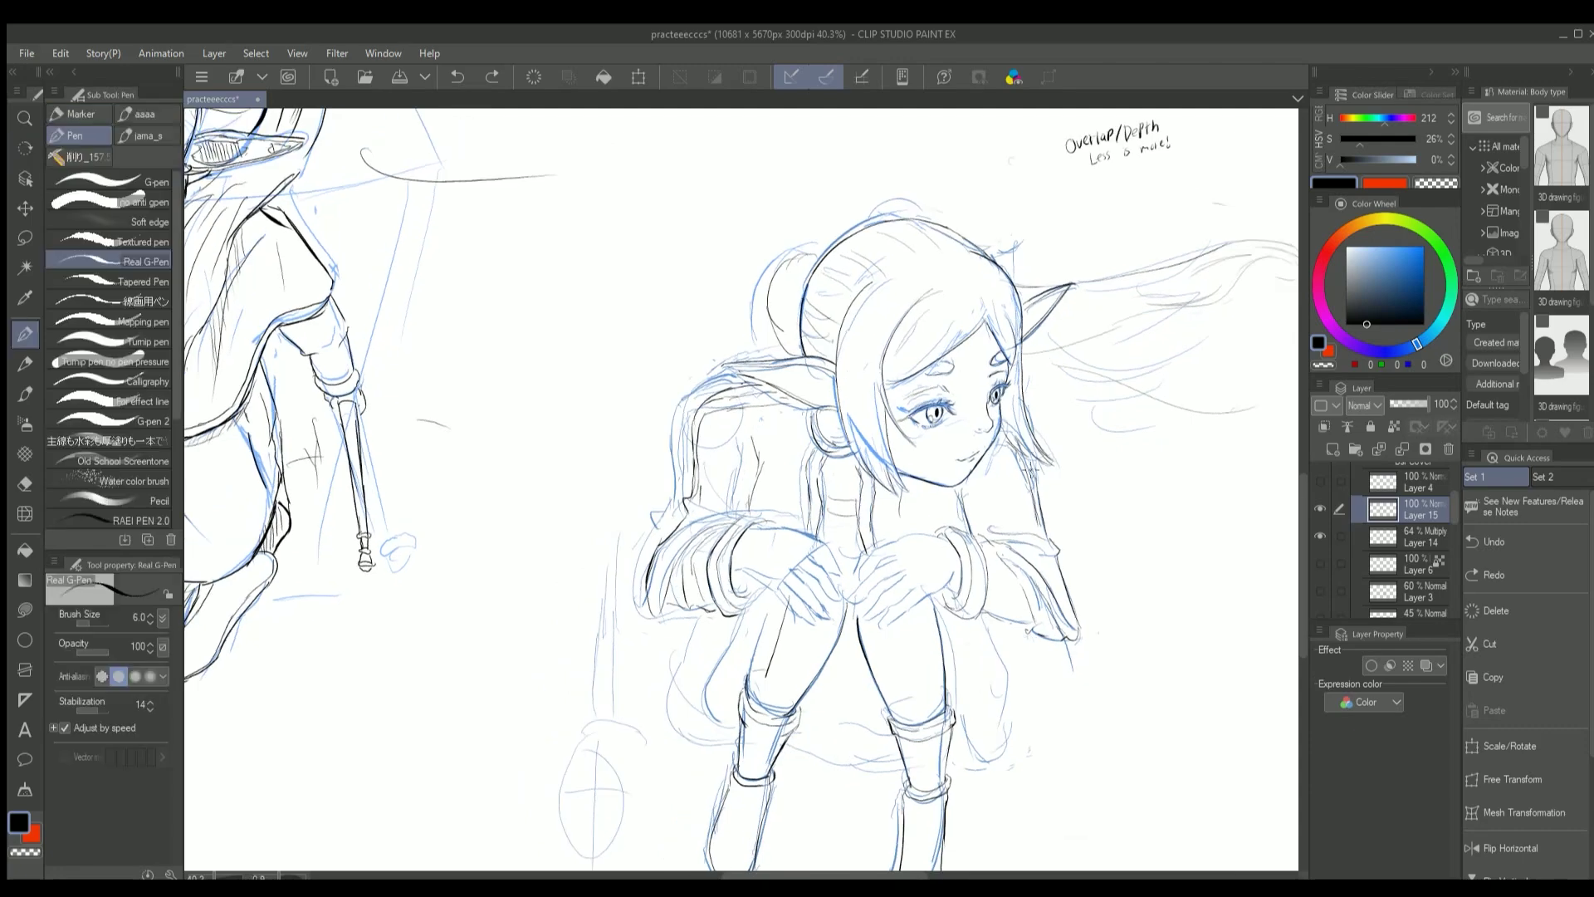
scroll(1046, 490, "down", 1)
scroll(1061, 472, "up", 2)
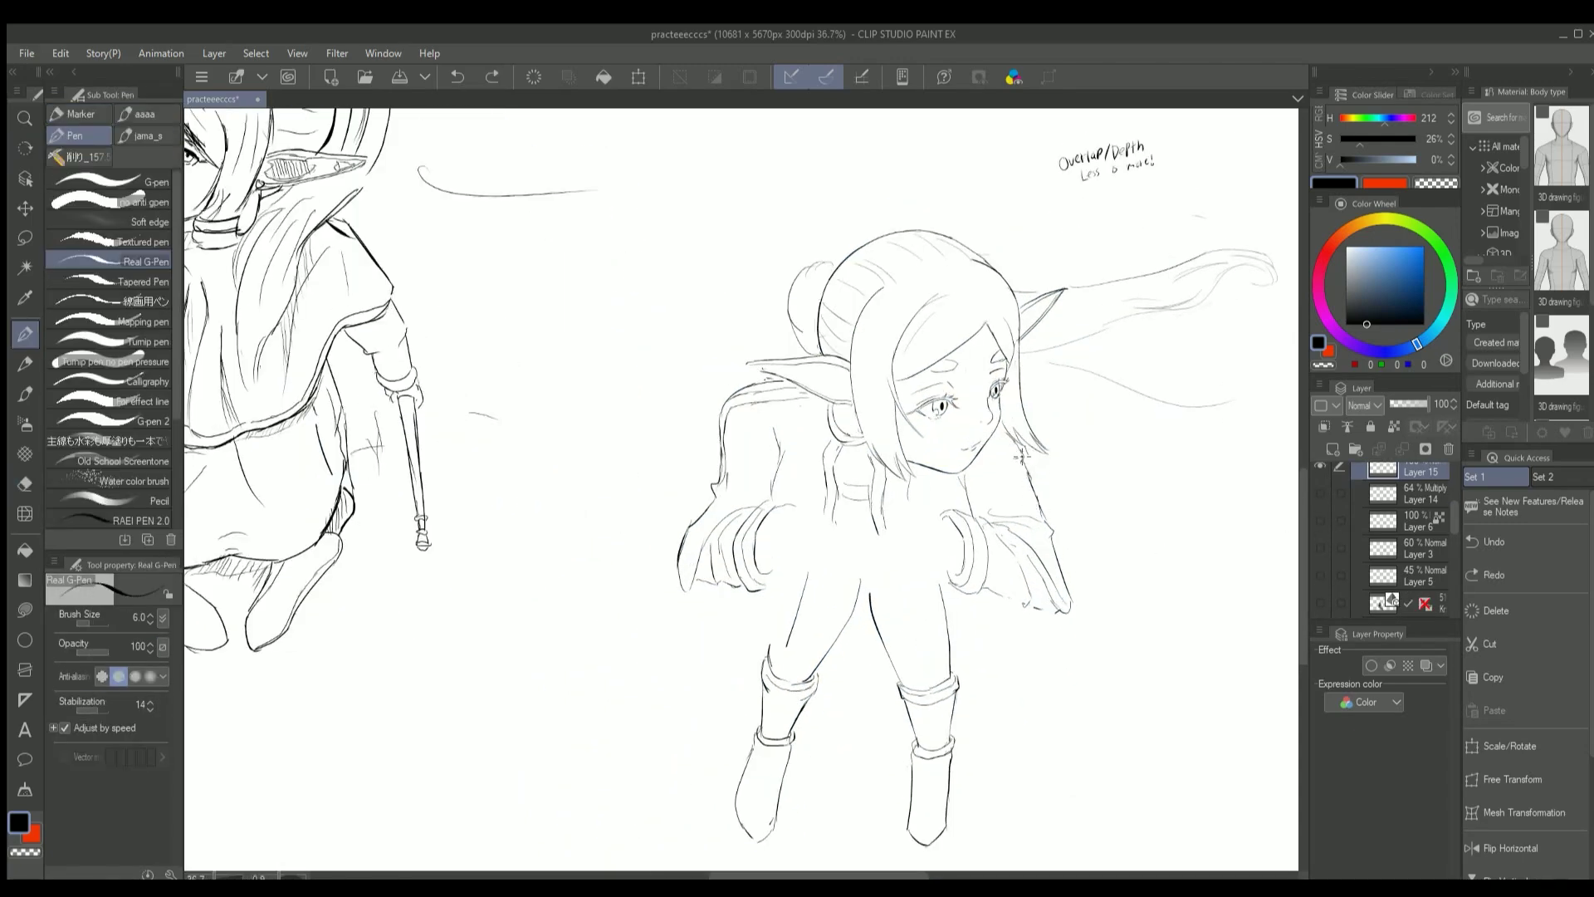
Ink the far sleeve's inner contour between the chin and the cuff, cleaning up stray marks with the eraser
scroll(742, 490, "up", 2)
left_click_drag(984, 494, 1001, 536)
key("minus")
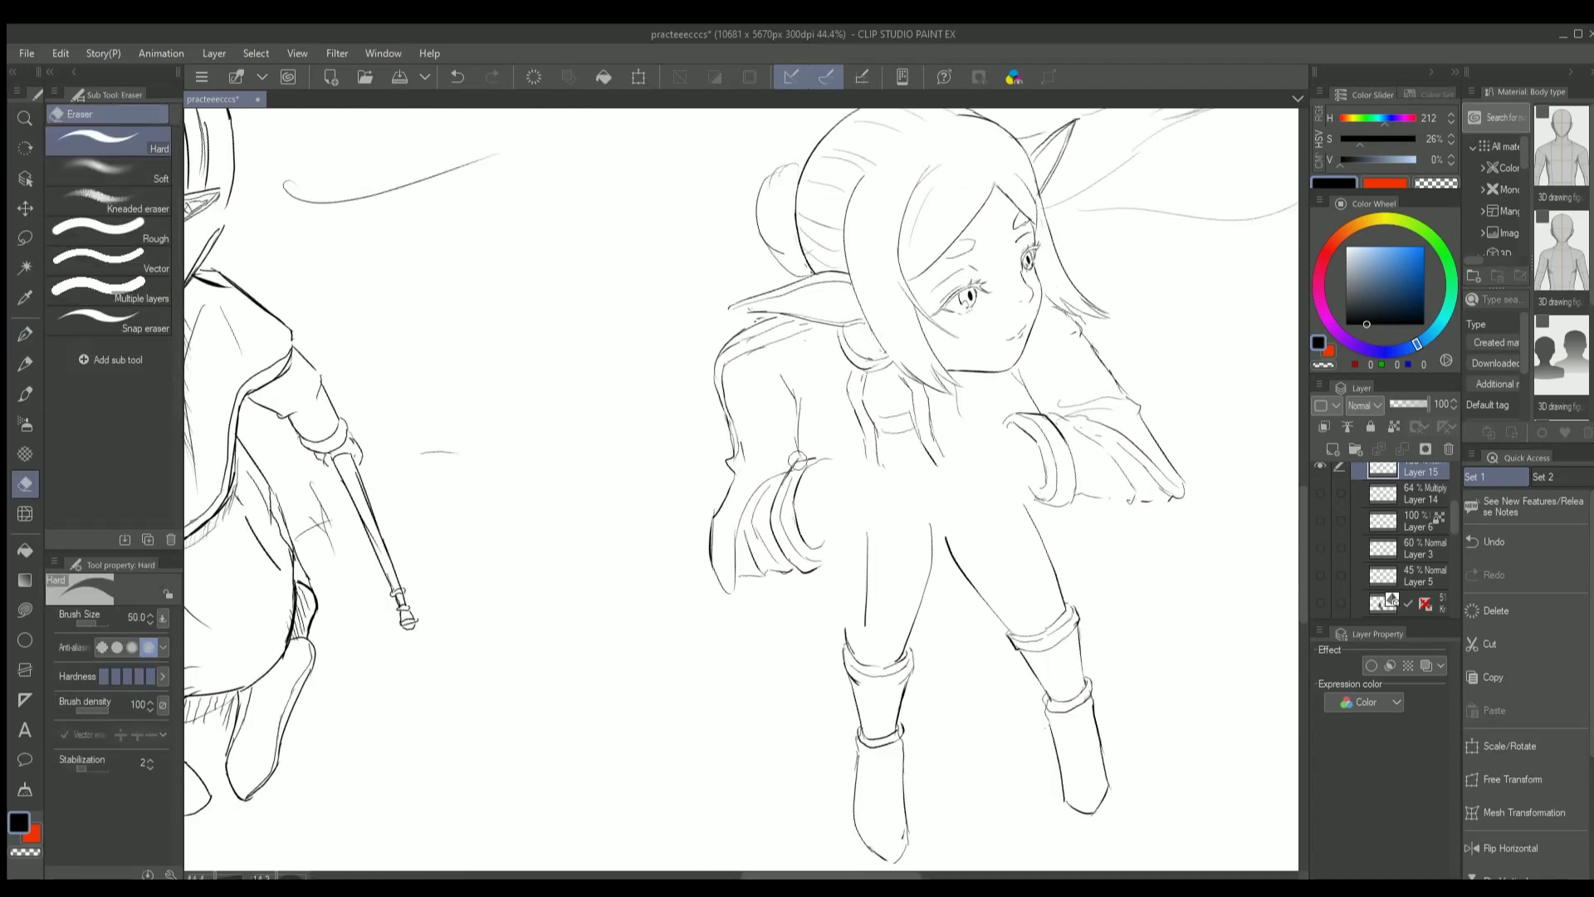
scroll(804, 455, "up", 1)
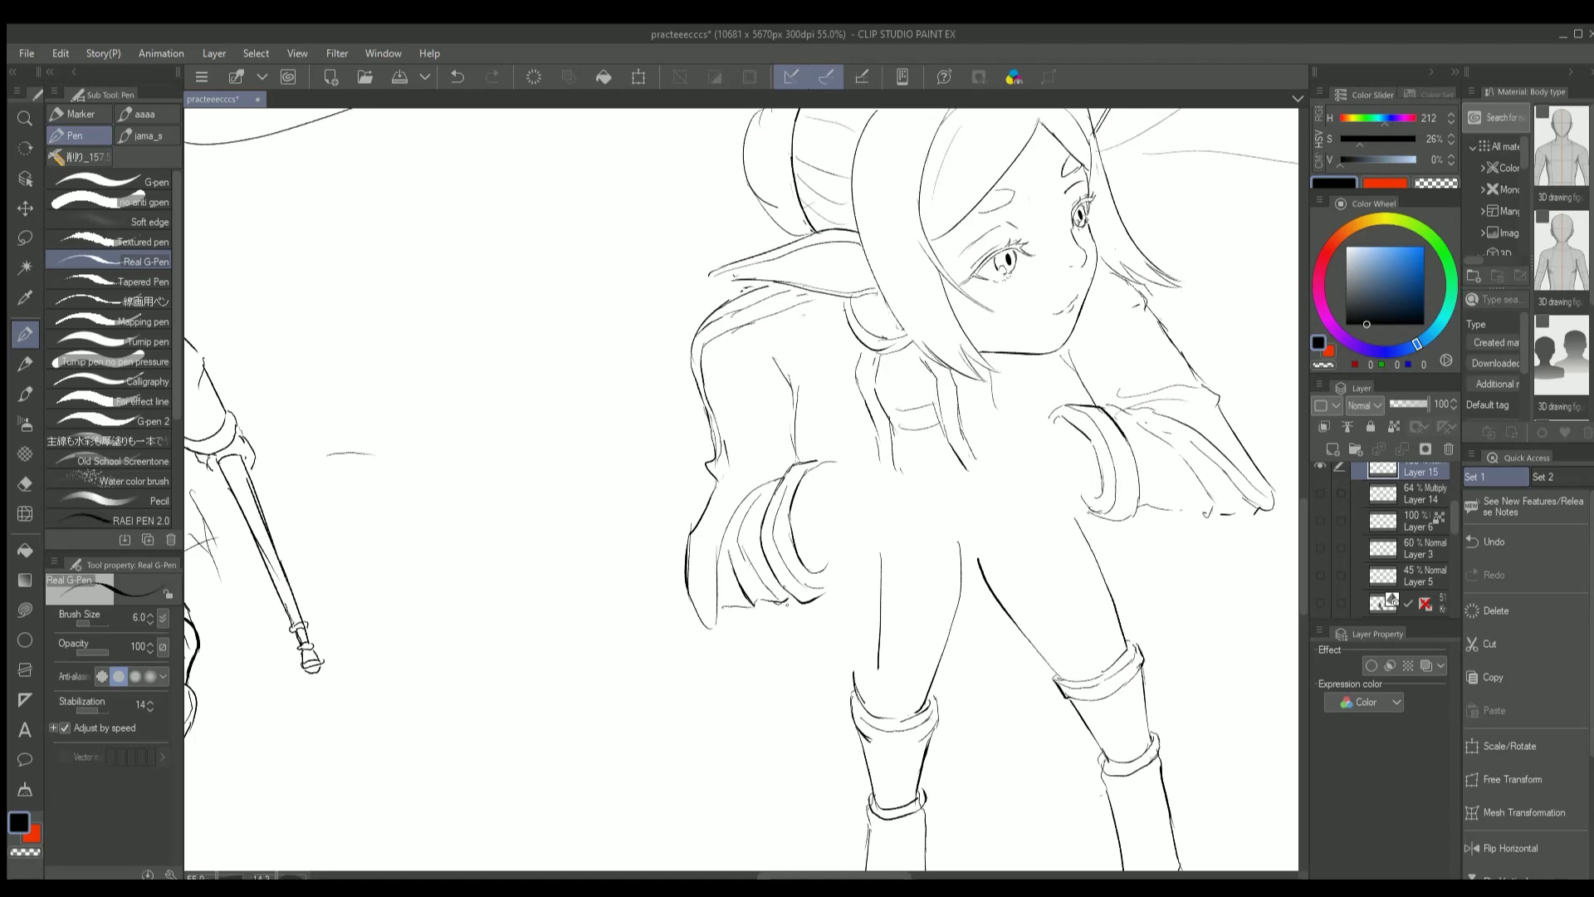
scroll(741, 490, "down", 4)
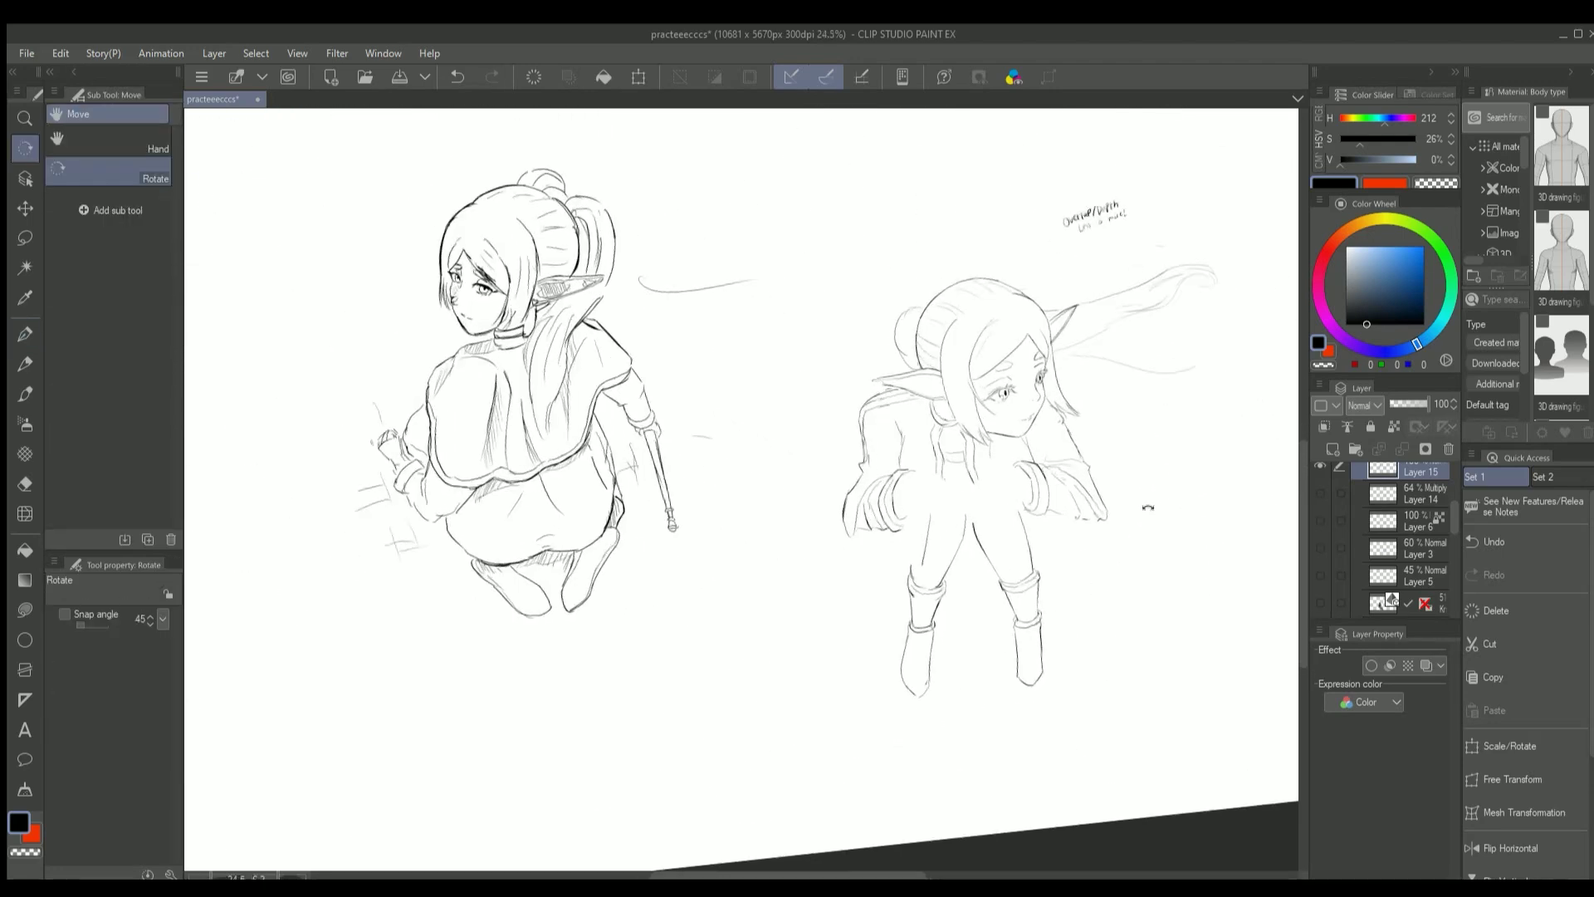
Show the Layer 14 sketch and ink the ribbed undershirt lines below the neck, undoing weak strokes
left_click(1320, 493)
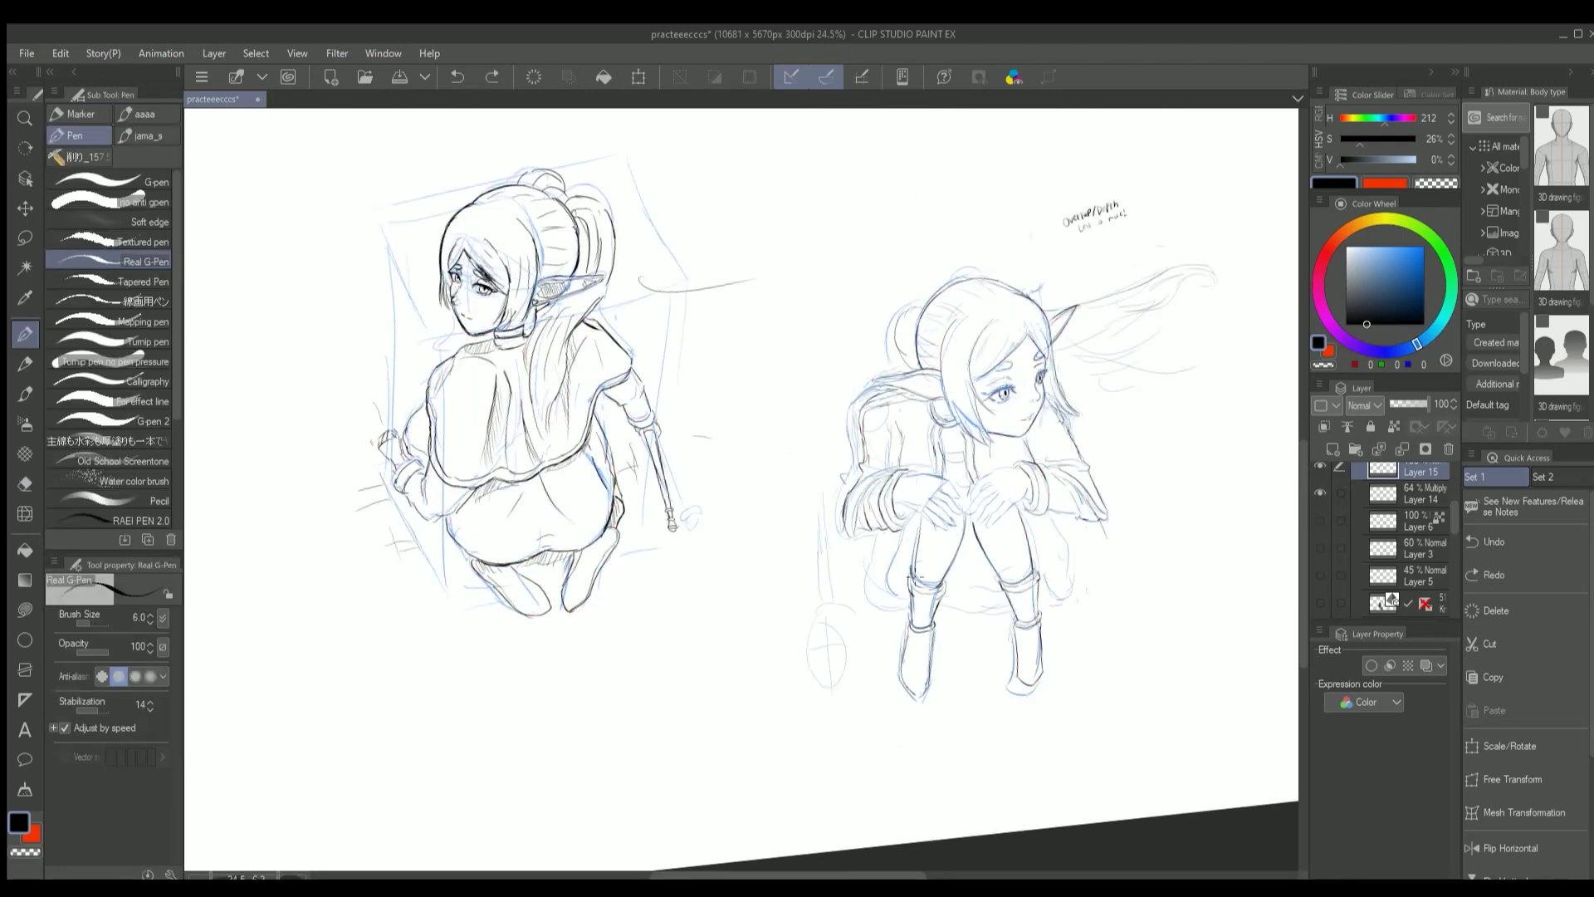
scroll(922, 518, "up", 1)
scroll(913, 522, "up", 1)
scroll(901, 529, "down", 1)
scroll(897, 529, "up", 1)
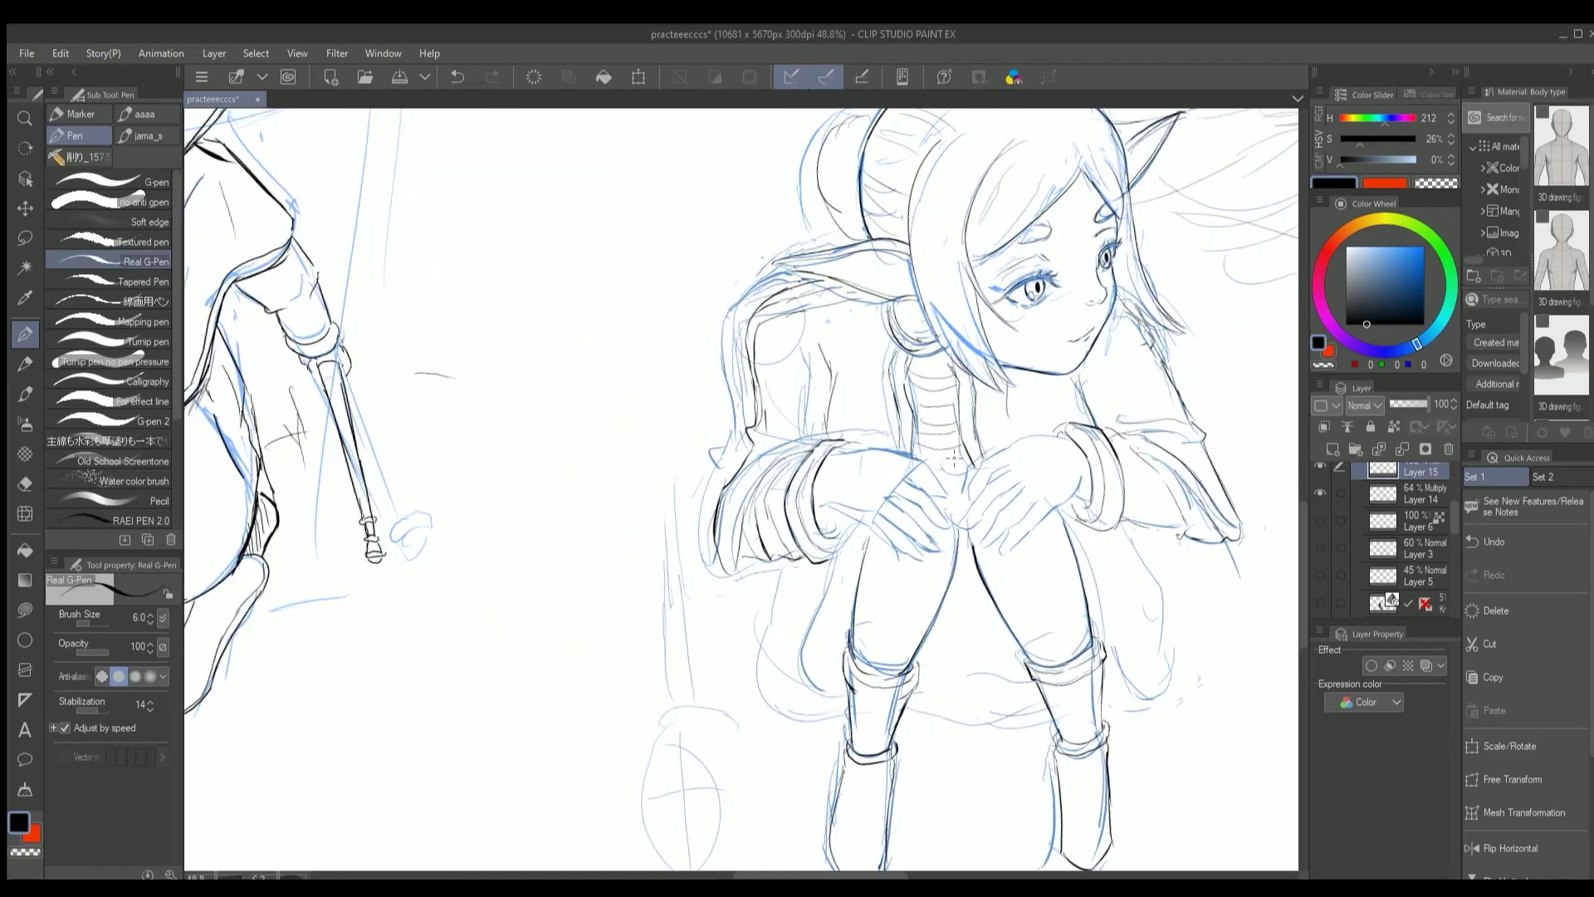
key("ctrl+z")
key("e")
scroll(954, 416, "down", 1)
key("p")
scroll(955, 415, "down", 1)
scroll(978, 336, "up", 1)
key("b")
Clean up the ribbed undershirt and coat opening lines, alternating between the pen and the eraser
key("e")
key("p")
key("e")
key("p")
key("e")
key("p")
key("e")
key("p")
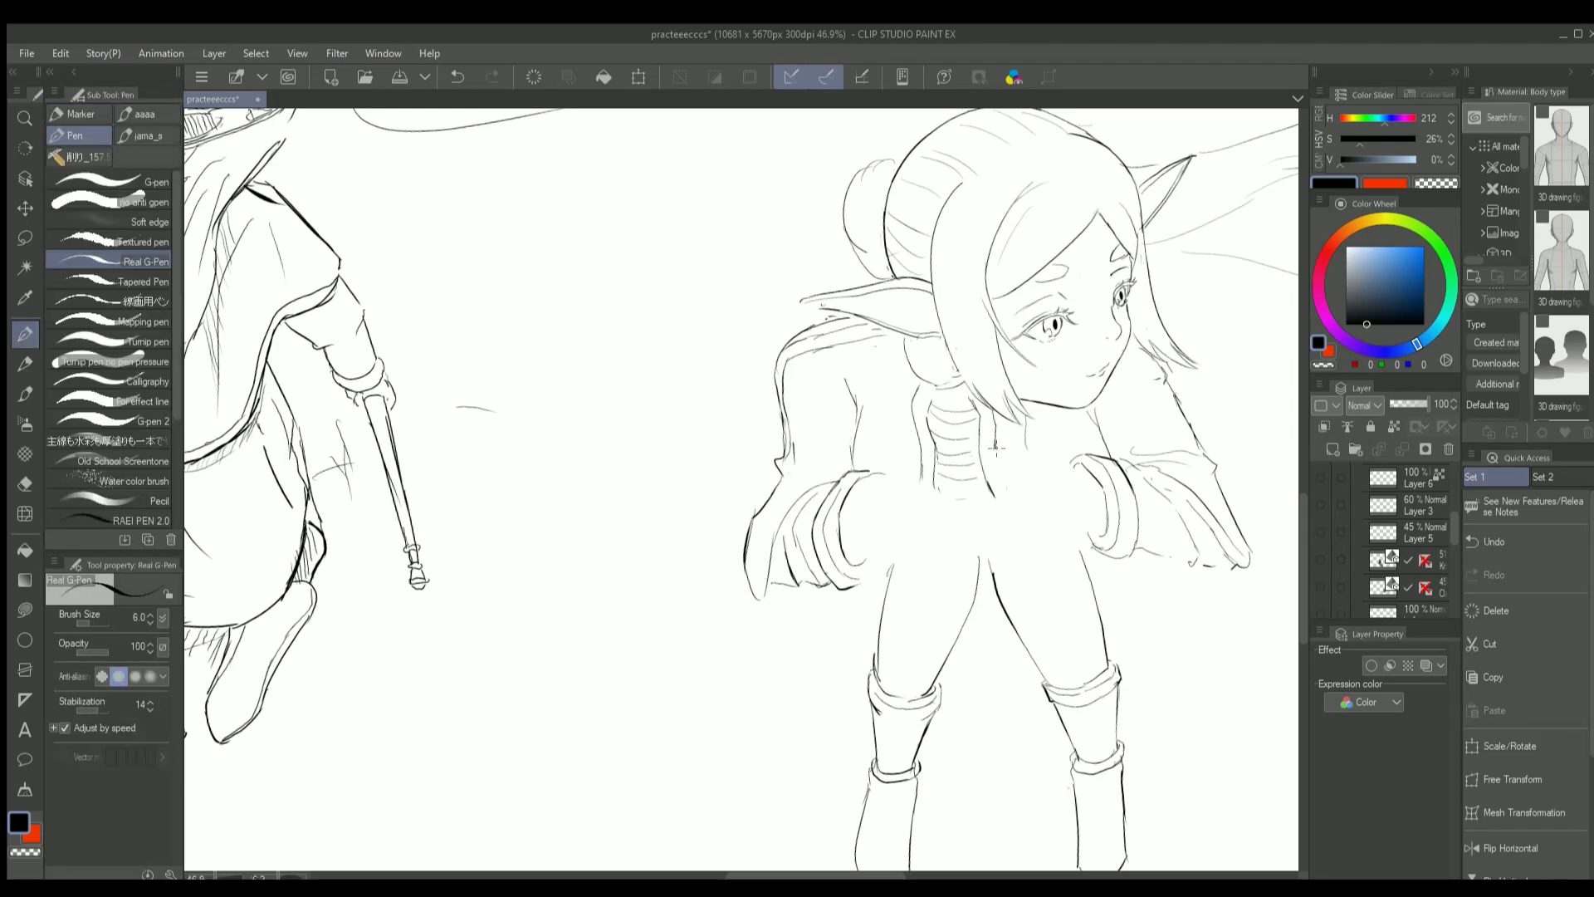
Touch up the collar lines beside the near ear on the rotated canvas
key("r")
left_click_drag(996, 470, 955, 532)
key("p")
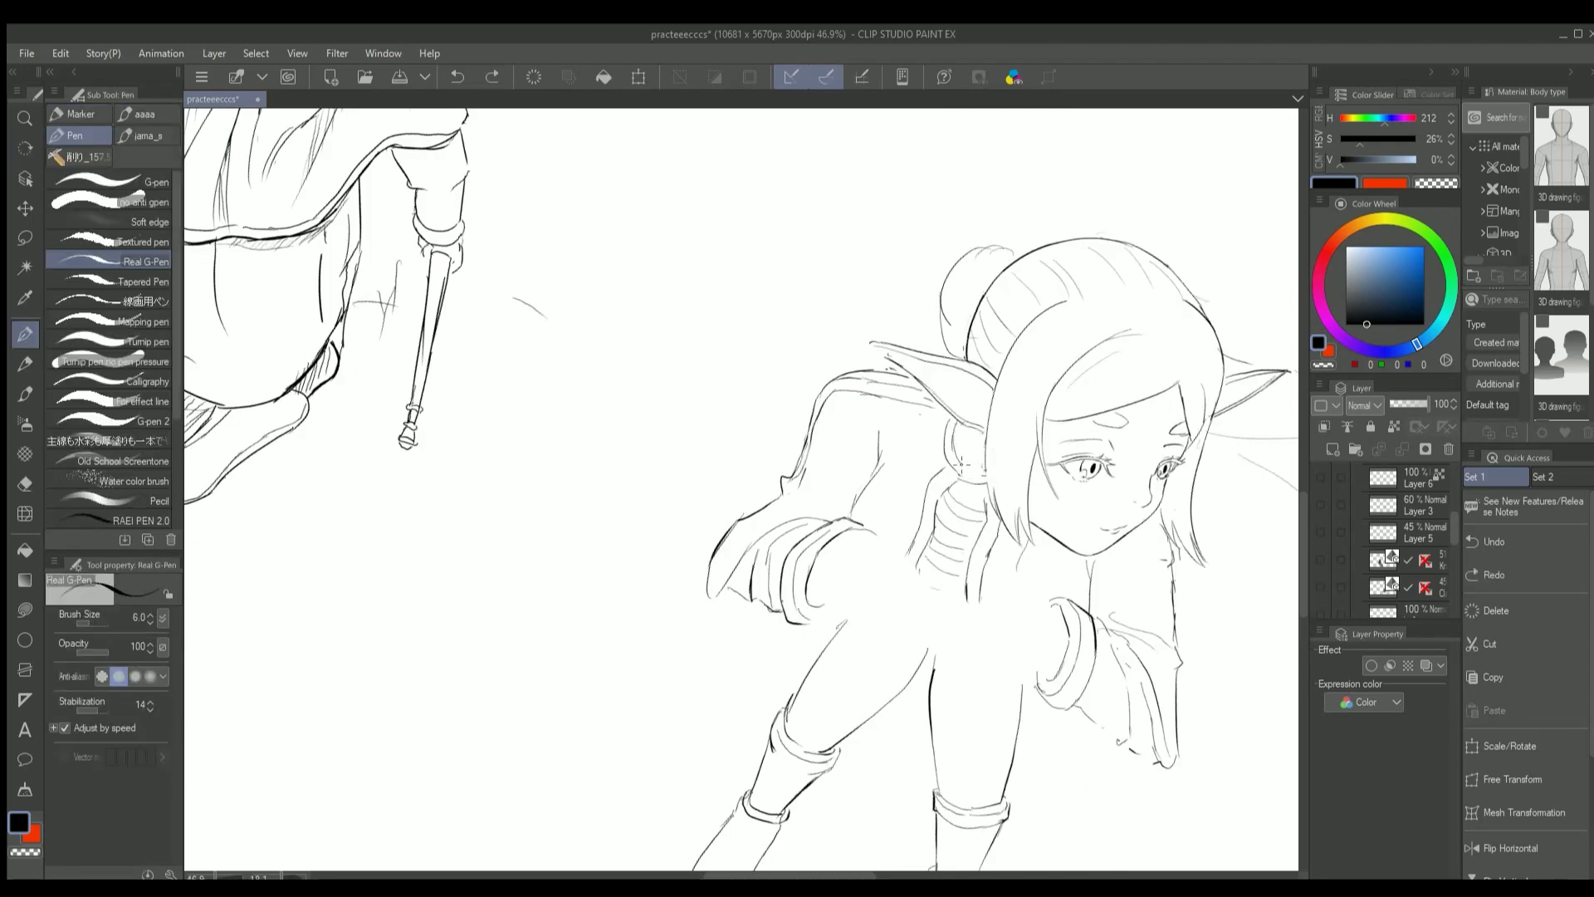
scroll(966, 462, "up", 2)
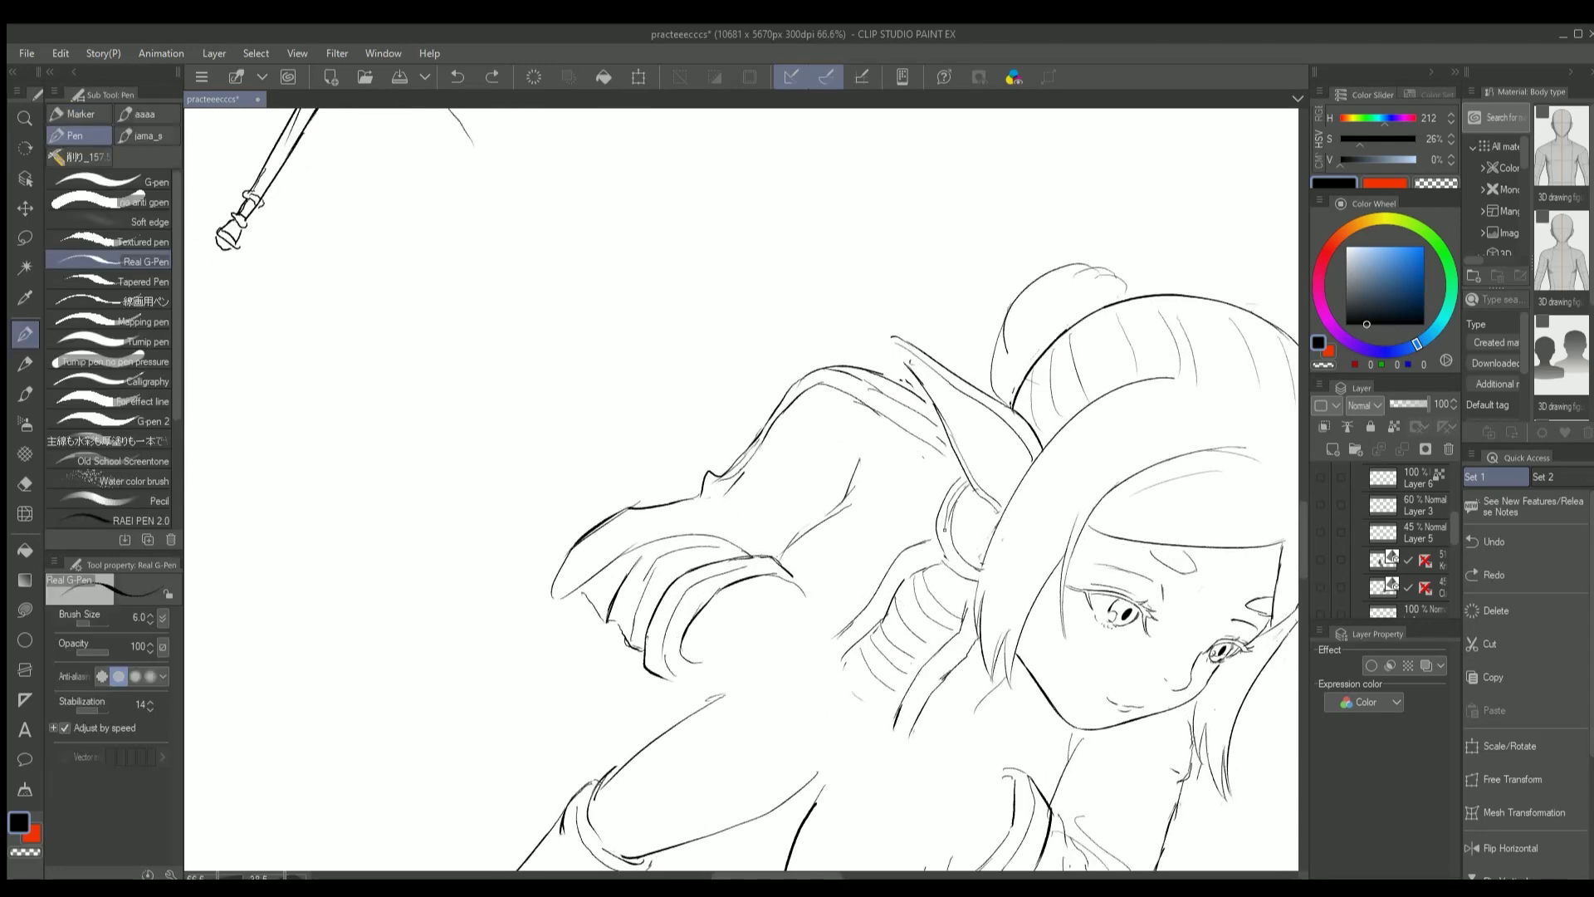
left_click_drag(982, 555, 970, 498)
scroll(797, 490, "down", 6)
left_click_drag(797, 490, 1102, 523)
scroll(1146, 472, "up", 1)
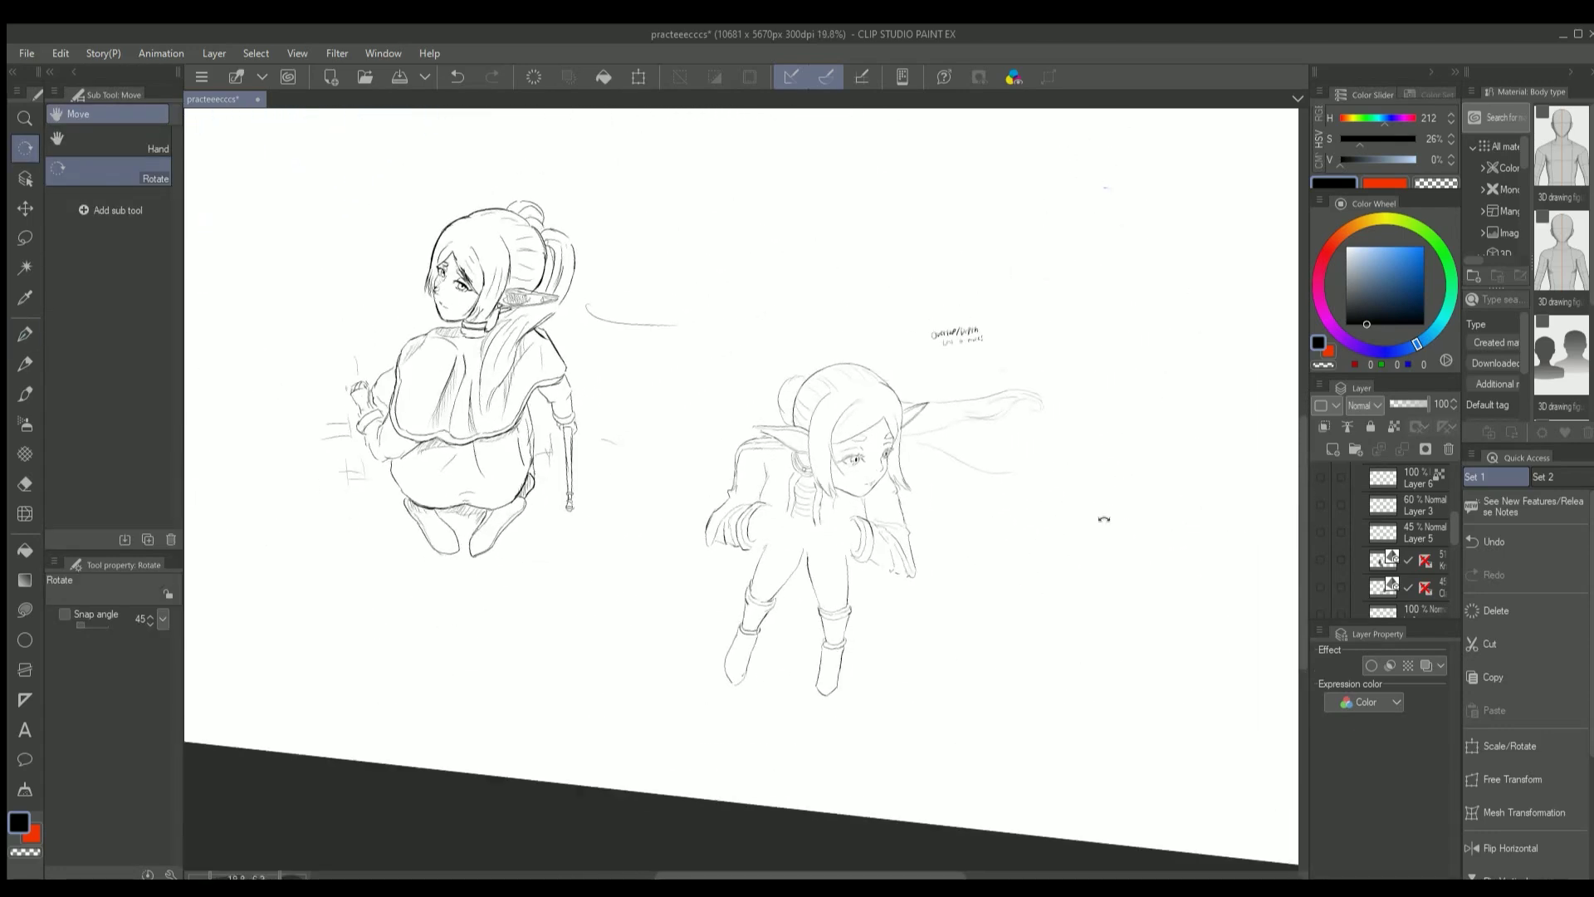
Toggle the sketch layers' visibility to check the line art, leaving the Layer 14 sketch shown
scroll(1104, 519, "down", 1)
left_click(1320, 532)
left_click(1320, 533)
scroll(1336, 500, "up", 2)
left_click(1320, 515)
left_click(1313, 517)
left_click(1313, 519)
left_click(1312, 508)
left_click_drag(1179, 573, 1188, 510)
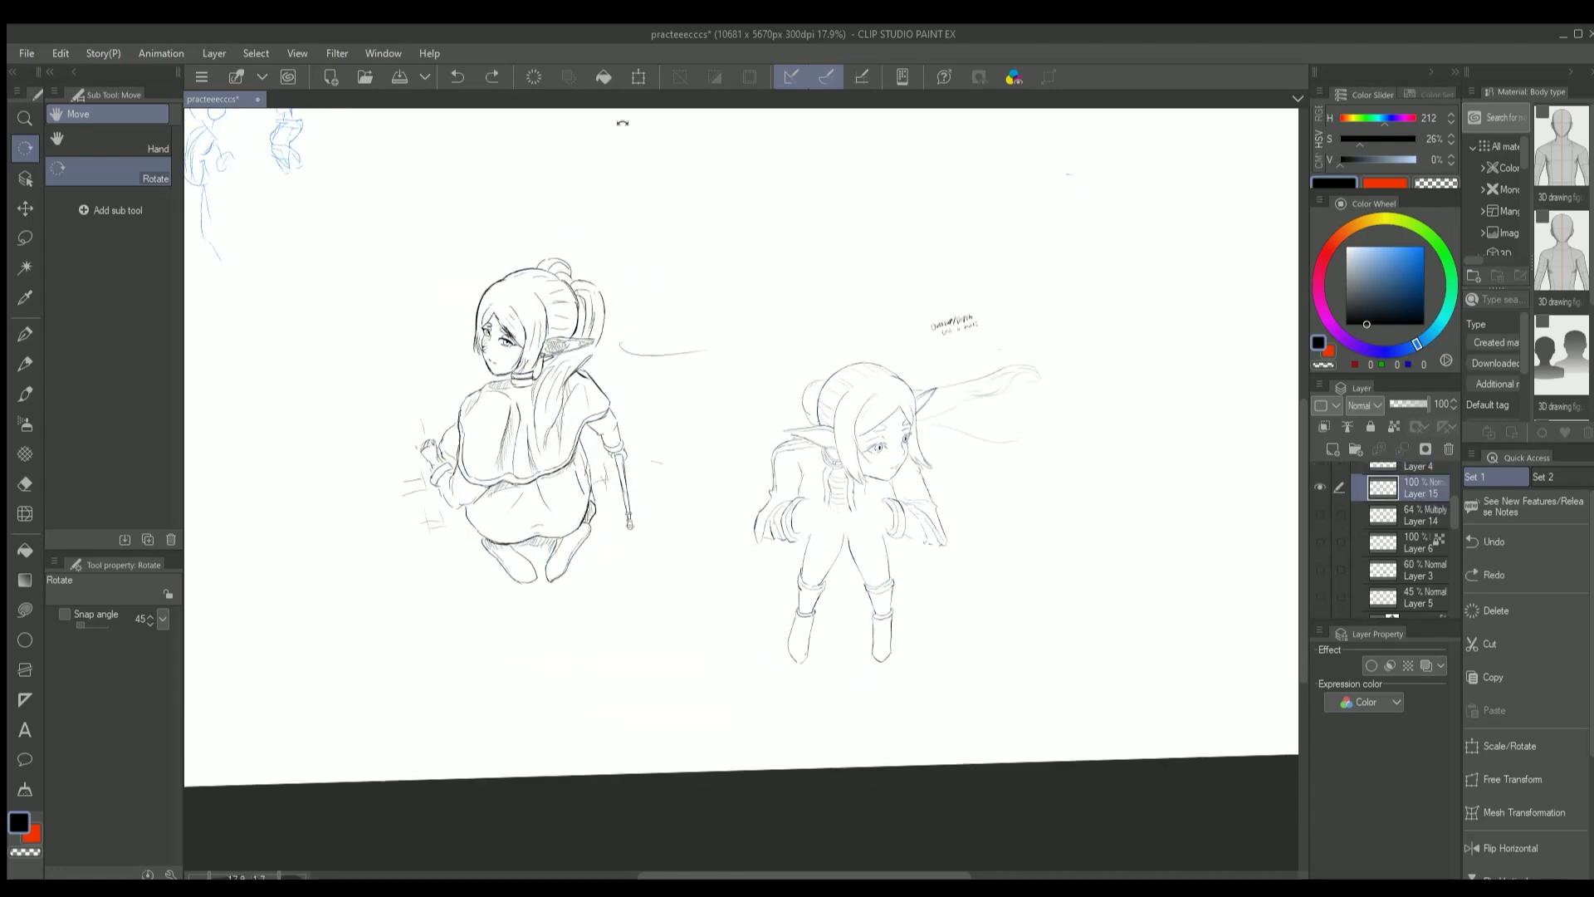
left_click(25, 238)
left_click(1320, 515)
left_click_drag(788, 430, 787, 434)
left_click(852, 598)
key("ctrl+z")
left_click(646, 73)
key("Escape")
key("ctrl+d")
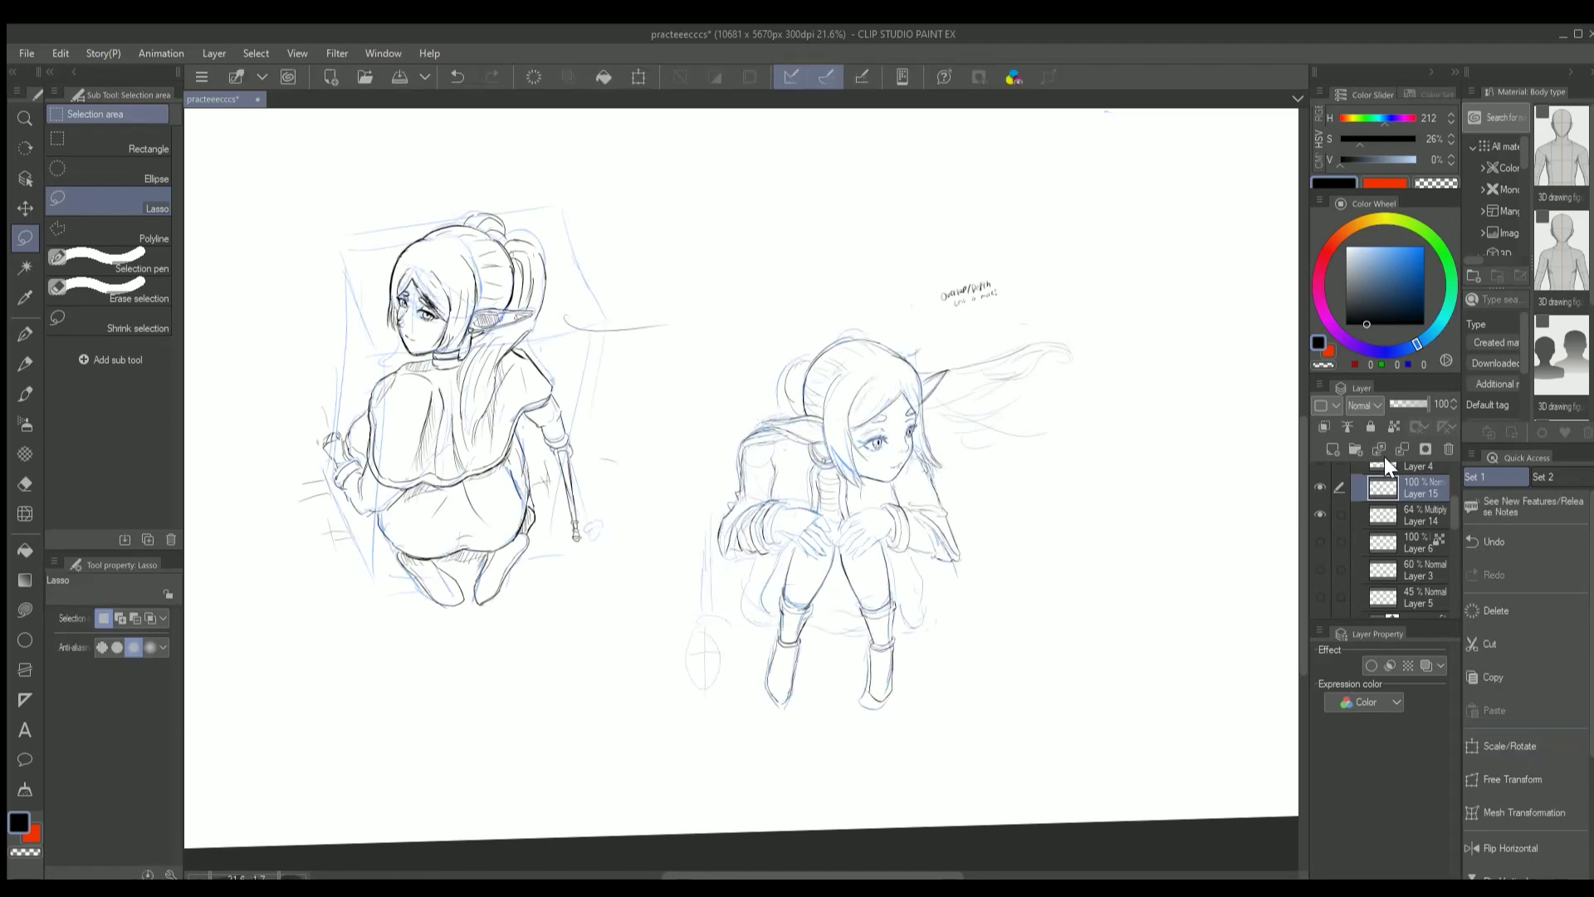
Ink the coat's lower outline and hem behind the legs with the Real G-Pen
scroll(1029, 581, "down", 4)
scroll(914, 490, "up", 9)
key("p")
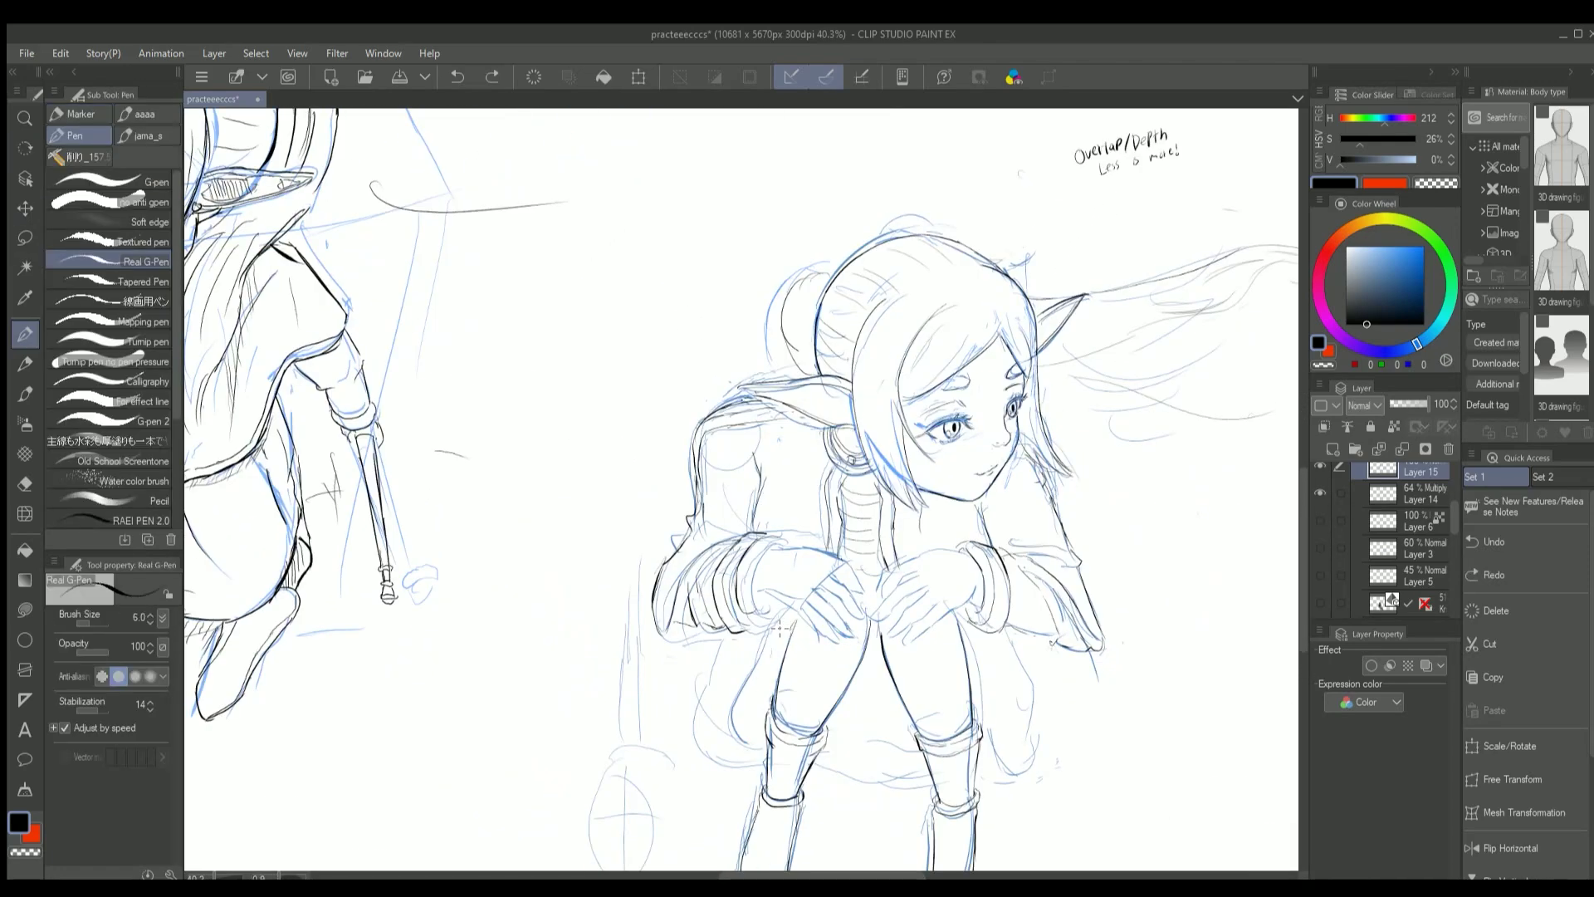
left_click_drag(710, 647, 682, 715)
left_click_drag(818, 748, 976, 752)
scroll(982, 745, "down", 4)
scroll(963, 739, "up", 2)
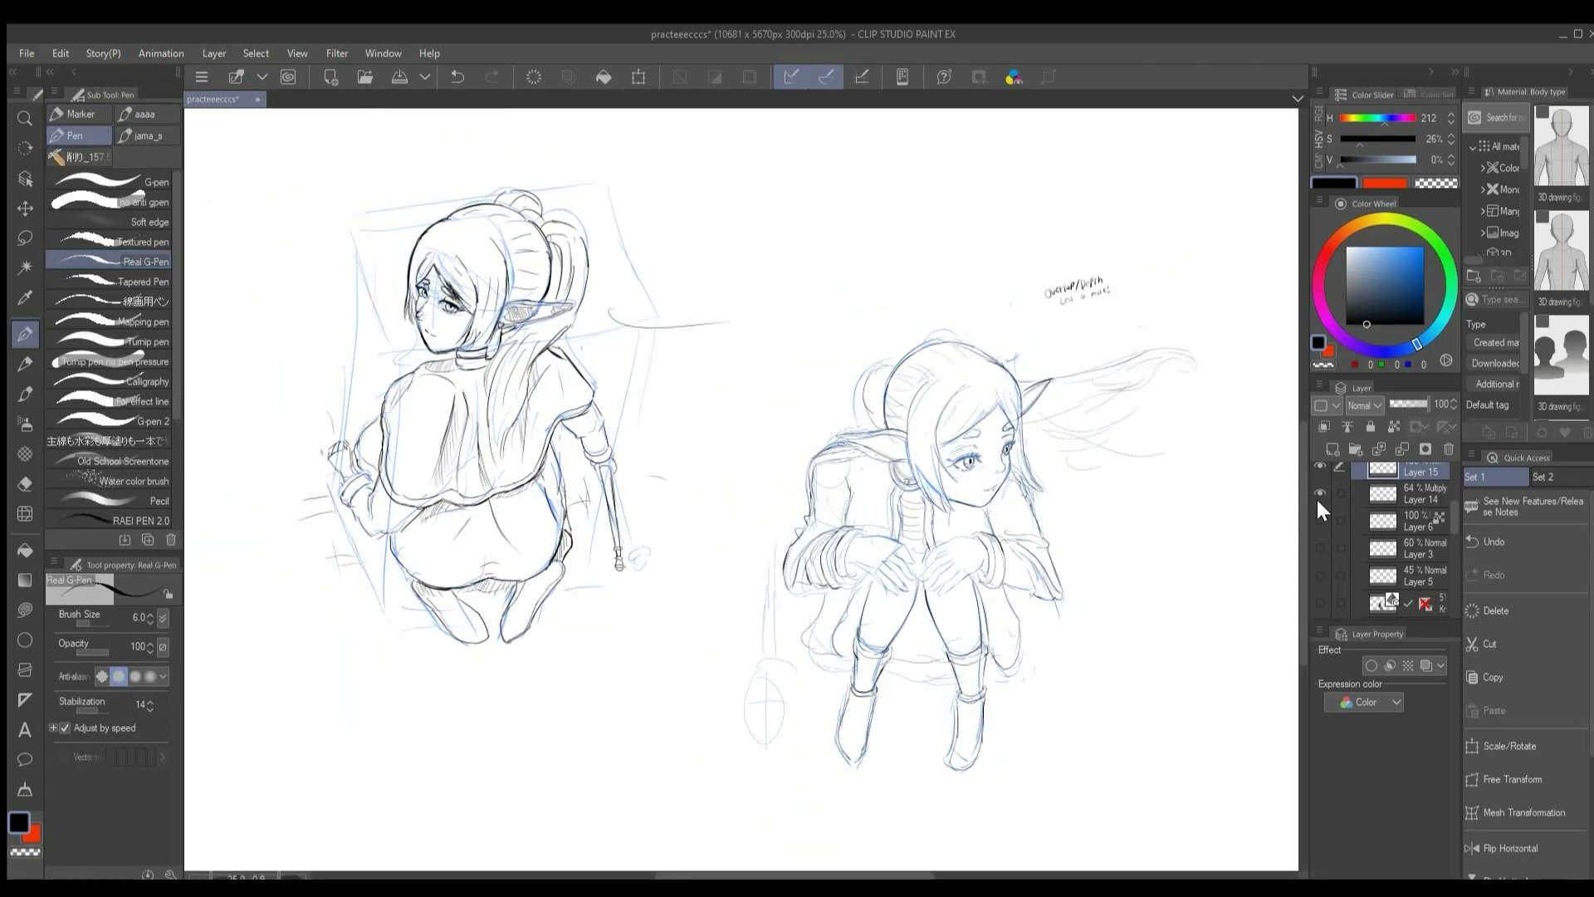
left_click(1337, 531)
Ink the near hand's wrist, back and fingers resting on the knee, undoing and erasing faulty strokes
scroll(1337, 503, "down", 1)
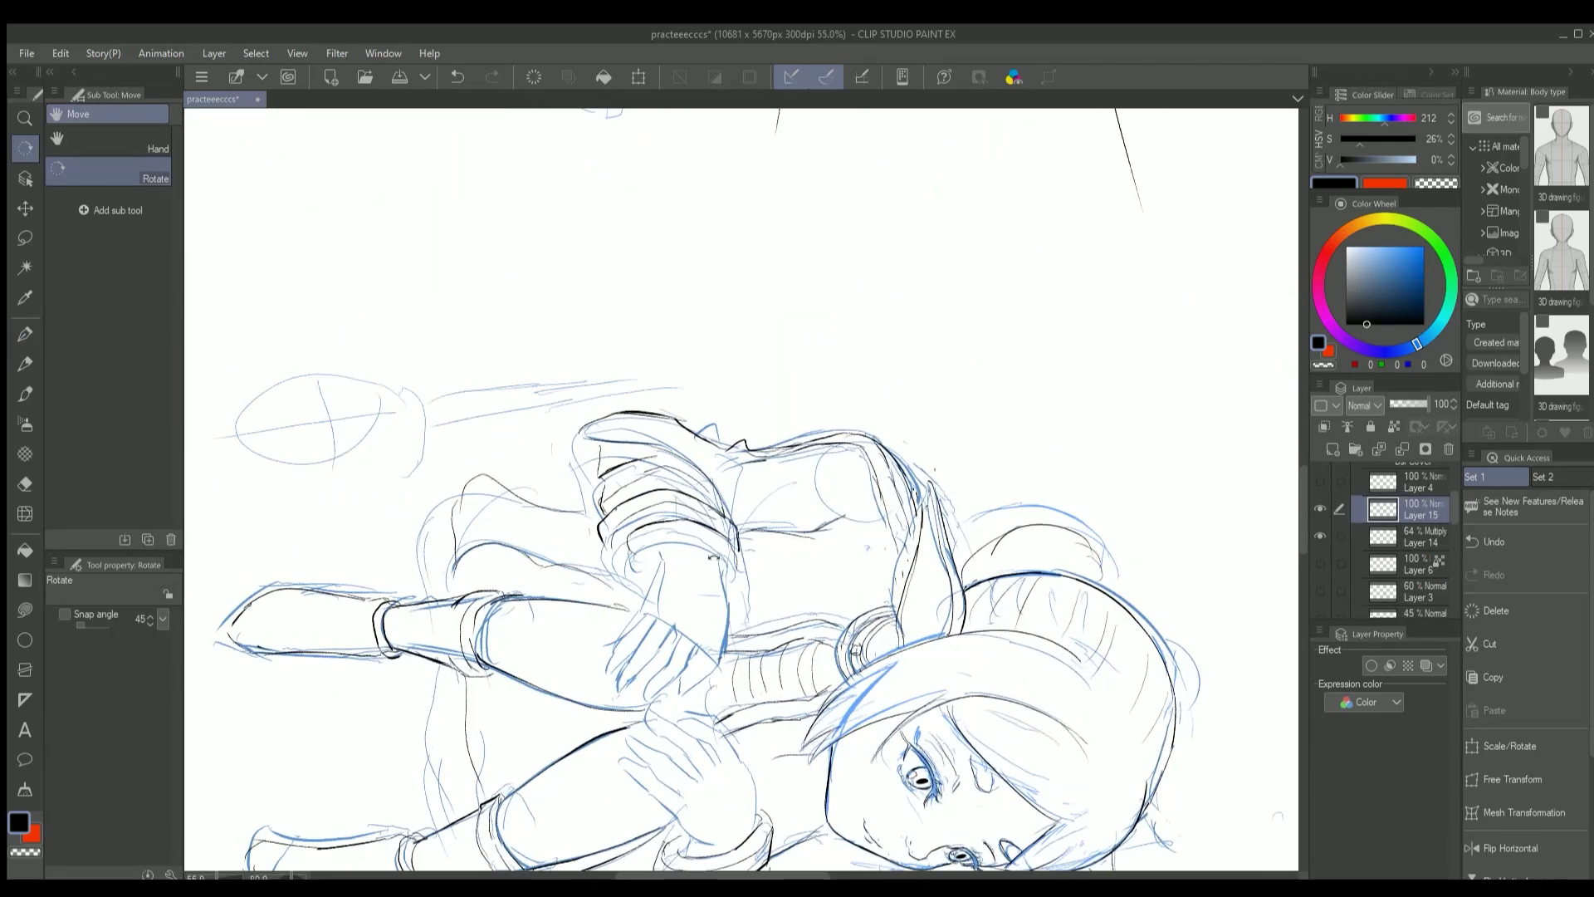
left_click_drag(801, 513, 831, 532)
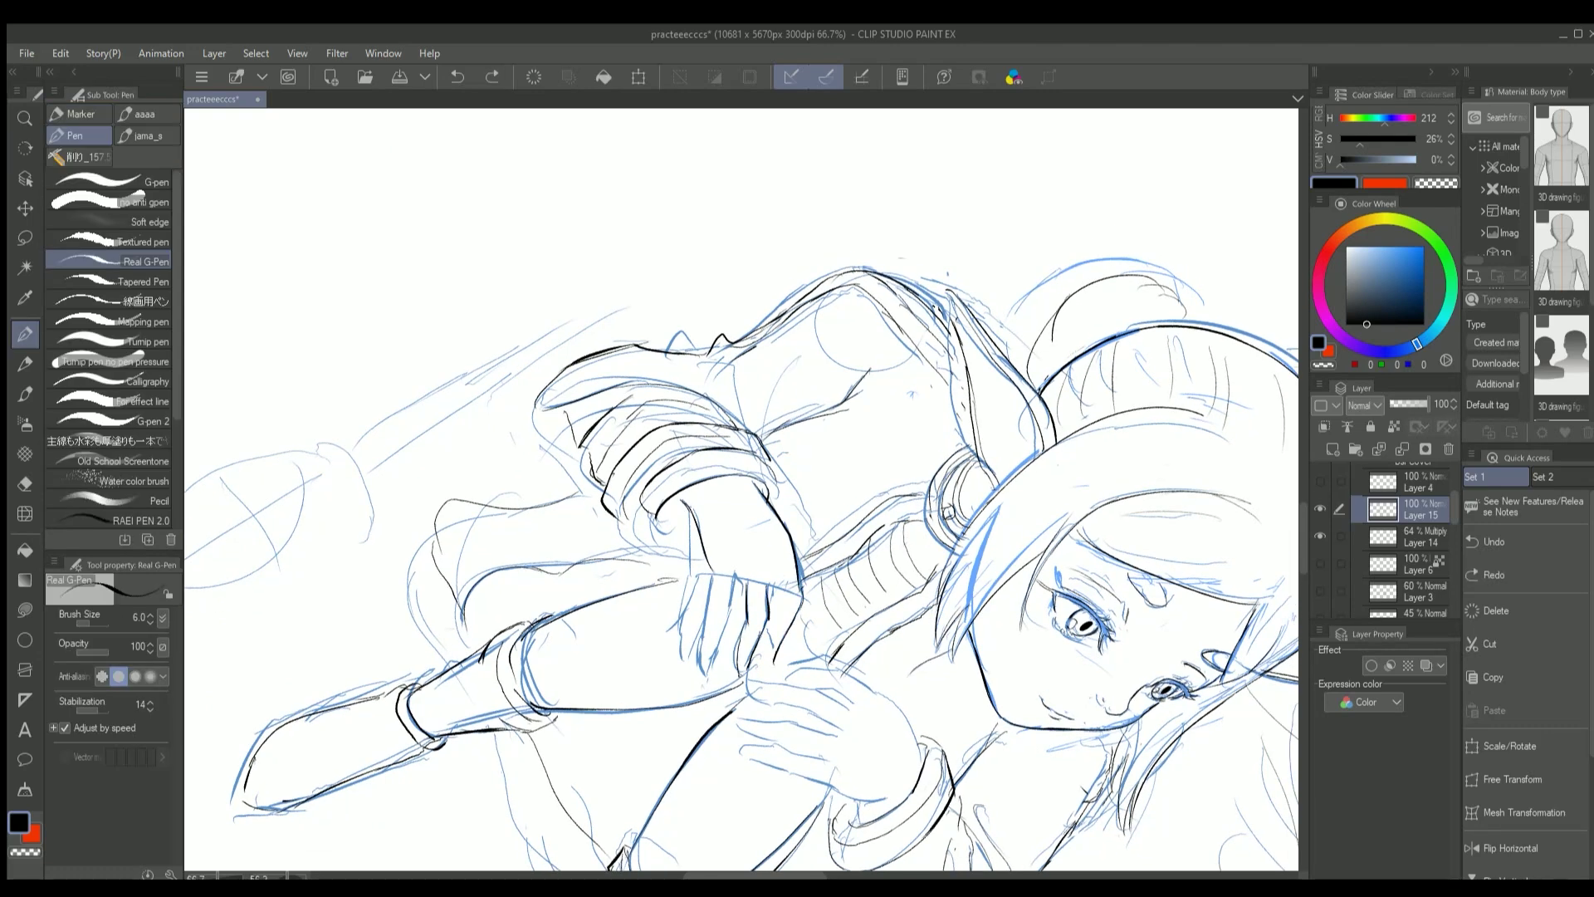
key("ctrl+z")
left_click_drag(754, 614, 753, 678)
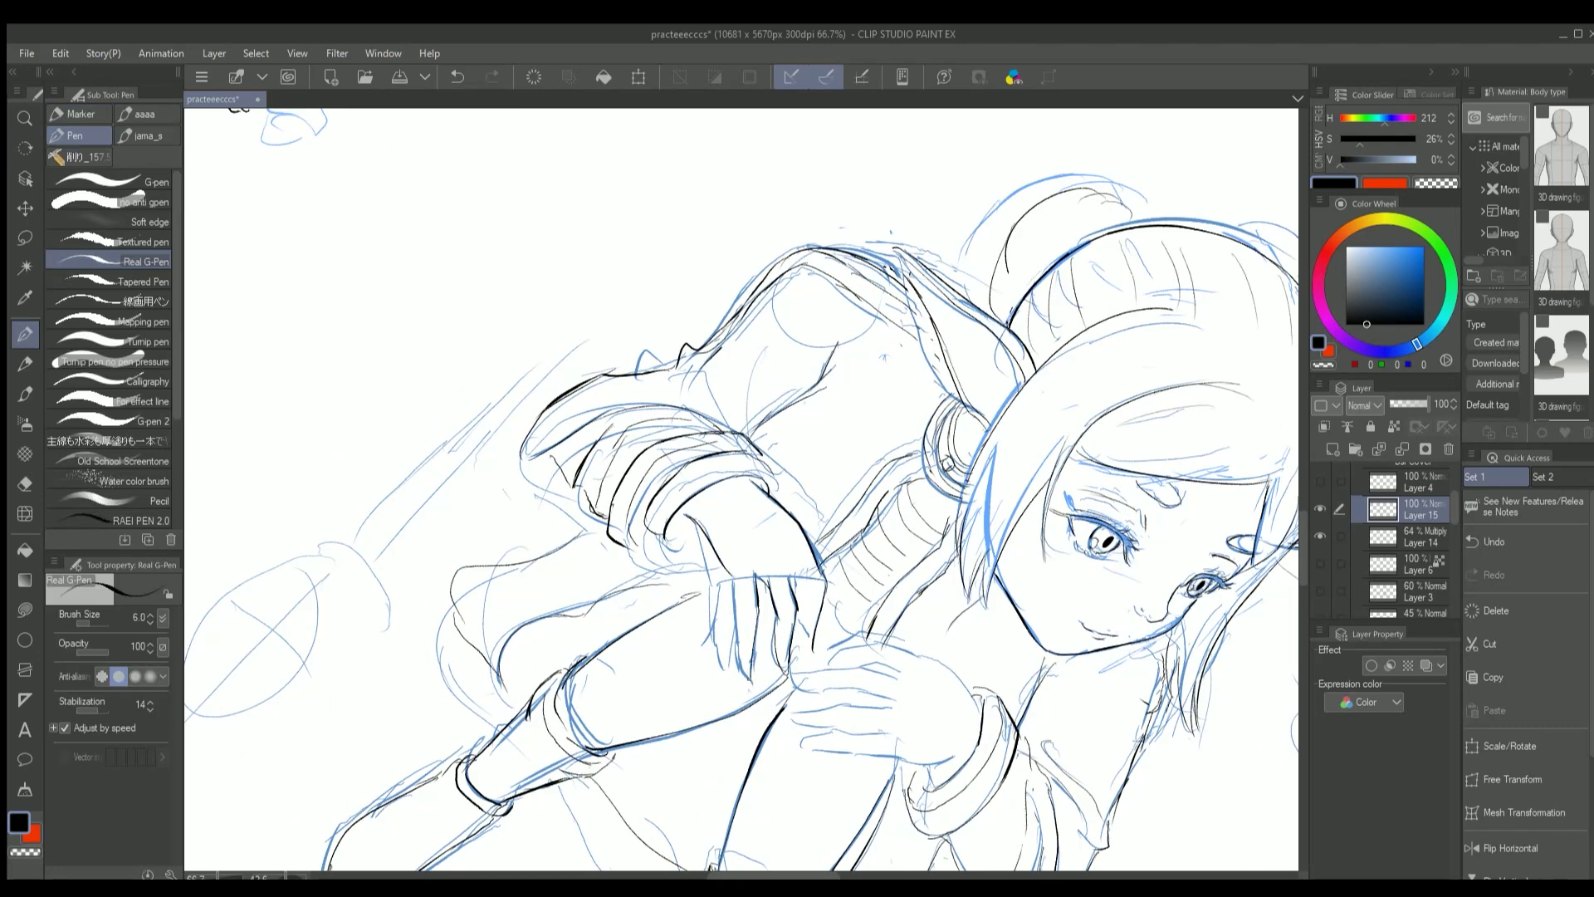
left_click_drag(739, 591, 730, 667)
key("ctrl+z")
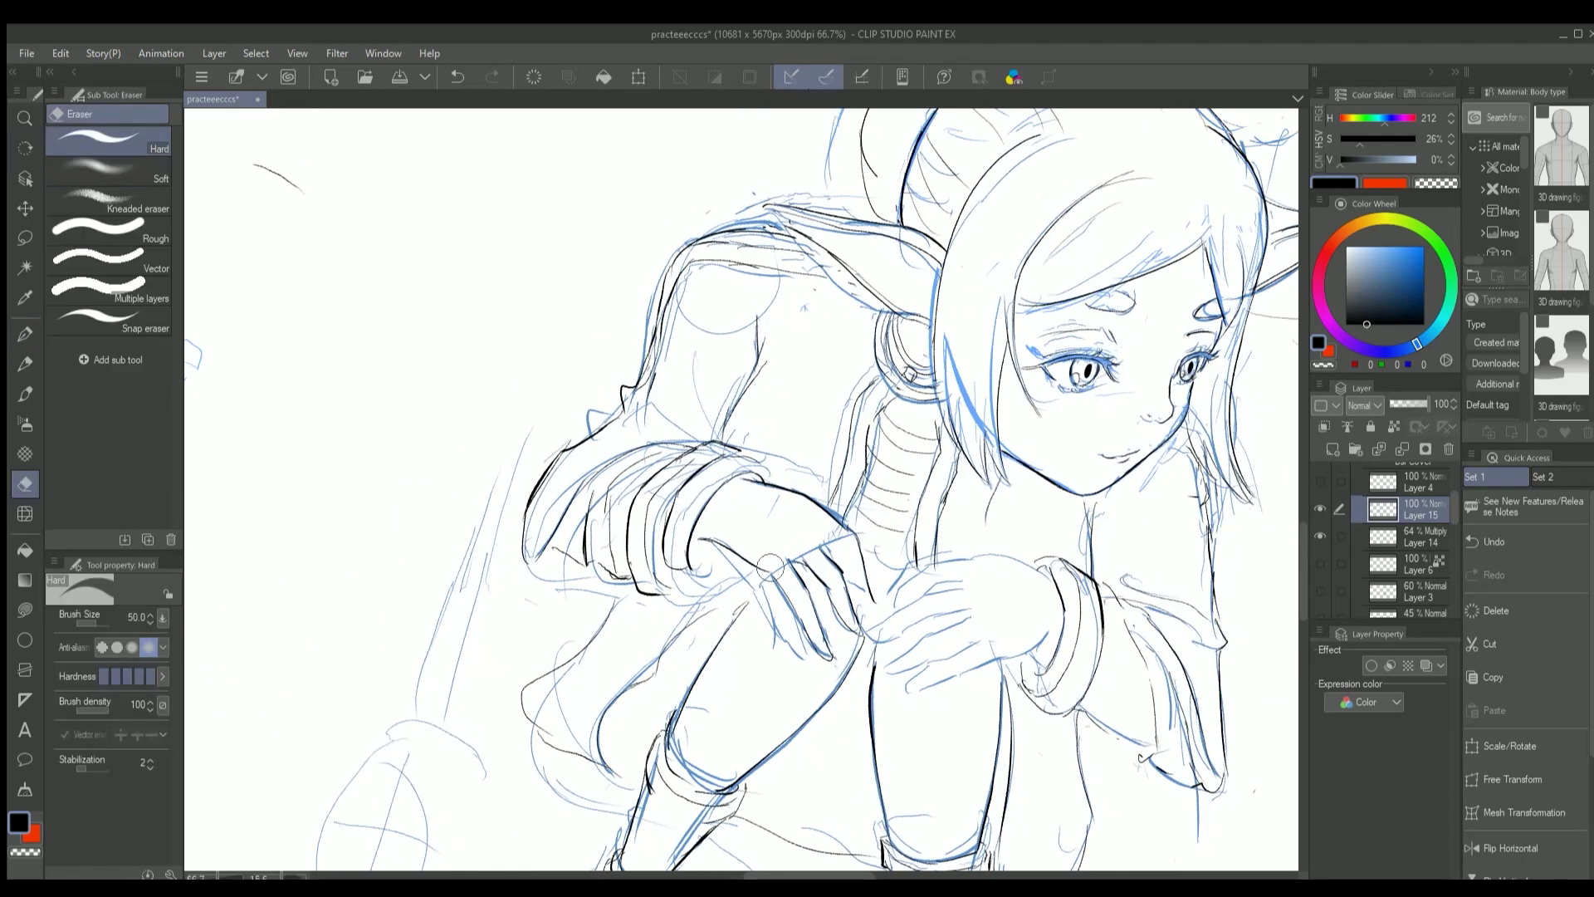
mouse_move(726, 553)
left_mouse_down()
mouse_move(806, 660)
mouse_move(913, 640)
mouse_move(748, 506)
mouse_move(875, 525)
mouse_move(990, 468)
mouse_move(975, 558)
mouse_move(888, 612)
left_mouse_up()
scroll(851, 590, "down", 1)
key("ctrl+z")
Ink the far hand's finger lines over the knee, undoing weak strokes, and hide the Layer 14 sketch
left_click_drag(924, 574, 910, 599)
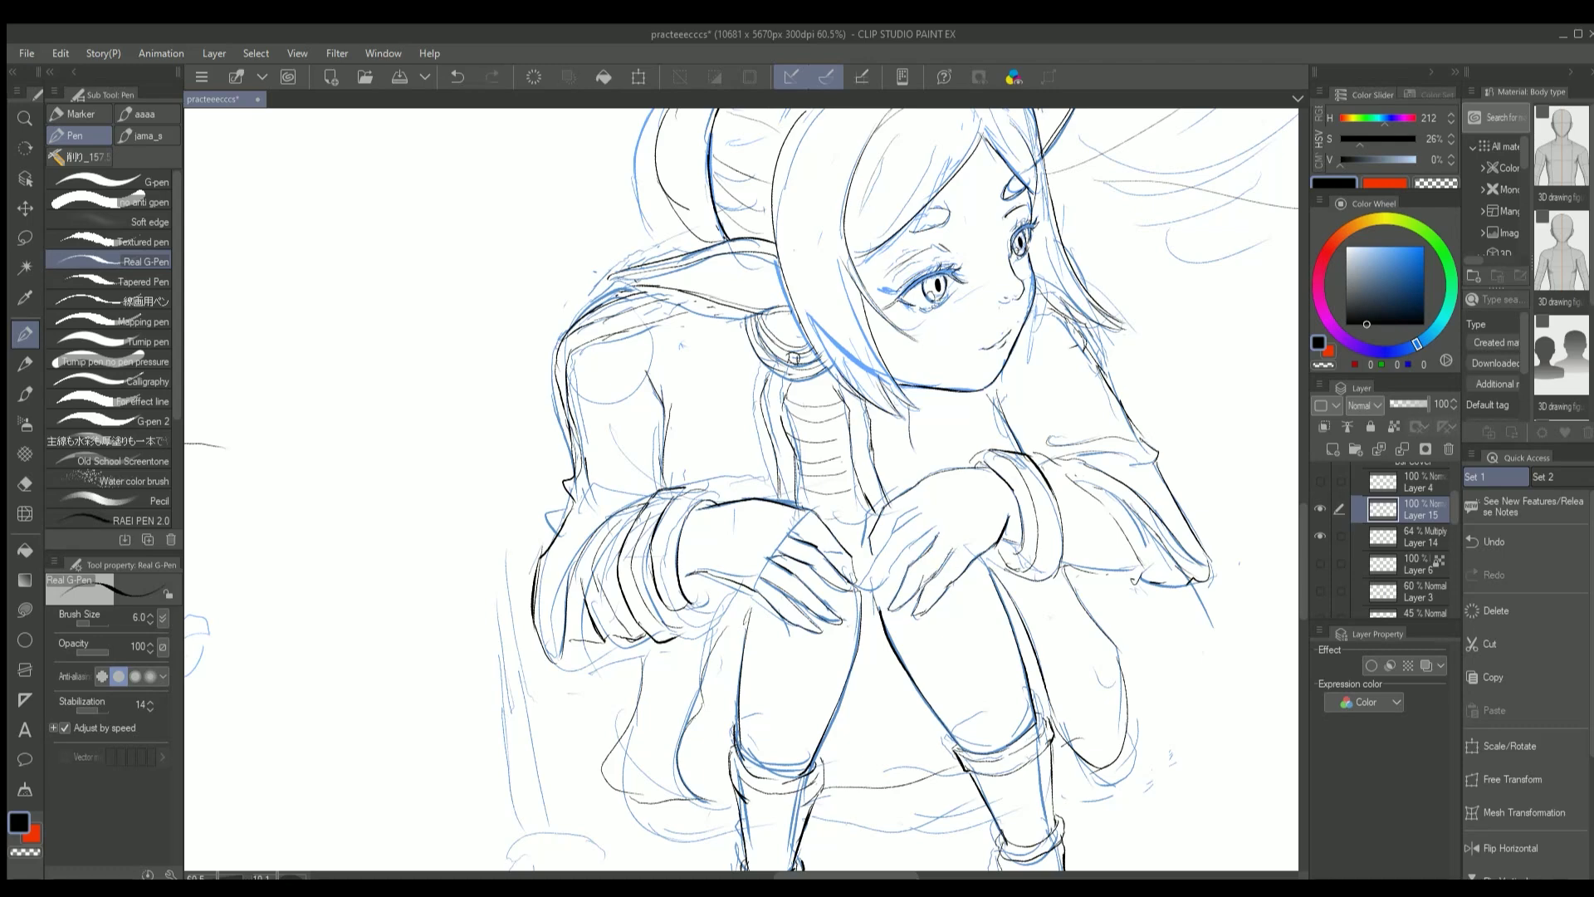
key("ctrl+z")
left_click_drag(937, 530, 887, 571)
left_click_drag(890, 537, 866, 574)
left_click_drag(876, 564, 859, 586)
key("ctrl+z")
left_click_drag(918, 512, 893, 532)
left_click(1320, 535)
scroll(1002, 710, "down", 4)
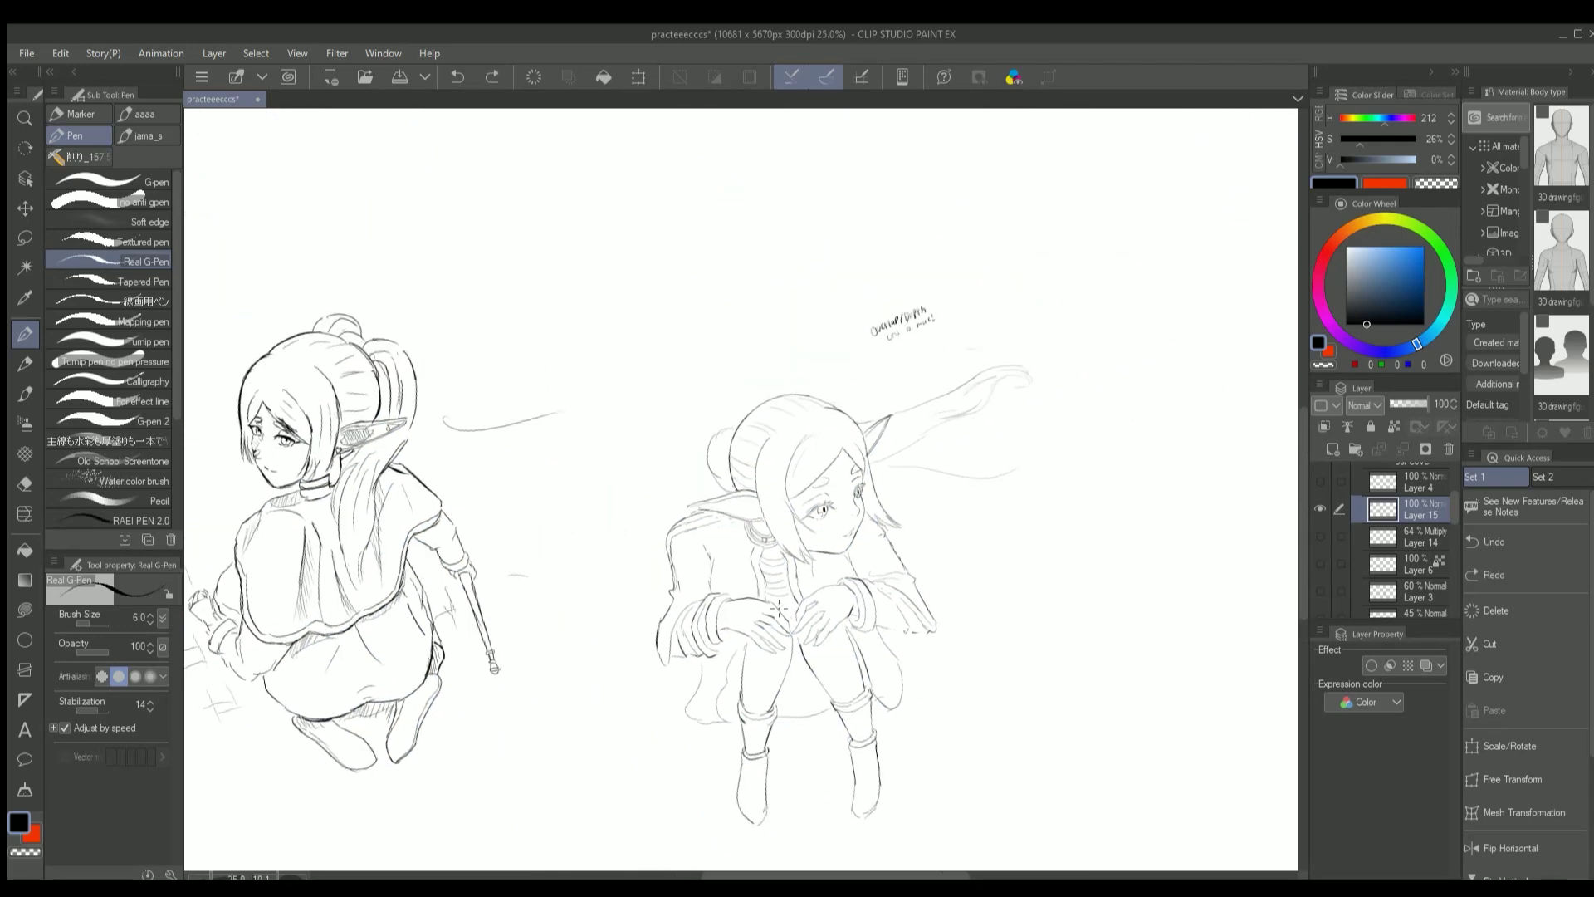
Ink the short clothing line hanging between the knees, replacing an undone stroke
scroll(777, 622, "up", 1)
scroll(797, 681, "up", 1)
key("ctrl+z")
left_click_drag(798, 684, 799, 692)
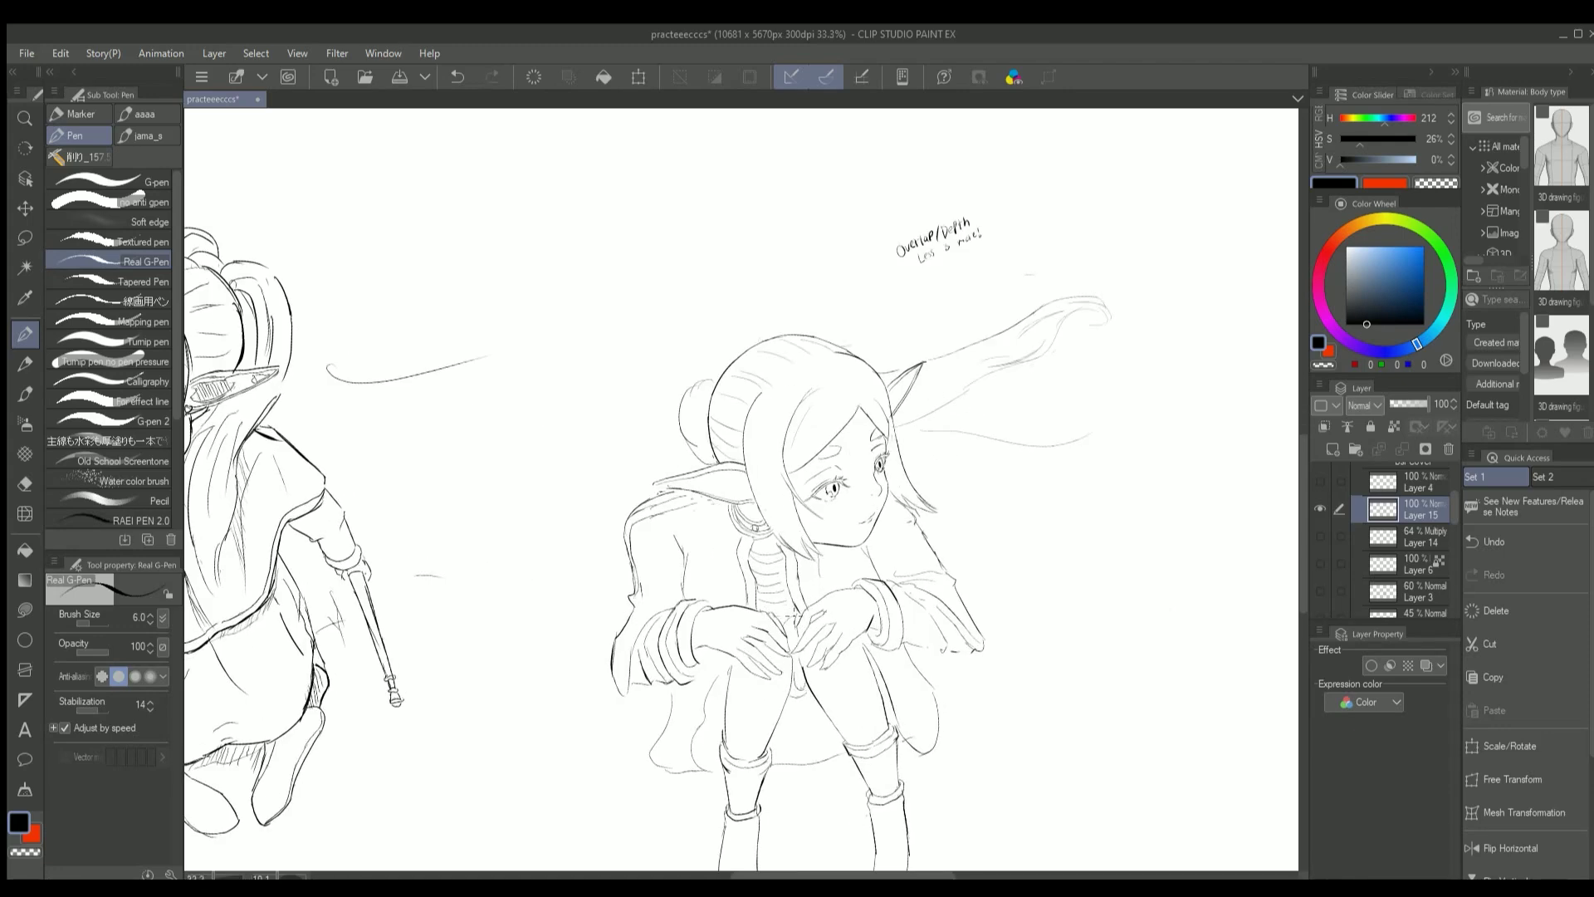
scroll(808, 590, "down", 1)
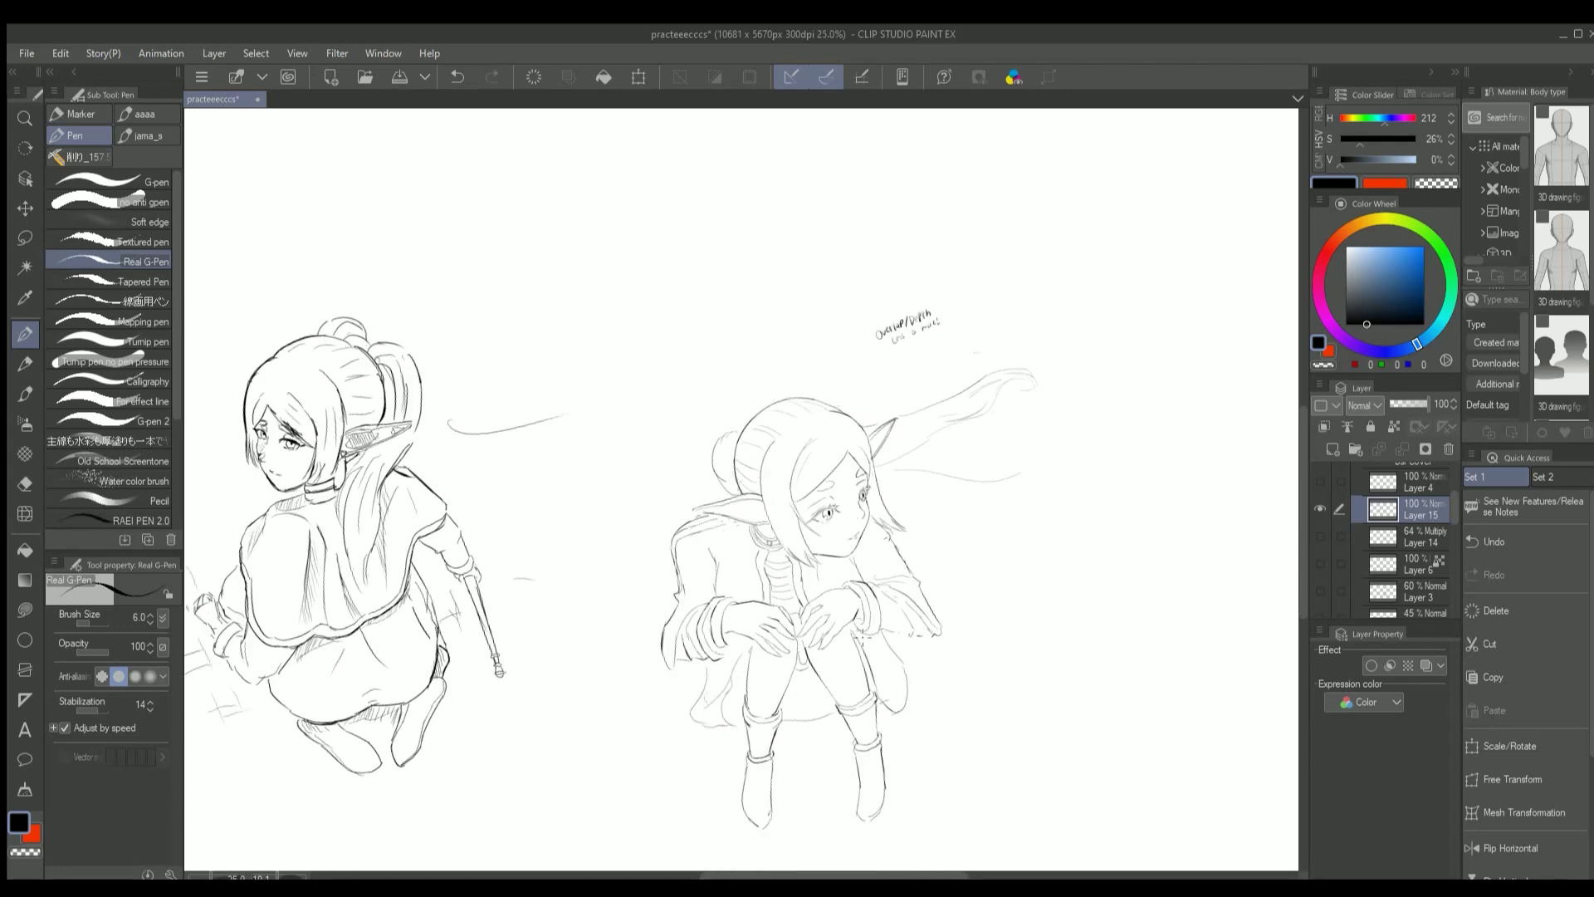
Undo the last stroke and ink fold lines in the coat's lower part beside the near leg
scroll(902, 660, "down", 2)
key("r")
left_click_drag(905, 660, 936, 618)
scroll(930, 656, "down", 1)
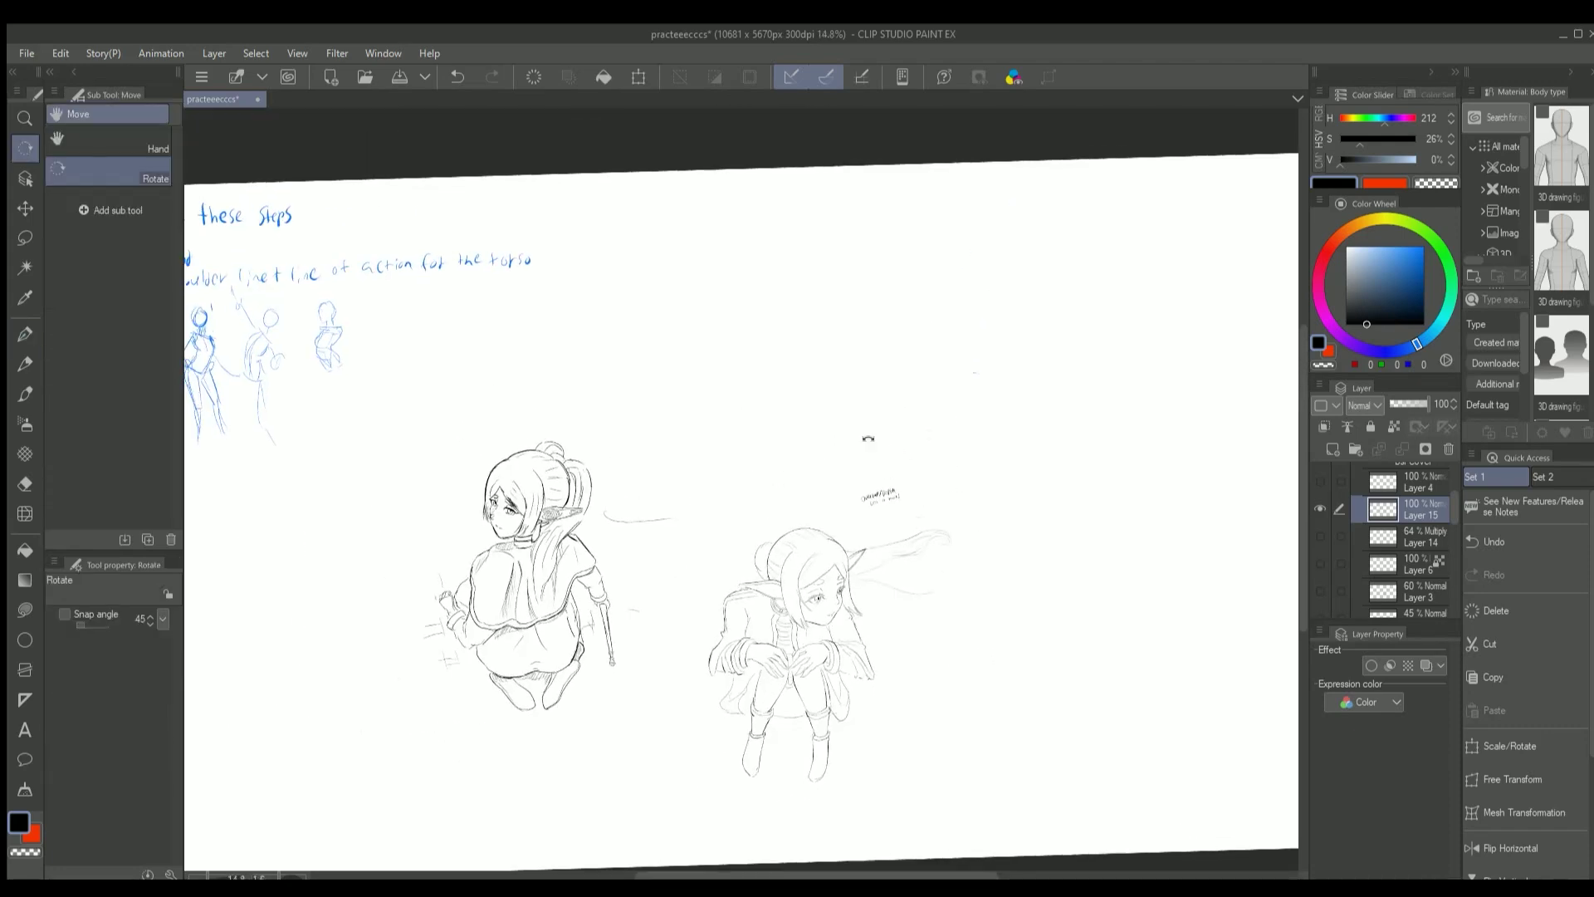
key("ctrl+z")
key("p")
left_click_drag(704, 708, 702, 737)
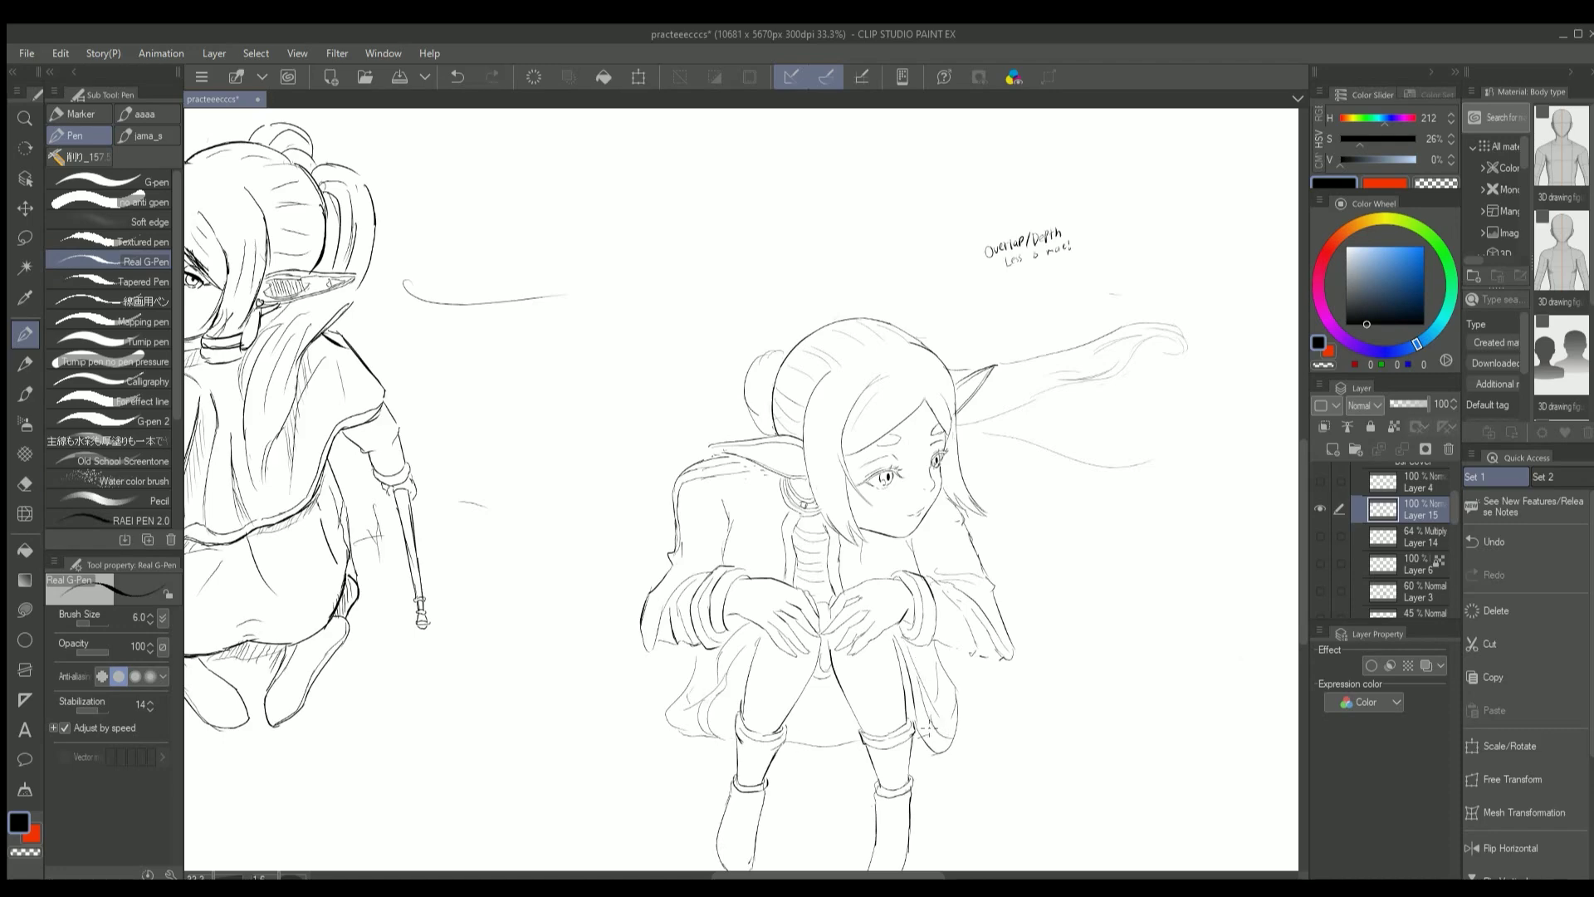
Show the Layer 14 sketch and ink the skirt's hem between the legs
scroll(925, 731, "down", 5)
left_click(1313, 537)
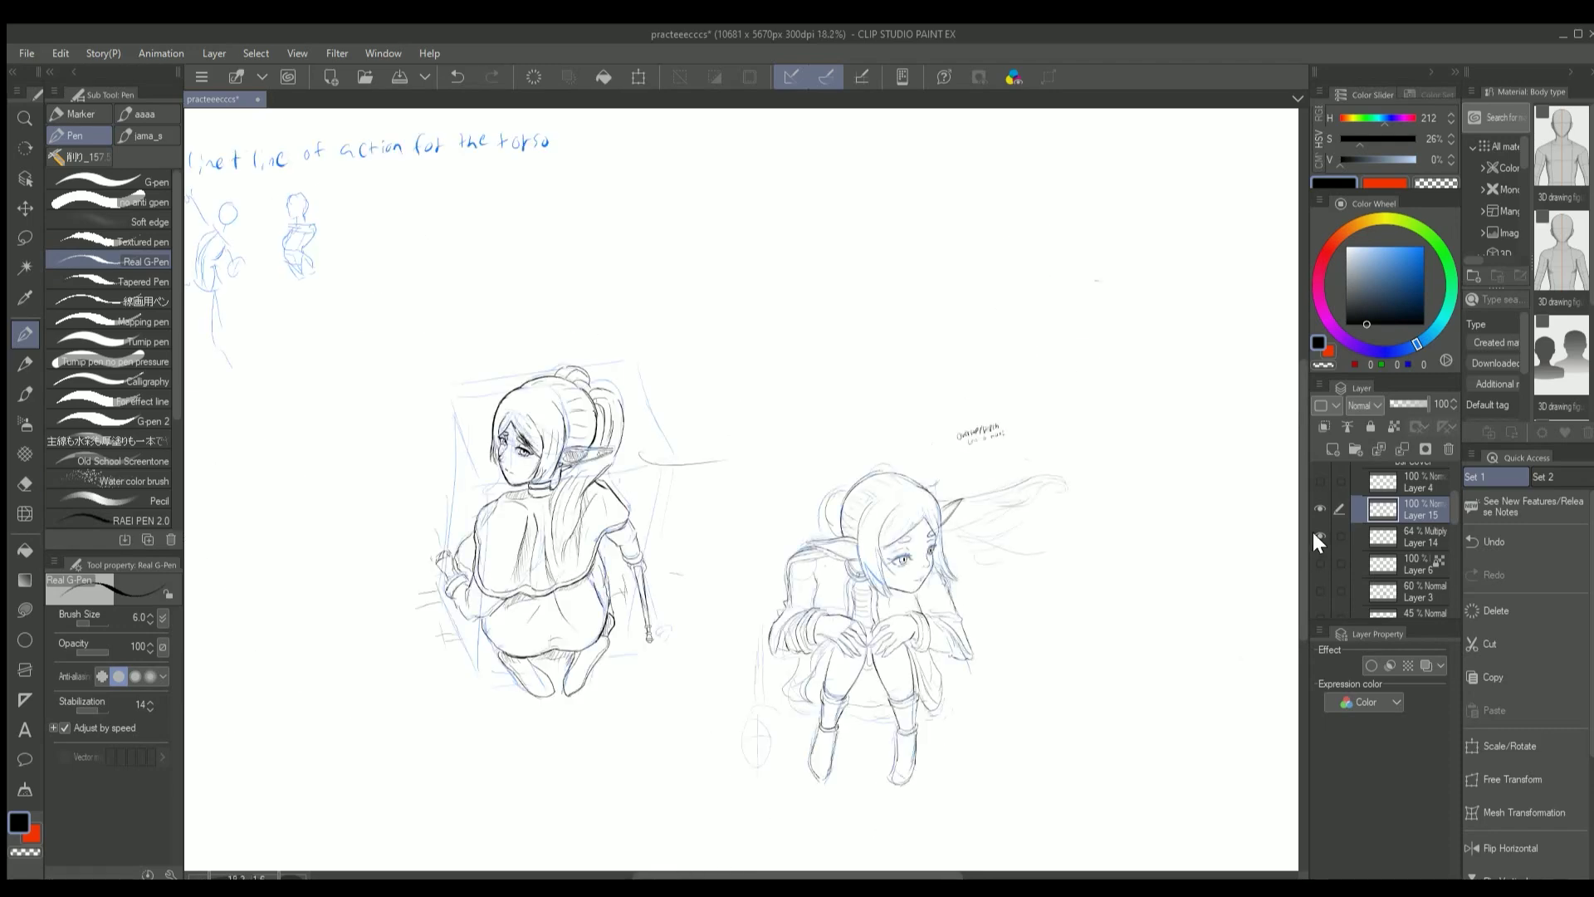
left_click(1320, 563)
scroll(866, 696, "up", 2)
mouse_move(823, 725)
left_mouse_down()
mouse_move(874, 715)
mouse_move(832, 704)
mouse_move(884, 697)
mouse_move(840, 700)
left_mouse_up()
Set the pen's brush size to 10, undo the last stroke, and hide the Layer 14 sketch
key("bracketright")
key("bracketright")
key("bracketright")
key("ctrl+z")
left_click(1320, 536)
scroll(1403, 540, "down", 1)
scroll(748, 498, "down", 3)
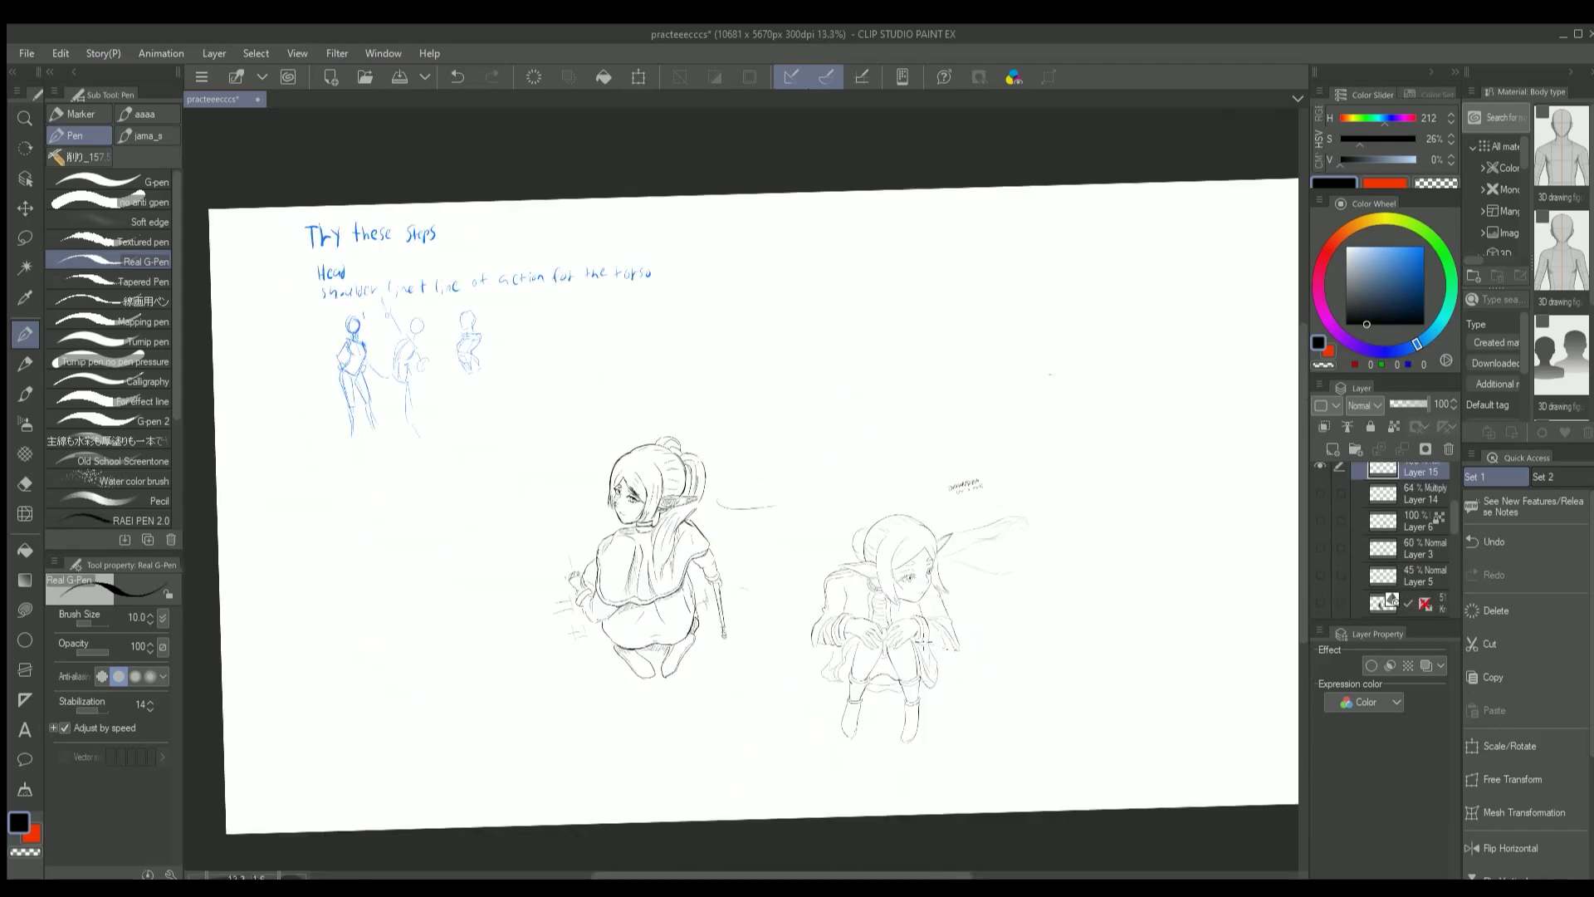
Ink the inner thigh and skirt lines between the legs with a heavier stroke
key("ctrl+0")
scroll(880, 664, "up", 2)
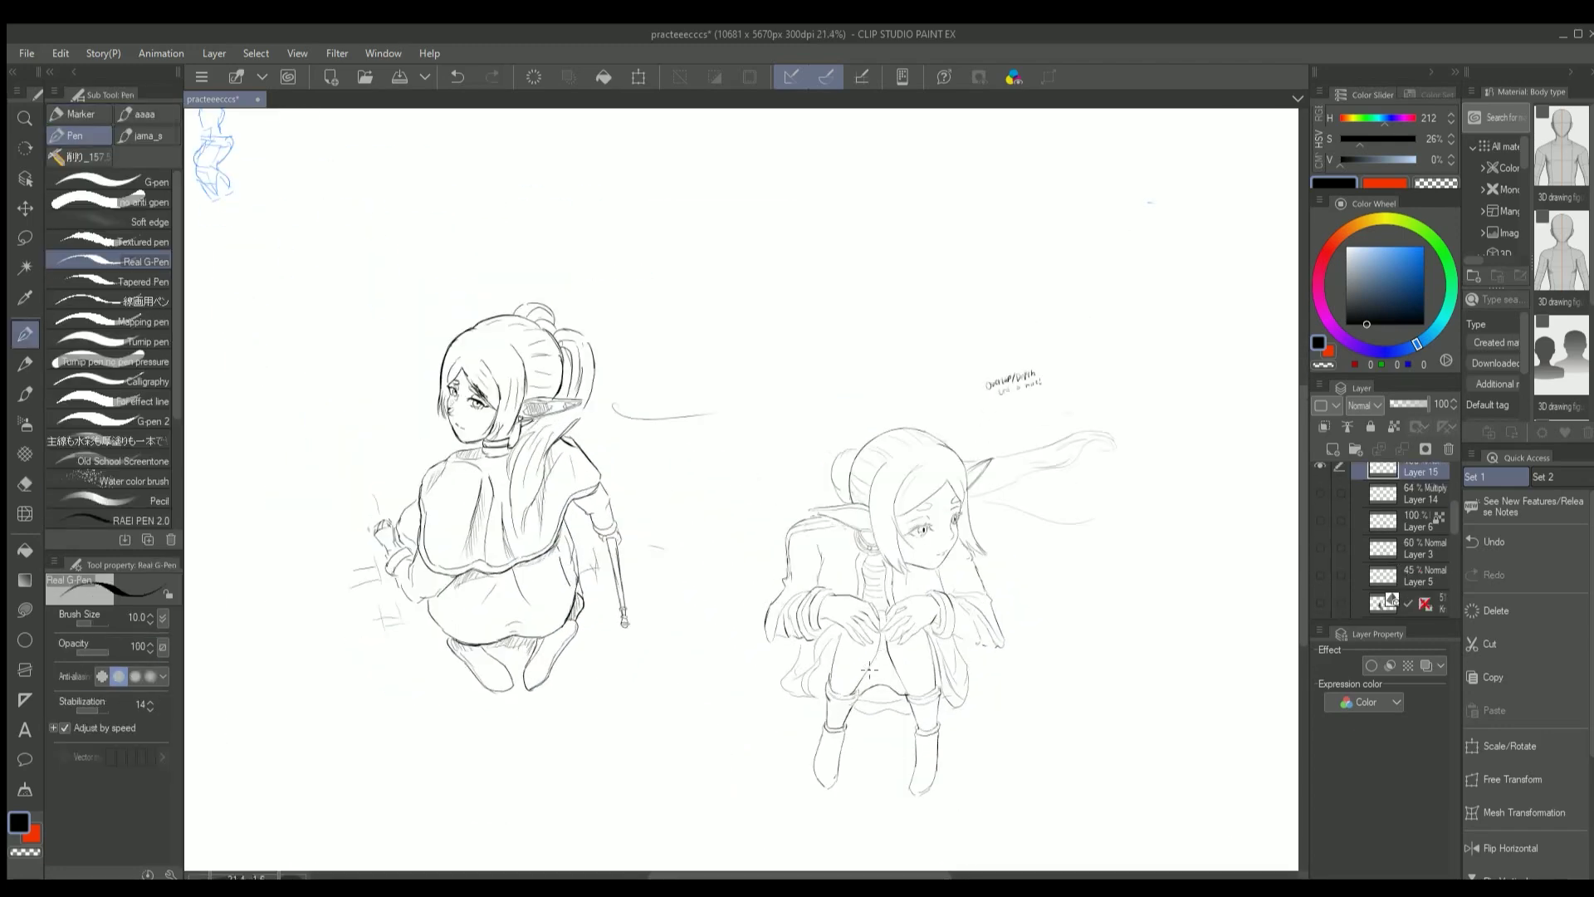
left_click_drag(875, 668, 896, 684)
scroll(898, 658, "up", 1)
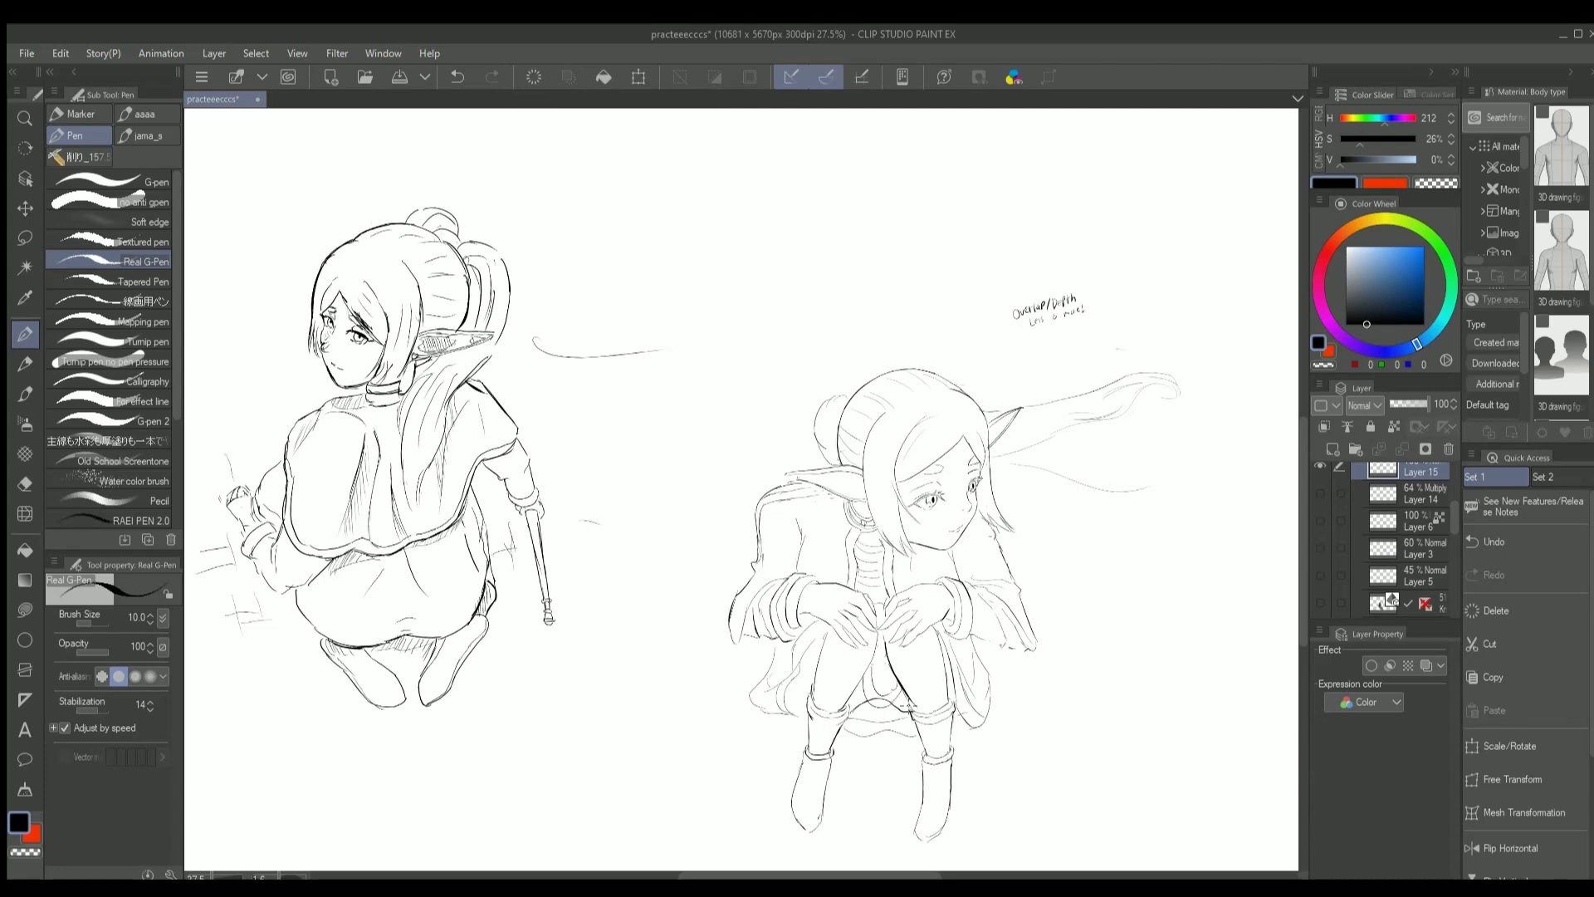
Ink the lower windblown hair strand with its inner flow lines and curled tip, redoing one stroke
left_click_drag(990, 461, 1176, 456)
left_click_drag(1043, 465, 1117, 472)
scroll(1067, 478, "up", 2)
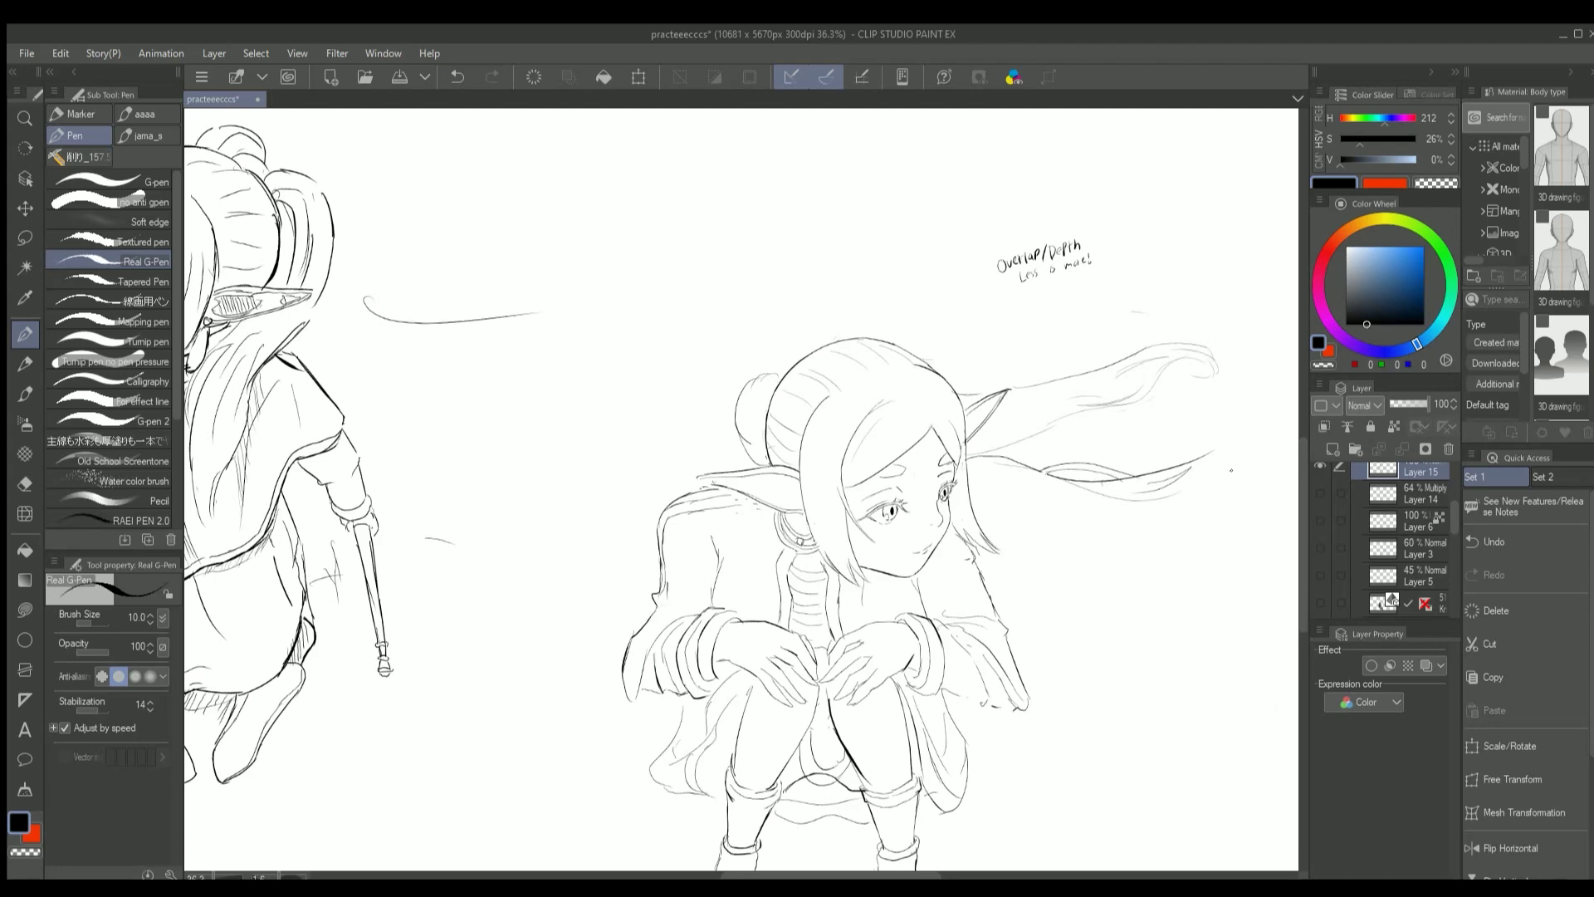
mouse_move(1212, 448)
left_mouse_down()
mouse_move(1266, 453)
mouse_move(1188, 517)
left_mouse_up()
key("ctrl+z")
left_click_drag(992, 523, 1183, 510)
key("e")
key("p")
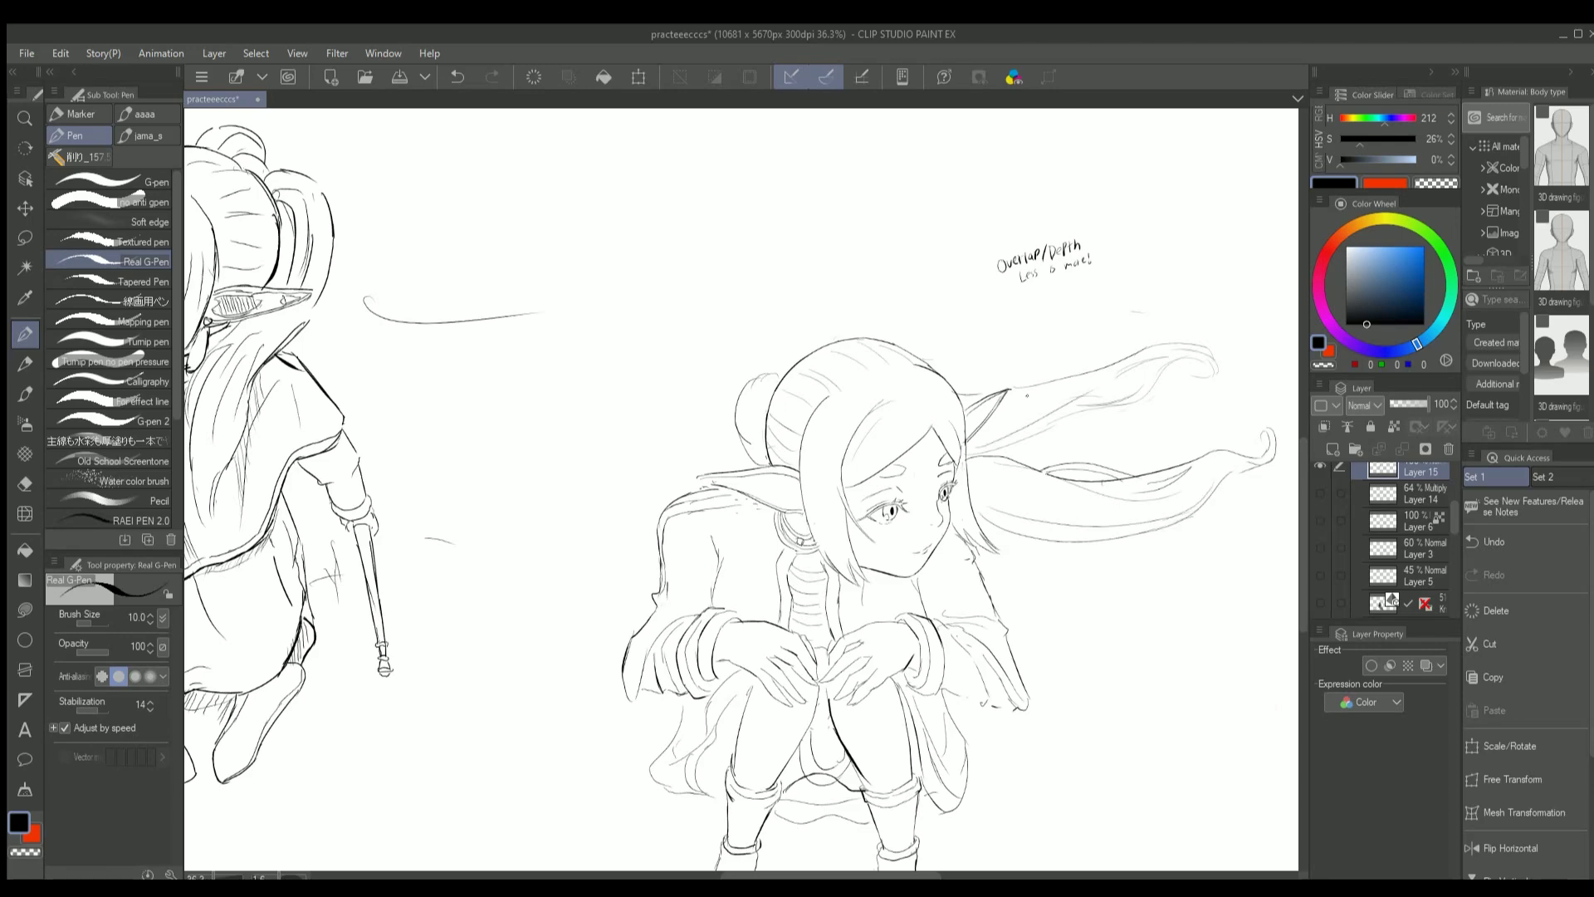
Touch up the sleeve contours and the far ear's inner line, undoing unsatisfactory strokes
scroll(742, 490, "down", 3)
scroll(742, 490, "up", 2)
left_click(693, 582)
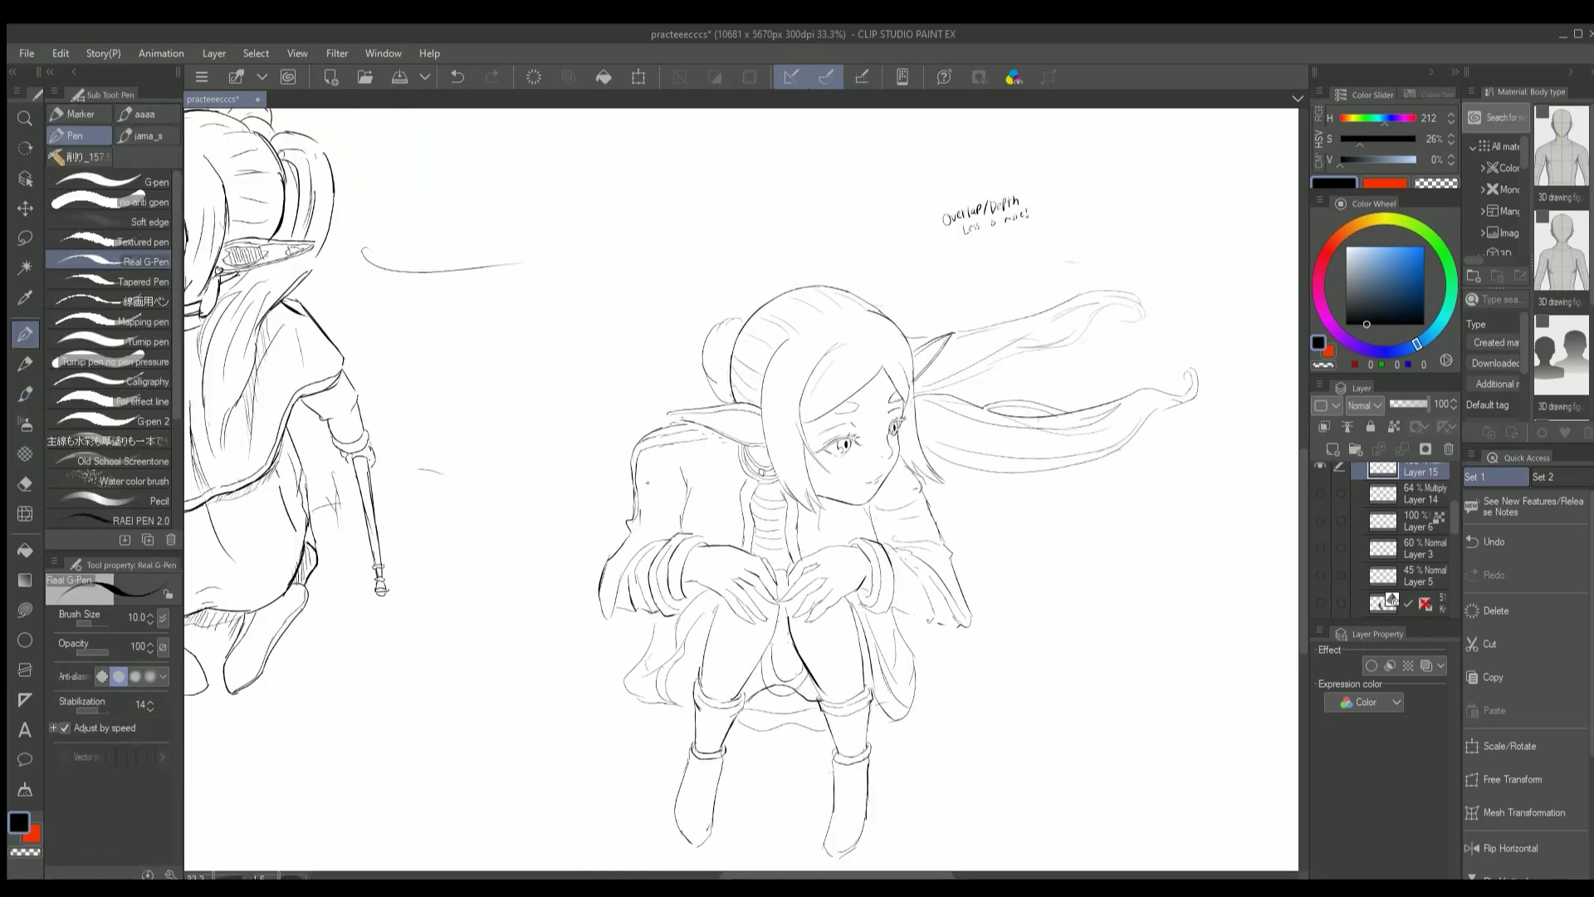
scroll(741, 489, "up", 2)
key("ctrl+z")
scroll(742, 490, "down", 2)
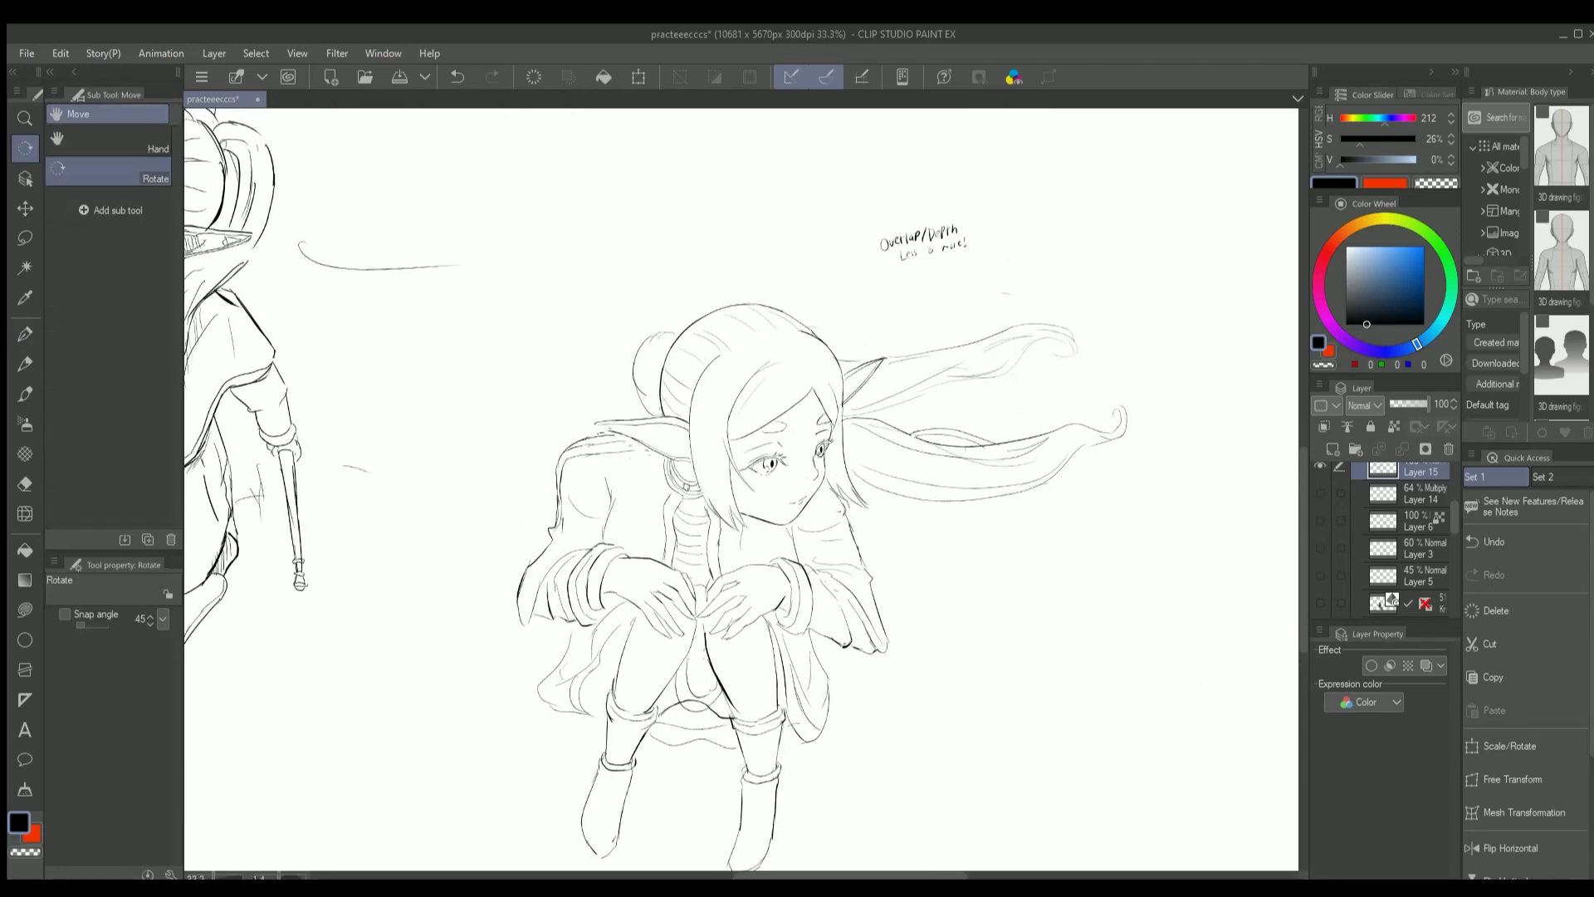
key("ctrl+z")
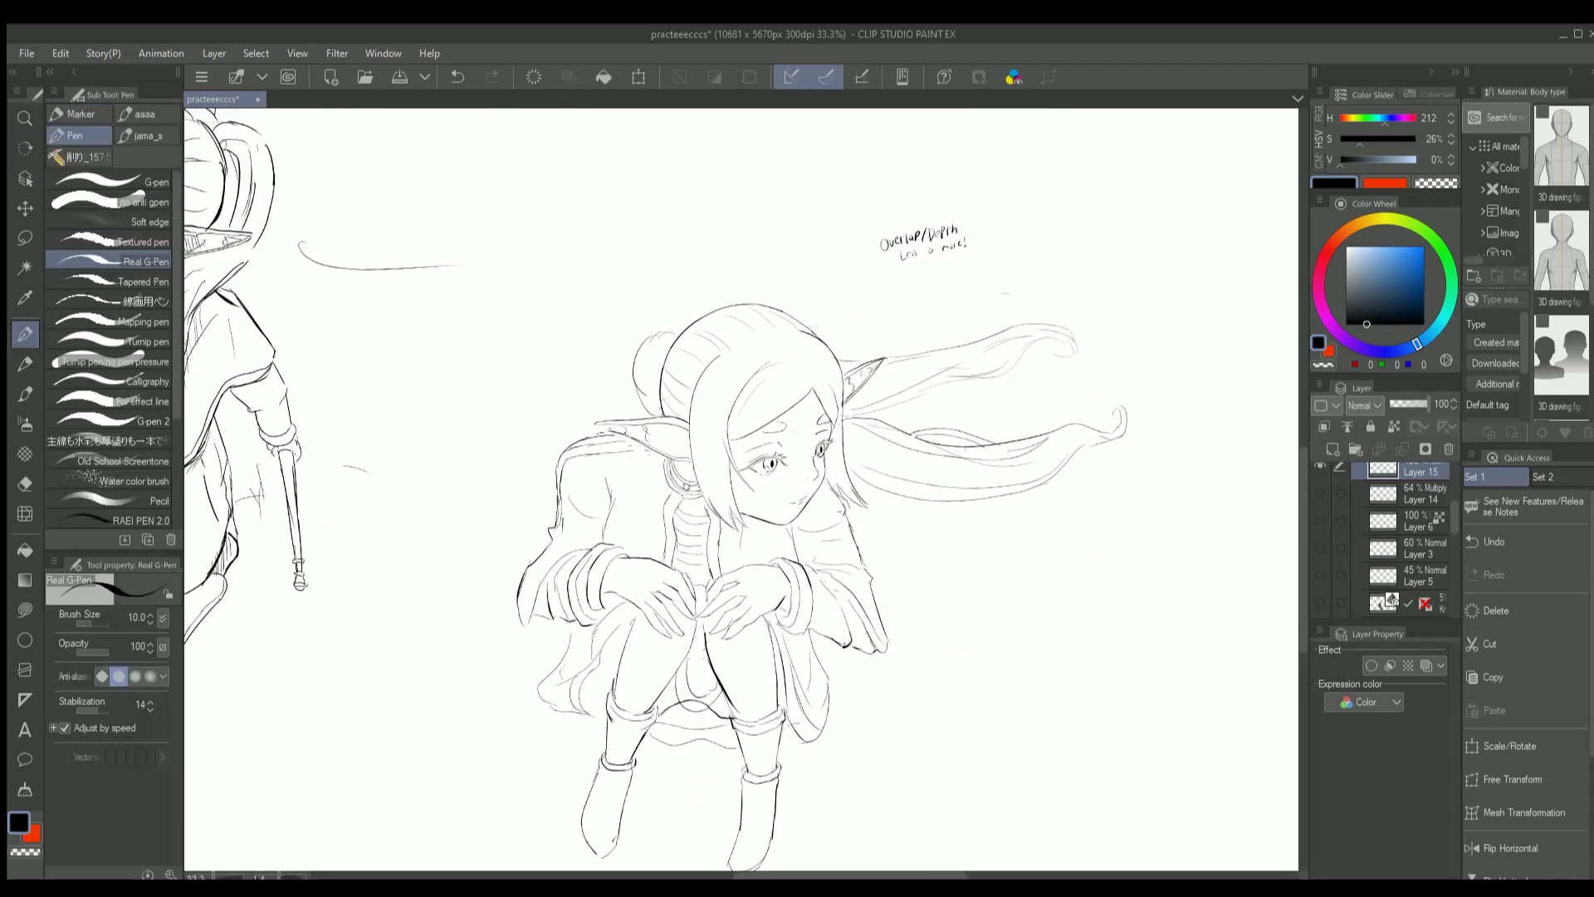
Erase and redraw the curved inner skirt line between the thighs with the pen
key("e")
scroll(1022, 509, "down", 2)
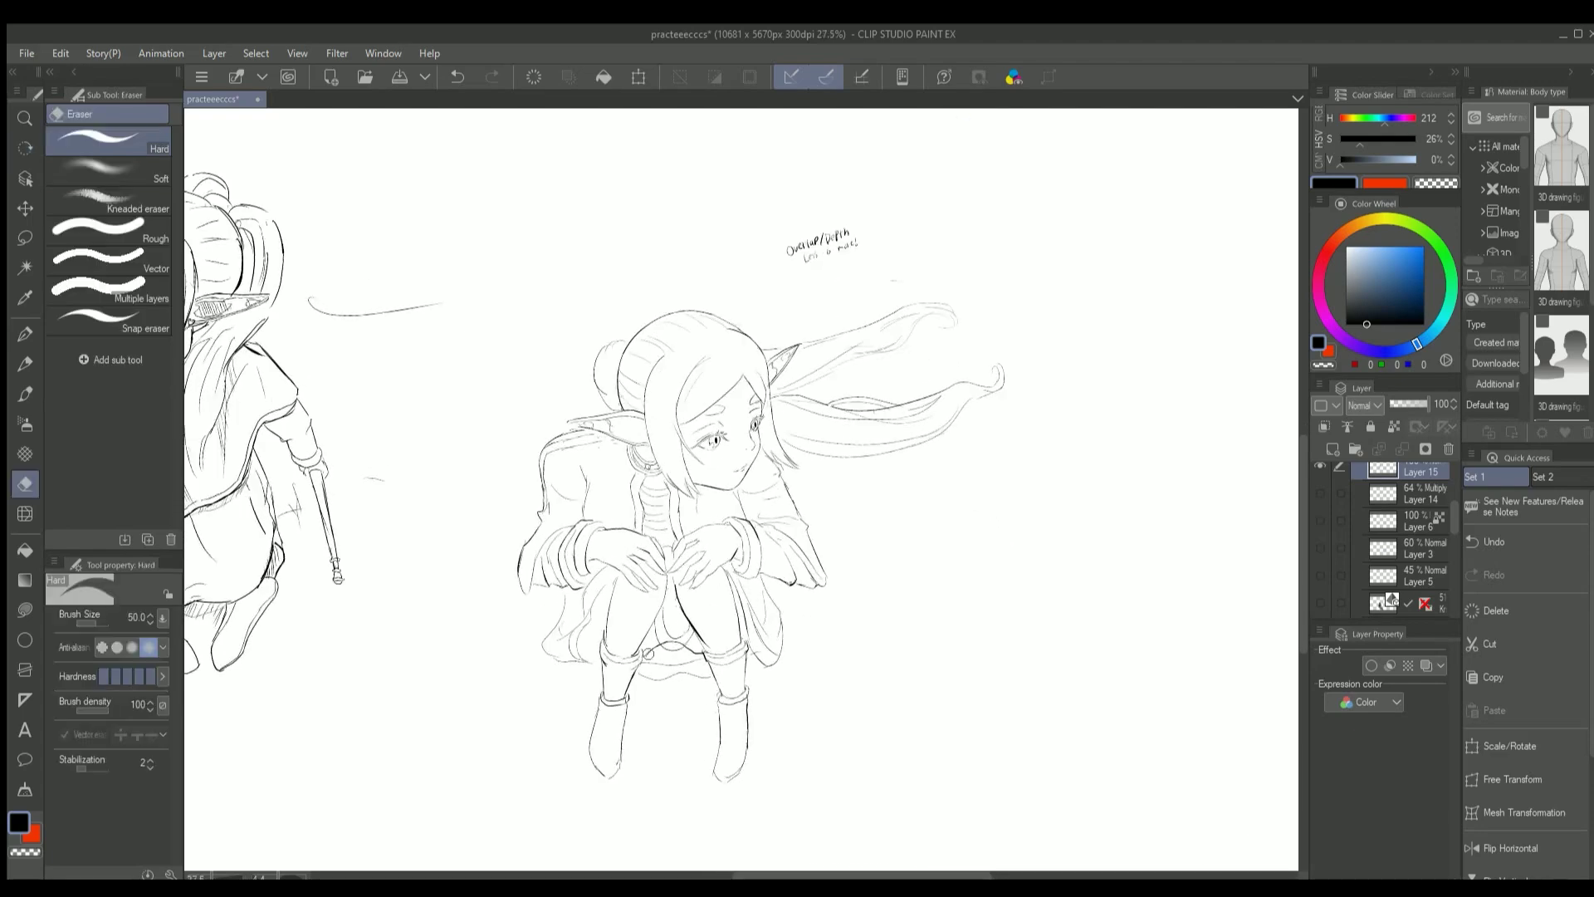
key("p")
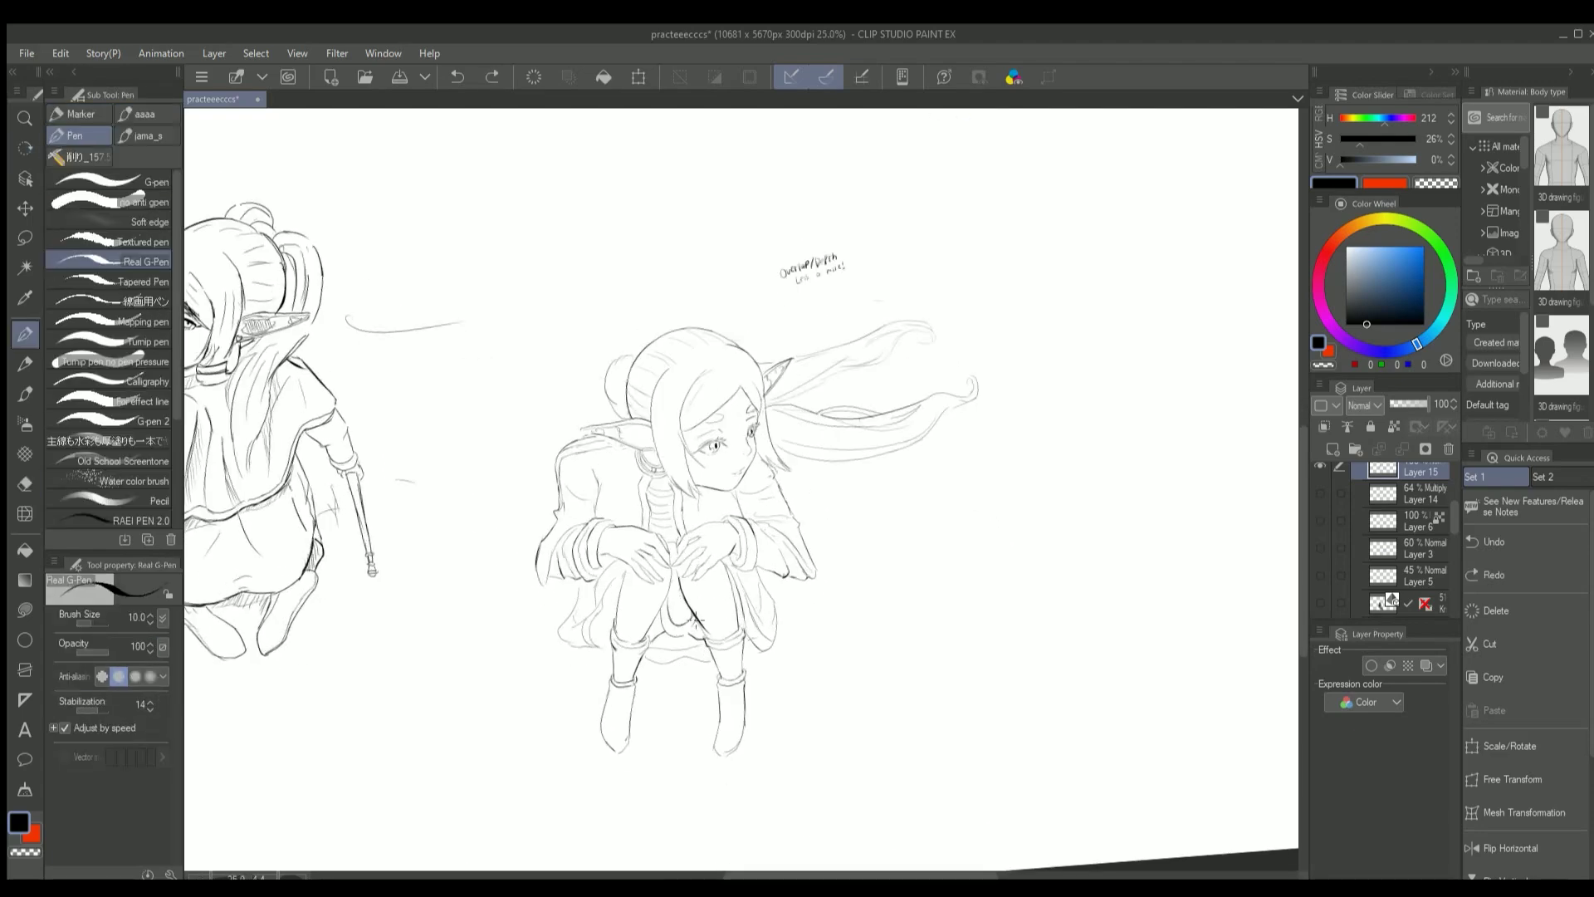
scroll(671, 596, "up", 1)
key("e")
left_click_drag(701, 615, 712, 639)
key("p")
key("e")
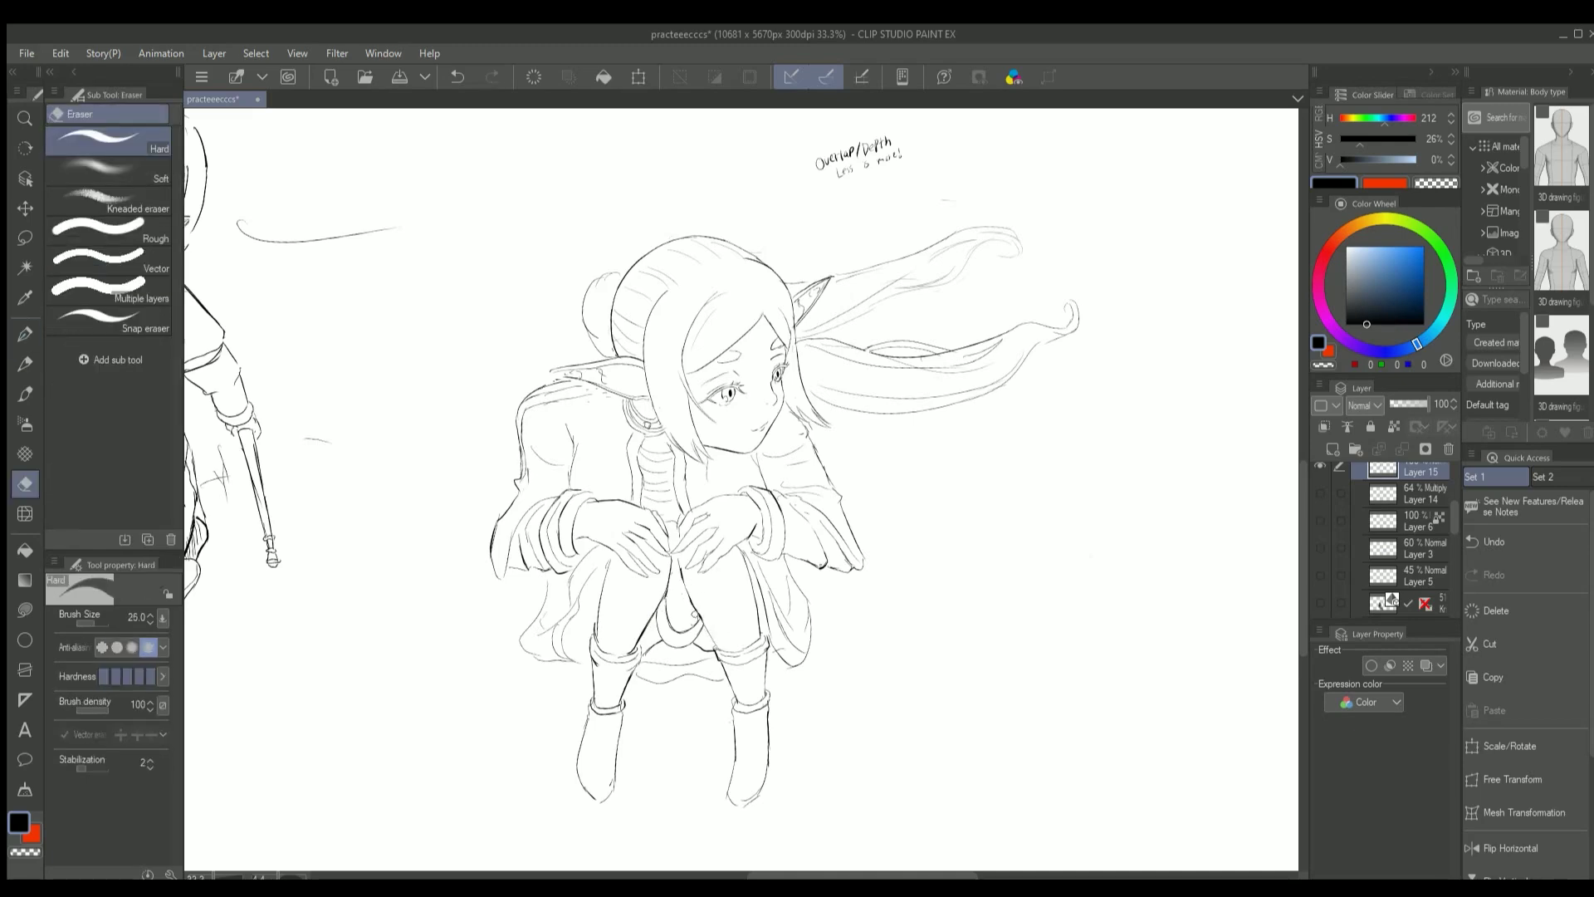
key("p")
left_click_drag(691, 592, 731, 599)
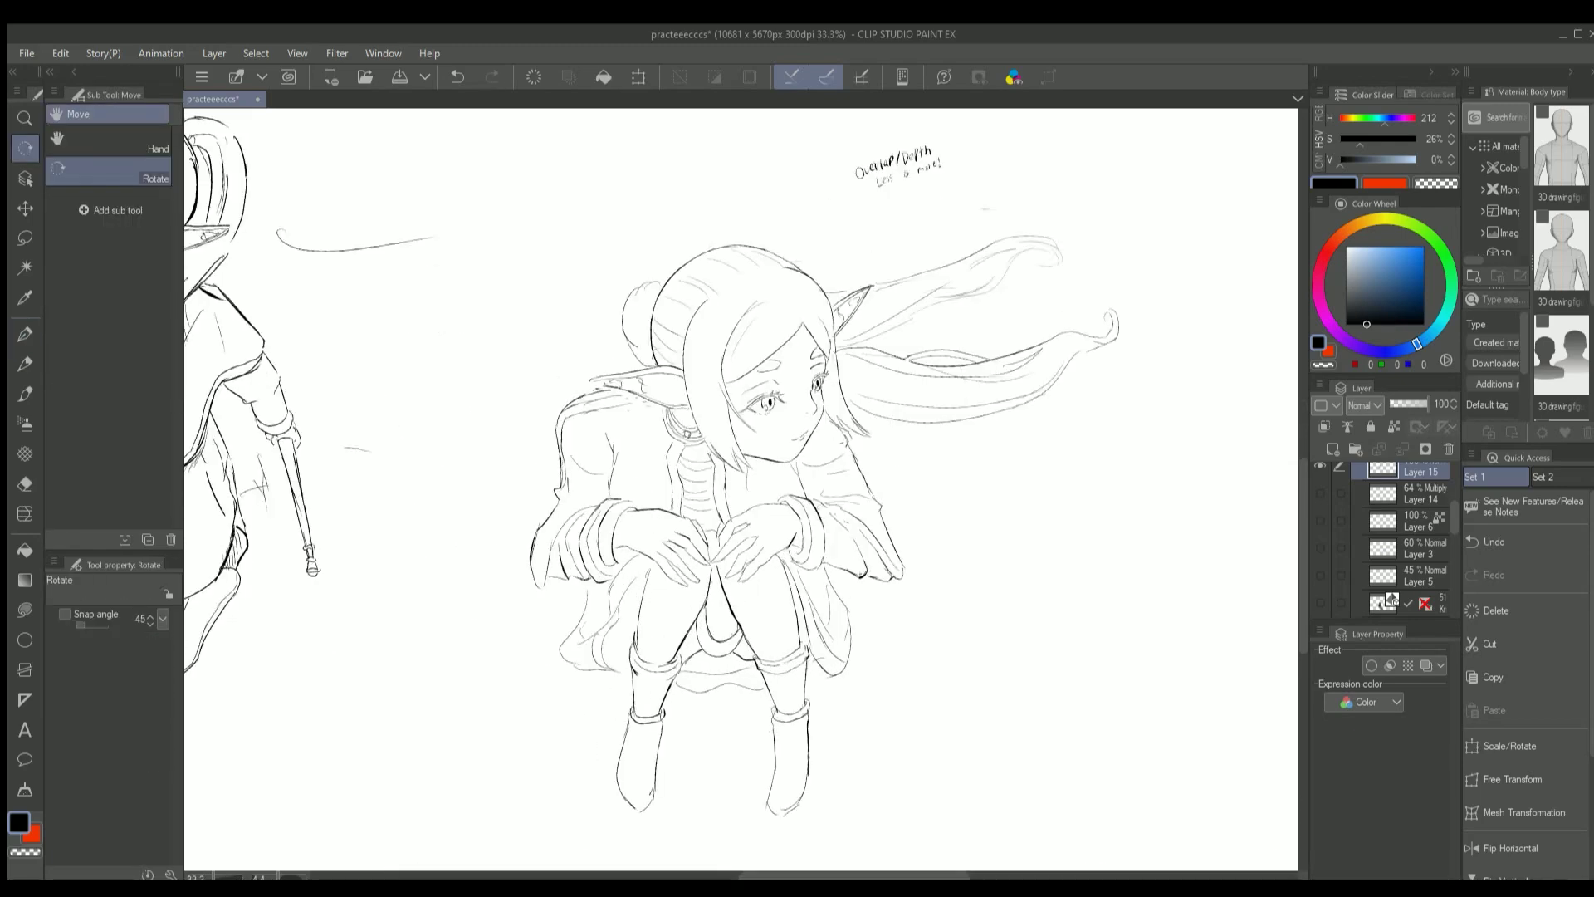
Set the pen's brush size to 6 and ink the thin inner skirt folds between the legs
key("e")
left_click_drag(913, 499, 980, 581)
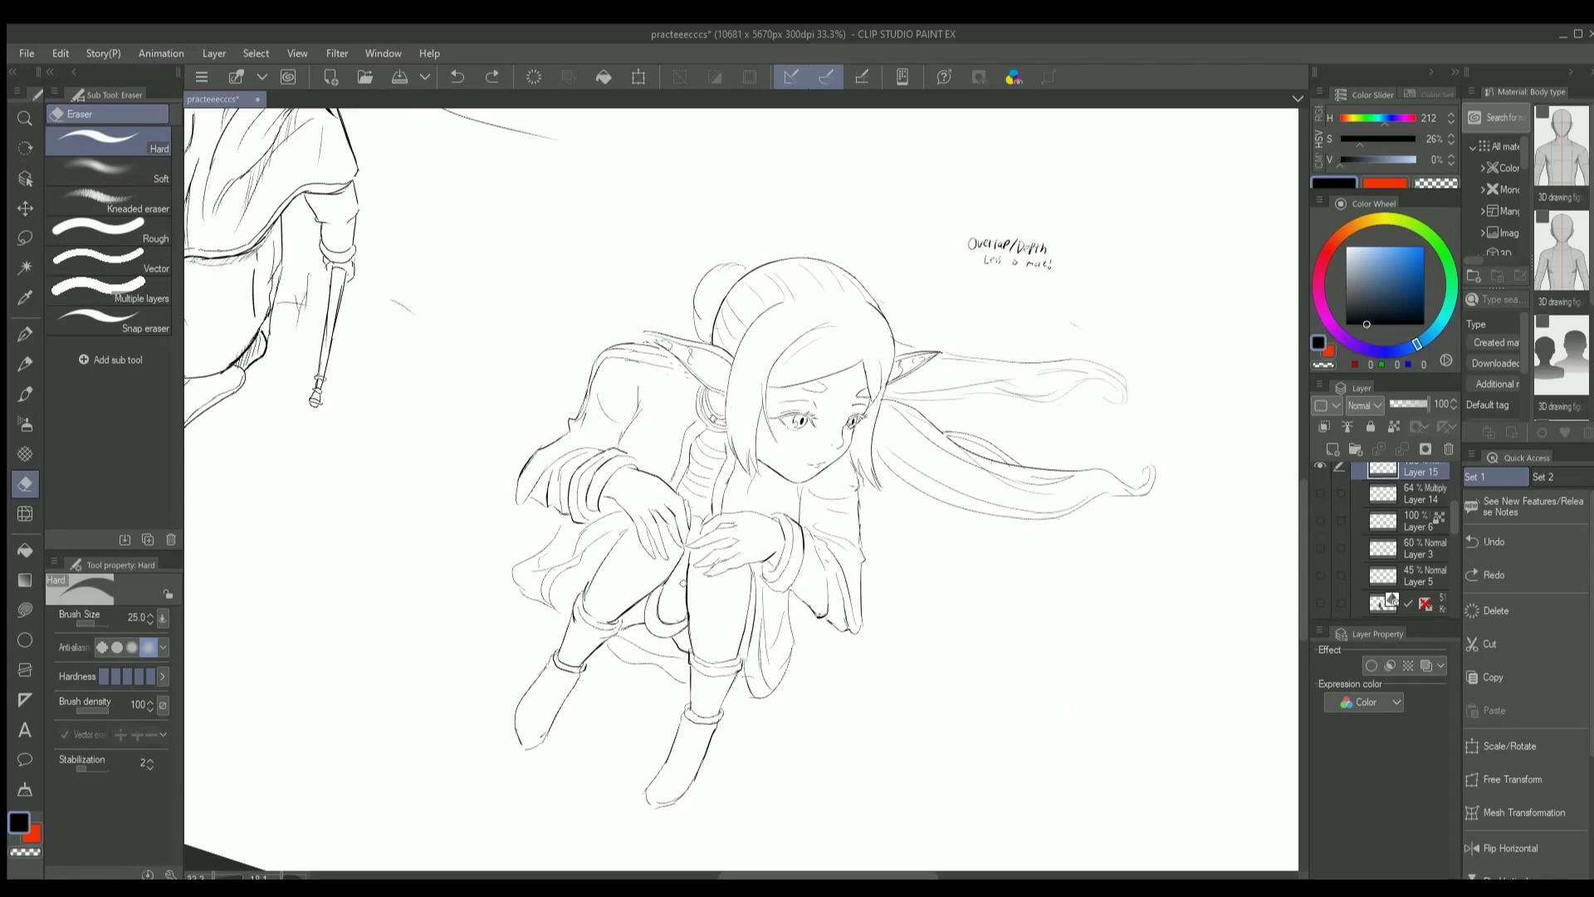
key("r")
scroll(804, 729, "down", 3)
mouse_move(804, 729)
left_mouse_down()
mouse_move(953, 665)
mouse_move(917, 645)
mouse_move(901, 601)
left_mouse_up()
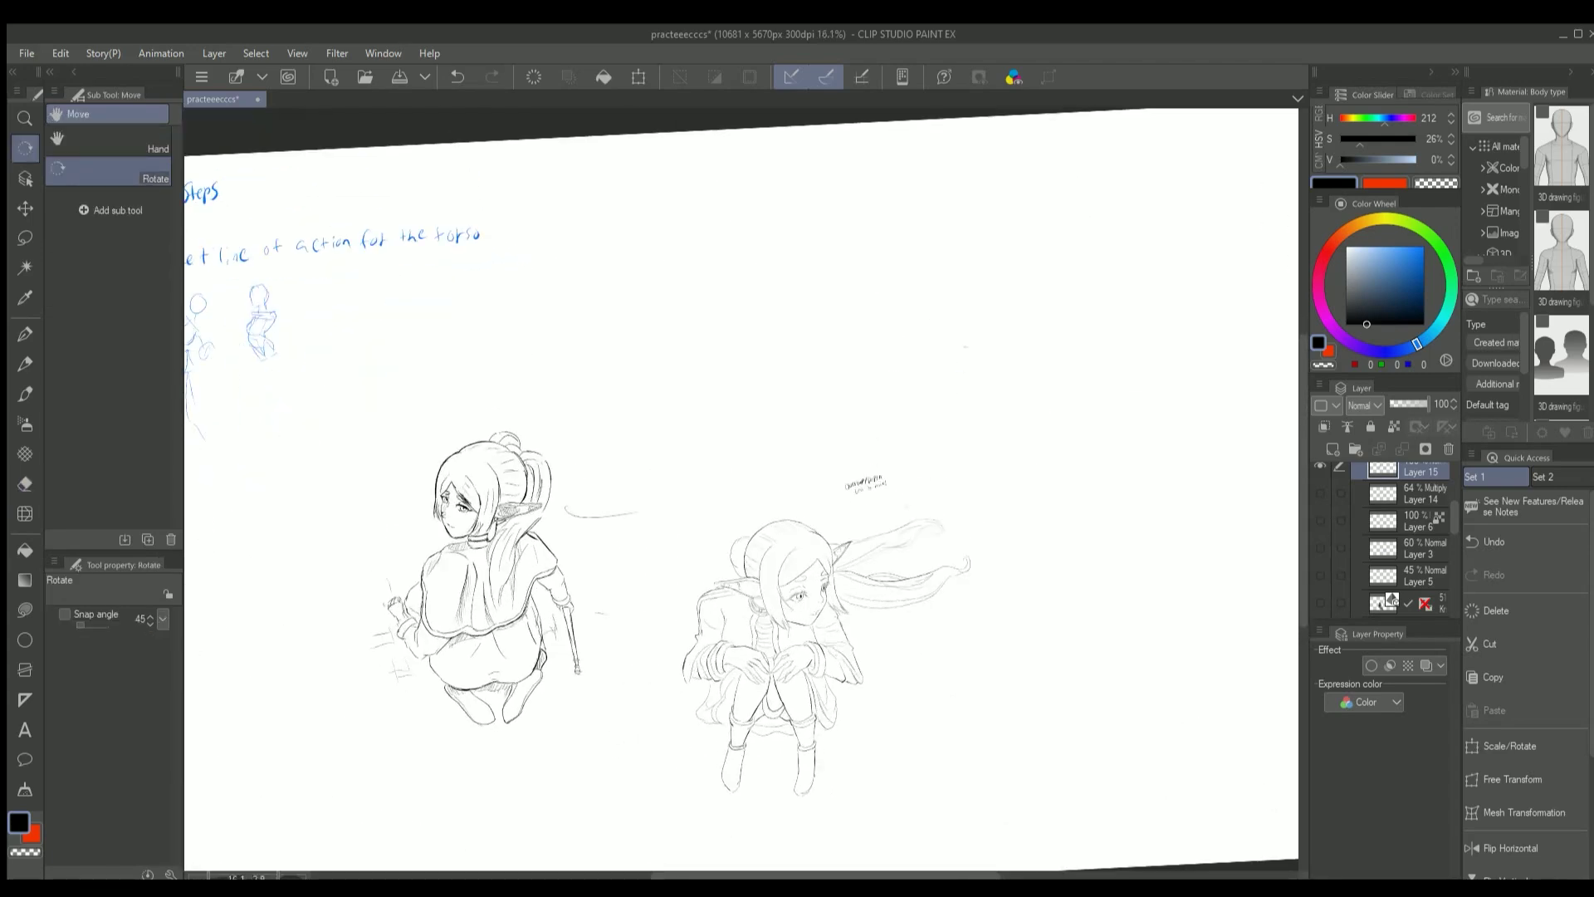
scroll(889, 822, "up", 3)
scroll(664, 562, "up", 2)
key("p")
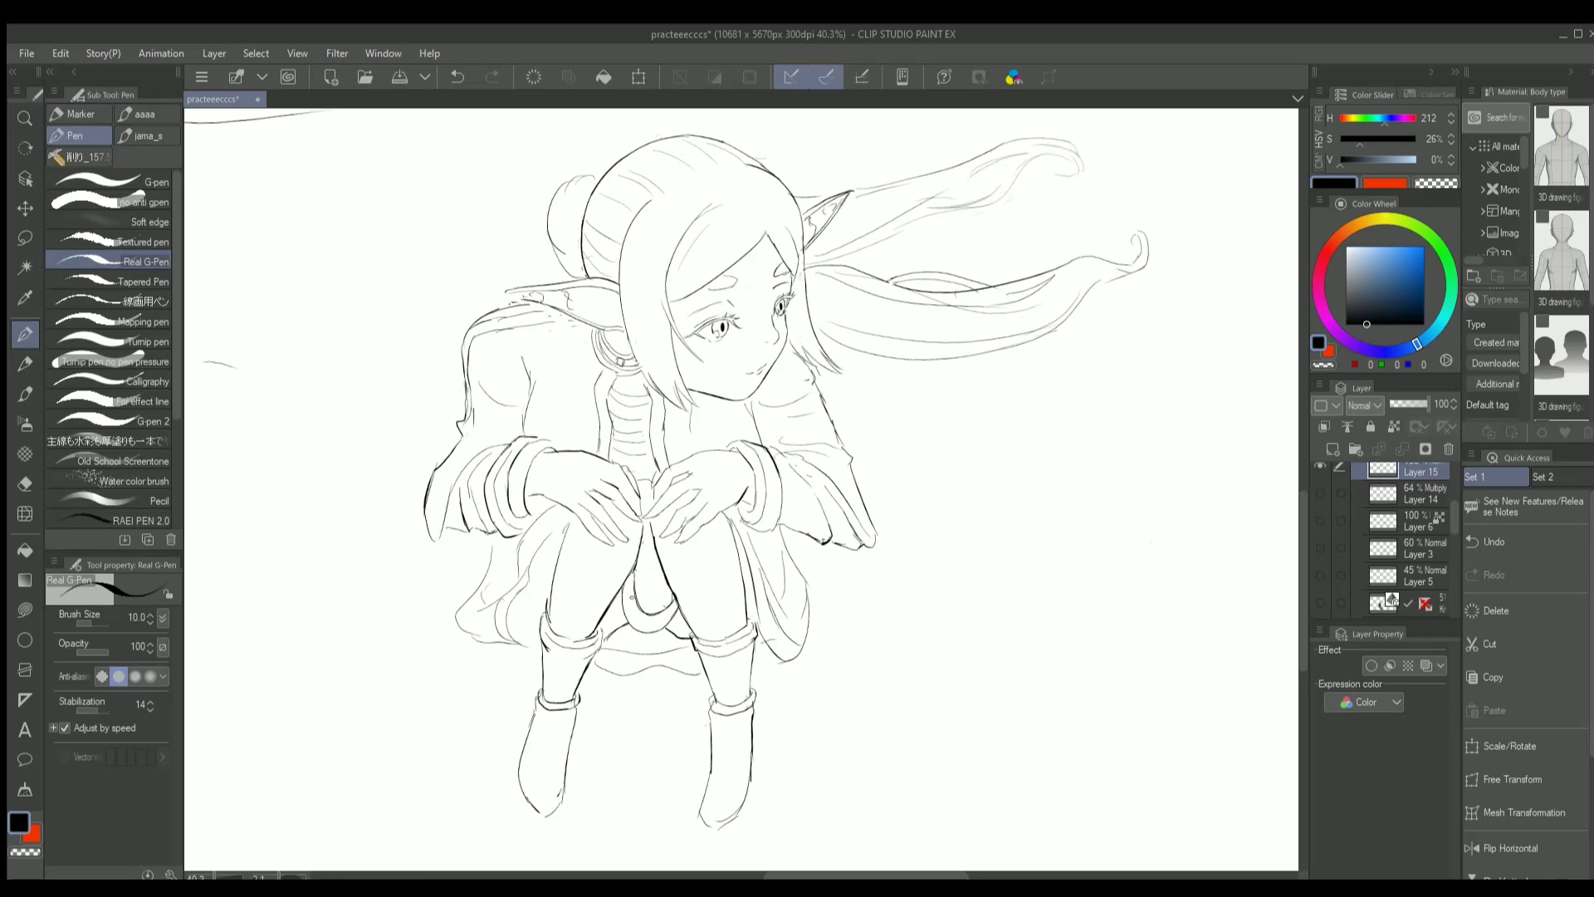
key("bracketleft")
key("bracketleft")
key("bracketleft")
left_click_drag(622, 586, 671, 624)
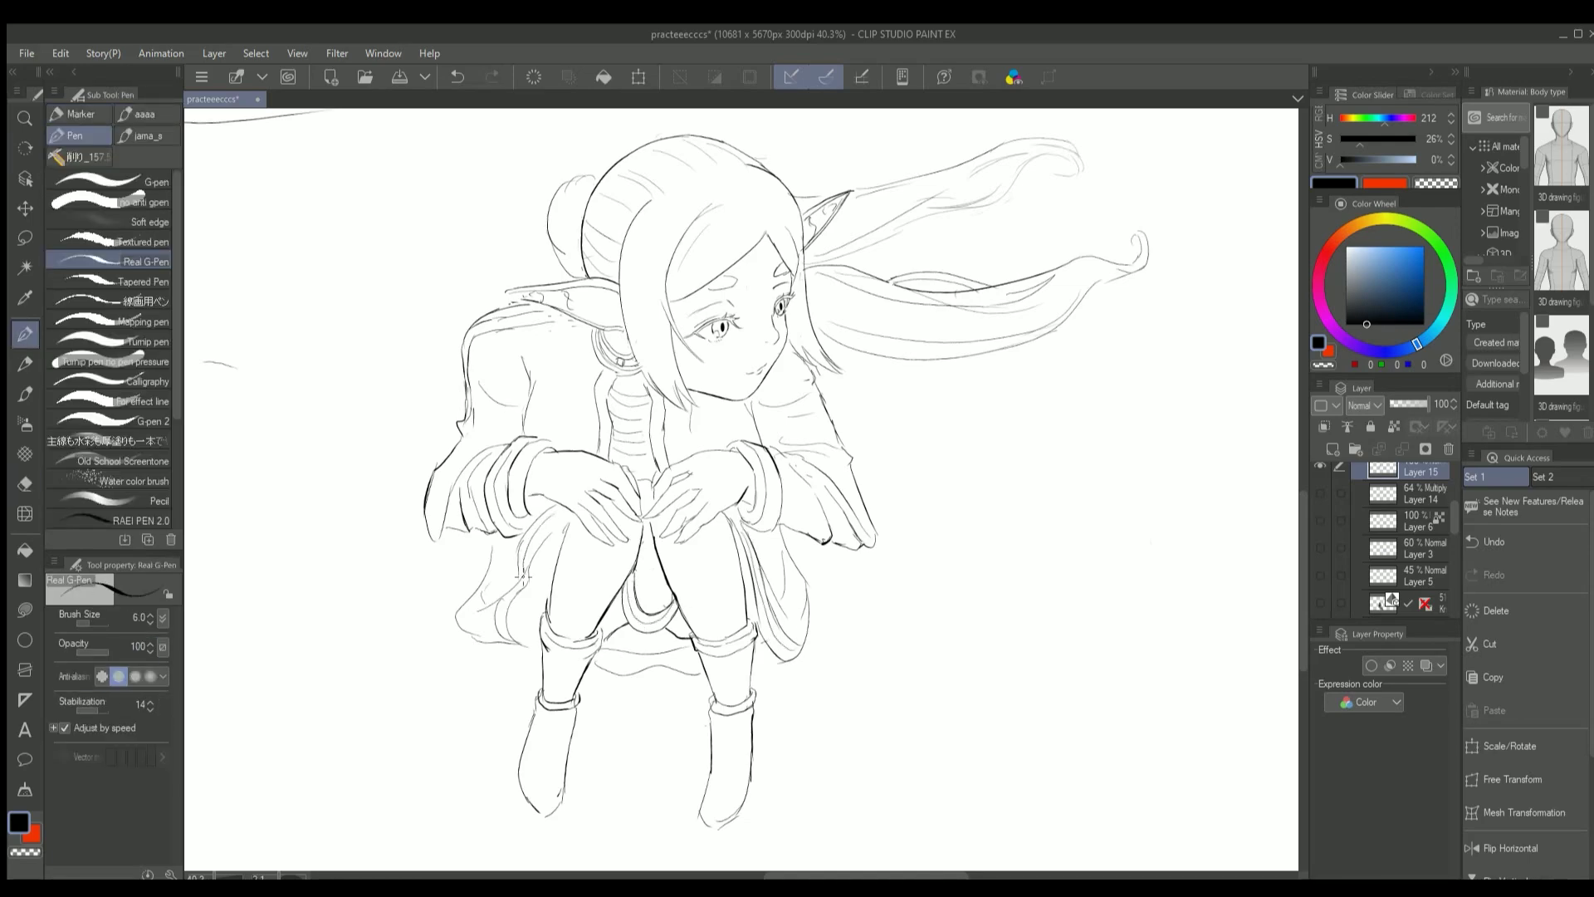
Re-ink the face contour along the far cheek and jaw, undoing the first stroke
scroll(525, 629, "down", 2)
left_click_drag(525, 629, 768, 529)
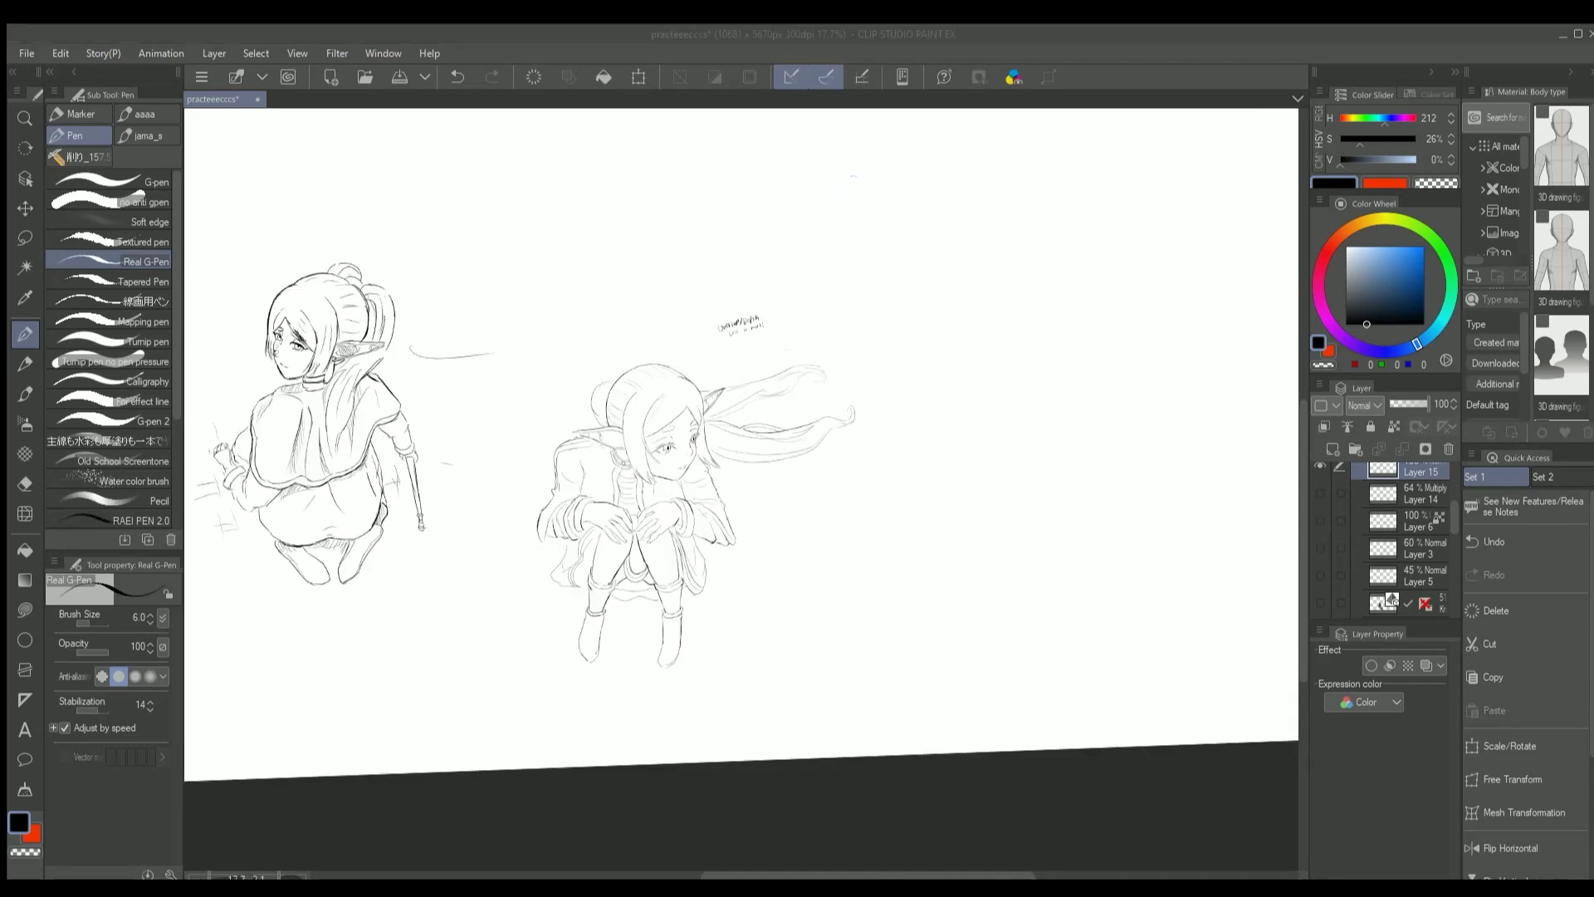
scroll(768, 529, "up", 2)
scroll(698, 374, "up", 5)
key("p")
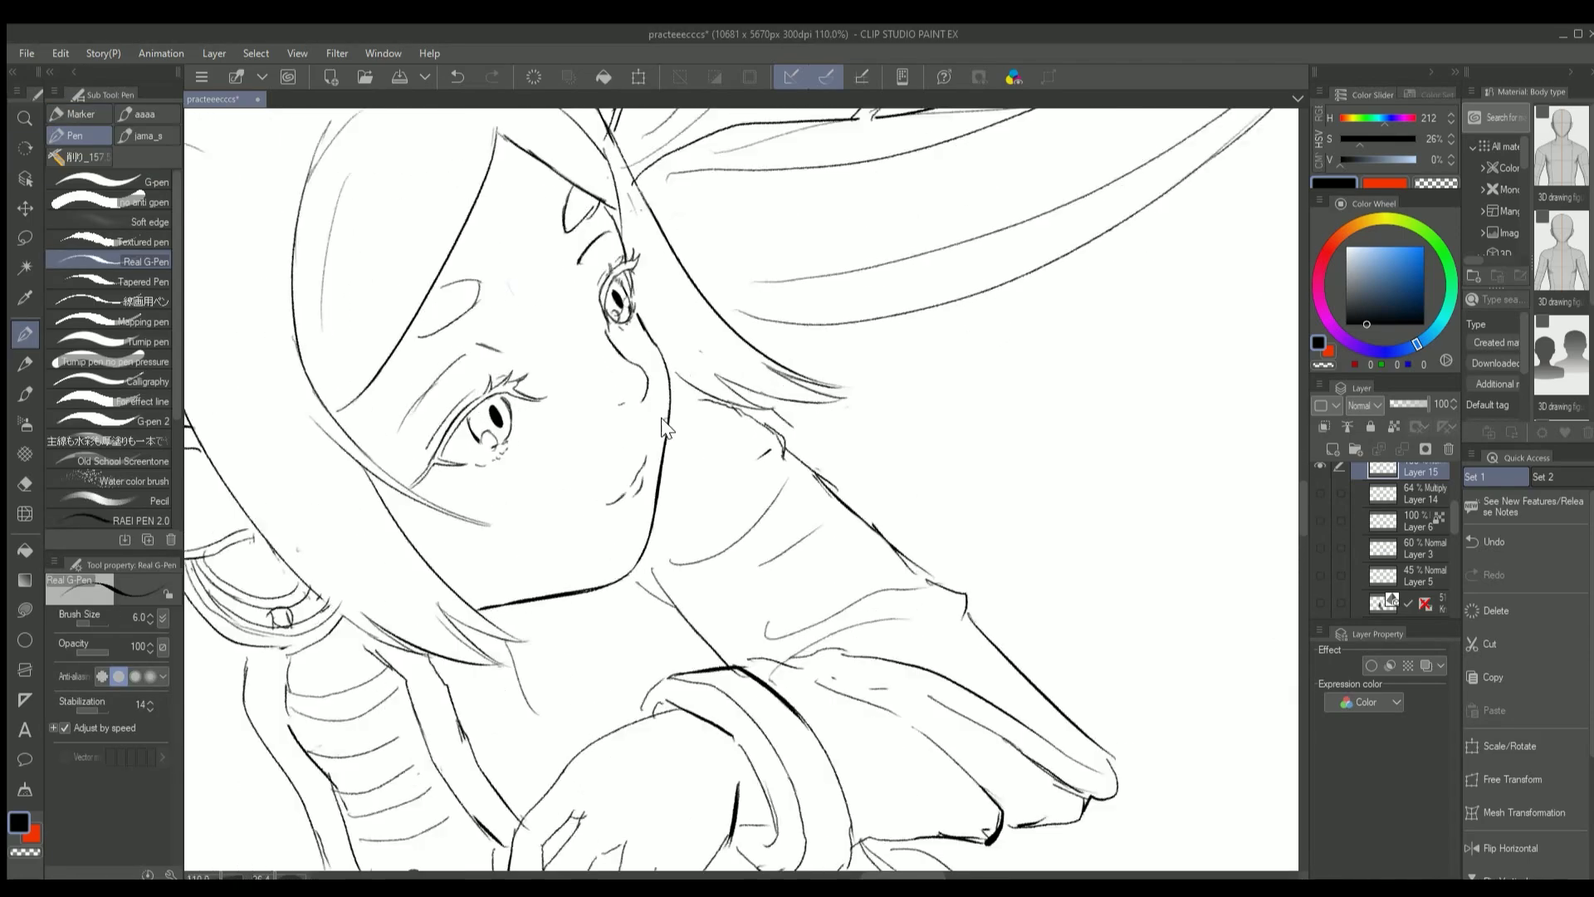
left_click_drag(640, 321, 664, 499)
key("ctrl+z")
left_click_drag(656, 407, 660, 519)
key("r")
mouse_move(660, 519)
left_mouse_down()
mouse_move(743, 603)
mouse_move(661, 581)
mouse_move(712, 690)
left_mouse_up()
Touch up the inner contour lines of the ears, erasing and undoing unsatisfactory strokes
key("ctrl+0")
scroll(573, 174, "up", 3)
key("e")
key("p")
key("r")
mouse_move(615, 282)
left_mouse_down()
mouse_move(636, 304)
mouse_move(683, 242)
left_mouse_up()
key("e")
key("ctrl+z")
key("p")
key("ctrl+0")
scroll(747, 374, "down", 2)
left_click_drag(789, 389, 762, 301)
key("ctrl+z")
scroll(789, 324, "down", 3)
scroll(789, 324, "up", 3)
key("e")
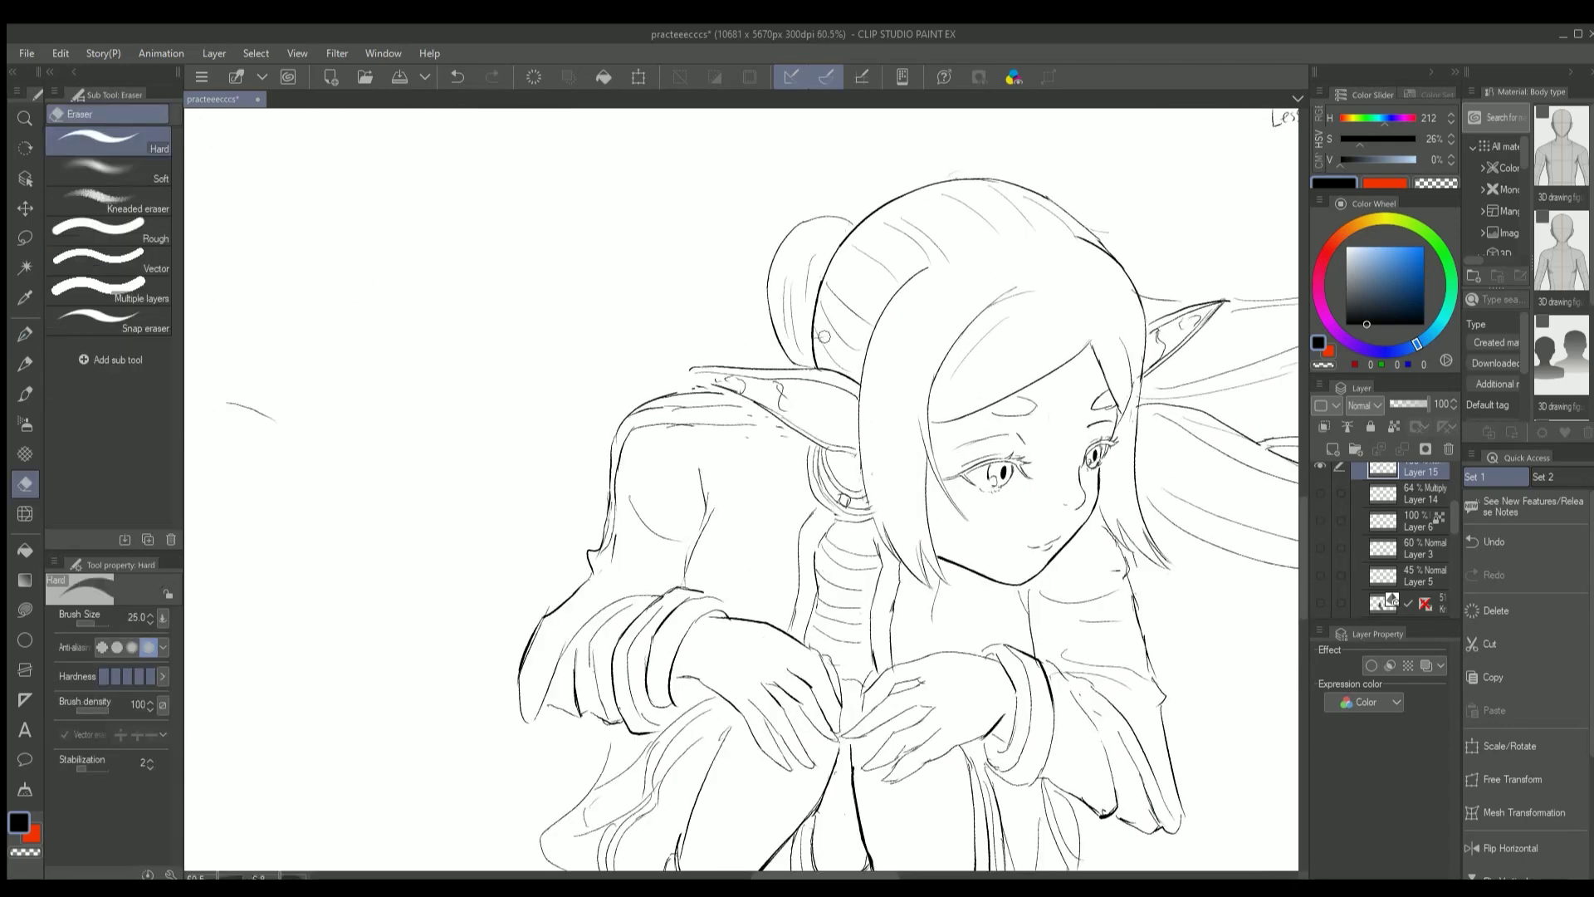
Ink the small hair bump behind the crown of the head and light ground lines around the feet
scroll(824, 328, "down", 3)
key("p")
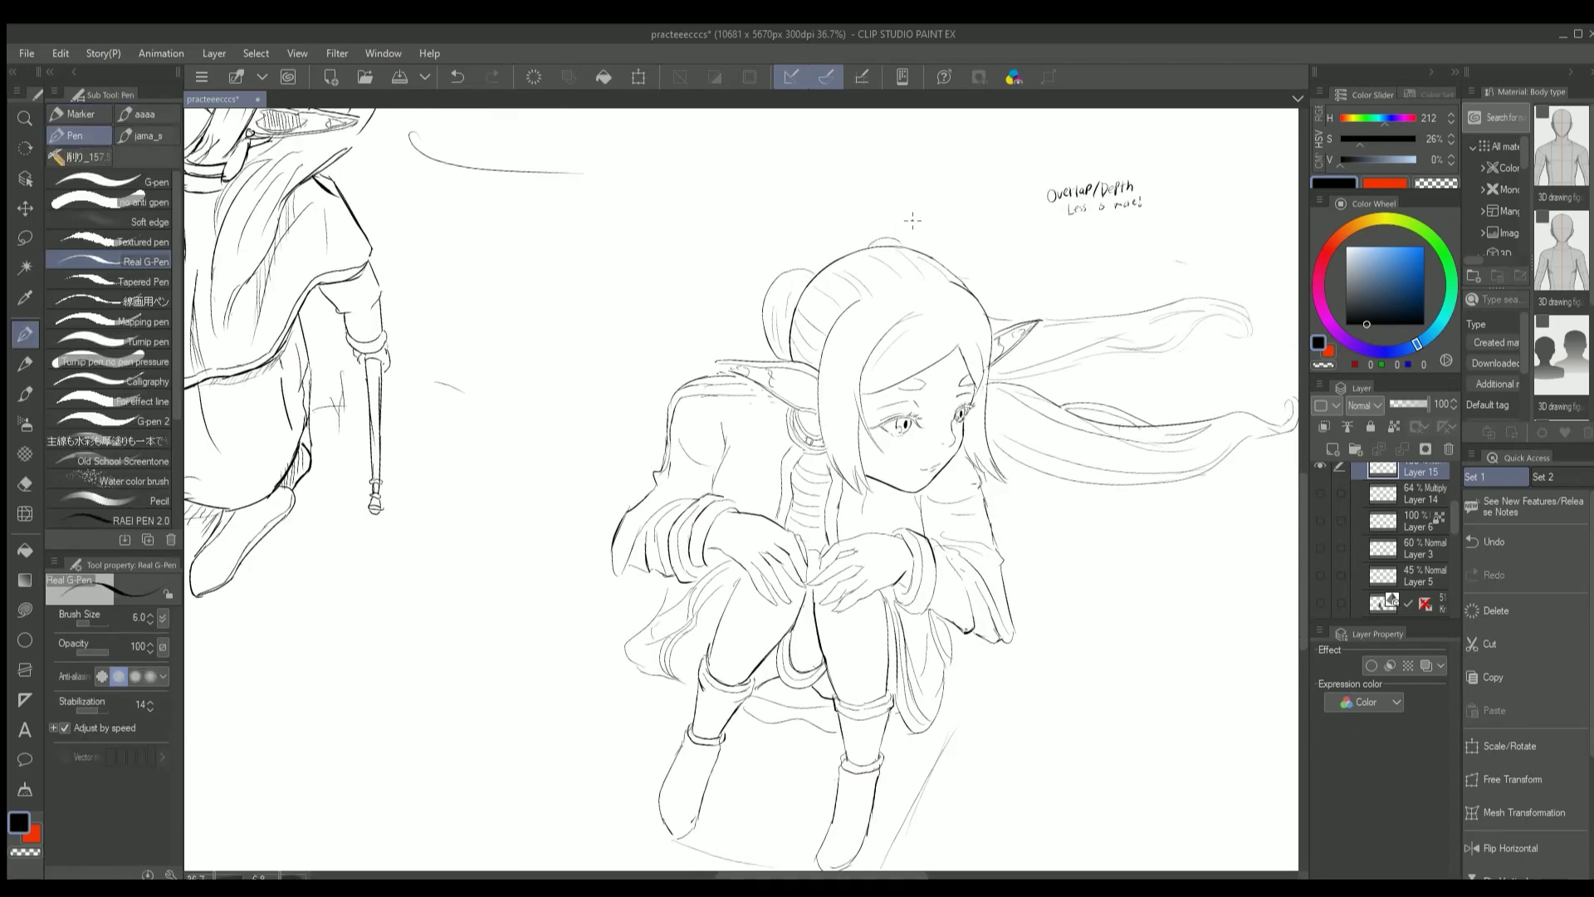
scroll(880, 245, "up", 3)
scroll(855, 253, "down", 4)
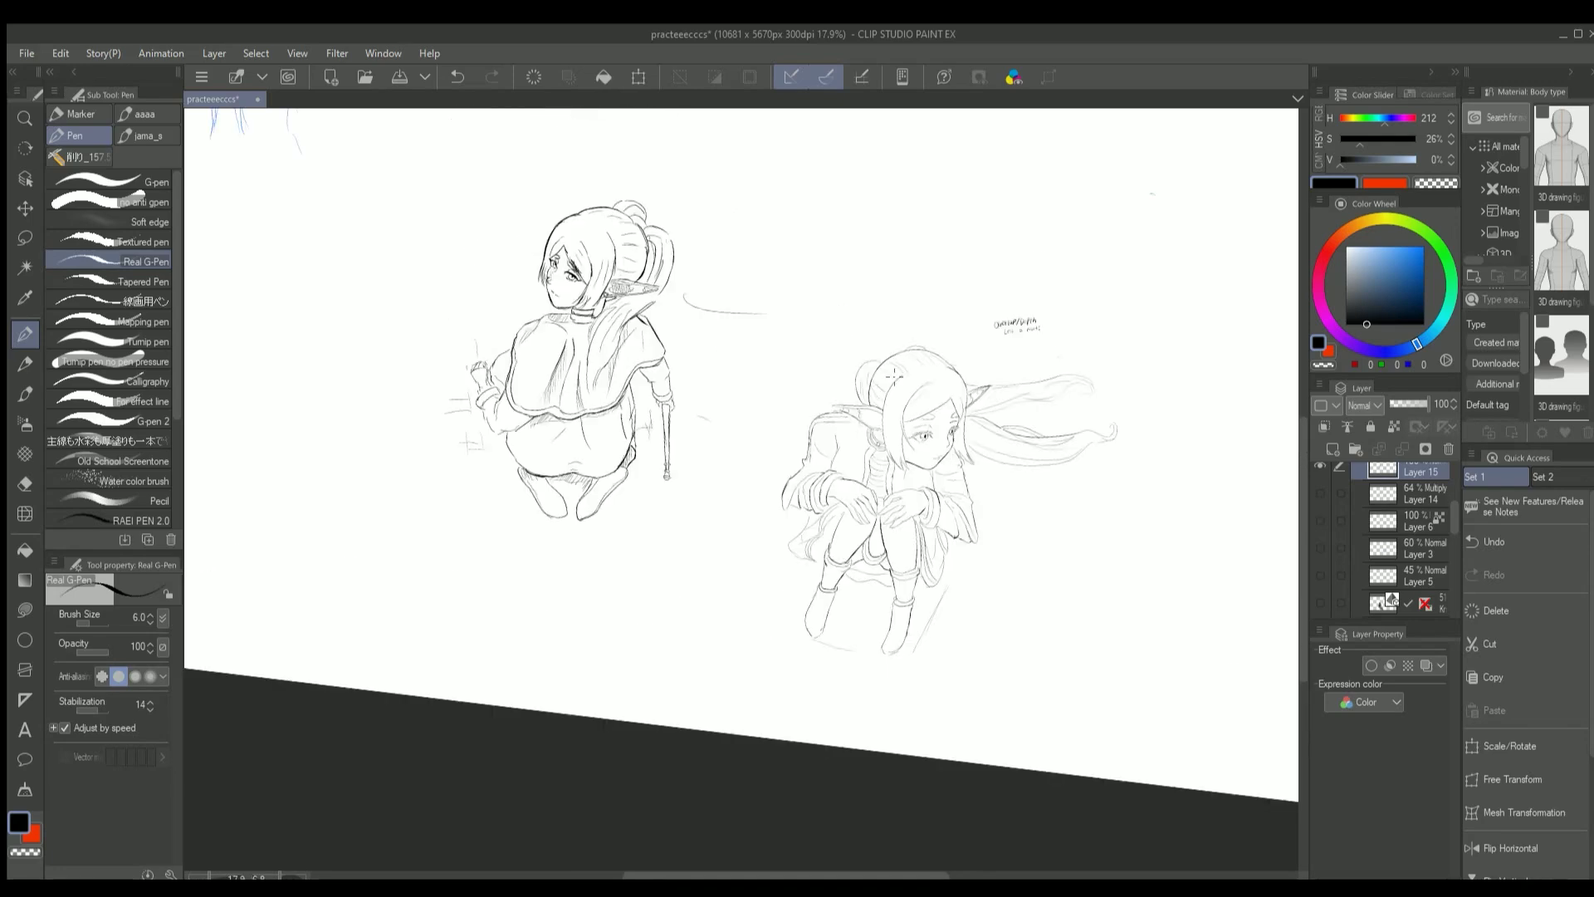
key("e")
key("p")
key("ctrl+z")
key("e")
key("p")
key("e")
key("p")
Clean up the hair bump's outline at the crown, undoing the last stroke
scroll(611, 243, "down", 3)
scroll(706, 293, "up", 5)
key("e")
left_click(706, 293)
key("p")
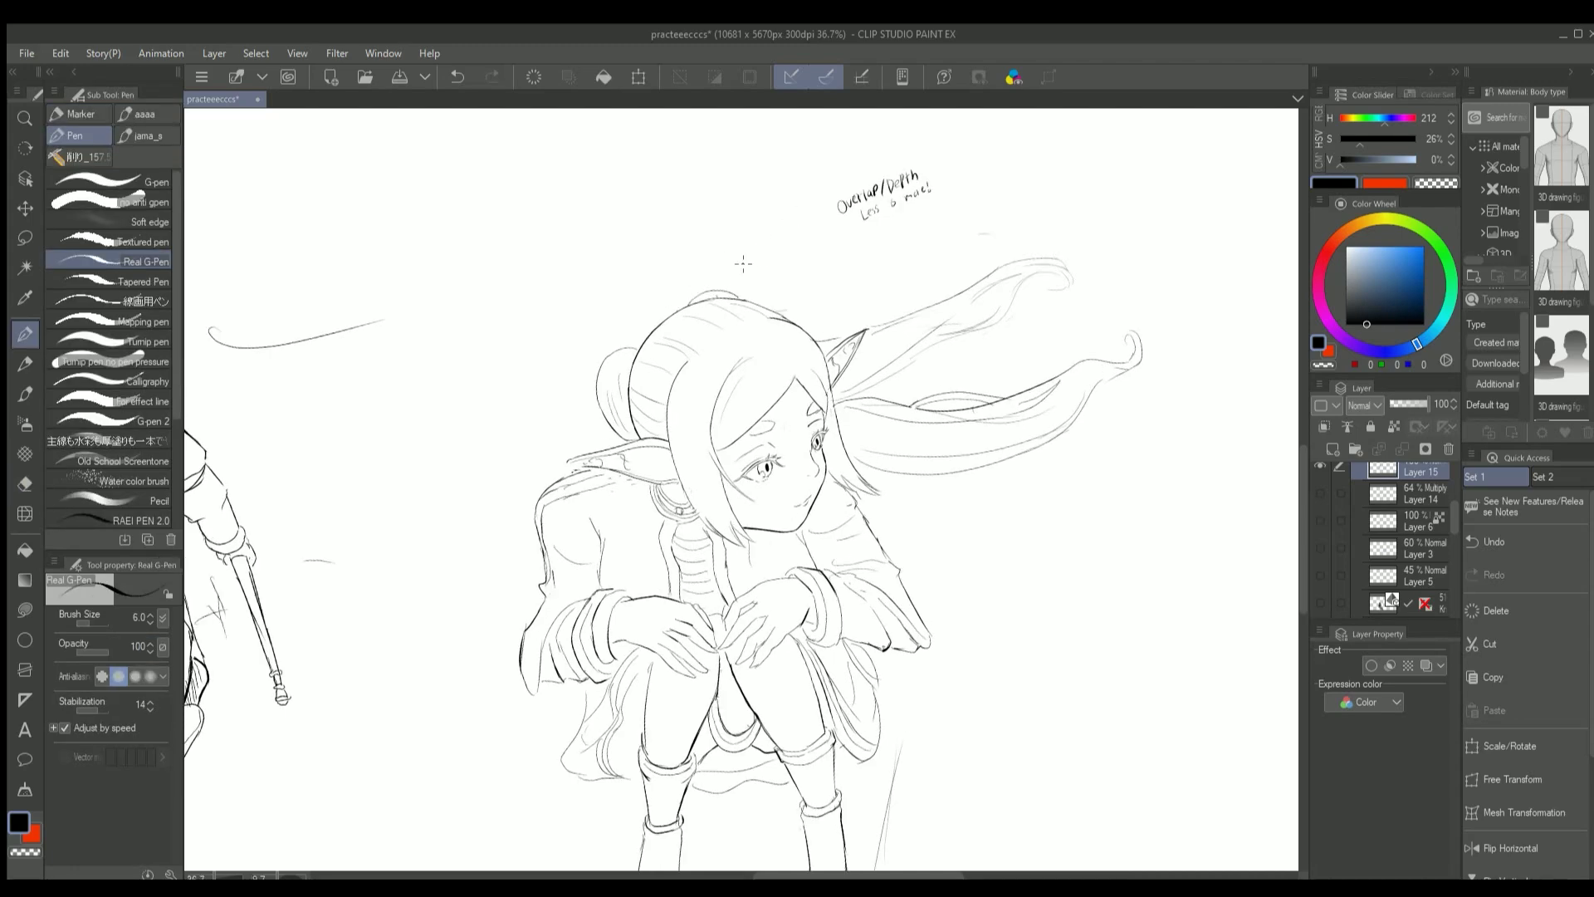
scroll(747, 266, "down", 3)
scroll(802, 213, "up", 3)
key("ctrl+z")
scroll(698, 399, "up", 3)
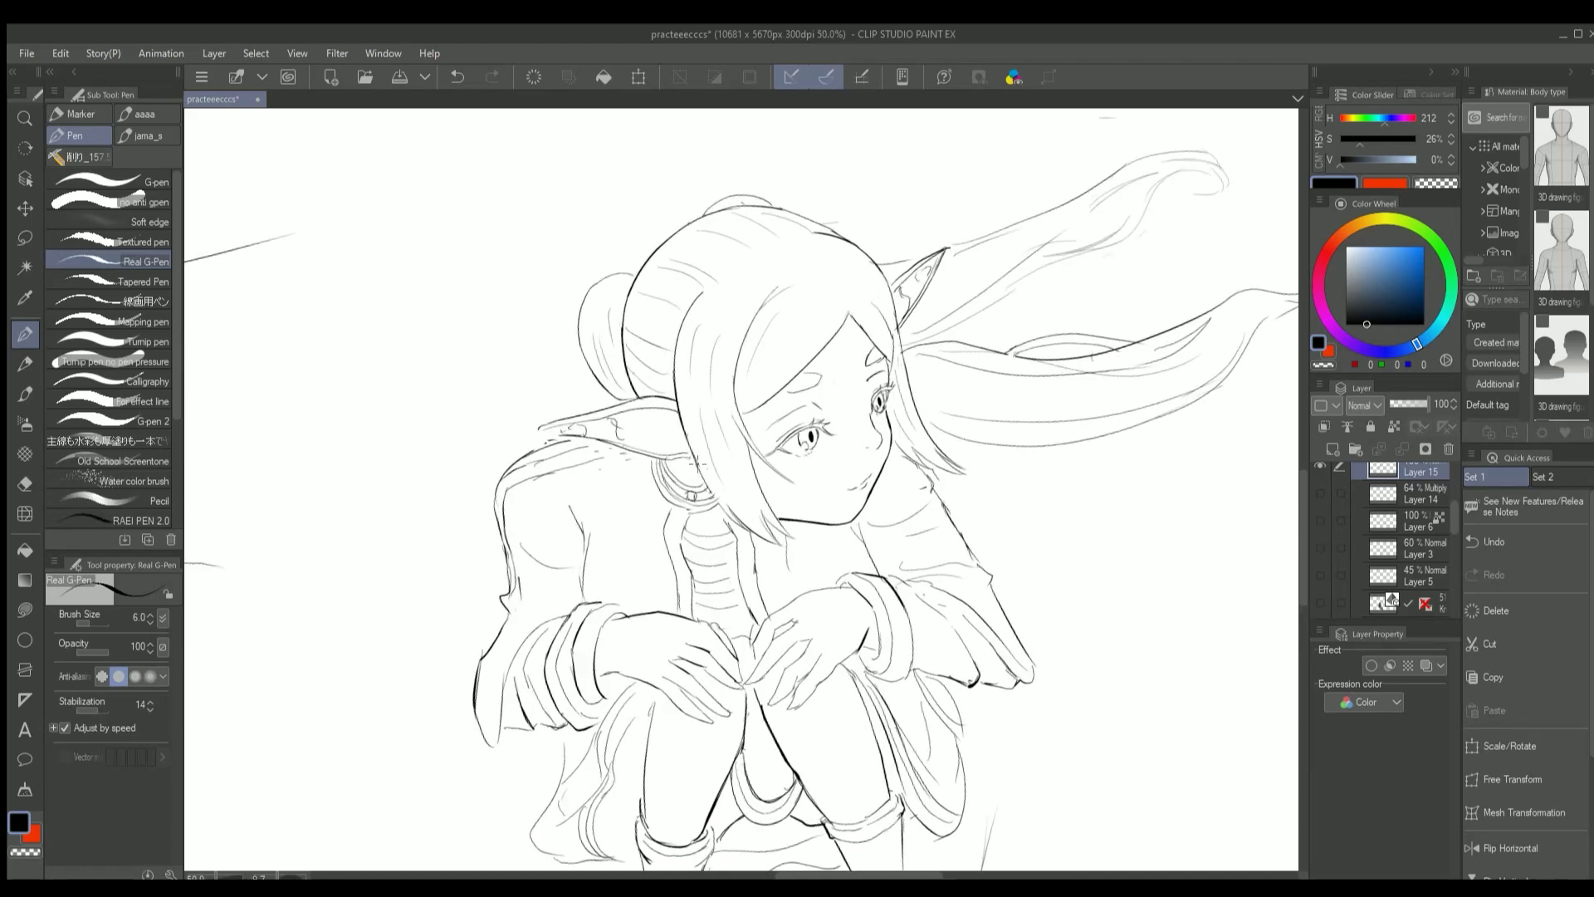
Refine the near ear's inner fold and lower edge with the pen and eraser
key("e")
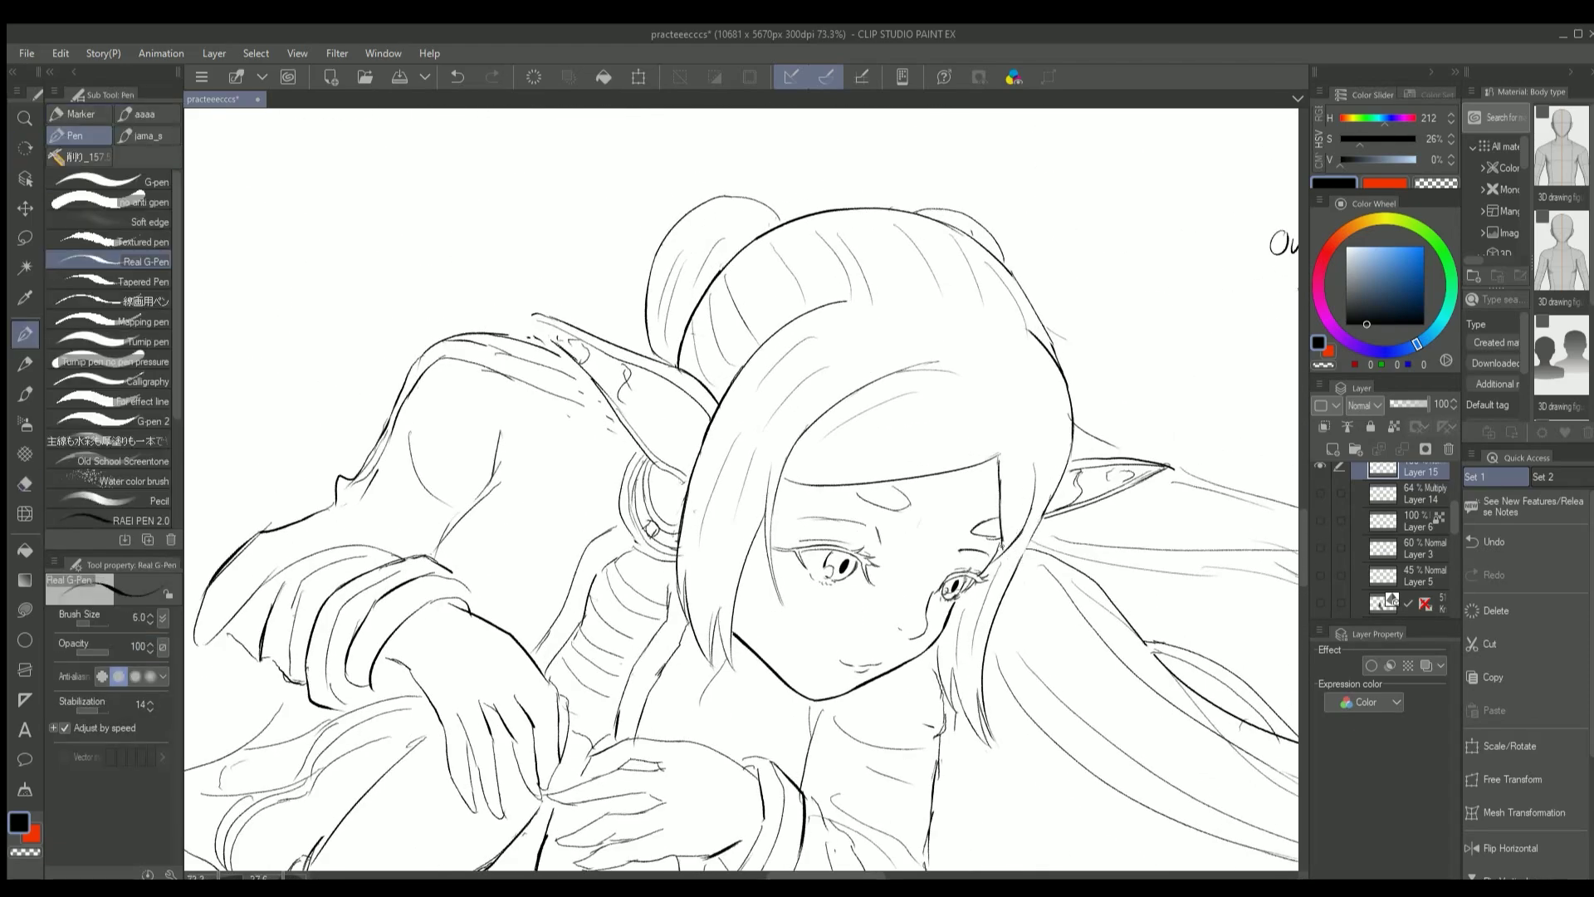
key("r")
scroll(742, 490, "down", 3)
key("p")
scroll(741, 490, "up", 2)
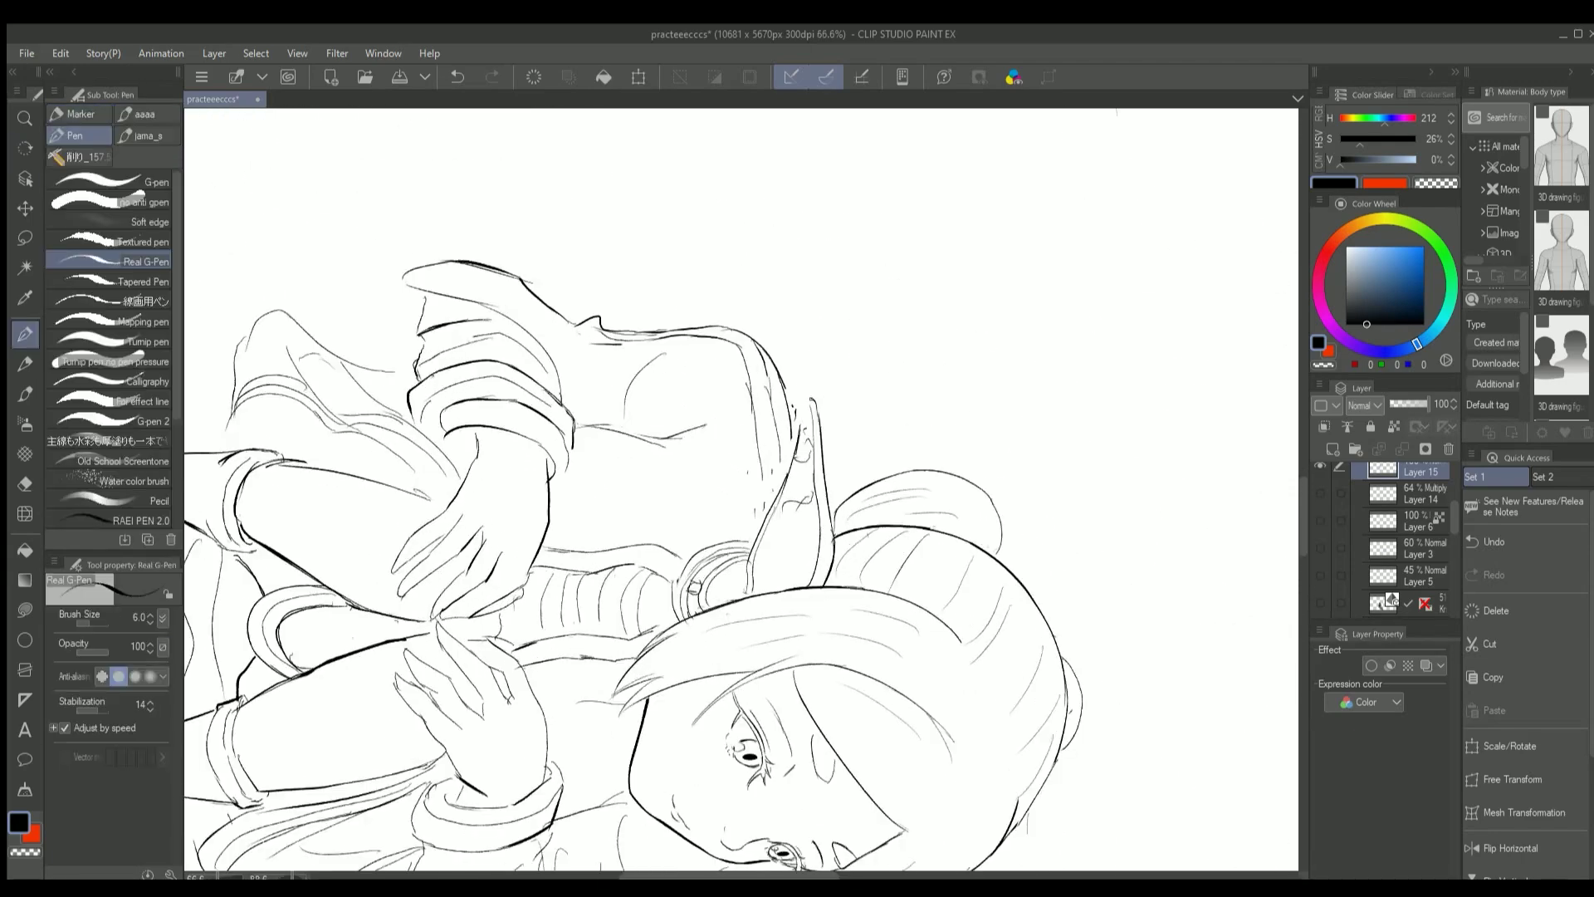
left_click_drag(830, 510, 834, 559)
key("r")
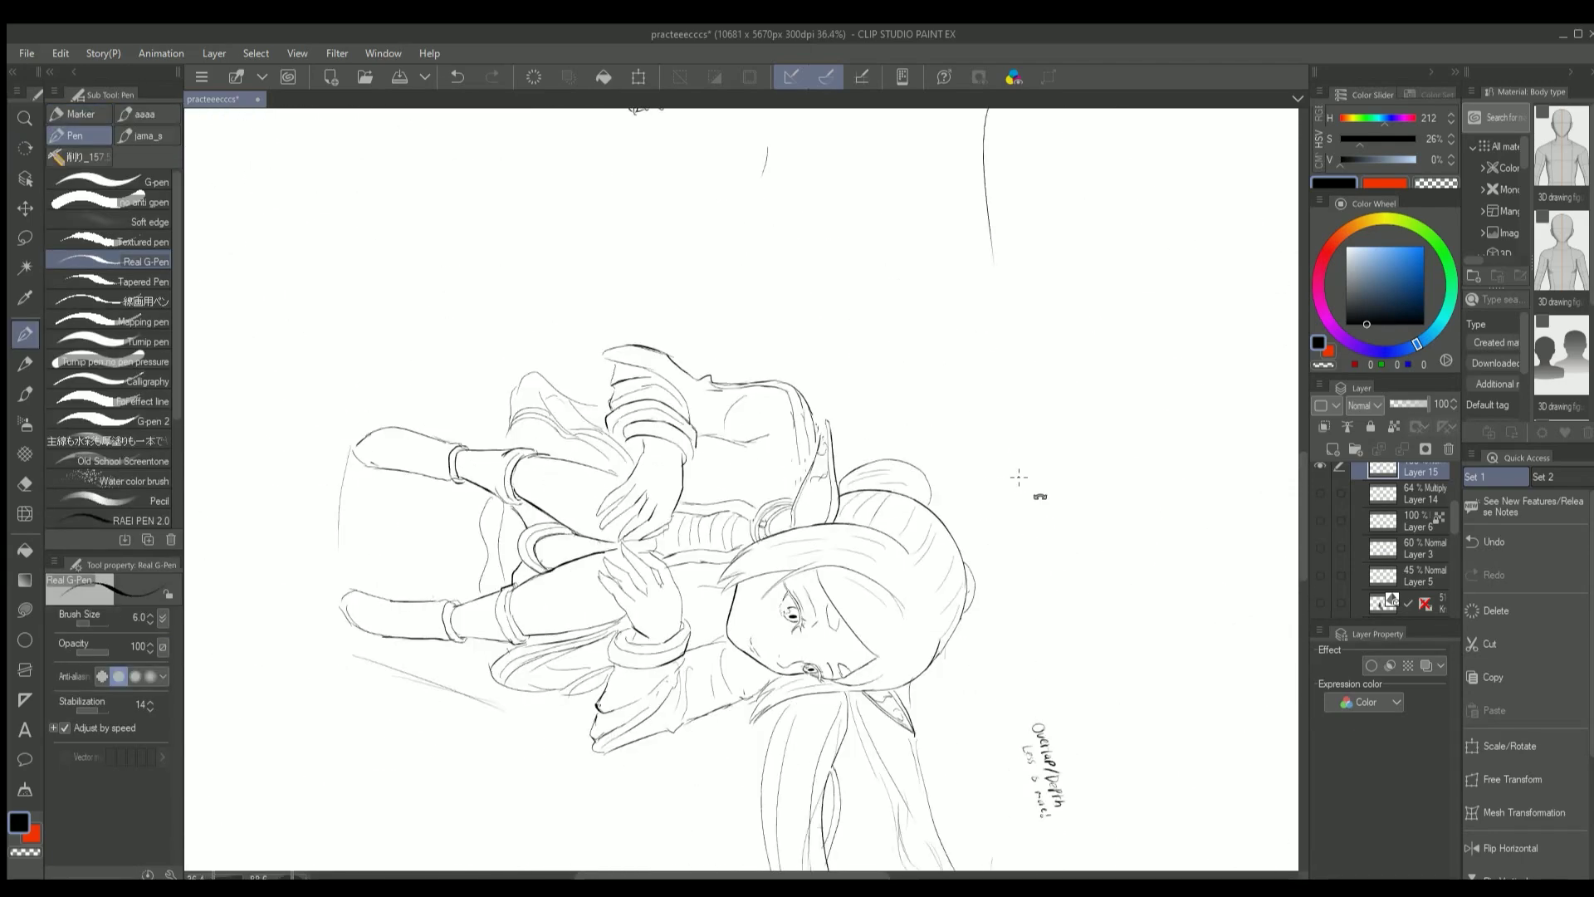
key("e")
key("r")
left_click_drag(901, 326, 865, 309)
key("p")
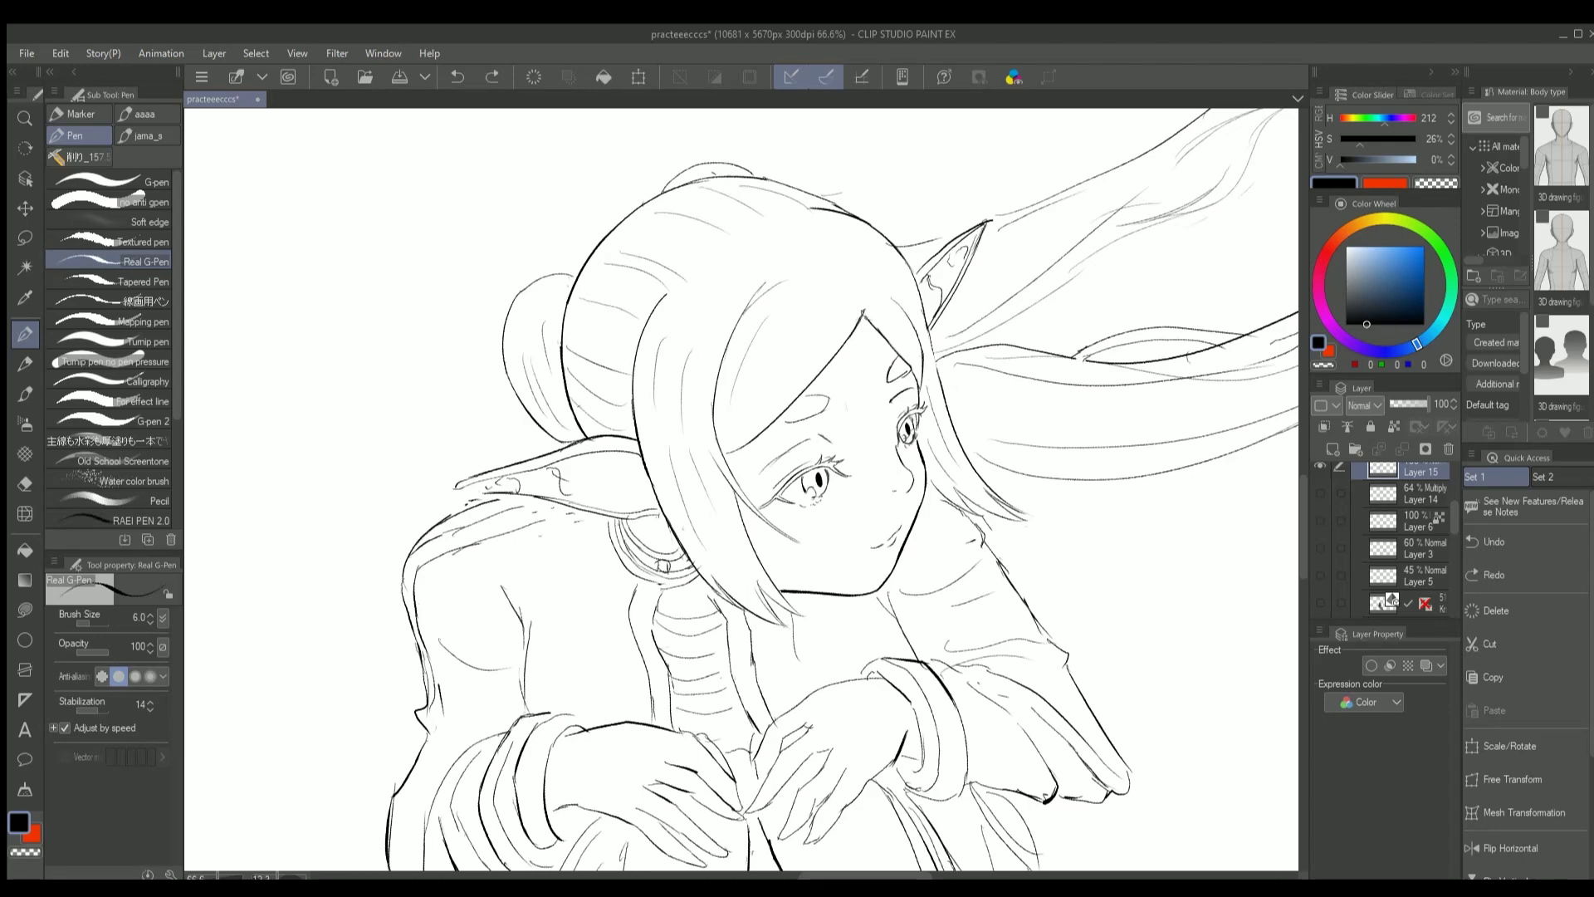
Touch up the hair edge beside the far eye
scroll(878, 292, "up", 1)
left_click_drag(931, 366, 923, 415)
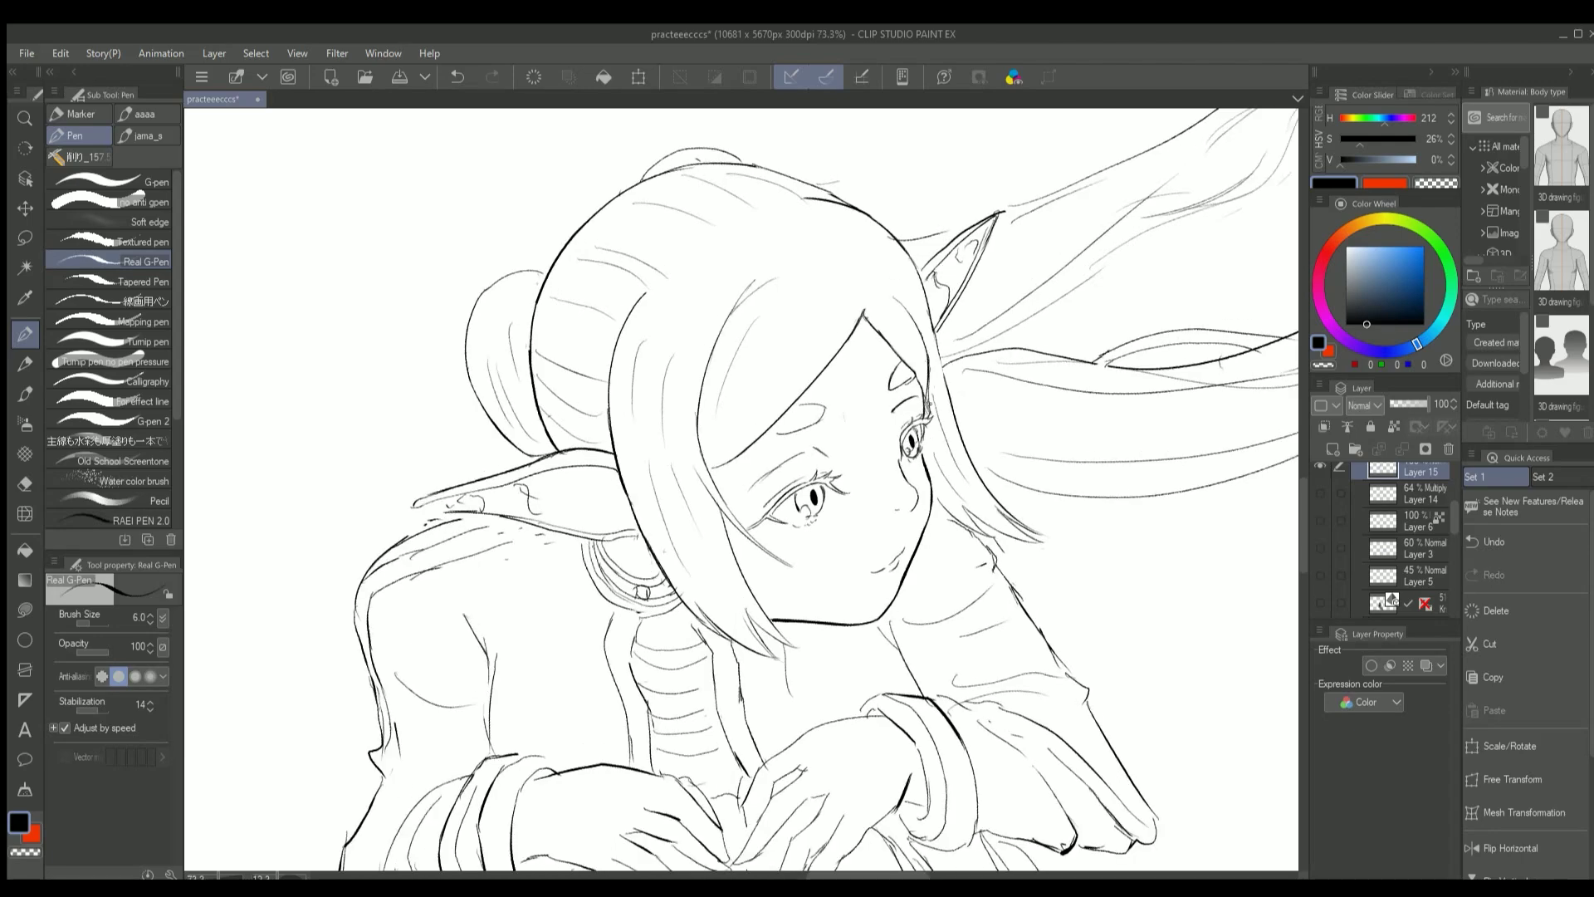
scroll(923, 415, "down", 4)
scroll(924, 415, "up", 3)
scroll(828, 454, "down", 3)
scroll(827, 453, "up", 3)
Hatch the inner shadow of the far ear with fine parallel strokes
left_click_drag(828, 453, 897, 416)
key("b")
key("p")
key("g")
scroll(742, 490, "down", 4)
scroll(1014, 343, "up", 4)
key("b")
key("g")
key("g")
scroll(1014, 343, "down", 5)
scroll(1014, 343, "up", 4)
key("p")
key("g")
scroll(988, 369, "down", 4)
scroll(988, 369, "up", 4)
key("p")
Hatch the inner shadow of the near ear and its tip, undoing one stroke
mouse_move(880, 390)
left_mouse_down()
mouse_move(889, 415)
mouse_move(849, 492)
mouse_move(864, 474)
left_mouse_up()
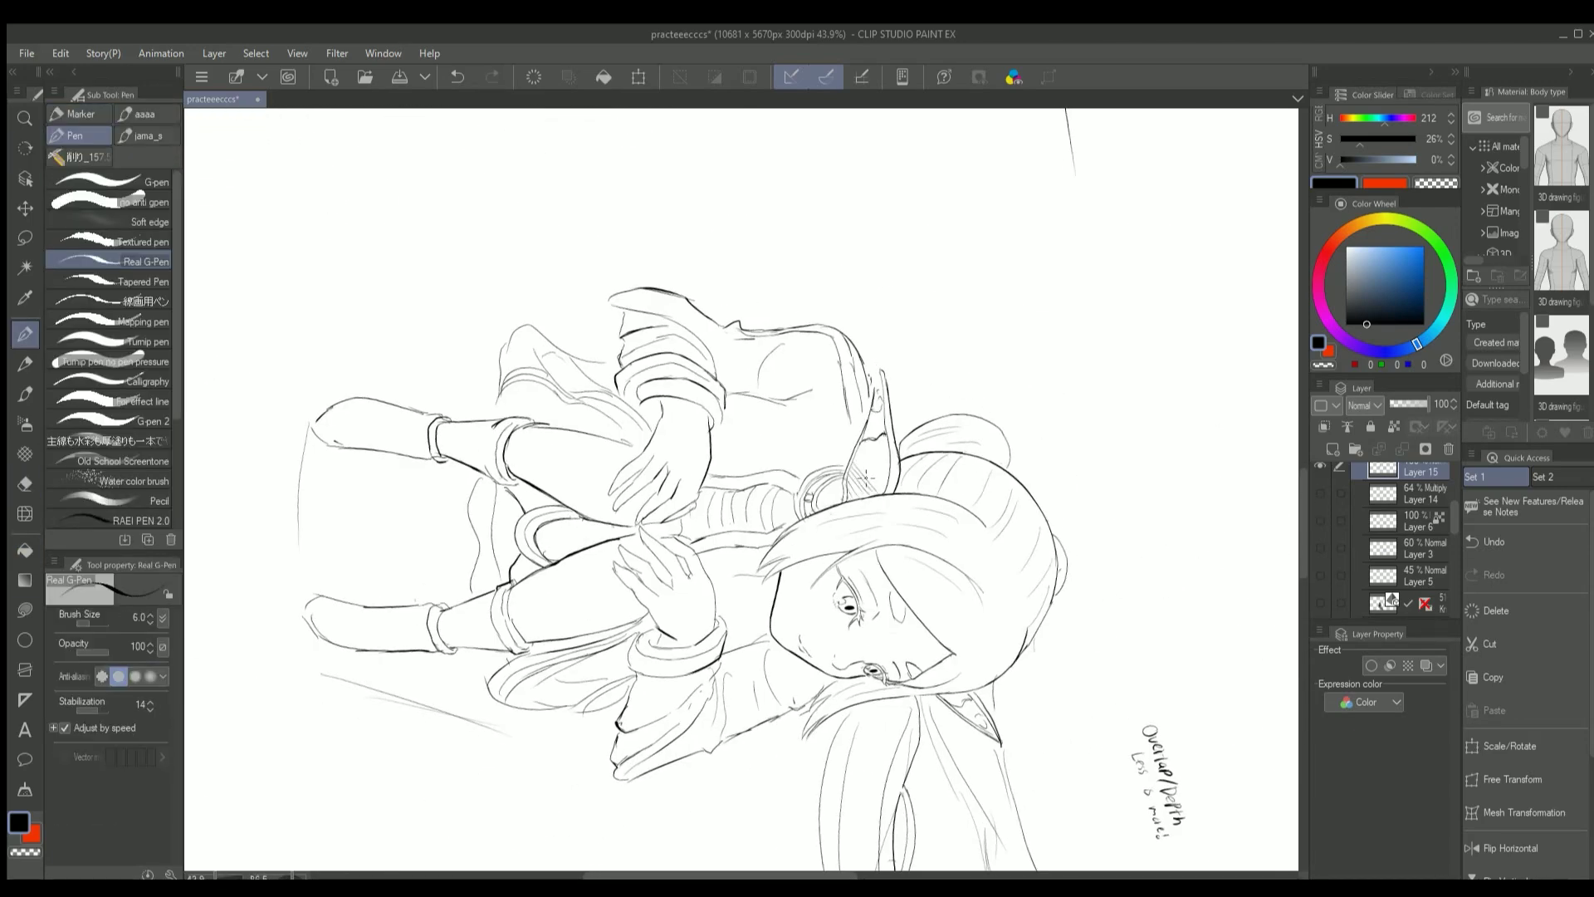
scroll(886, 469, "down", 2)
mouse_move(1096, 463)
left_mouse_down()
mouse_move(895, 324)
mouse_move(888, 349)
mouse_move(901, 325)
left_mouse_up()
scroll(895, 319, "up", 3)
key("ctrl+z")
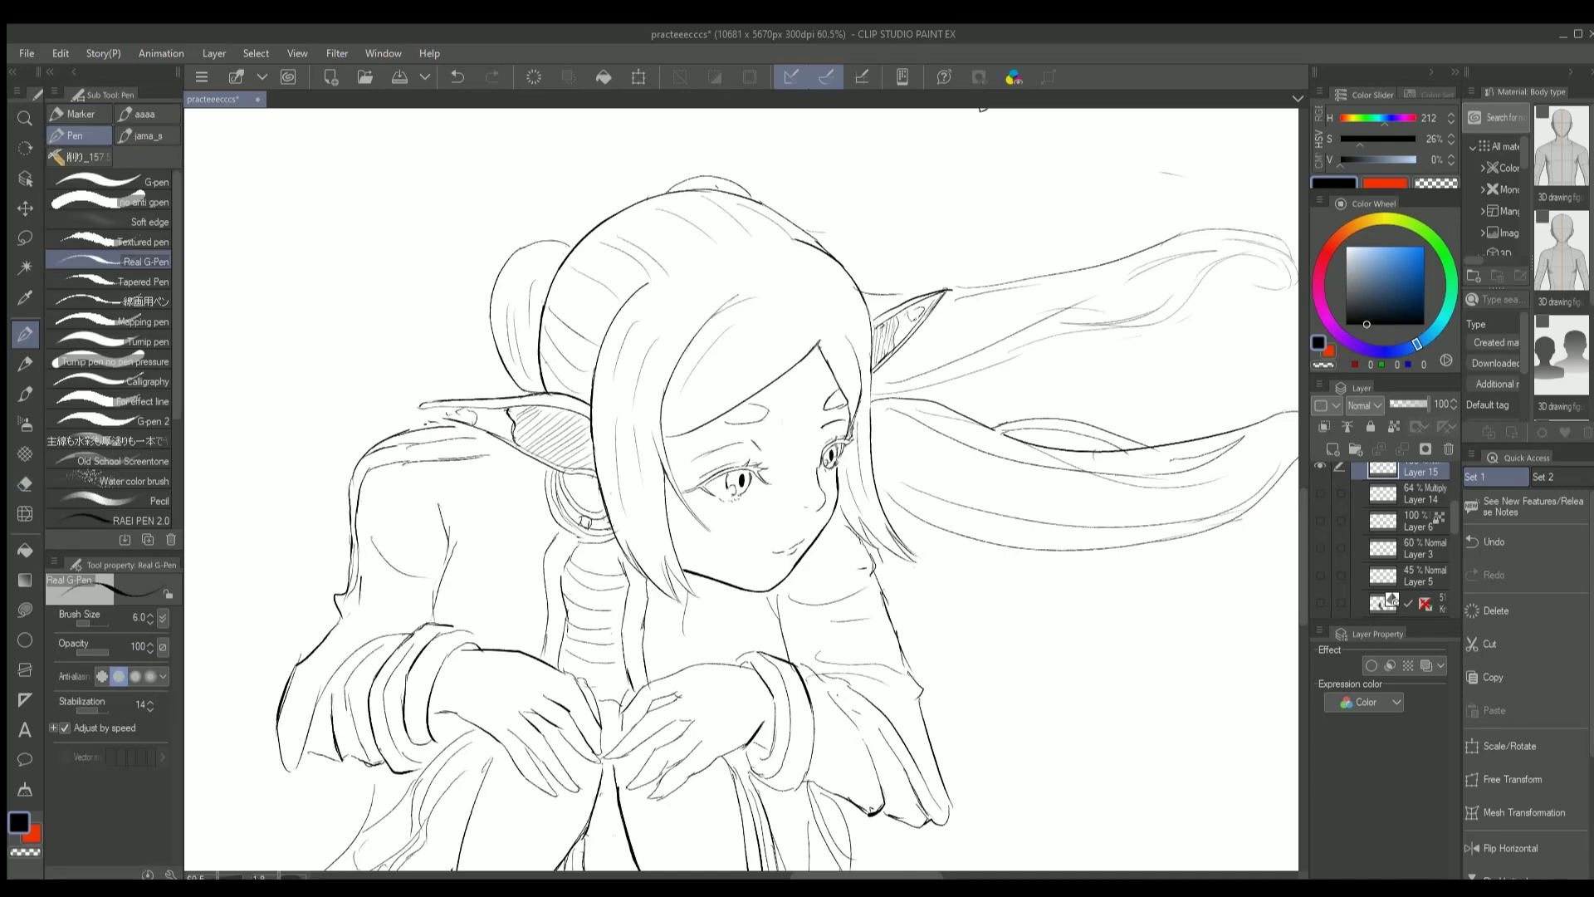
scroll(871, 327, "down", 1)
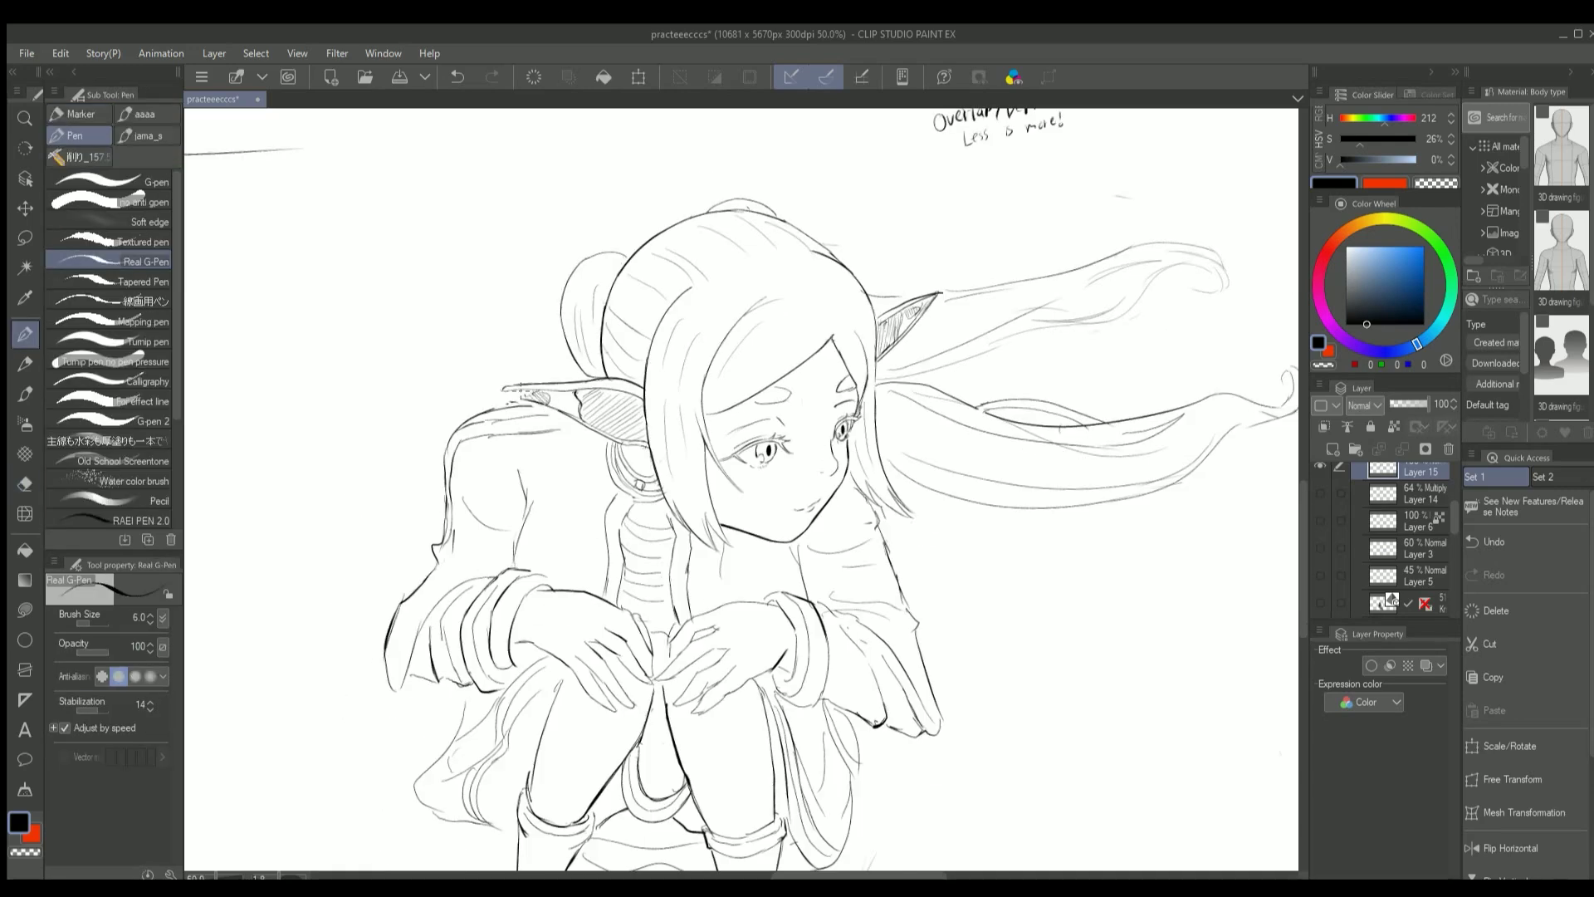
scroll(1004, 435, "down", 2)
left_click_drag(1004, 434, 714, 355)
key("p")
scroll(731, 386, "down", 1)
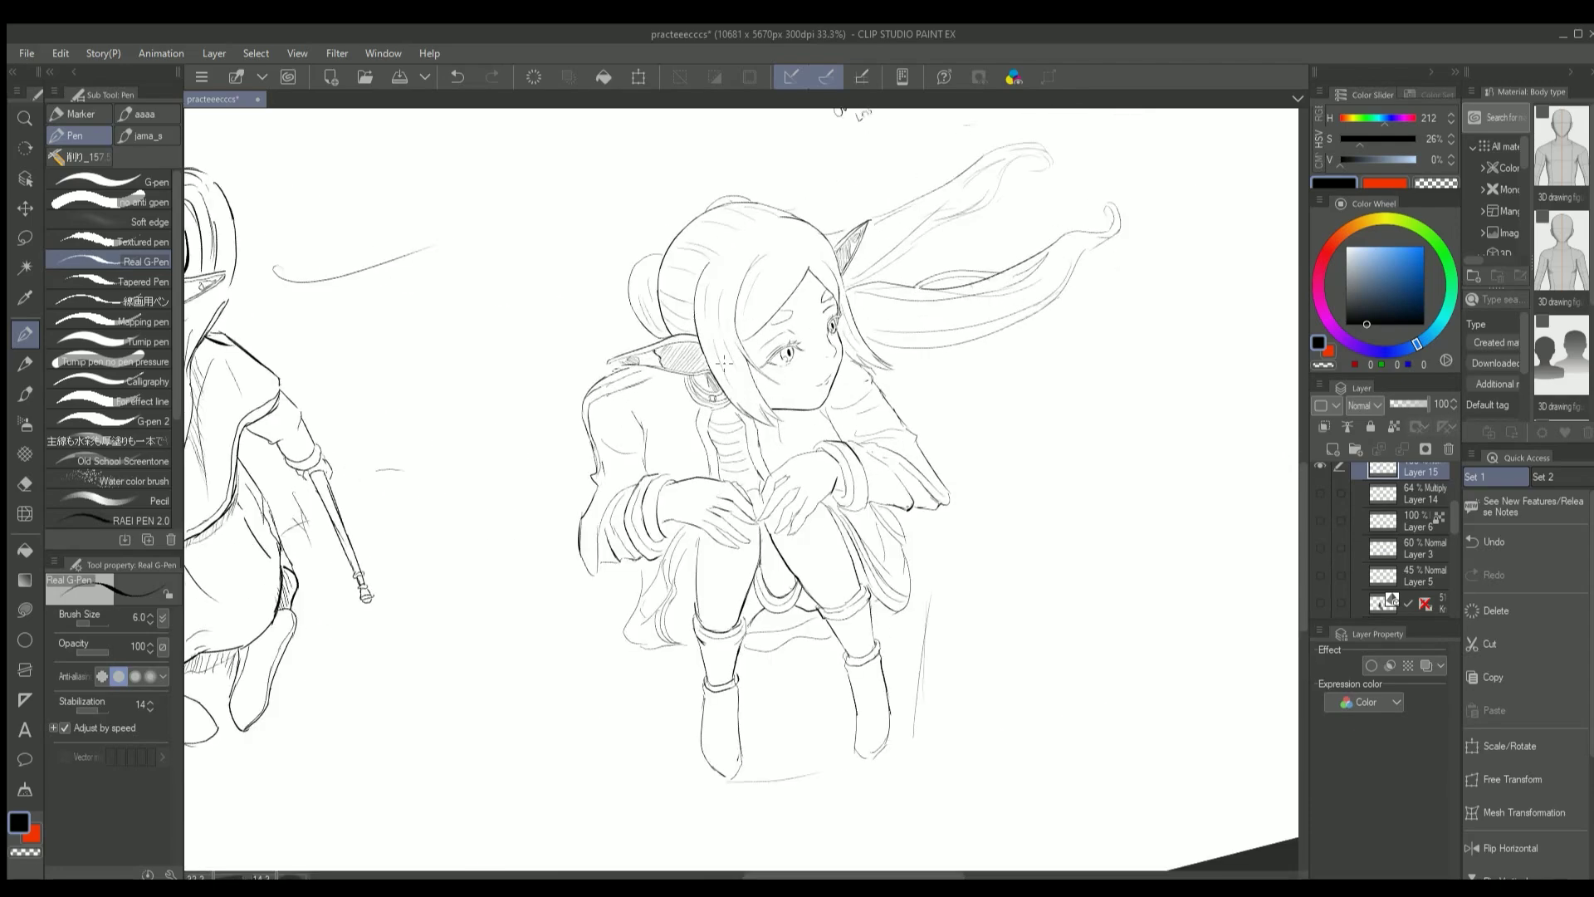
Hatch the shadow inside the collar rings below the near ear
left_click_drag(732, 386, 748, 365)
key("g")
scroll(765, 353, "down", 1)
key("p")
key("g")
key("p")
key("g")
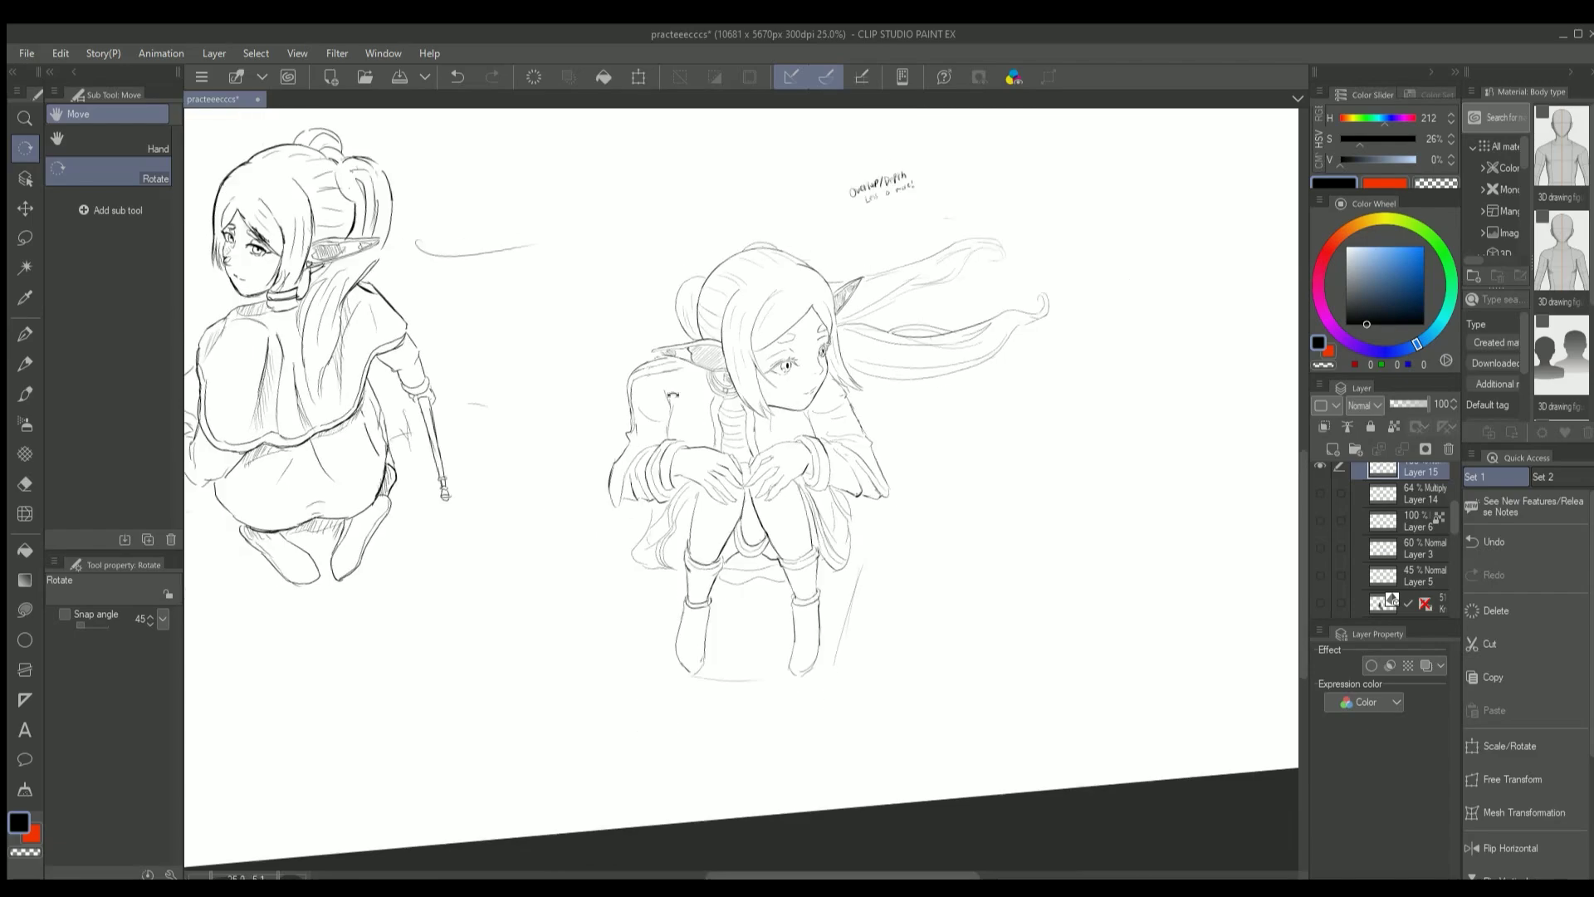
key("p")
scroll(655, 461, "up", 2)
scroll(905, 440, "down", 1)
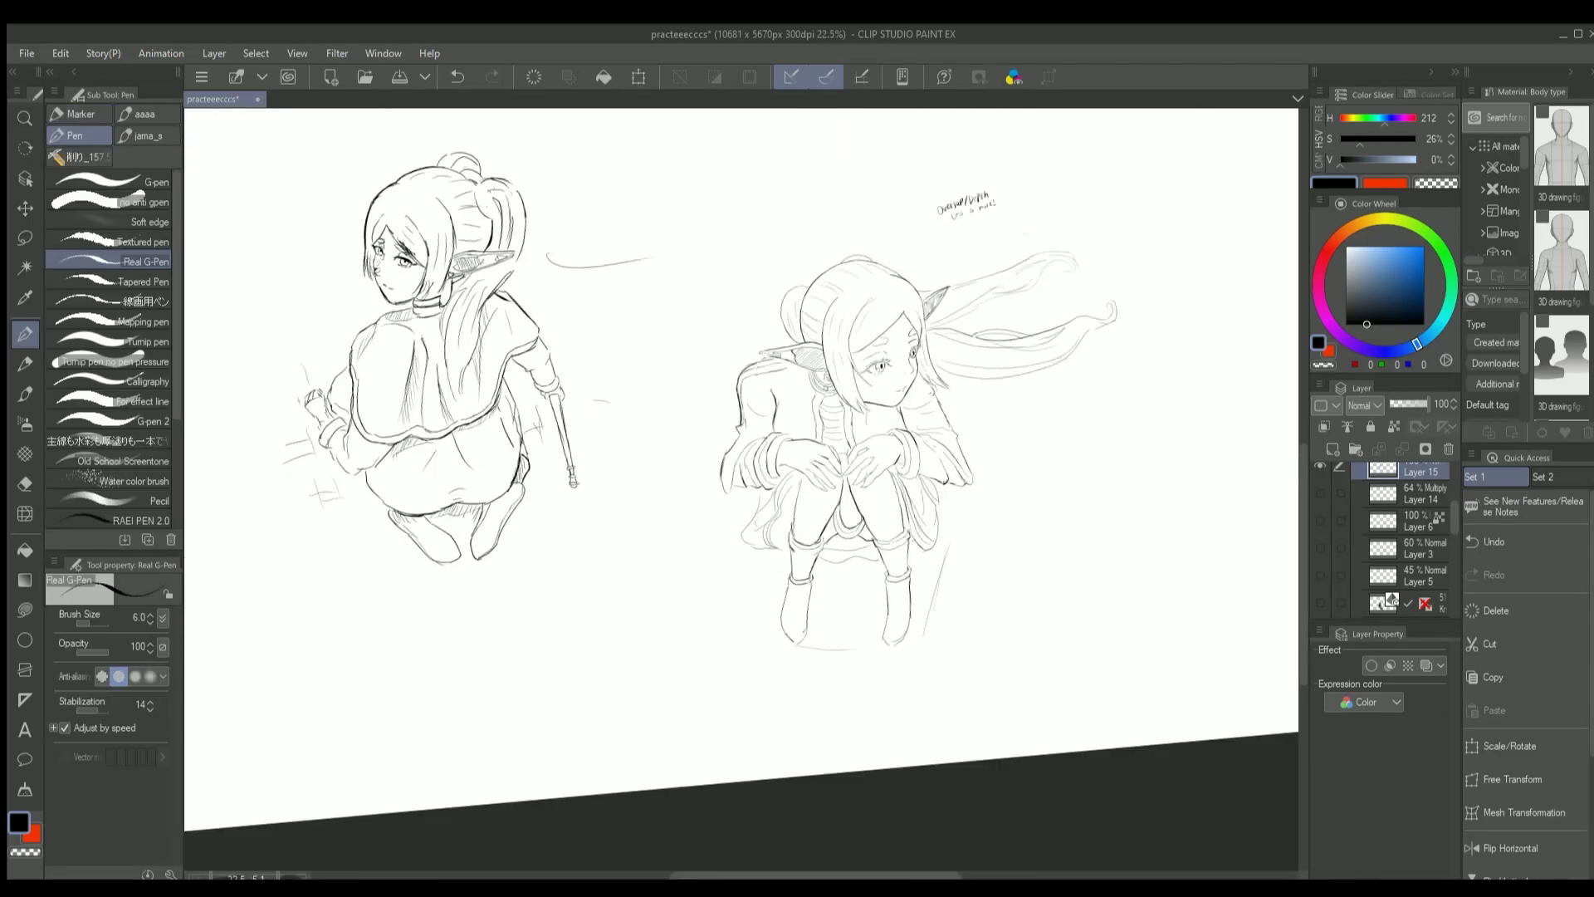
Thicken the near shoulder's coat outline and the fold line on the upper sleeve
key("r")
scroll(983, 252, "up", 1)
left_click_drag(983, 253, 799, 237)
key("r")
scroll(799, 237, "up", 2)
key("p")
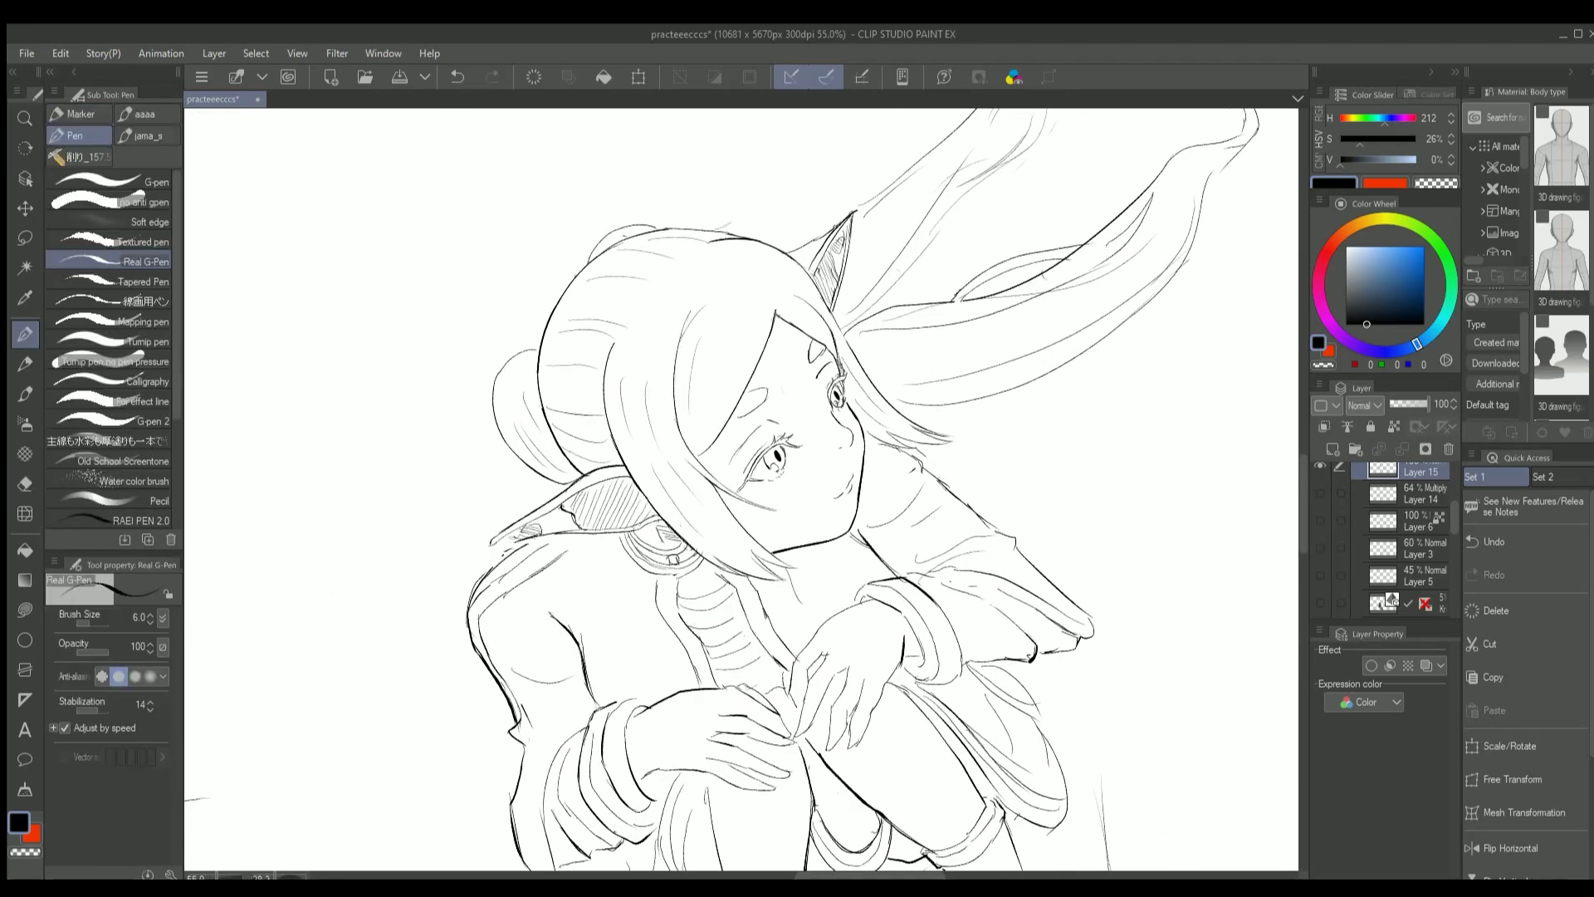
Thicken the far arm's inner contour and the upper windblown strand's top edge, undoing one stroke
key("r")
mouse_move(950, 186)
left_mouse_down()
mouse_move(740, 242)
mouse_move(673, 516)
left_mouse_up()
key("p")
left_click_drag(830, 416, 747, 498)
key("r")
scroll(748, 499, "up", 1)
key("p")
key("ctrl+z")
Darken and thicken the upper eyelashes of both eyes
scroll(748, 499, "down", 3)
scroll(748, 499, "up", 5)
key("g")
key("p")
key("g")
key("p")
key("g")
left_click(652, 566)
left_click(652, 573)
left_click(764, 527)
scroll(747, 498, "down", 1)
key("e")
scroll(791, 442, "down", 3)
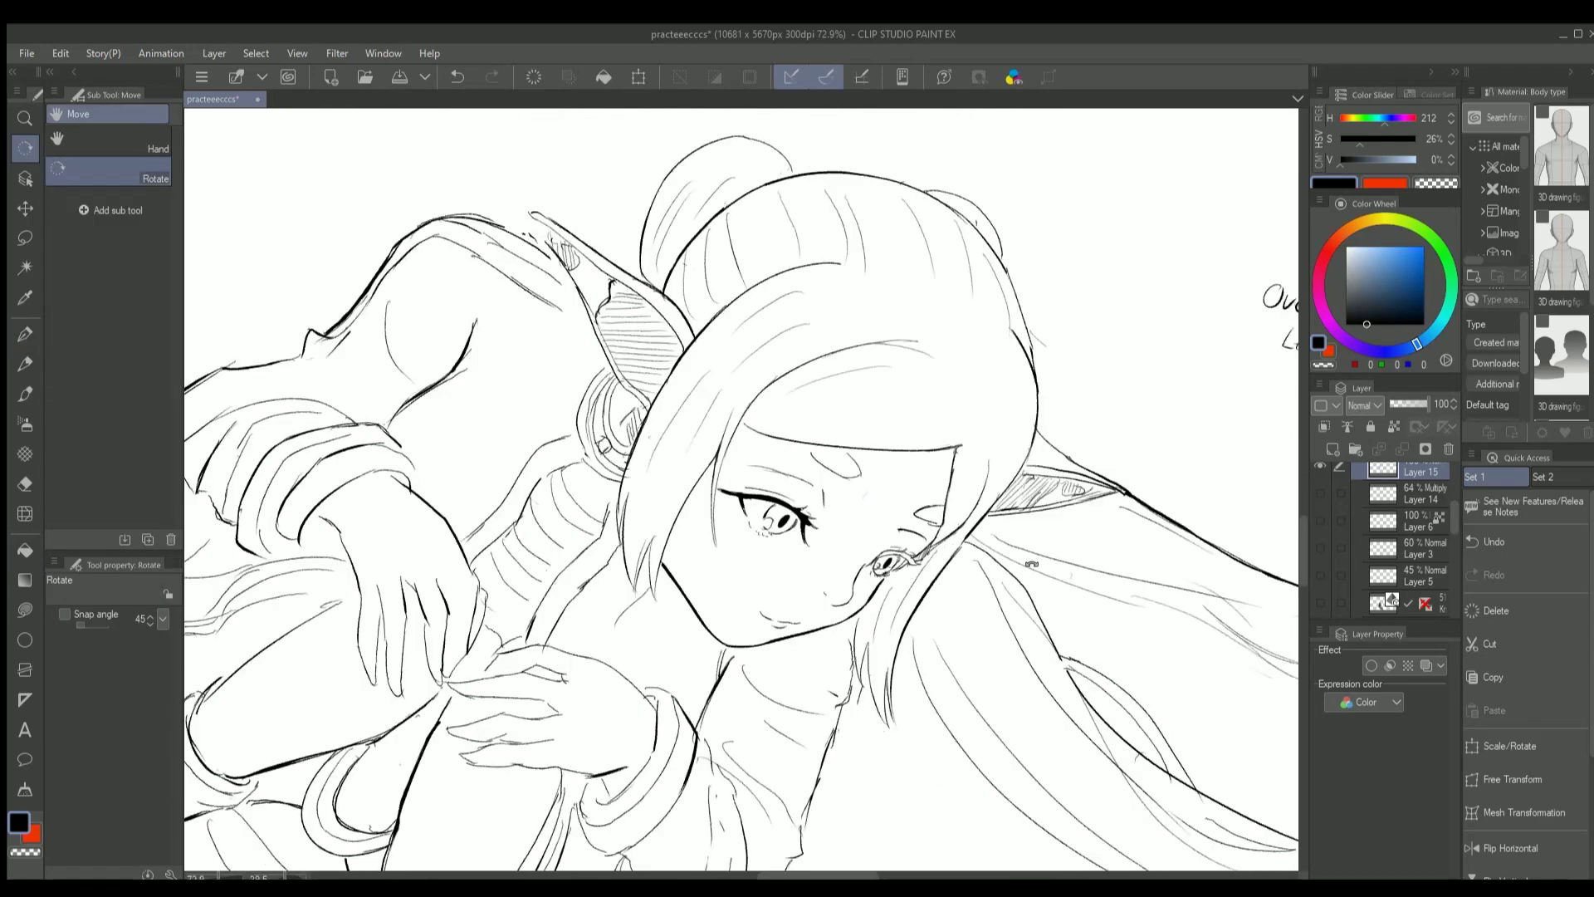
Touch up the line work around the near eye and eyebrows
scroll(792, 441, "up", 4)
key("g")
key("e")
key("p")
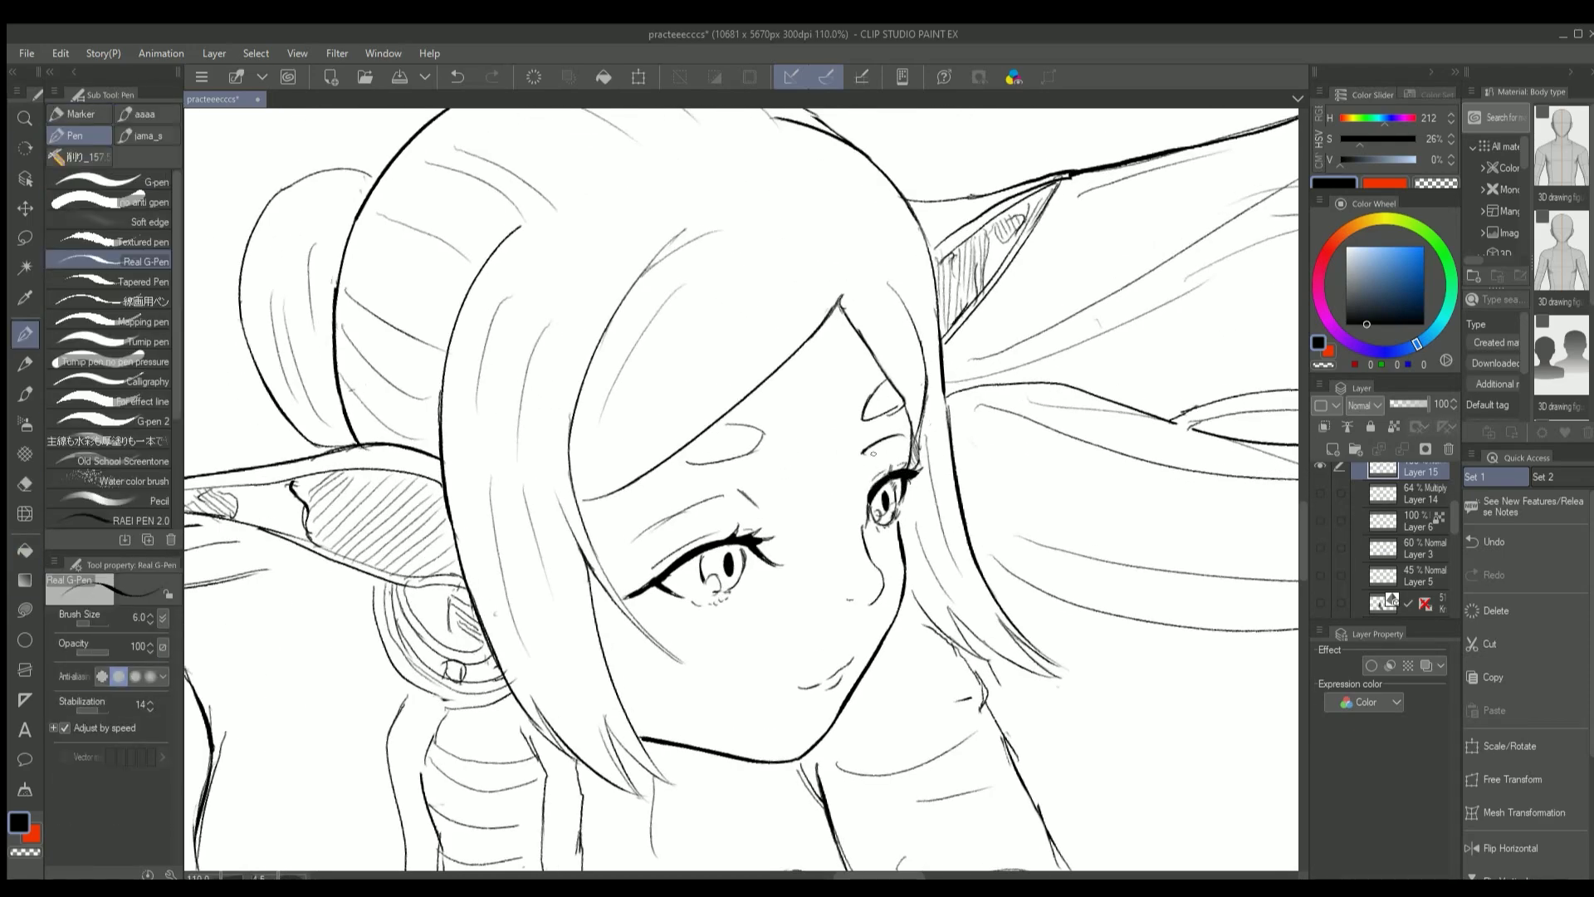
mouse_move(698, 486)
left_mouse_down()
mouse_move(714, 504)
mouse_move(681, 448)
mouse_move(731, 498)
left_mouse_up()
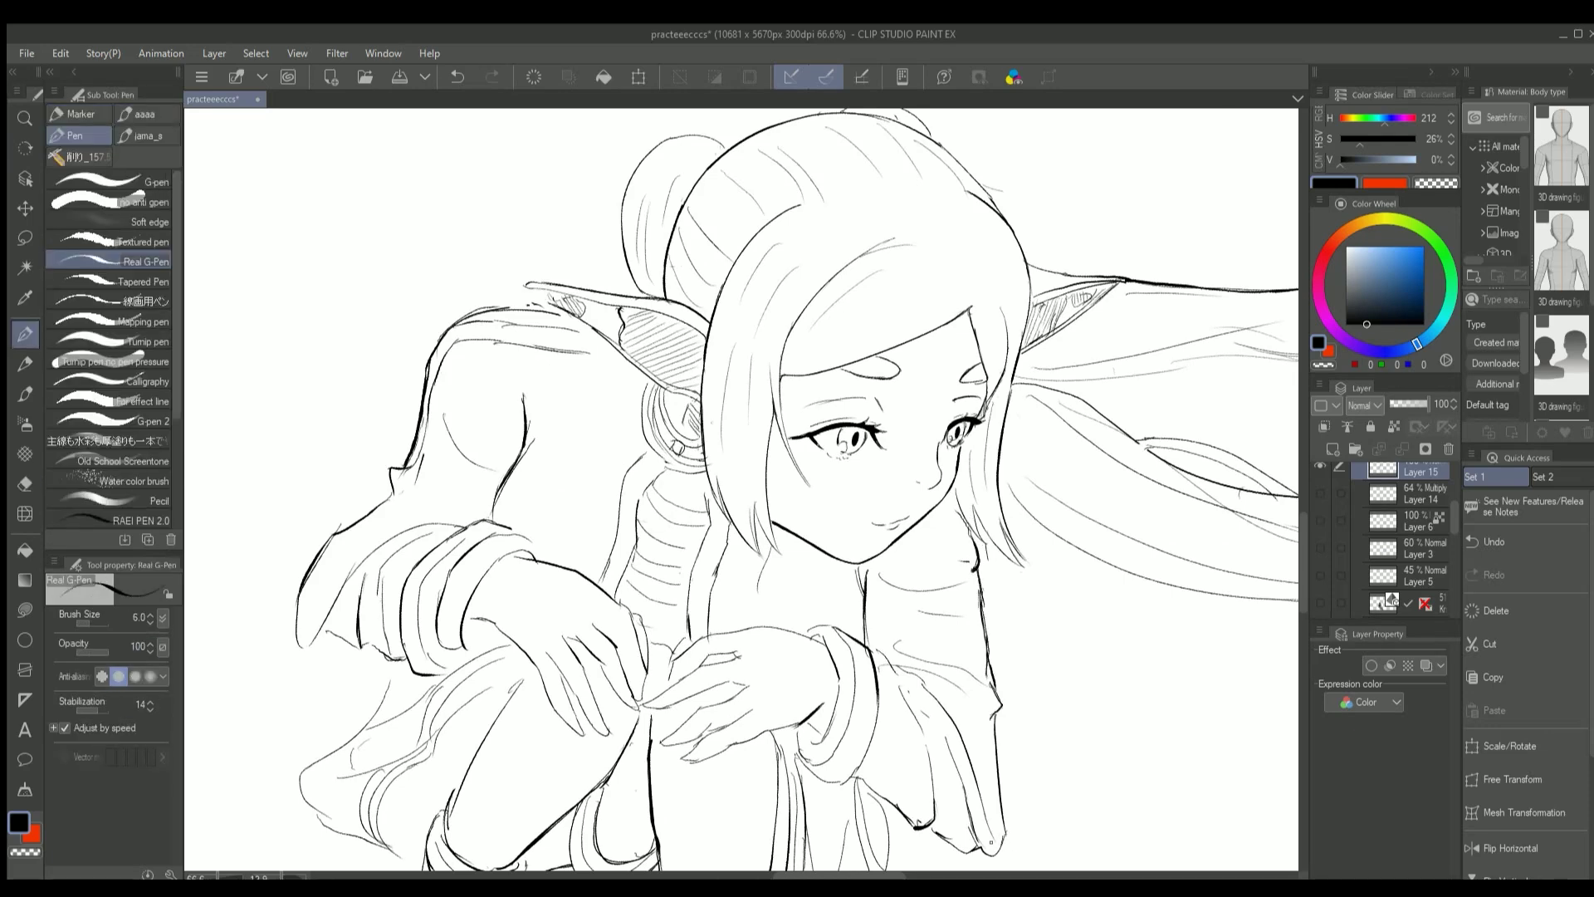
key("r")
scroll(741, 490, "down", 3)
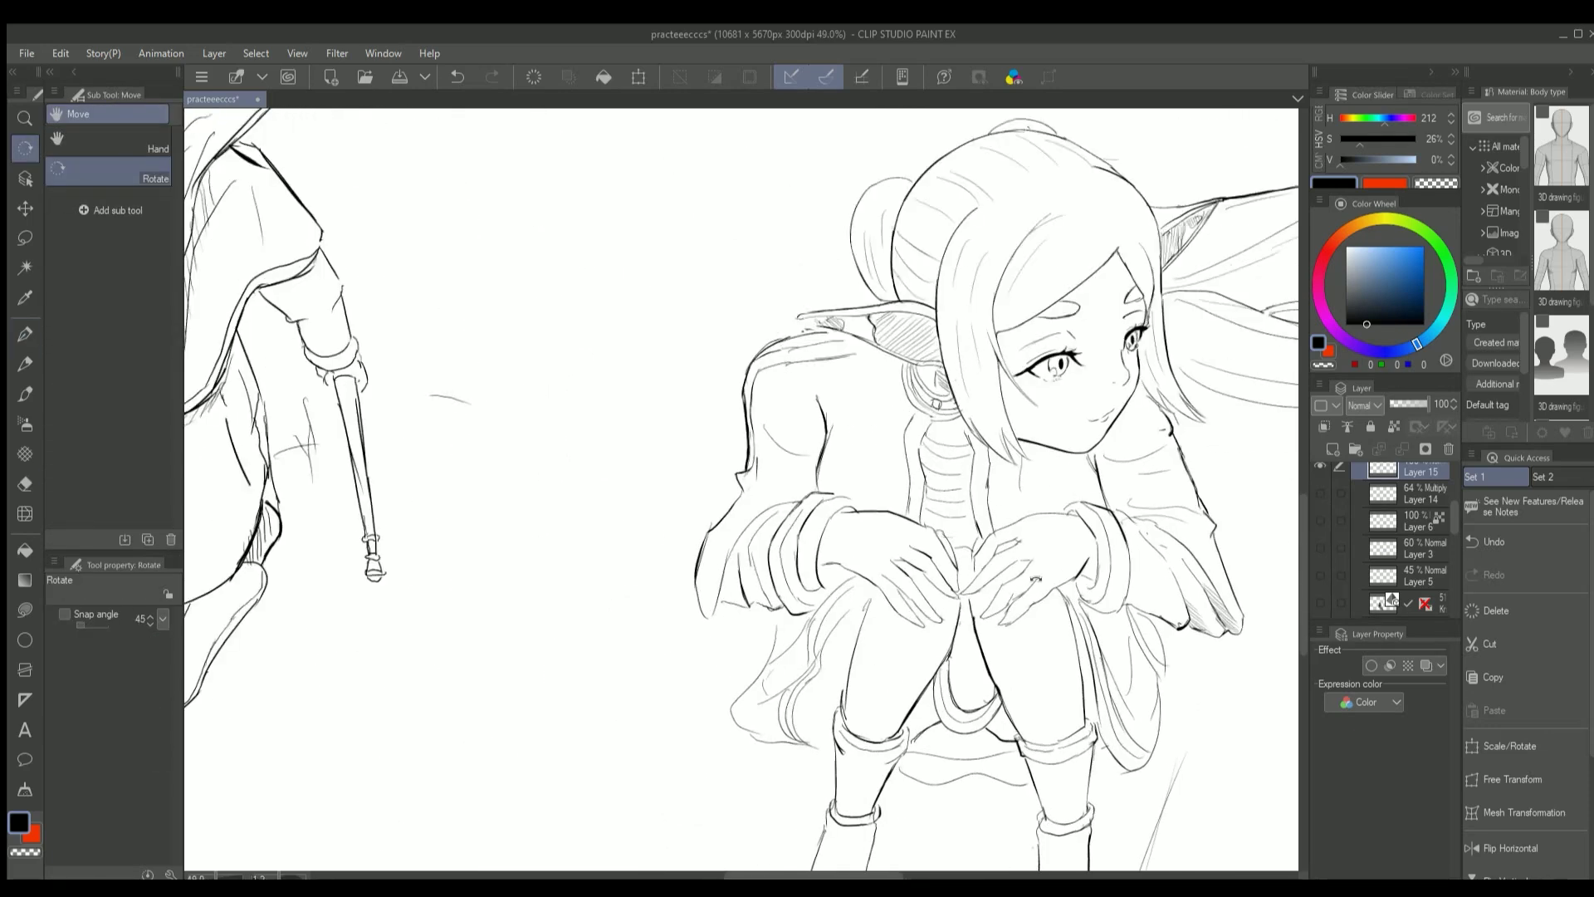
Show the blue sketch layer as a guide for the near sleeve's hem, undoing a test stroke, and hide the sketch again
left_click(1321, 494)
left_click(1320, 521)
key("p")
scroll(742, 490, "up", 2)
left_click_drag(797, 581, 743, 732)
key("ctrl+z")
key("e")
scroll(741, 490, "down", 3)
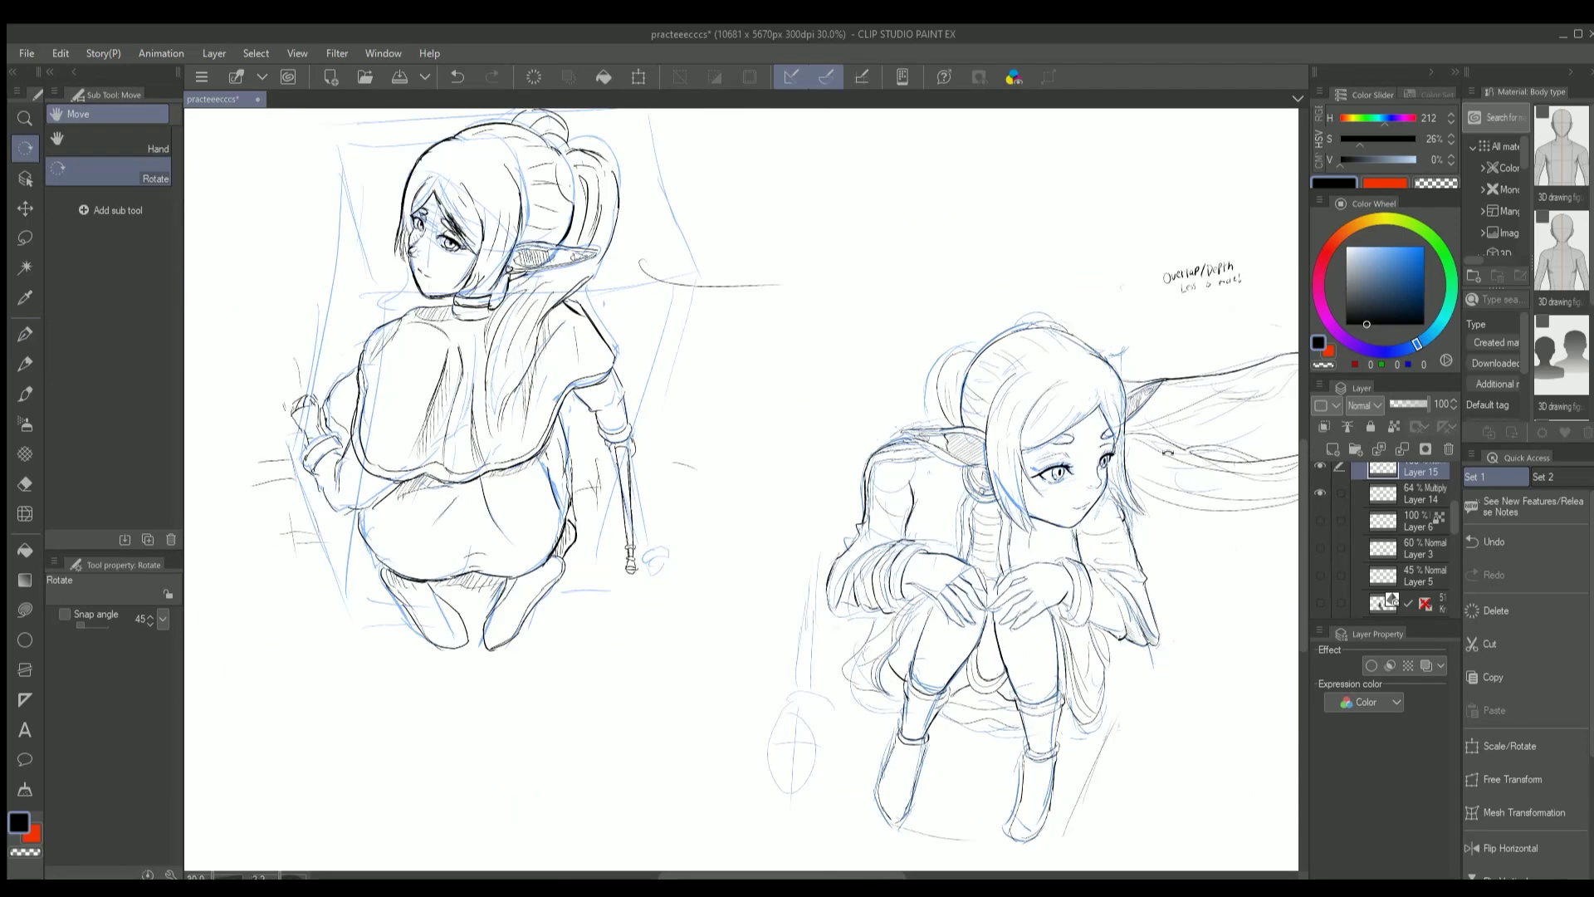
scroll(742, 490, "up", 4)
key("p")
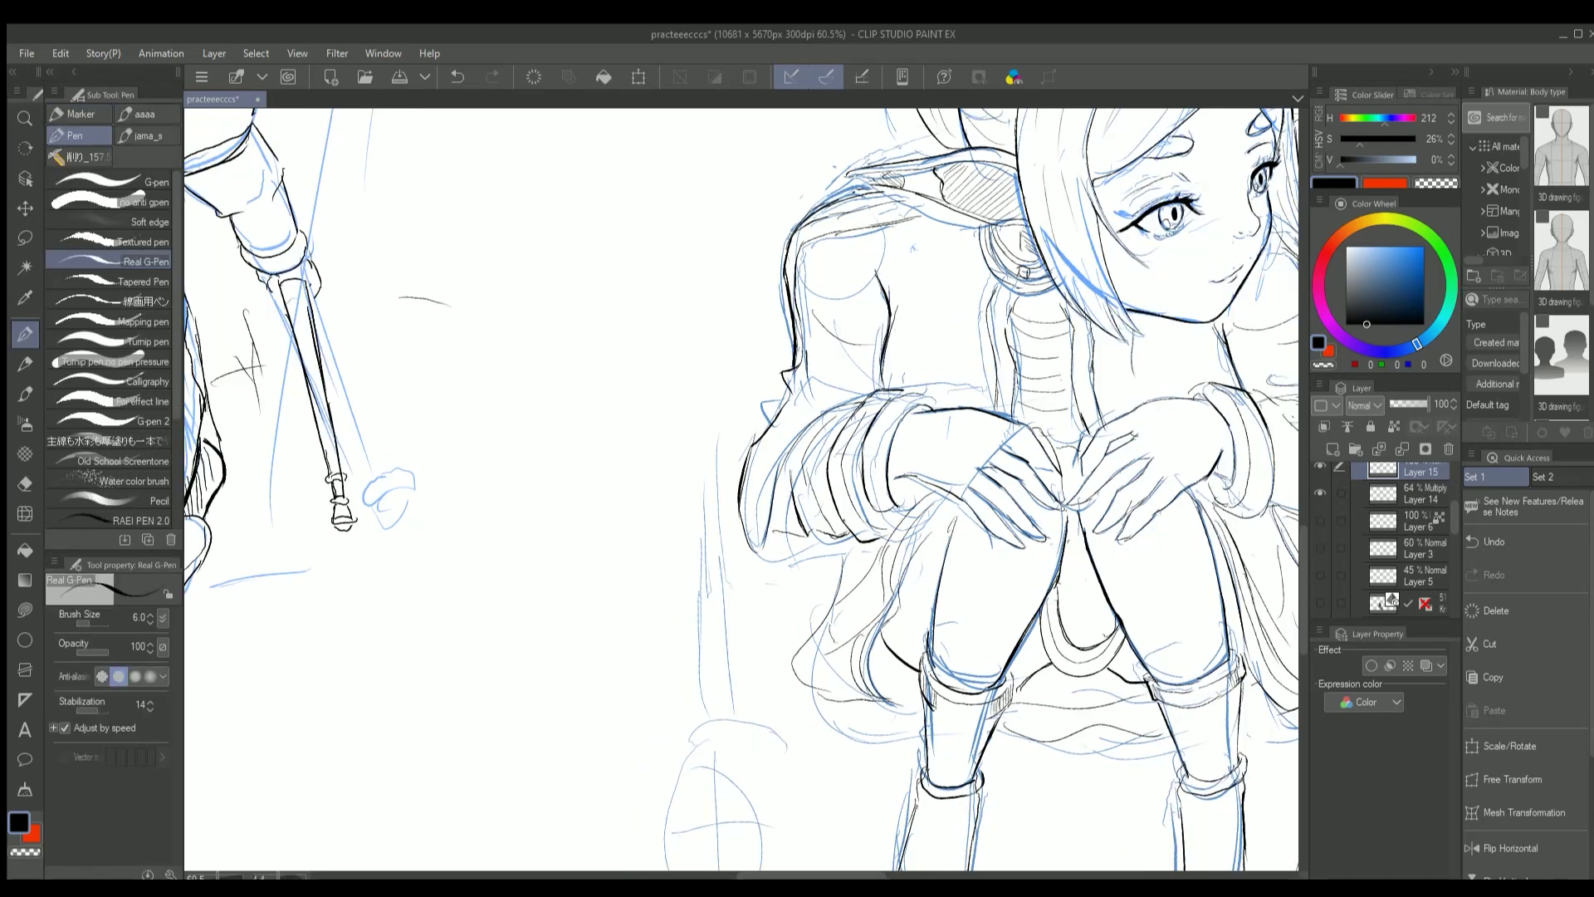
left_click(1321, 494)
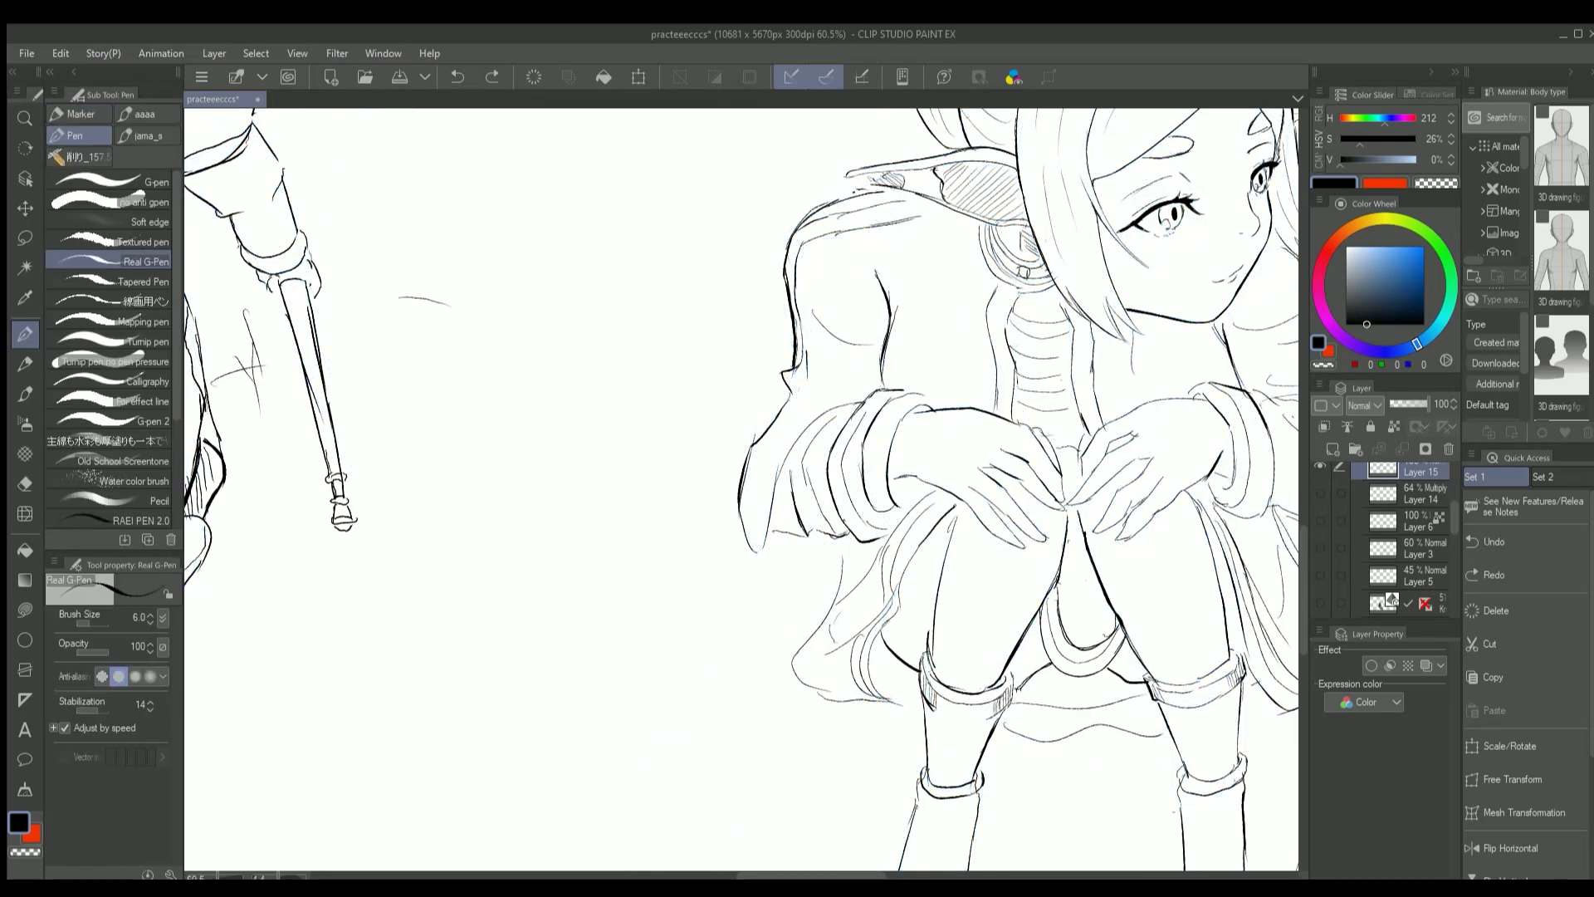
Draw and thicken the near sleeve's lower hem and the adjoining cuff folds
left_click_drag(742, 490, 714, 581)
scroll(742, 490, "up", 1)
left_click_drag(954, 587, 966, 605)
left_click_drag(741, 490, 714, 540)
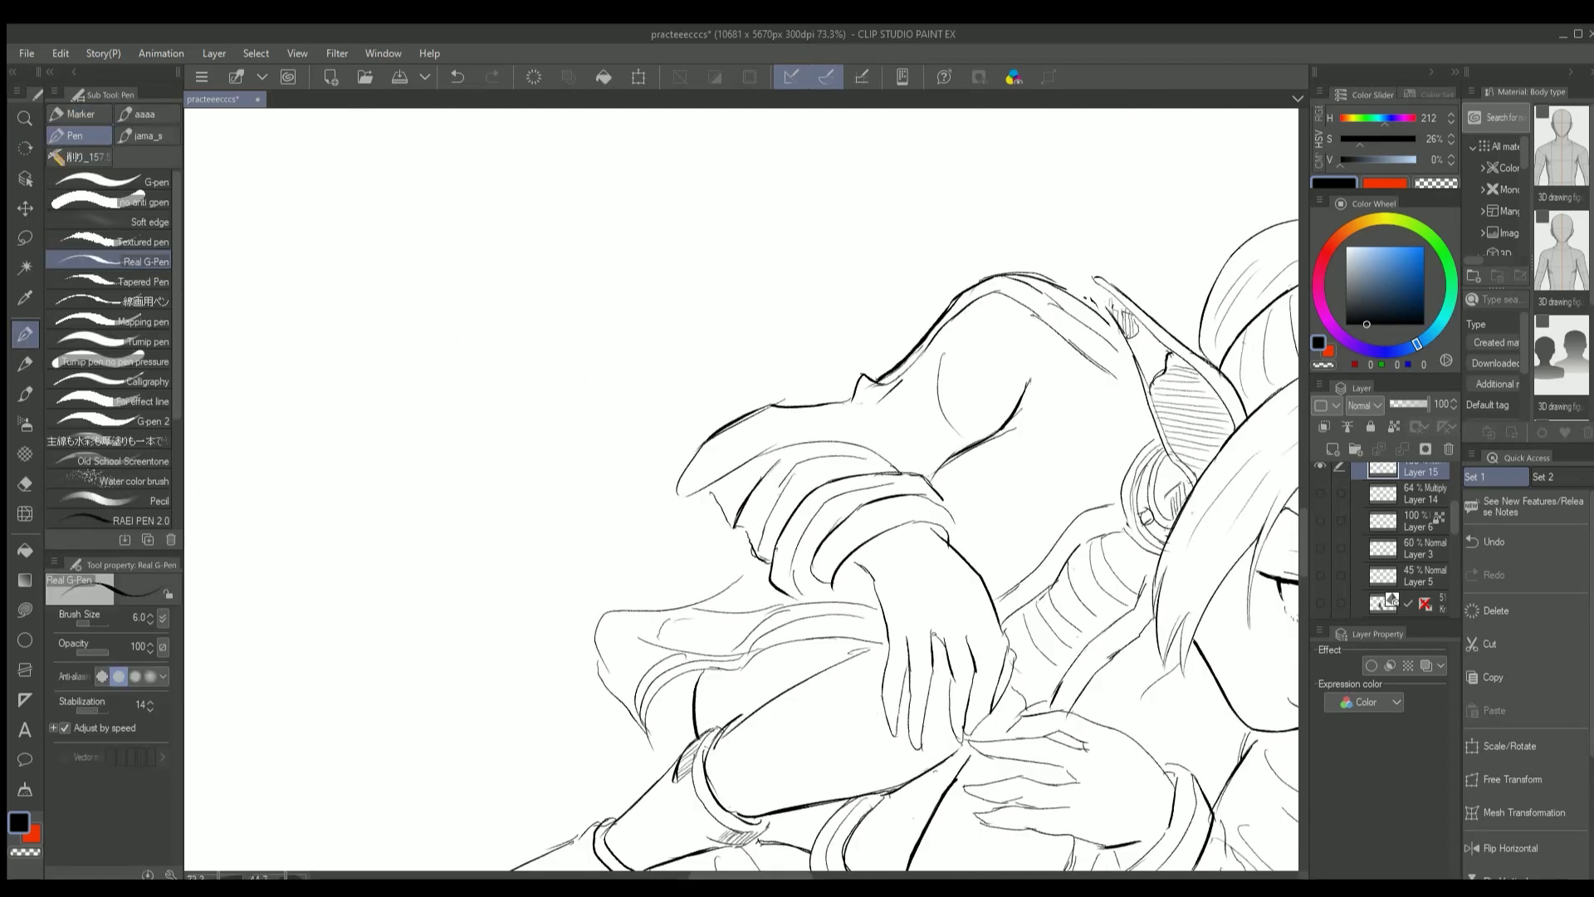
scroll(975, 698, "down", 2)
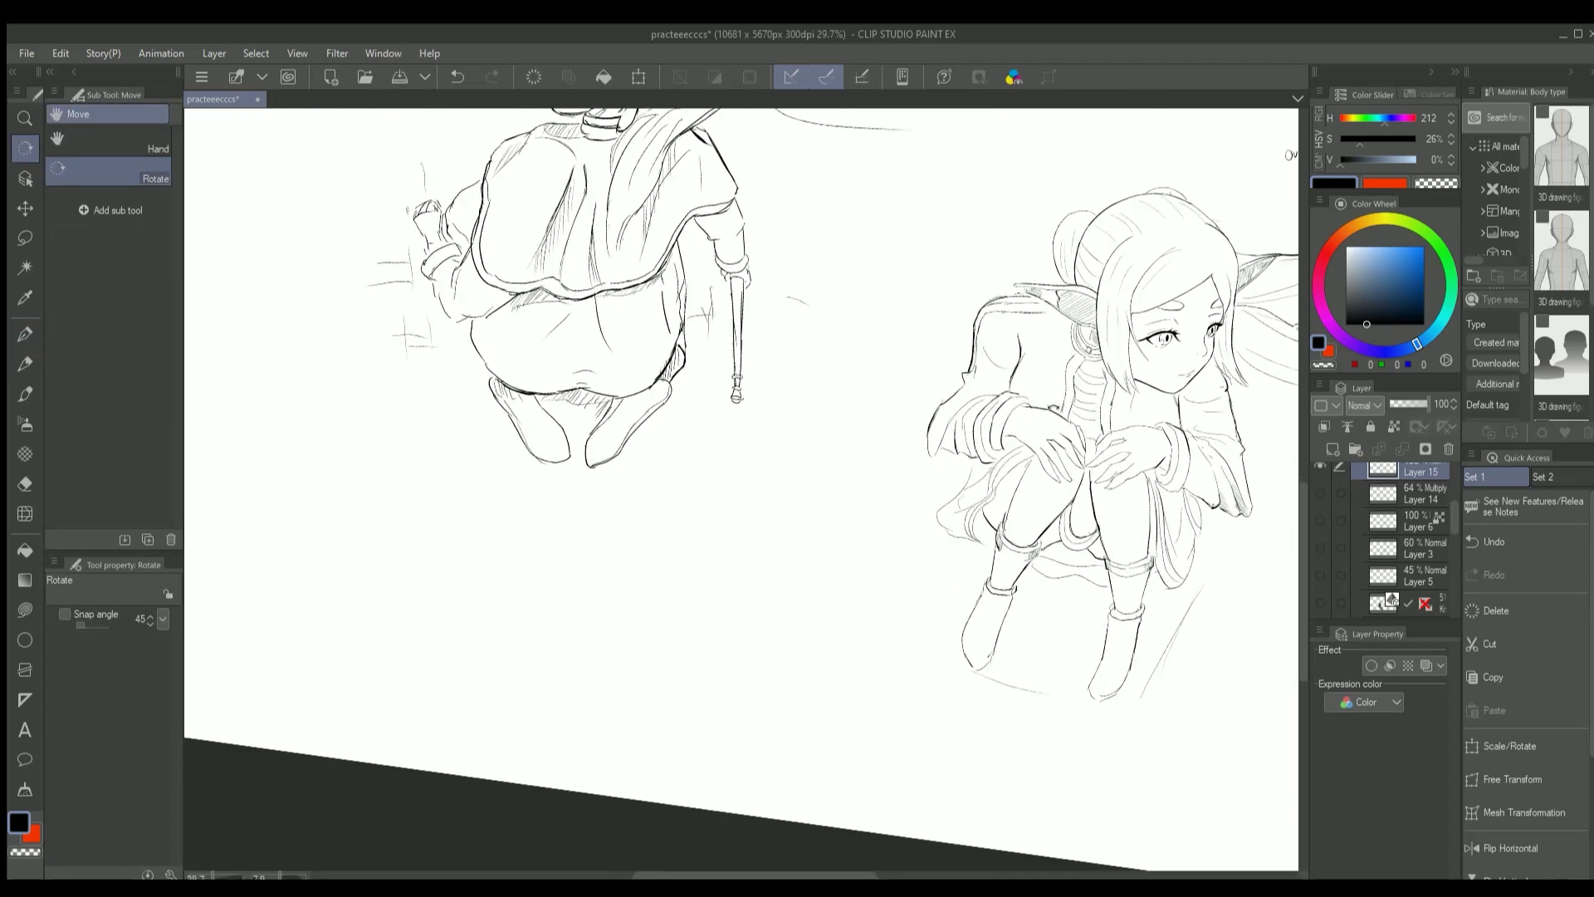
left_click_drag(976, 697, 914, 581)
left_click_drag(978, 449, 990, 459)
scroll(984, 451, "up", 1)
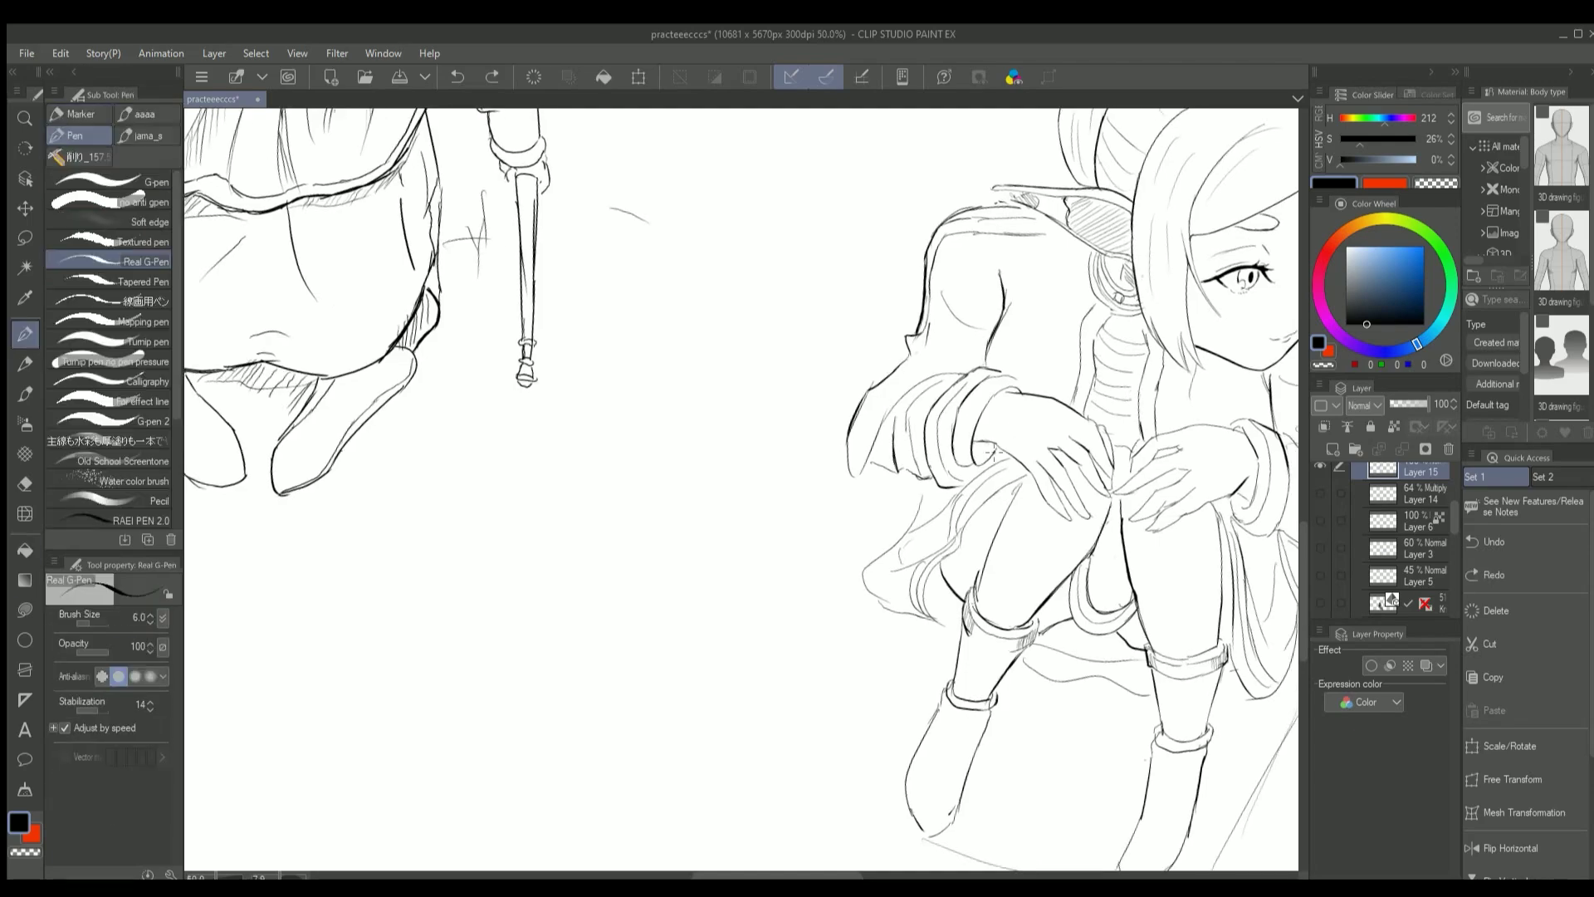
Fill the openings inside both sleeve cuffs beneath the wrists with solid black
key("e")
key("p")
scroll(1021, 397, "up", 1)
scroll(1030, 411, "down", 3)
mouse_move(1029, 411)
left_mouse_down()
mouse_move(1064, 454)
mouse_move(552, 110)
mouse_move(1074, 655)
mouse_move(1017, 528)
left_mouse_up()
scroll(1064, 455, "up", 2)
scroll(1063, 454, "down", 1)
key("g")
key("r")
scroll(552, 115, "down", 3)
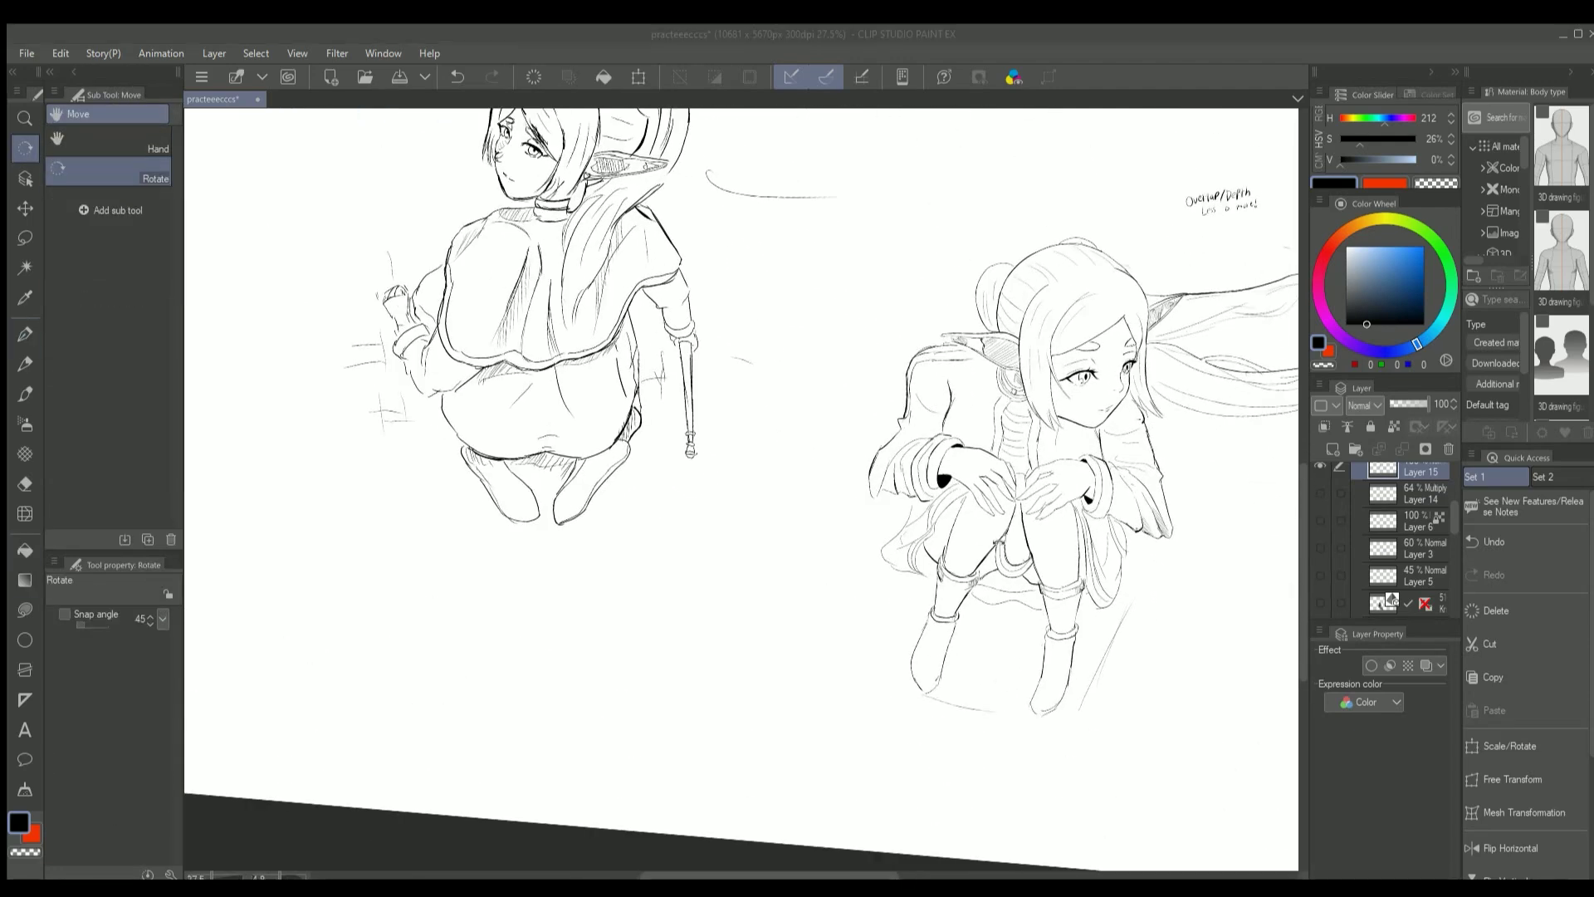
Strengthen the line weight of the near cuff and both boots
scroll(1132, 485, "up", 5)
key("p")
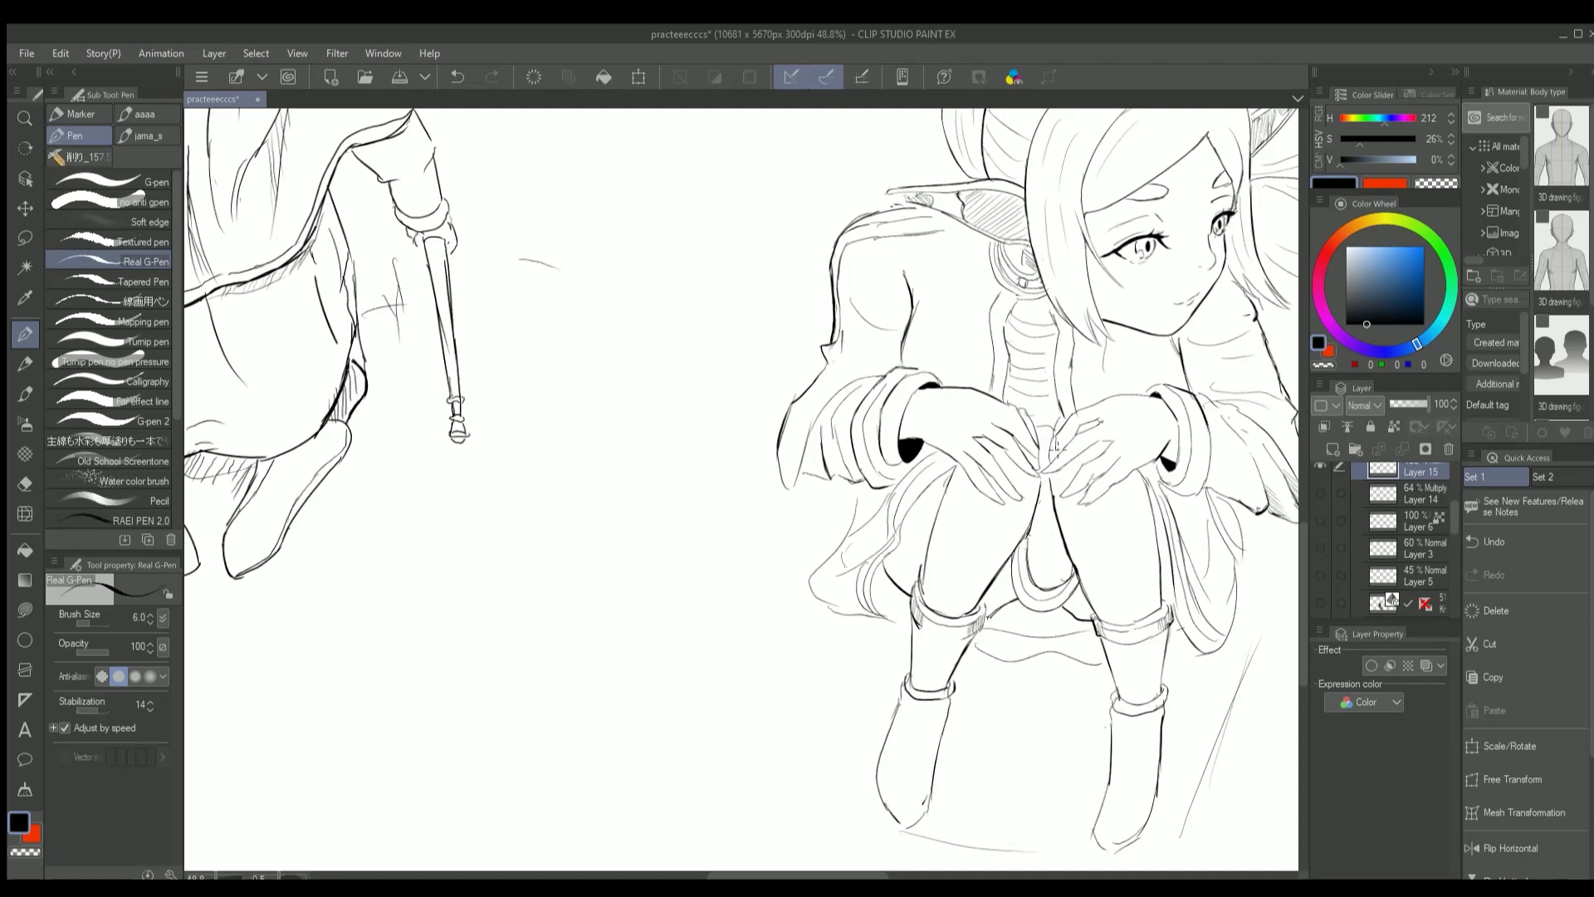
scroll(1058, 446, "up", 1)
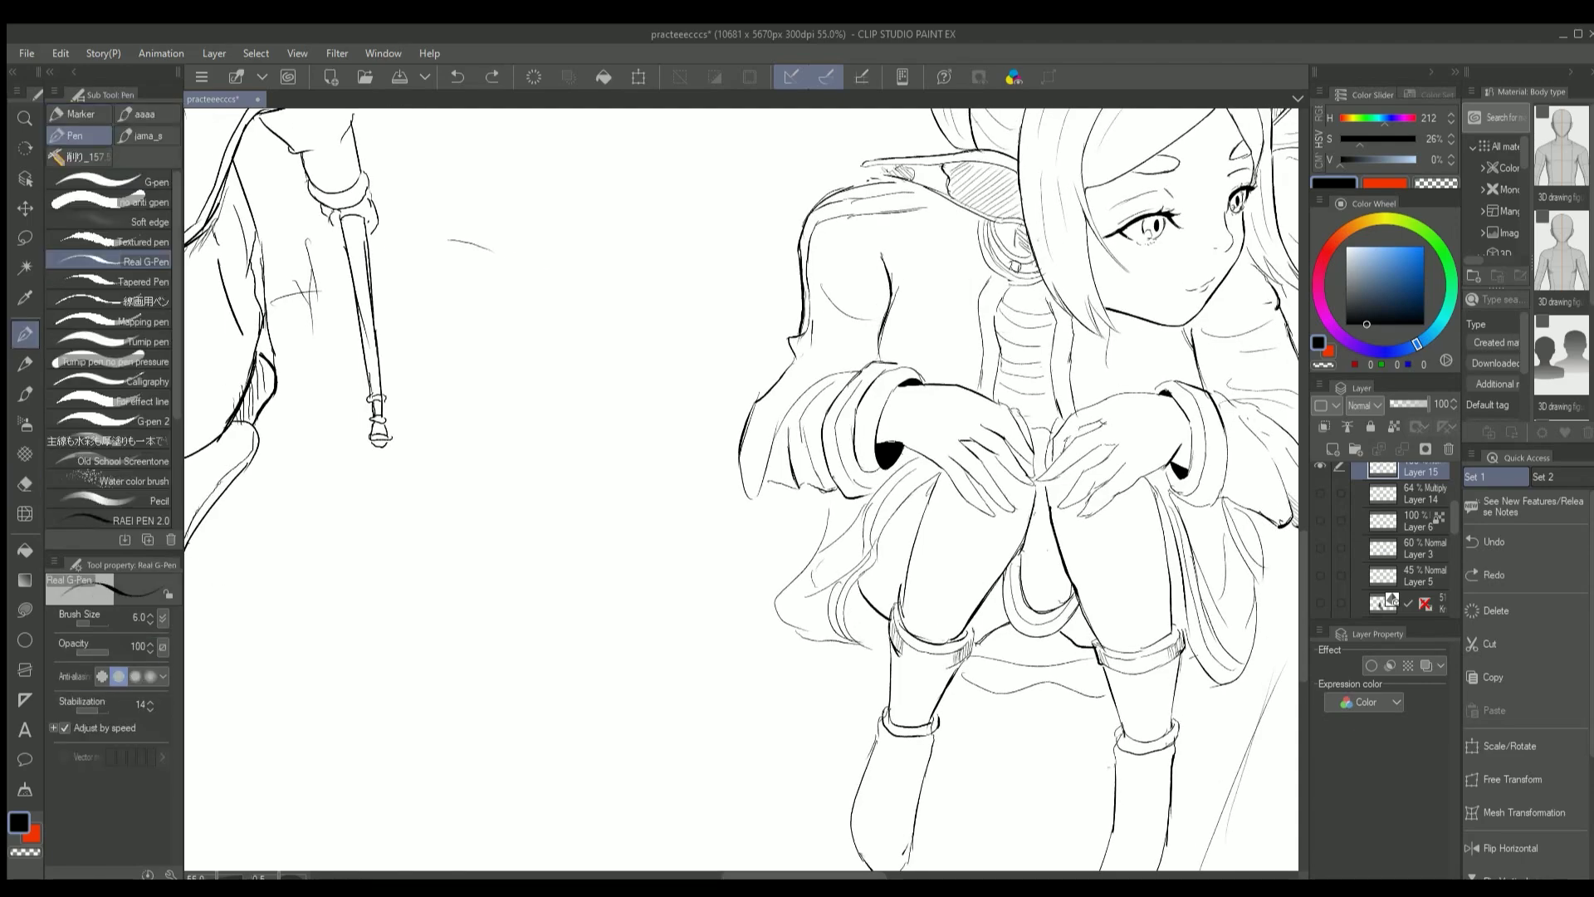
scroll(1084, 428, "up", 1)
scroll(1096, 419, "down", 1)
scroll(1096, 419, "up", 1)
scroll(1096, 420, "down", 2)
scroll(1096, 420, "up", 1)
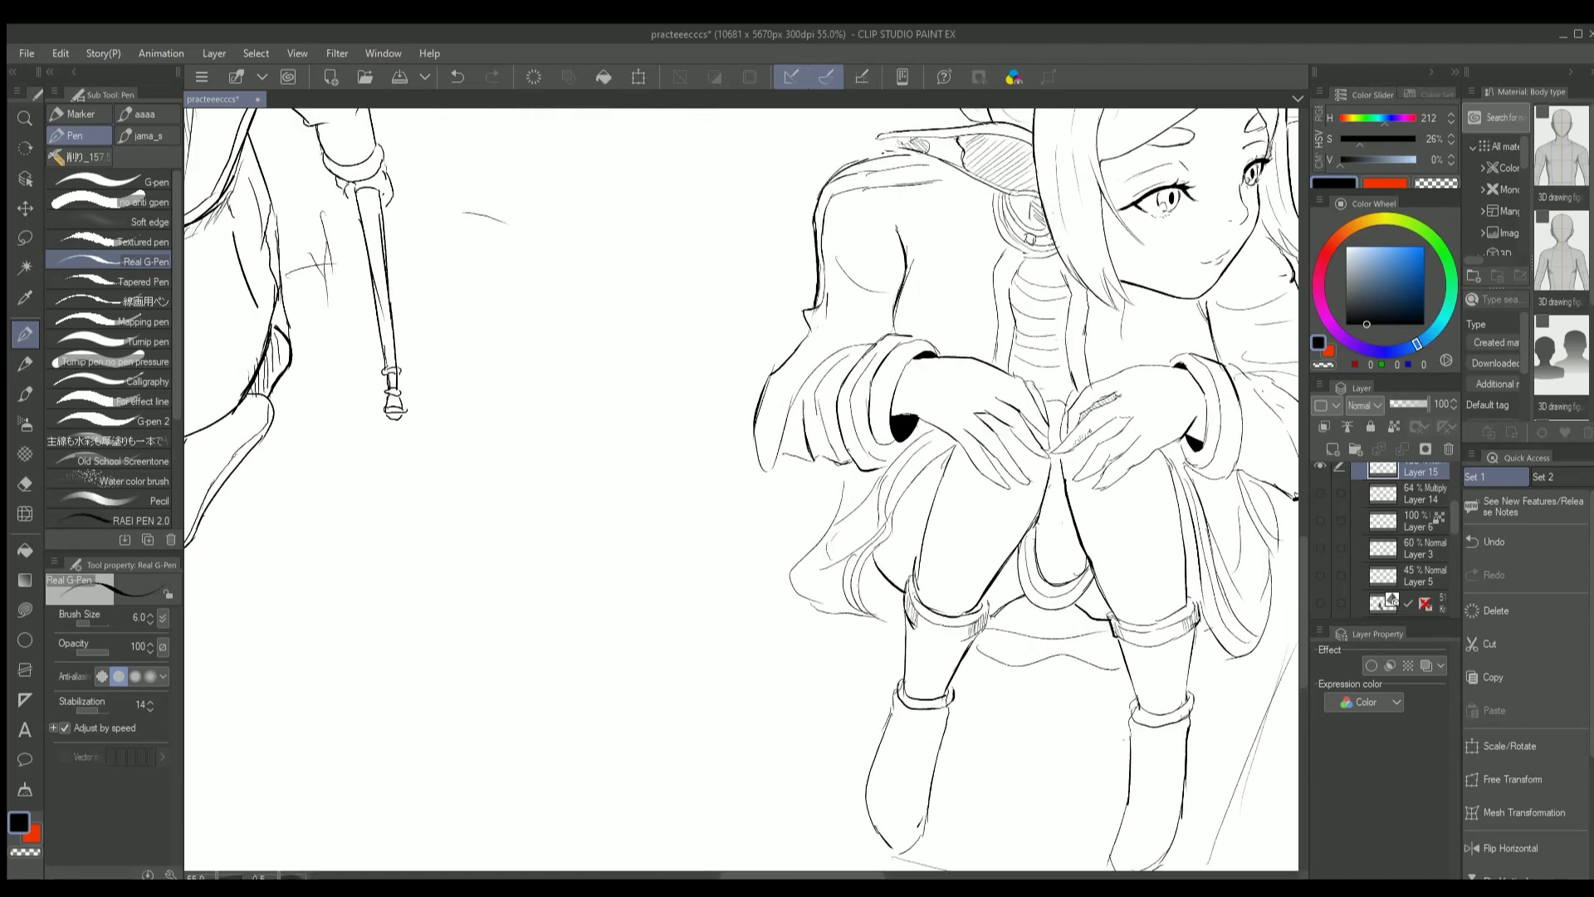
scroll(977, 592, "down", 5)
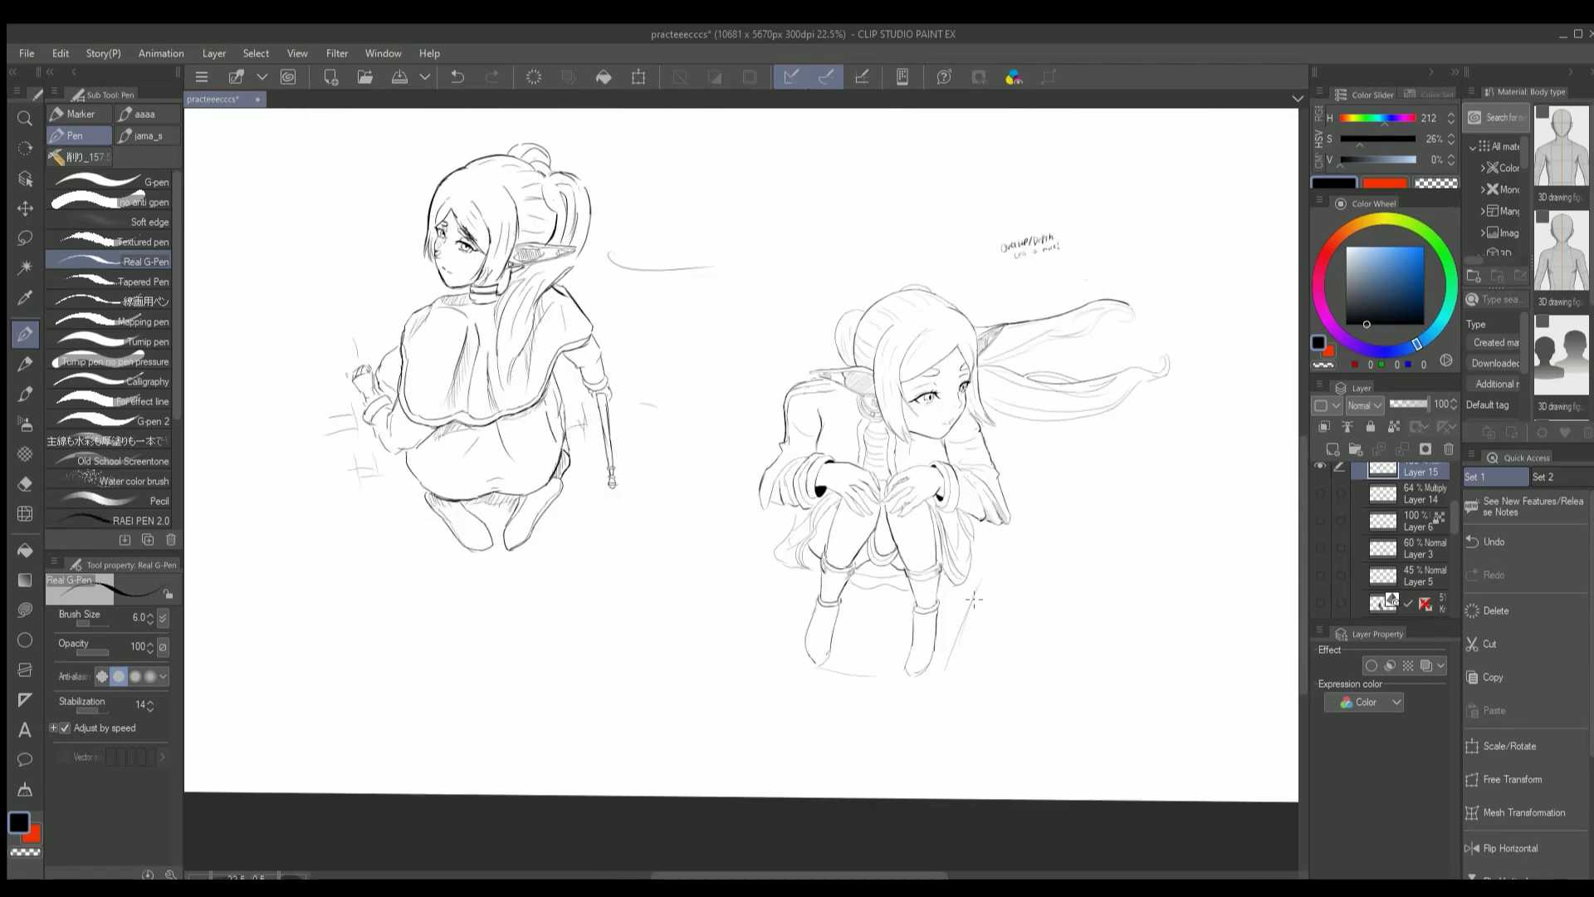
Replace the diagonal ground line with faint vertical strokes on both sides of the legs, undoing unwanted strokes
key("ctrl+z")
left_click_drag(976, 592, 968, 655)
left_click_drag(764, 648, 771, 611)
scroll(831, 374, "up", 4)
scroll(868, 428, "down", 5)
scroll(888, 627, "up", 2)
key("ctrl+z")
scroll(992, 548, "down", 1)
scroll(961, 521, "up", 1)
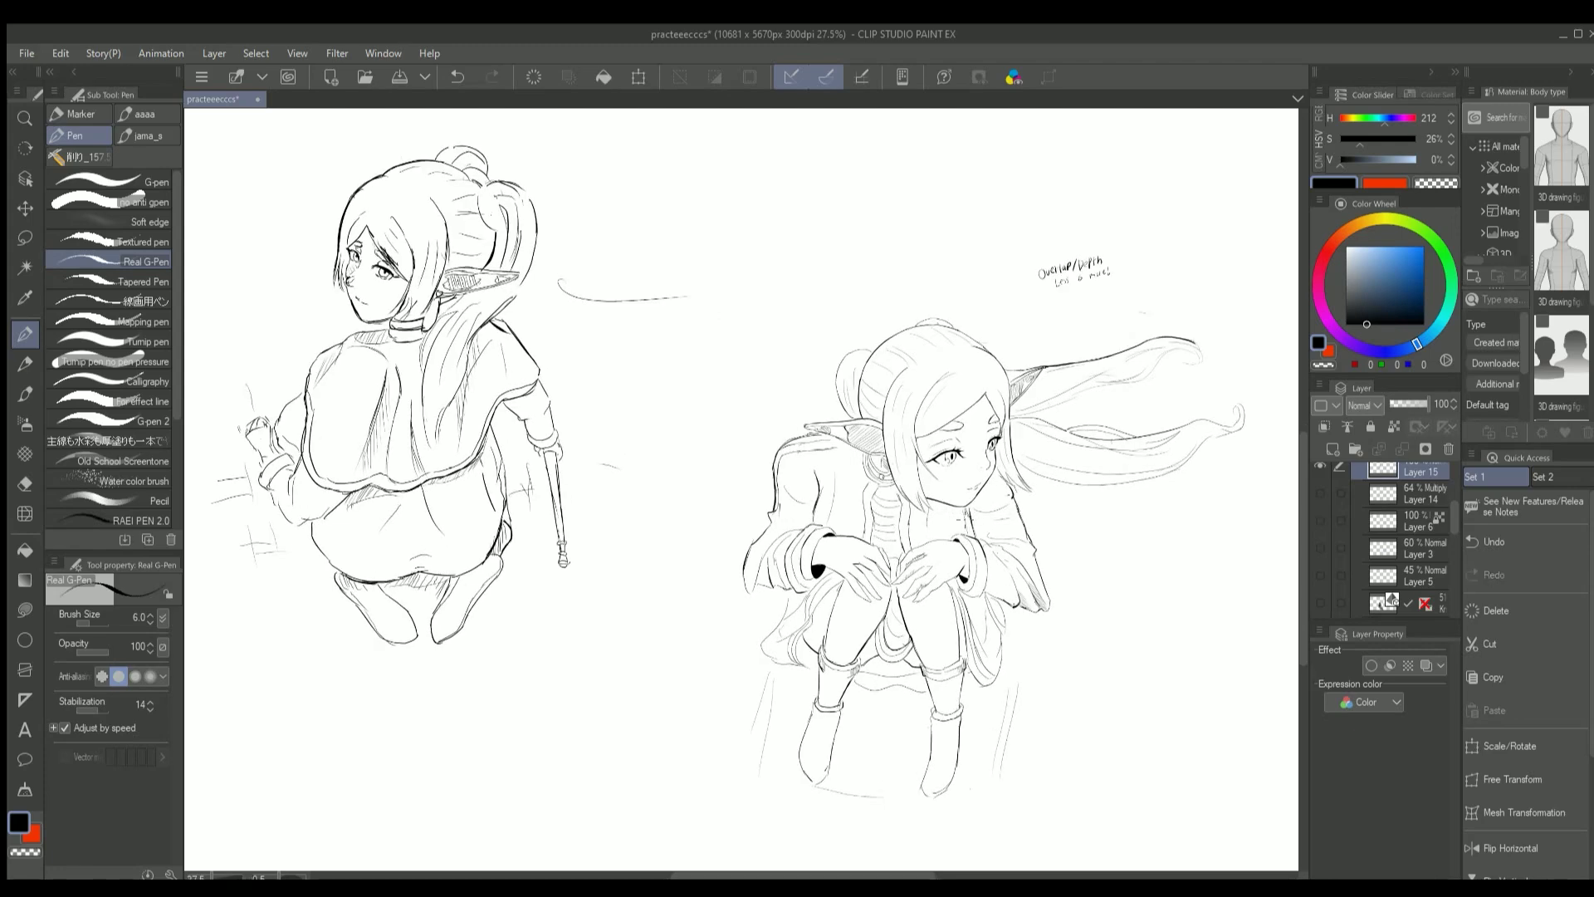
scroll(897, 538, "down", 1)
key("ctrl+z")
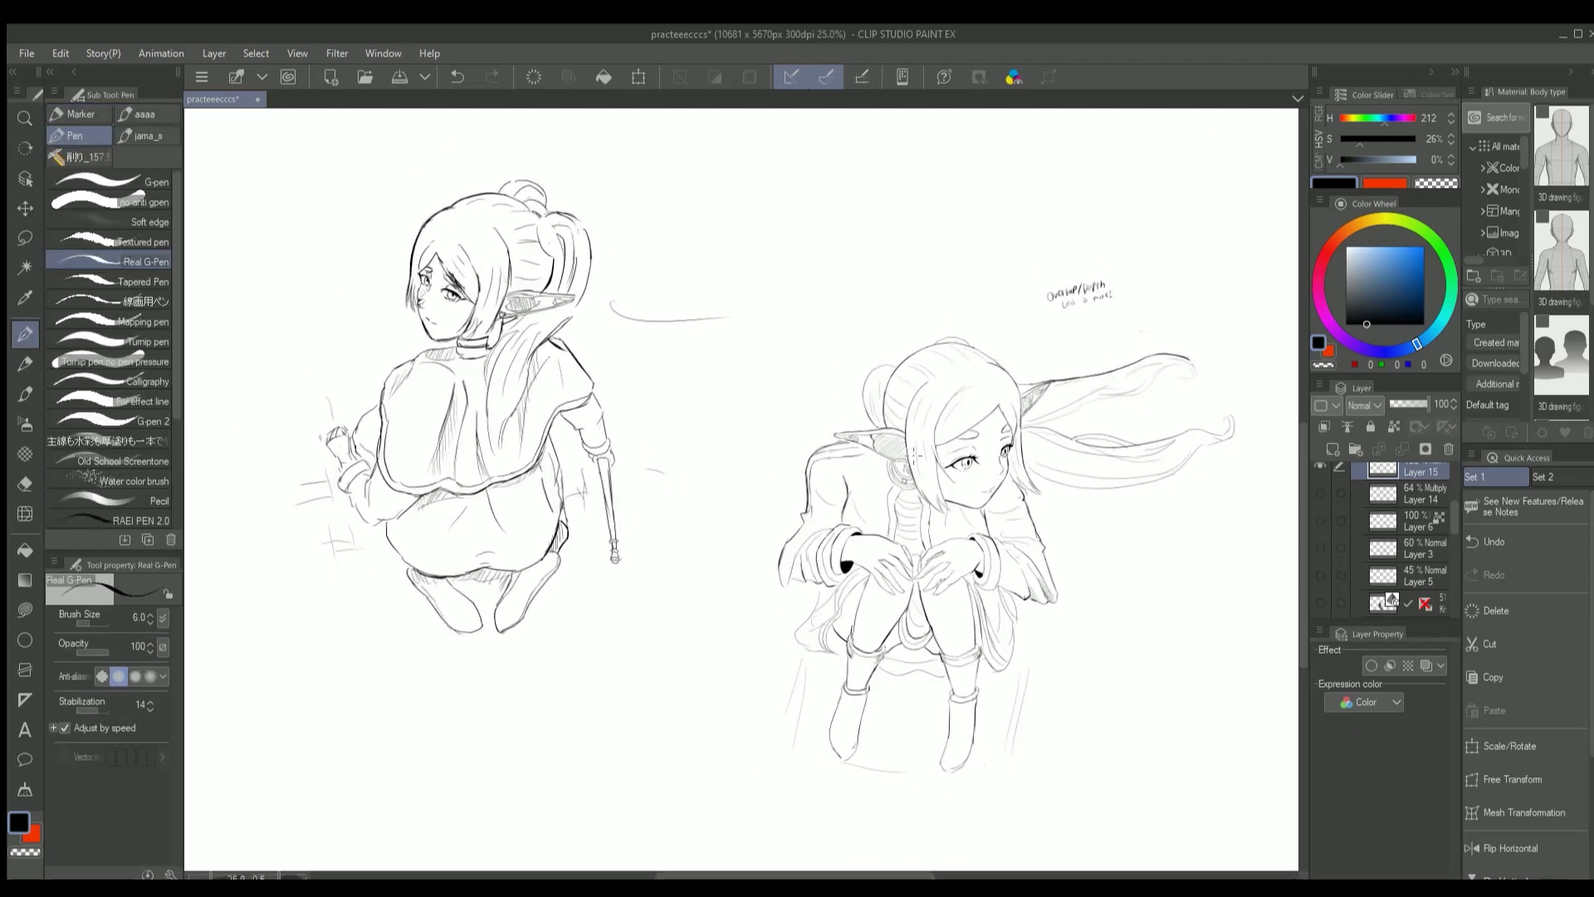
scroll(913, 455, "down", 3)
scroll(897, 490, "up", 6)
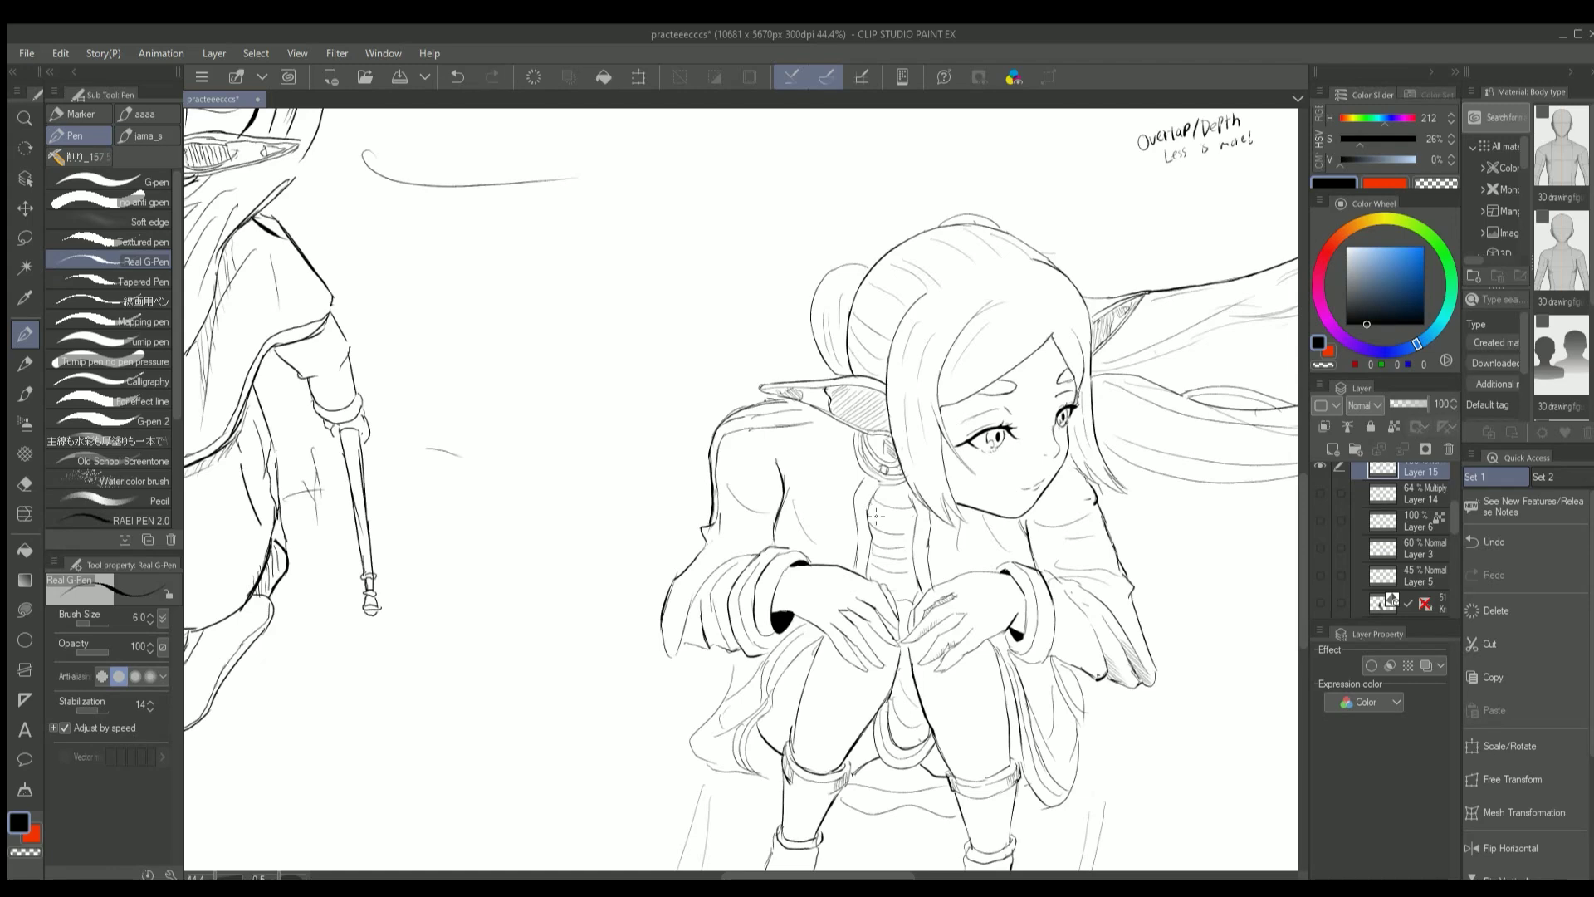
Redraw the curved stripe lines across the shirt between the coat edges, erasing and undoing uneven strokes
left_click(913, 506)
left_click(896, 526)
key("e")
key("ctrl+z")
key("p")
key("e")
key("p")
left_click(877, 552)
key("e")
key("p")
key("ctrl+z")
key("ctrl+z")
key("e")
left_click(910, 565)
key("p")
key("e")
key("ctrl+z")
key("p")
scroll(896, 538, "down", 3)
scroll(901, 553, "up", 1)
key("ctrl+y")
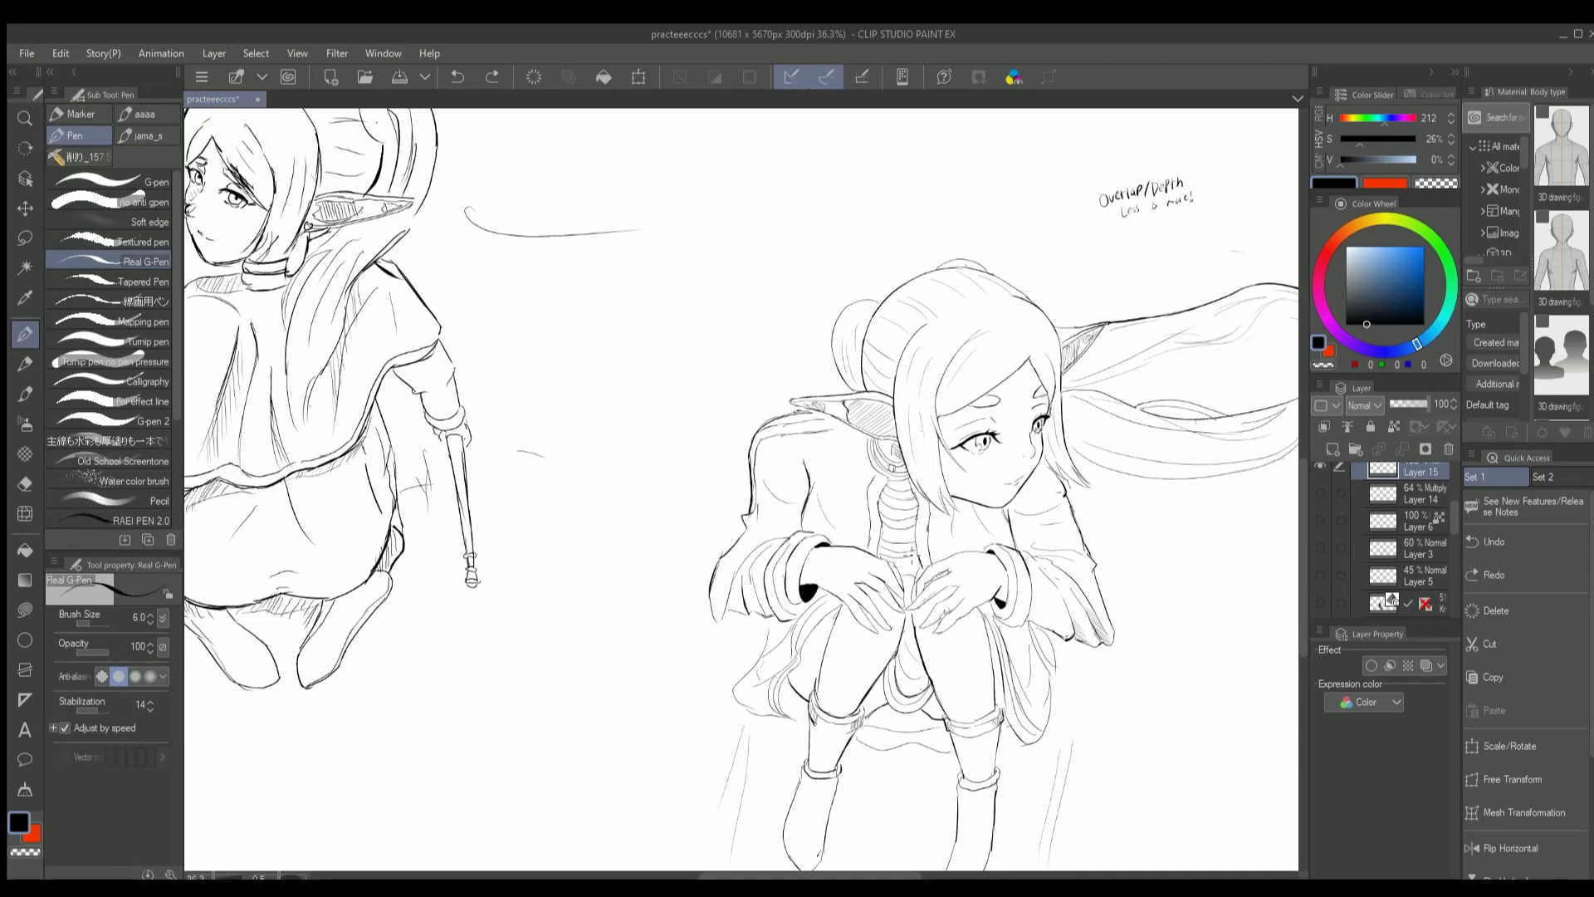
Fill alternate bands of the shirt with black and close gaps in the stripe lines with the pen
key("g")
left_click_drag(895, 490, 897, 531)
key("p")
key("g")
key("g")
key("p")
scroll(895, 538, "up", 2)
key("g")
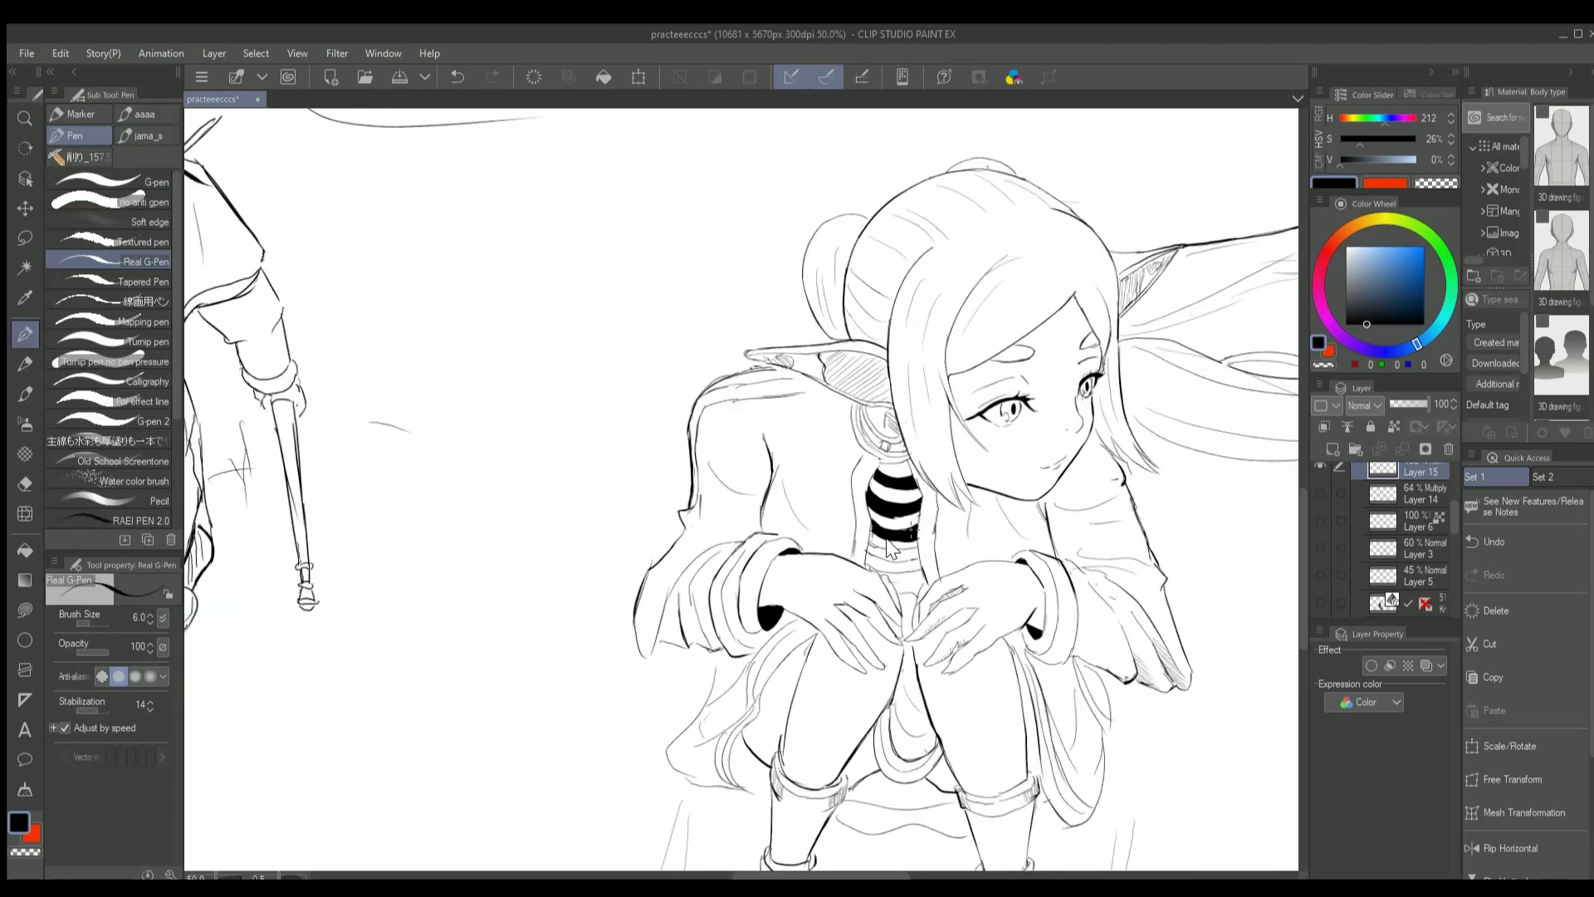
key("p")
scroll(900, 544, "down", 3)
key("g")
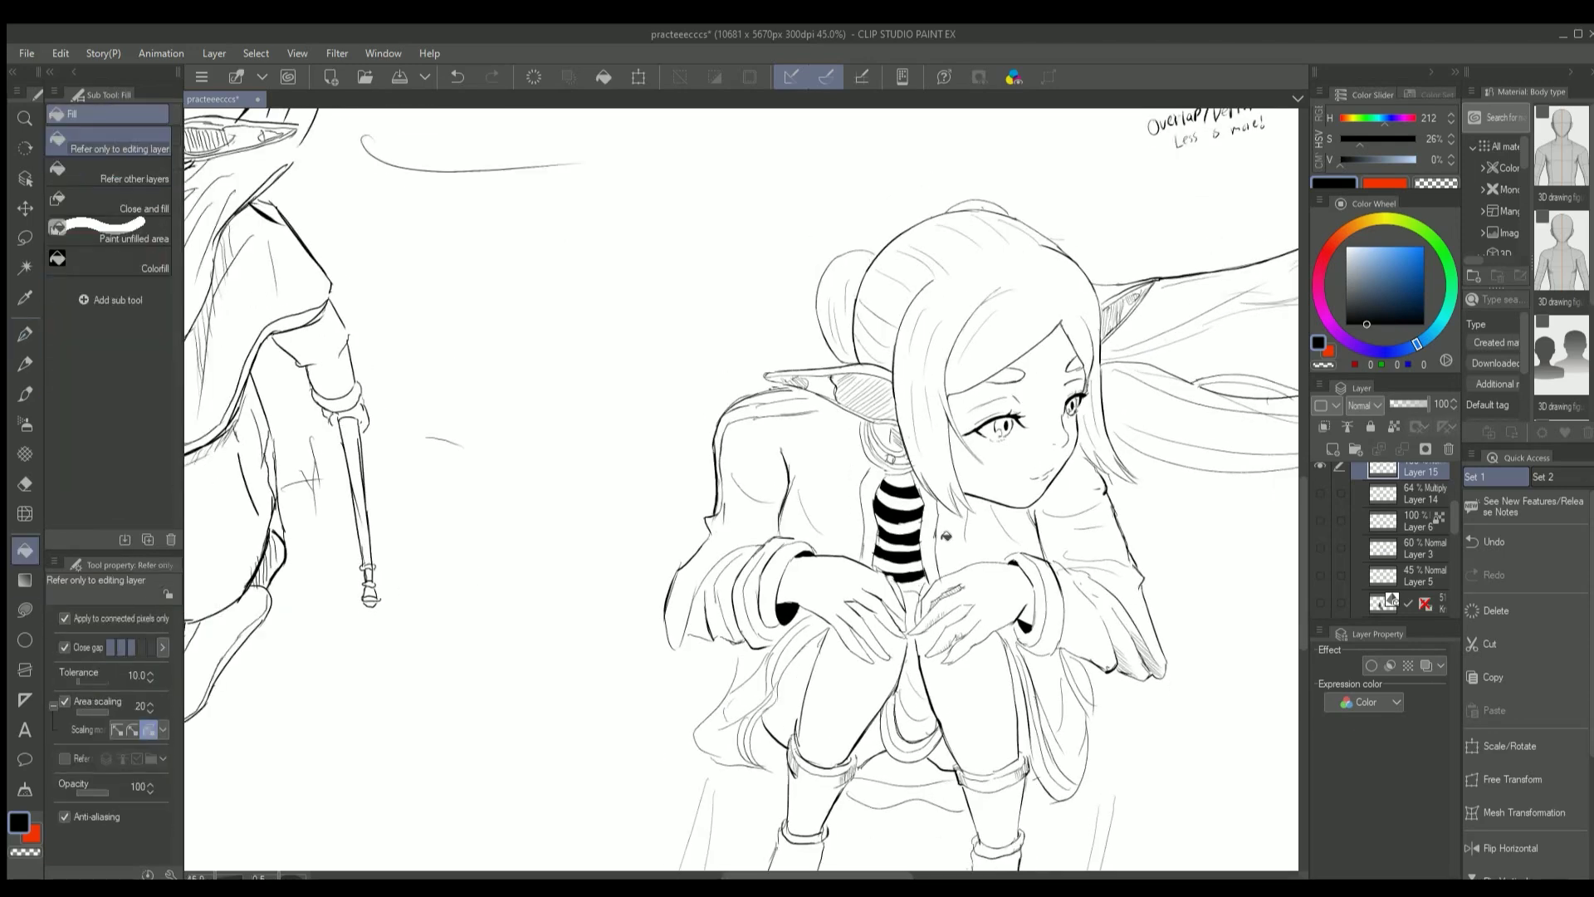
scroll(948, 536, "down", 3)
Rotate the canvas and hatch the shaded skirt folds beside the near thigh
scroll(948, 536, "up", 2)
key("p")
key("r")
left_click_drag(1071, 515, 838, 207)
scroll(794, 263, "down", 2)
key("r")
left_click_drag(794, 262, 916, 592)
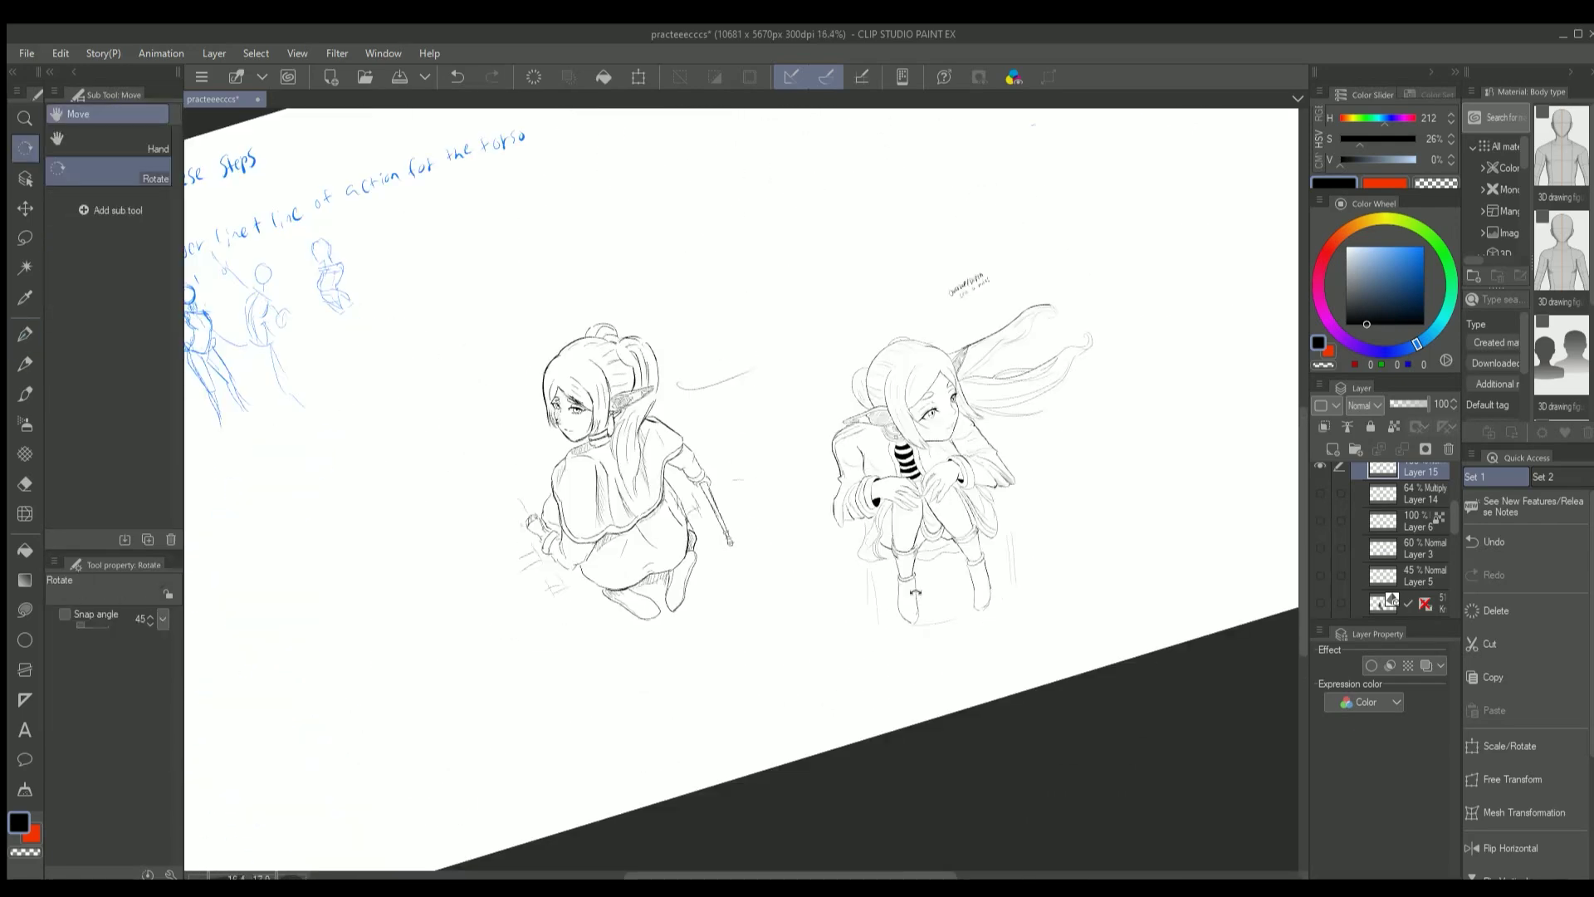
scroll(916, 592, "up", 2)
key("p")
scroll(905, 573, "up", 2)
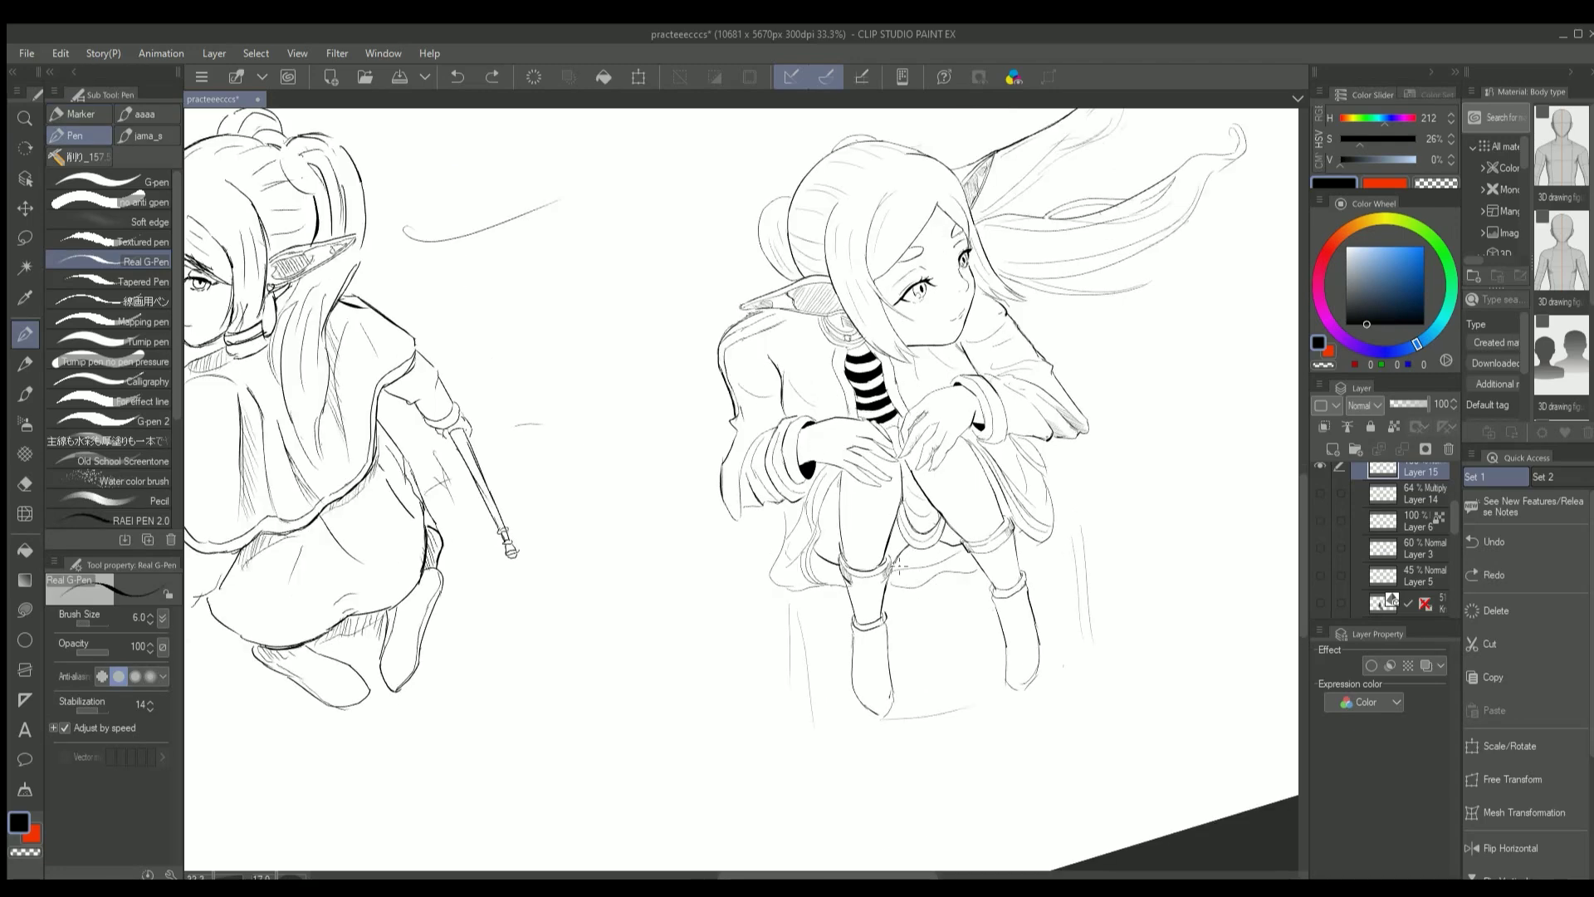
scroll(943, 544, "down", 2)
scroll(861, 549, "up", 2)
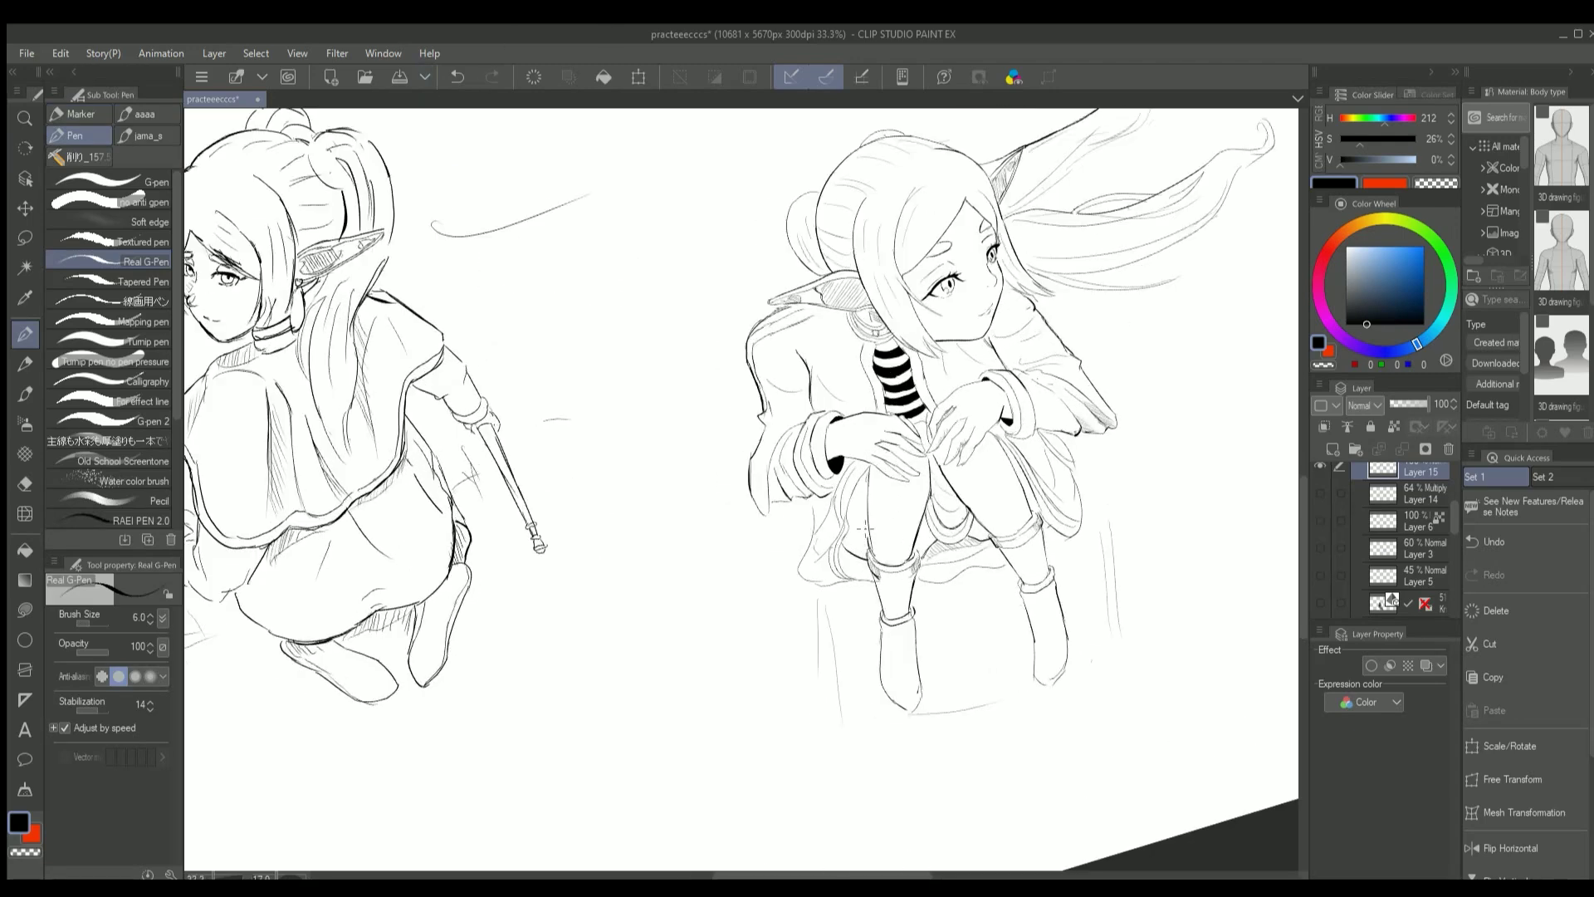
scroll(861, 516, "down", 2)
scroll(870, 514, "up", 1)
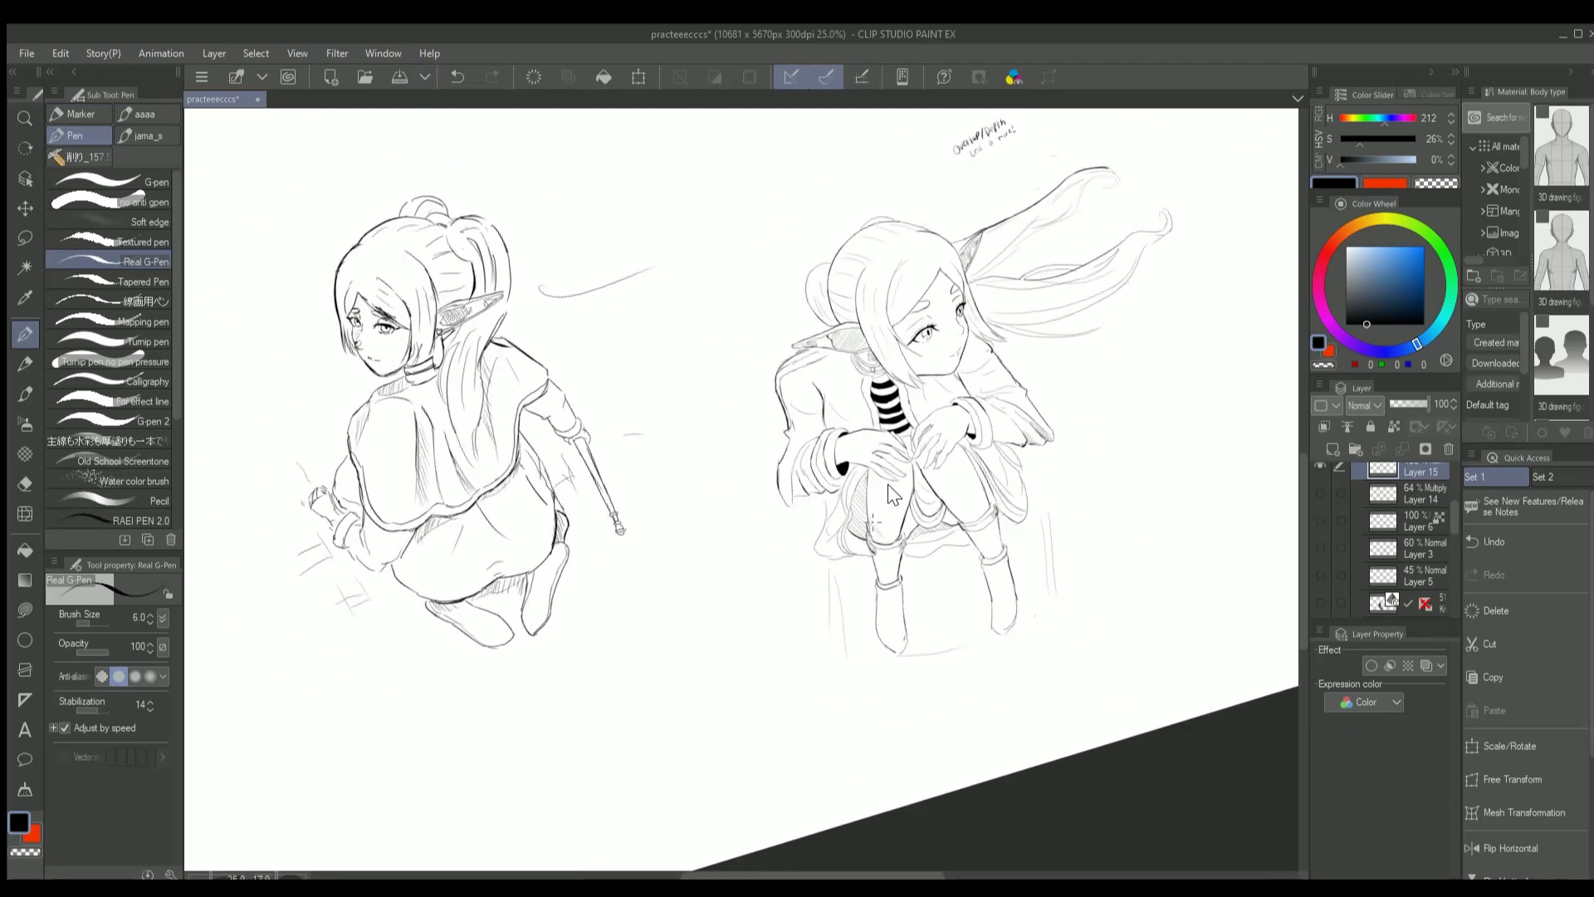
Hatch the near thigh with parallel diagonal strokes from the hand down to the knee band
key("r")
scroll(880, 499, "down", 2)
left_click_drag(880, 499, 872, 539)
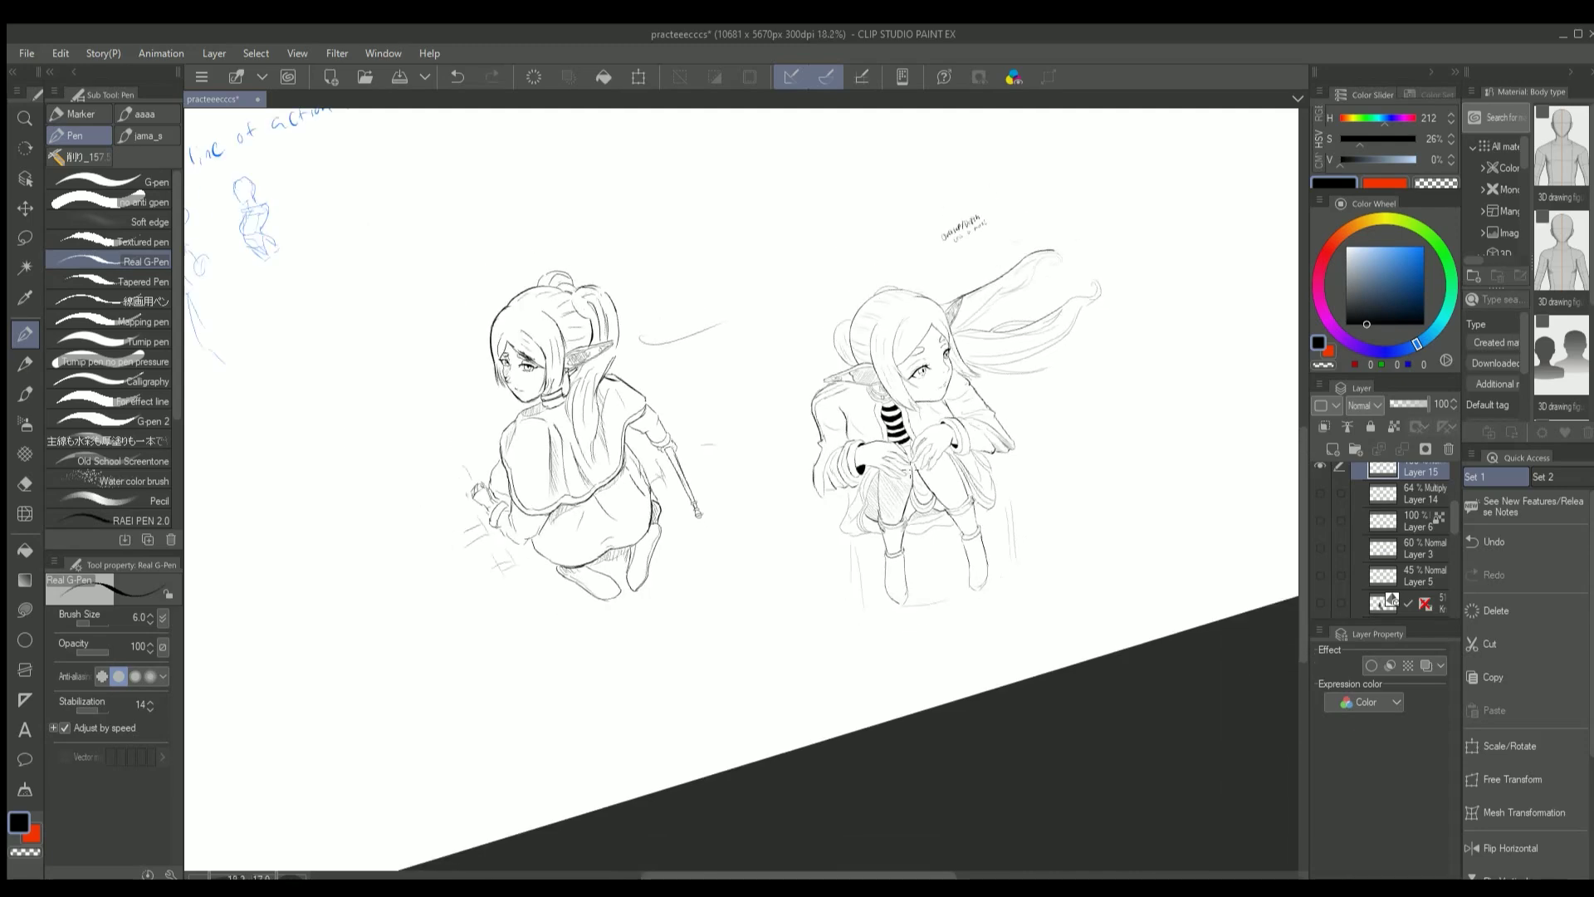
scroll(868, 565, "up", 2)
scroll(971, 515, "up", 2)
key("p")
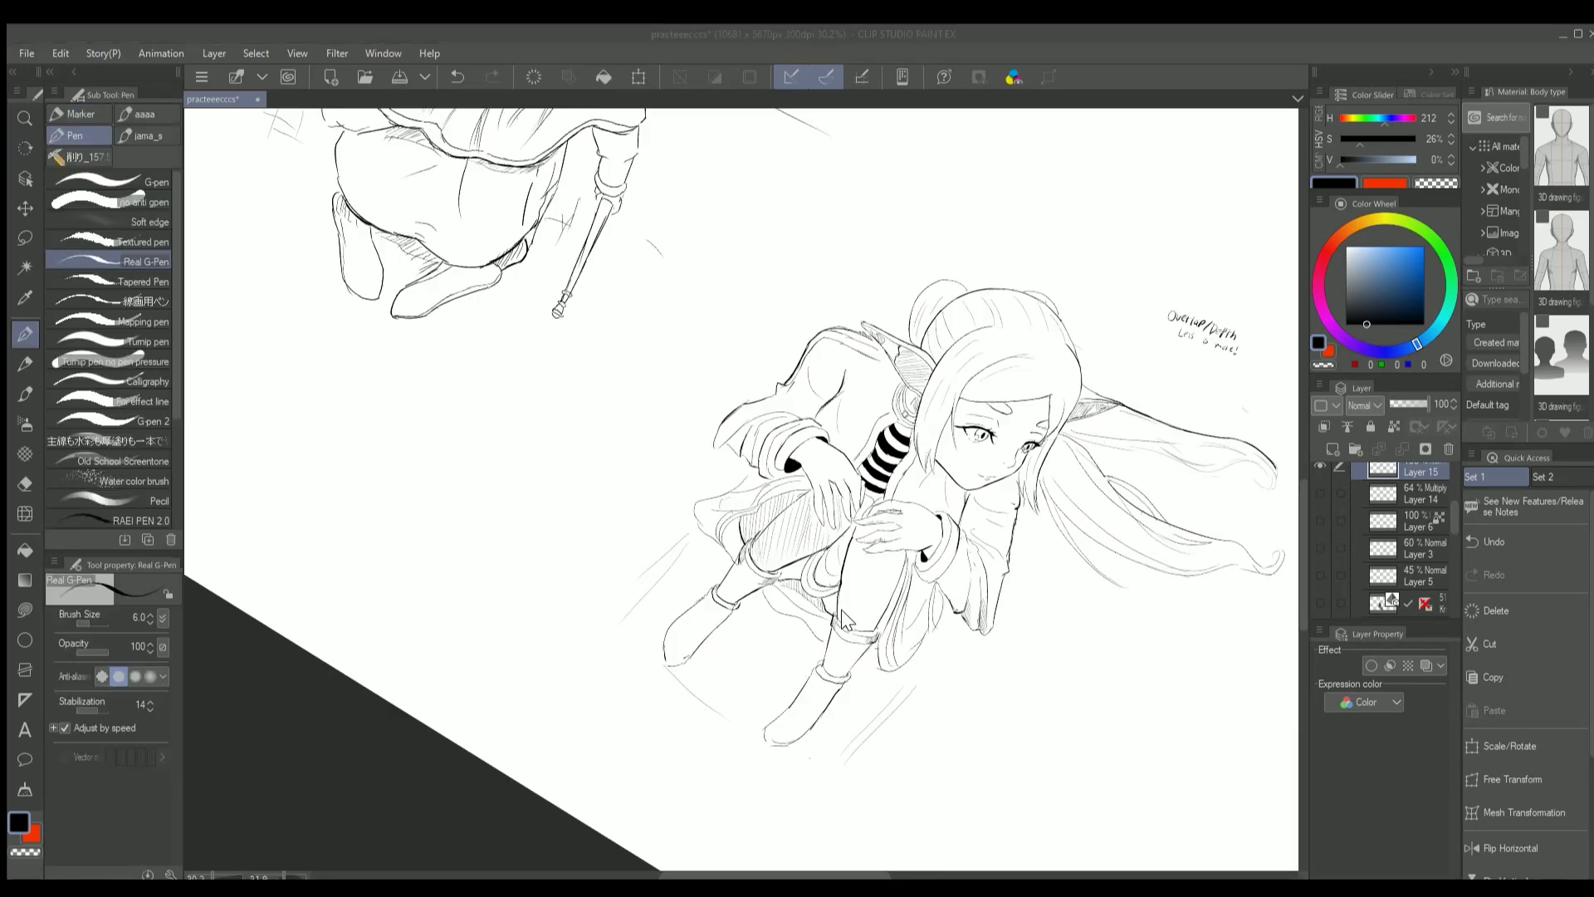
Hatch the far thigh with parallel strokes and erase the vertical lines beside the far leg
left_click_drag(864, 532, 1144, 445)
scroll(888, 473, "up", 1)
scroll(831, 505, "down", 2)
scroll(831, 498, "down", 3)
left_click_drag(1052, 501, 953, 452)
scroll(953, 452, "up", 1)
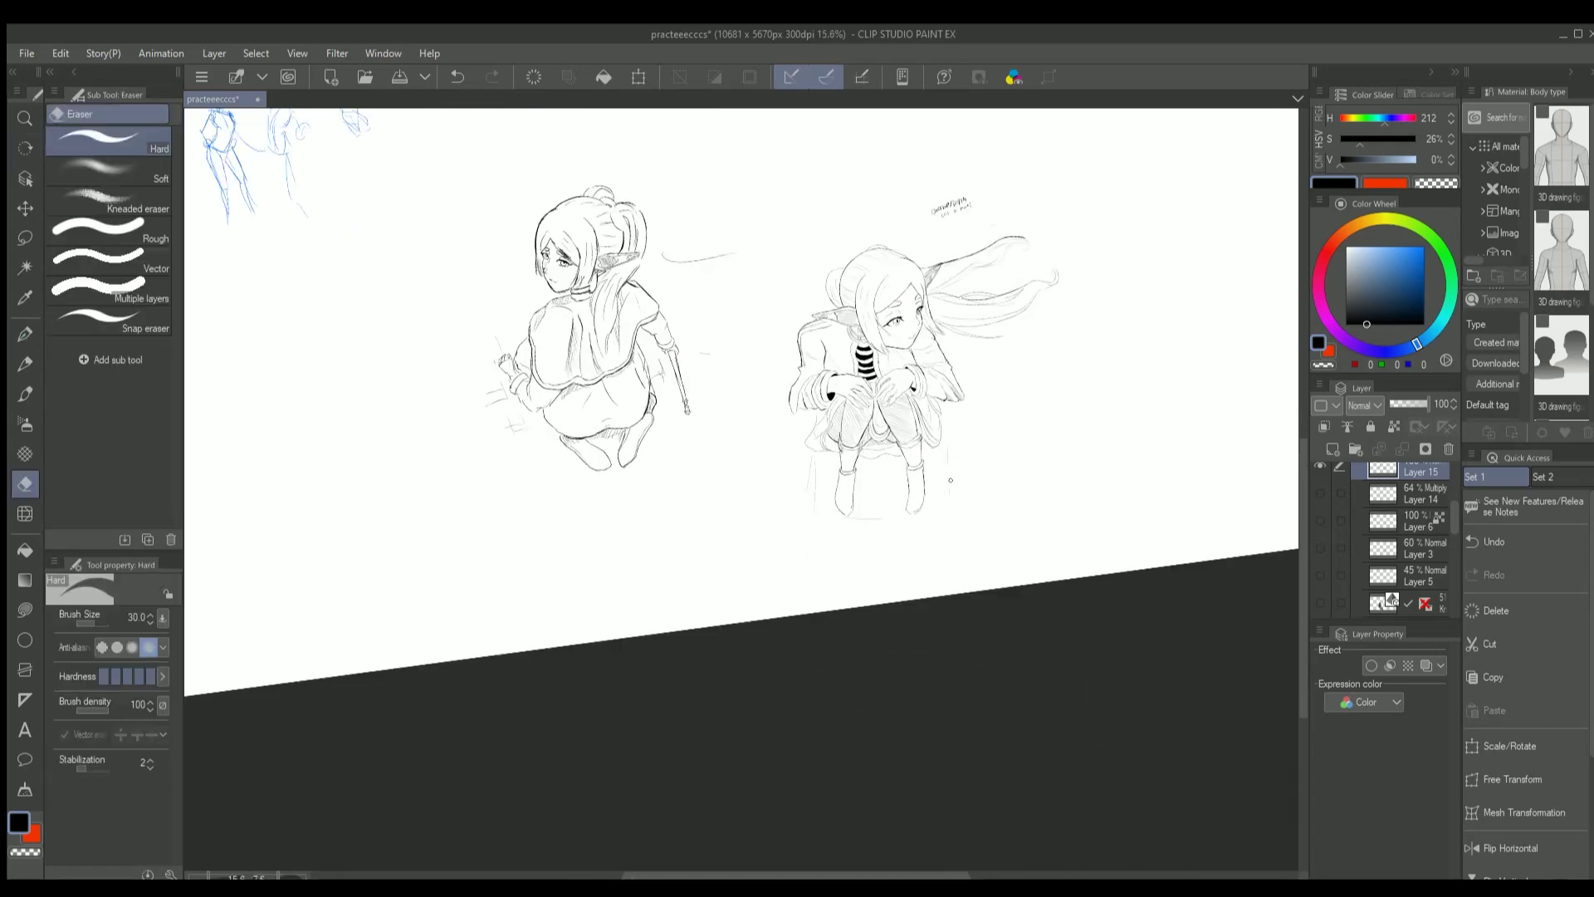
Hatch the skirt's shaded underside behind the legs and the shadow on the chest below the chin
key("p")
scroll(1035, 385, "up", 4)
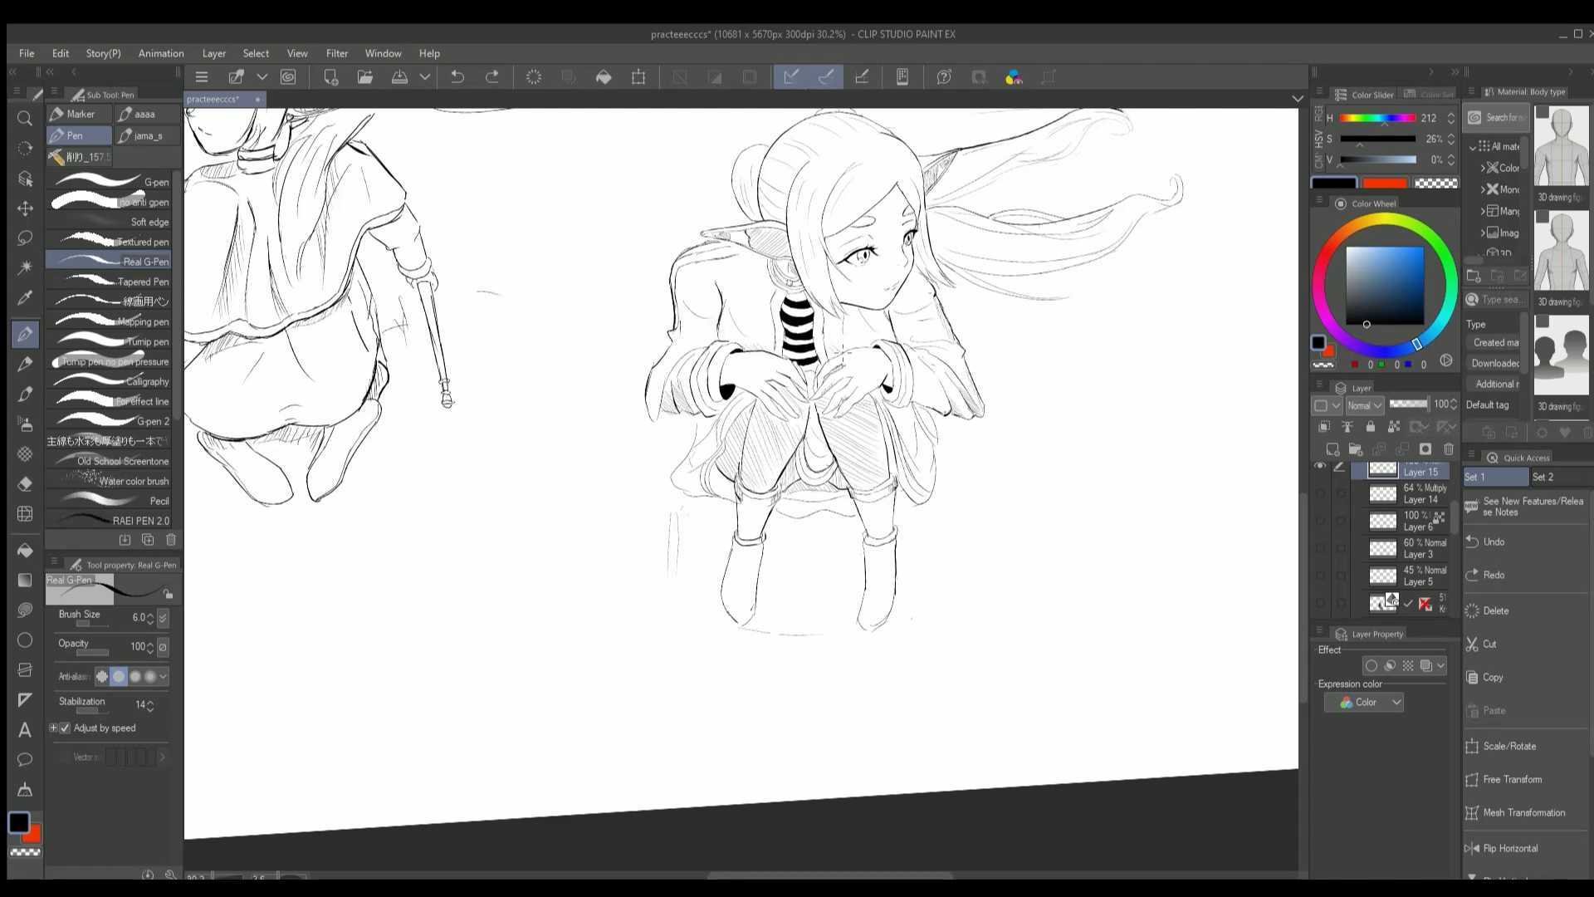
scroll(742, 473, "down", 2)
scroll(742, 473, "up", 2)
scroll(741, 473, "down", 2)
key("ctrl+z")
key("ctrl+y")
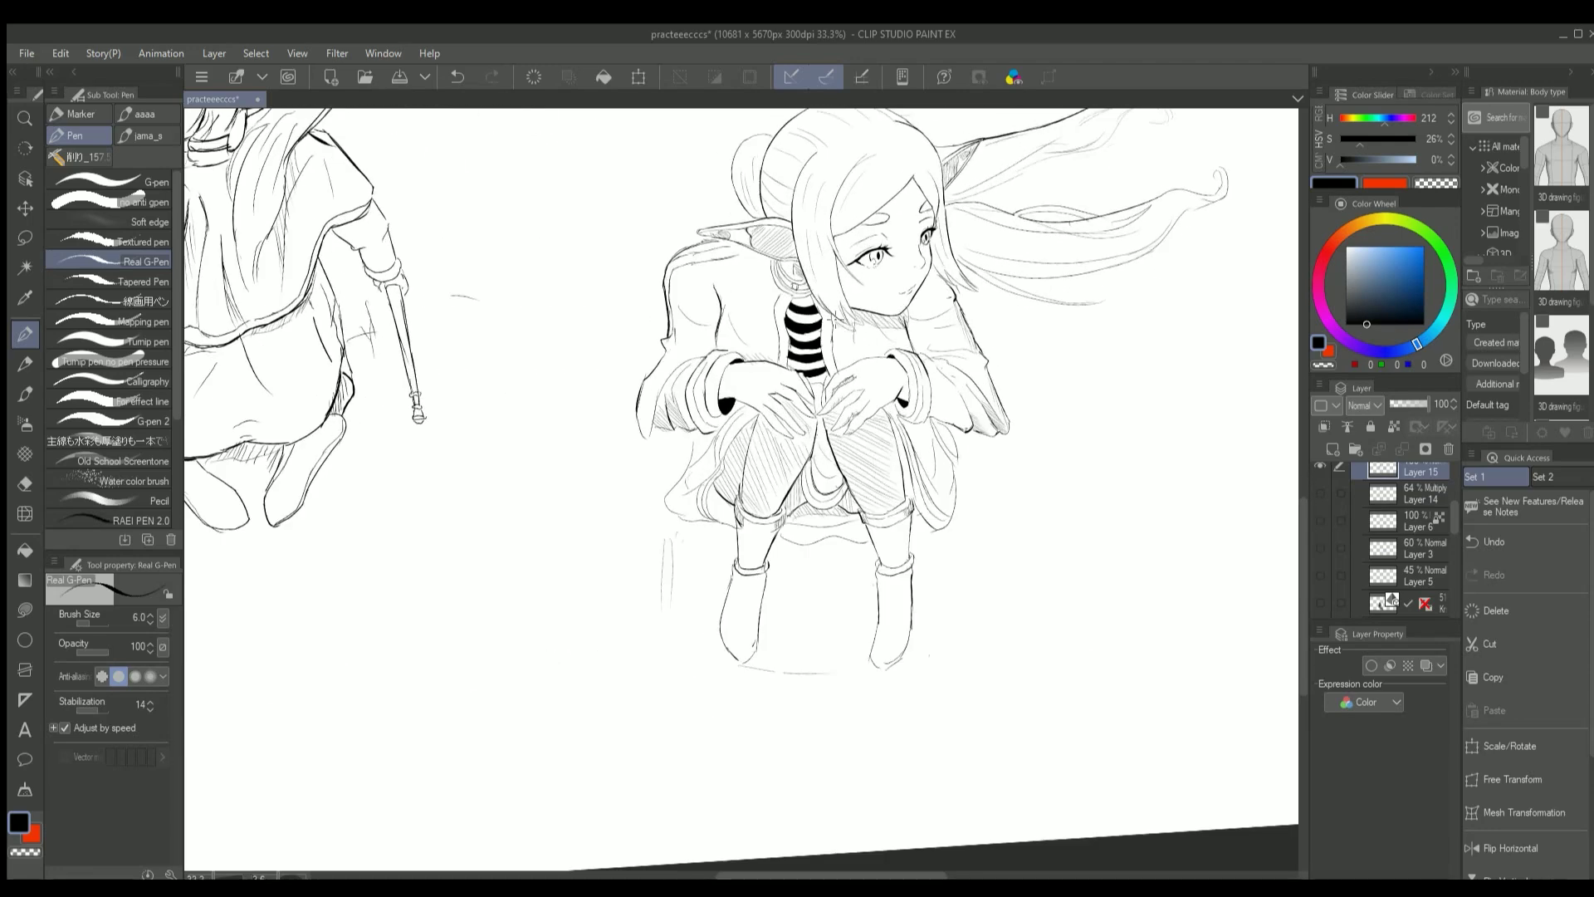
scroll(851, 328, "down", 2)
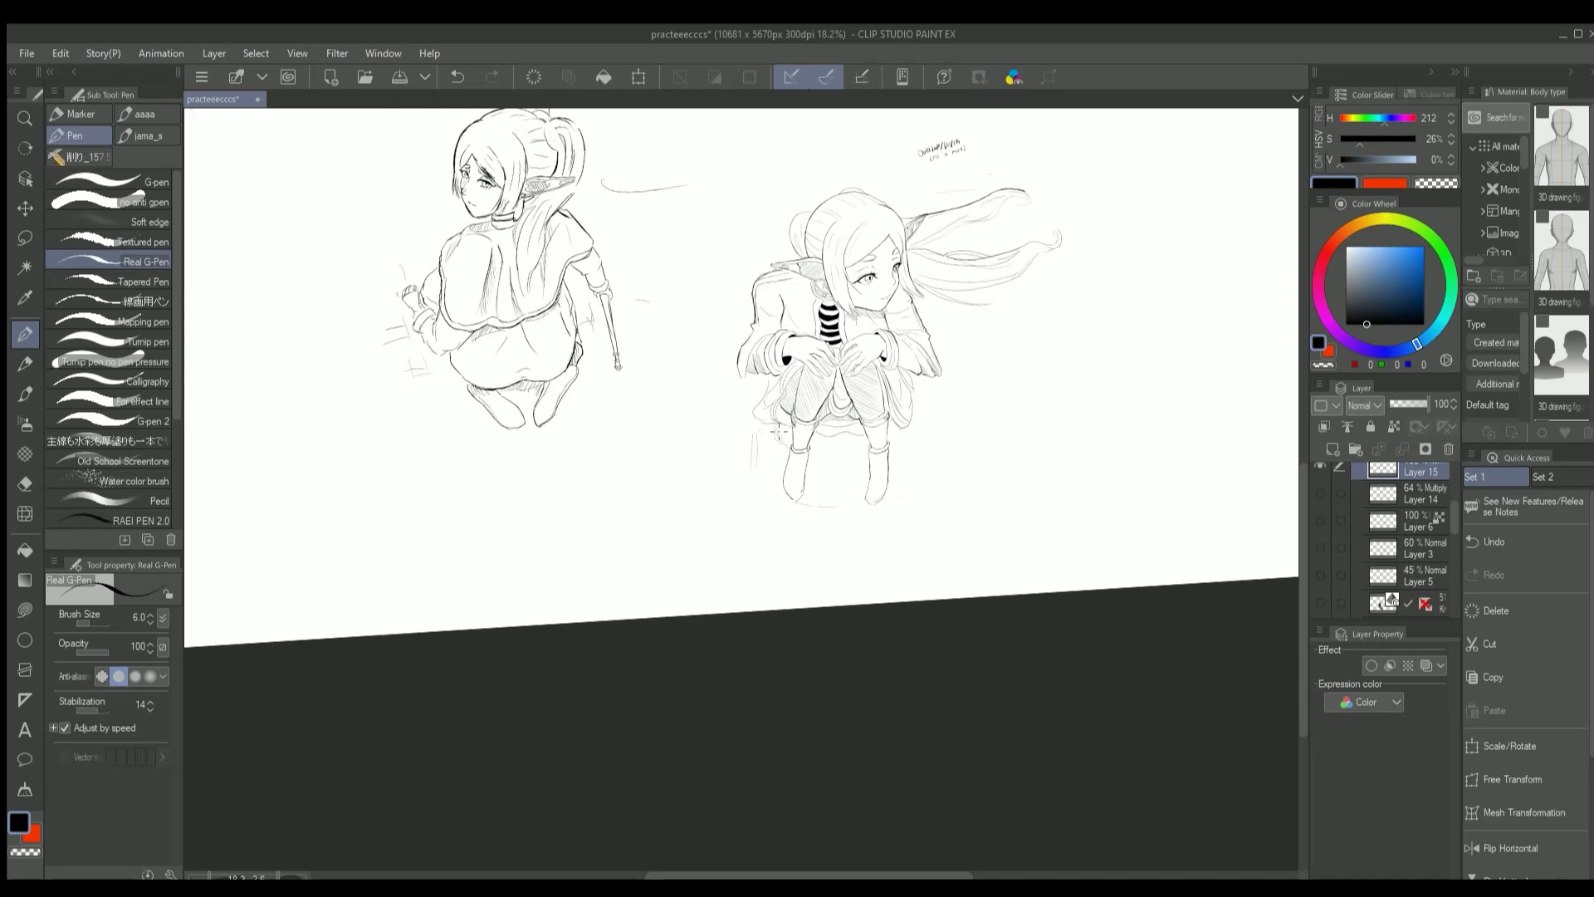
scroll(921, 404, "down", 1)
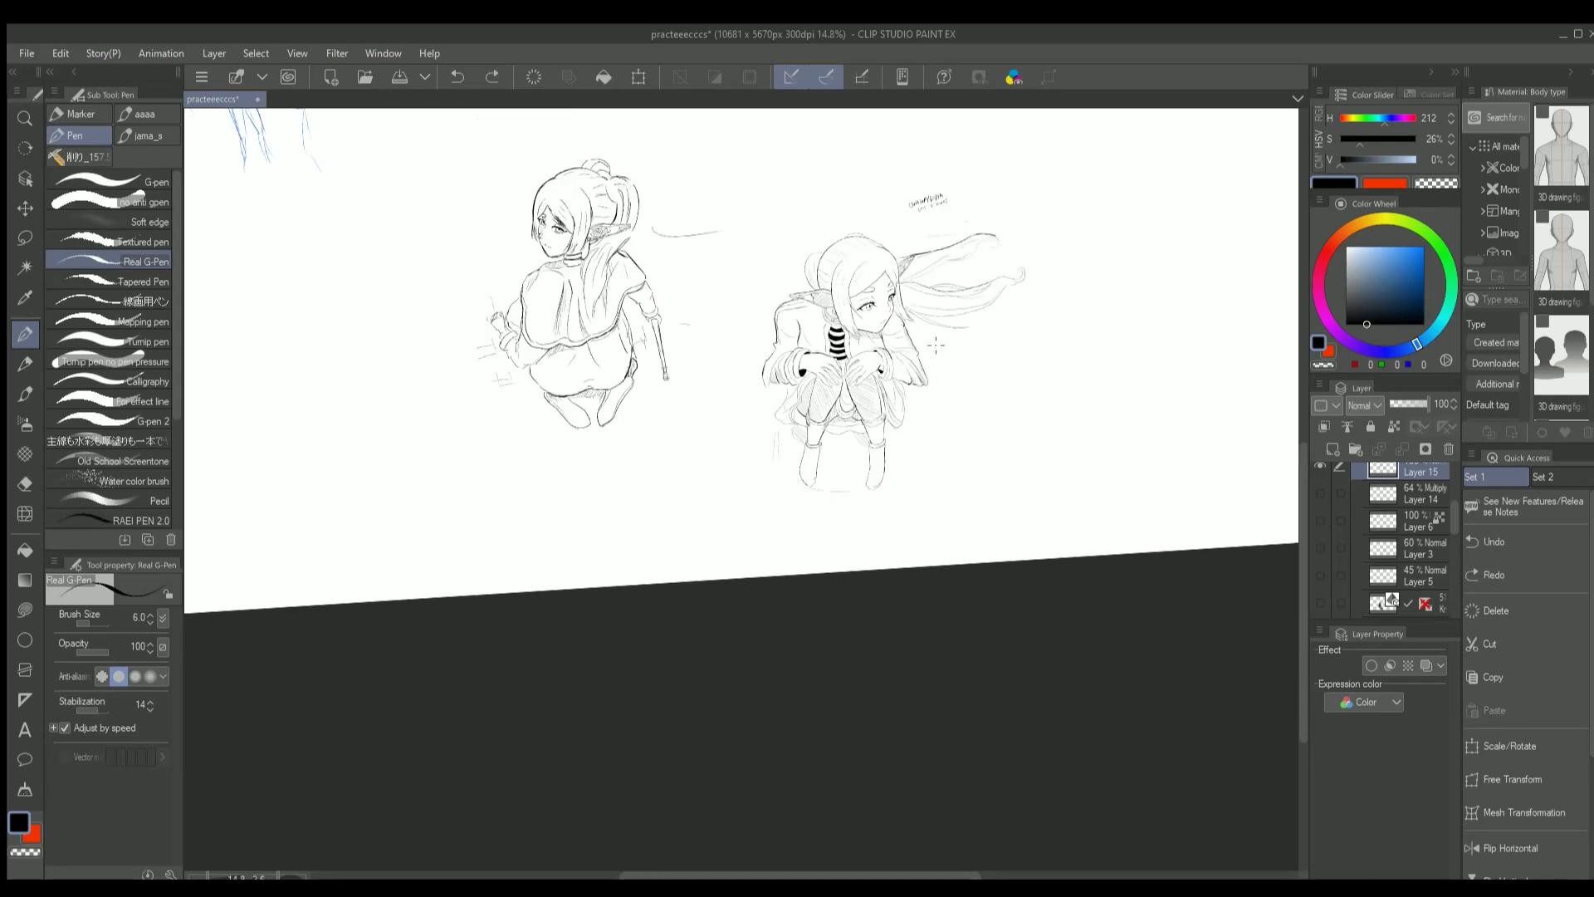
scroll(935, 355, "up", 3)
key("ctrl+y")
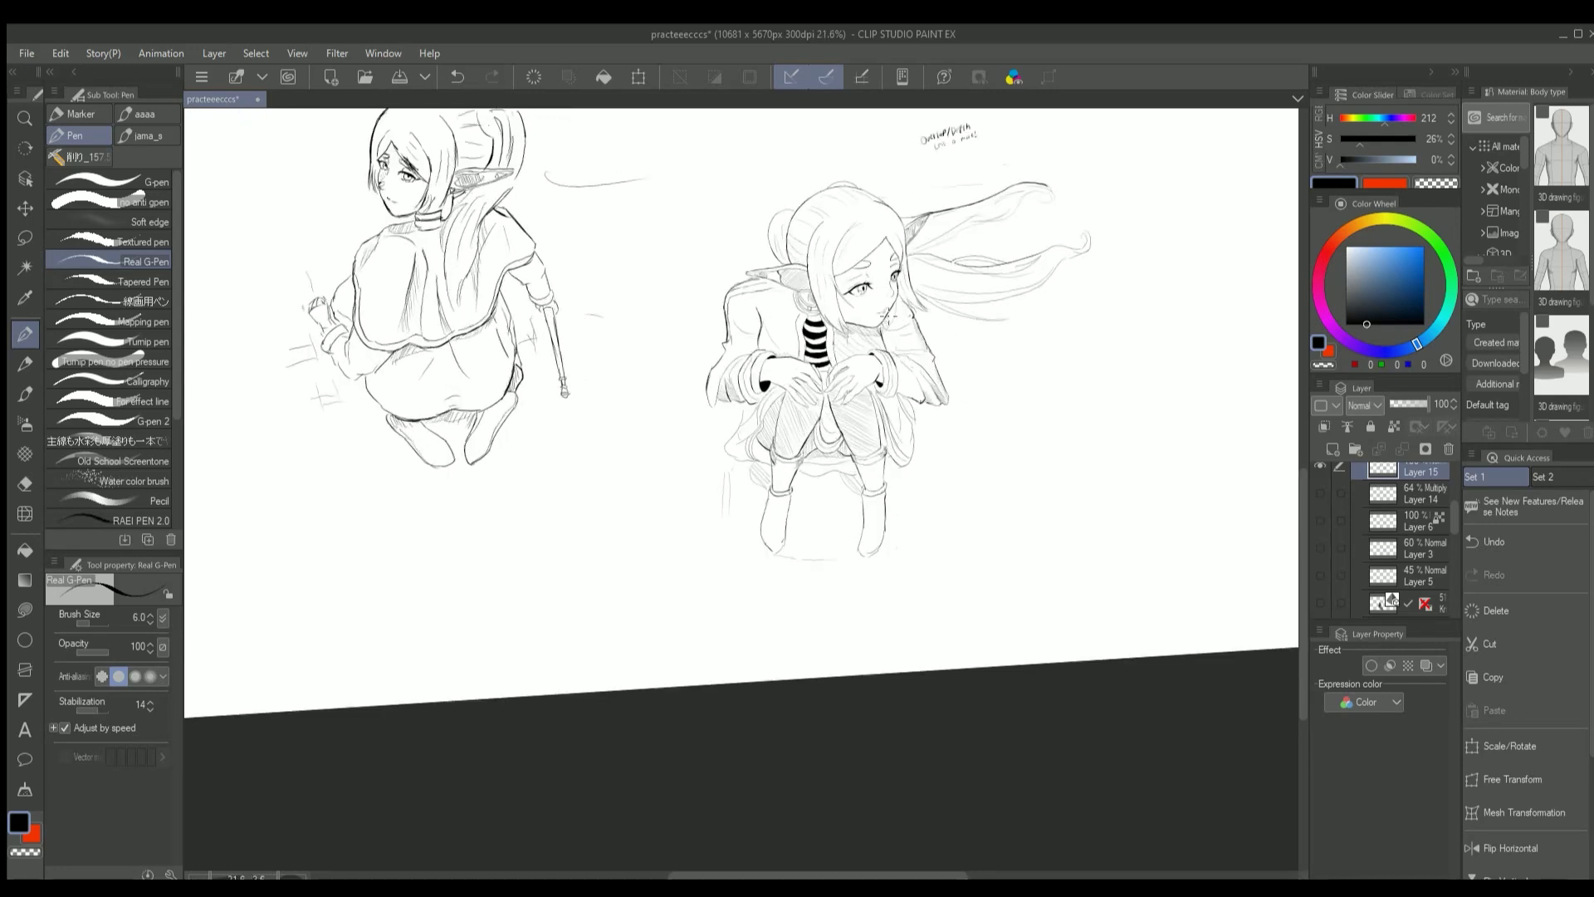
Outline a rounded cast shadow on the ground behind the figure and fill it with parallel hatching
mouse_move(920, 407)
left_mouse_down()
mouse_move(976, 463)
mouse_move(994, 451)
mouse_move(871, 636)
left_mouse_up()
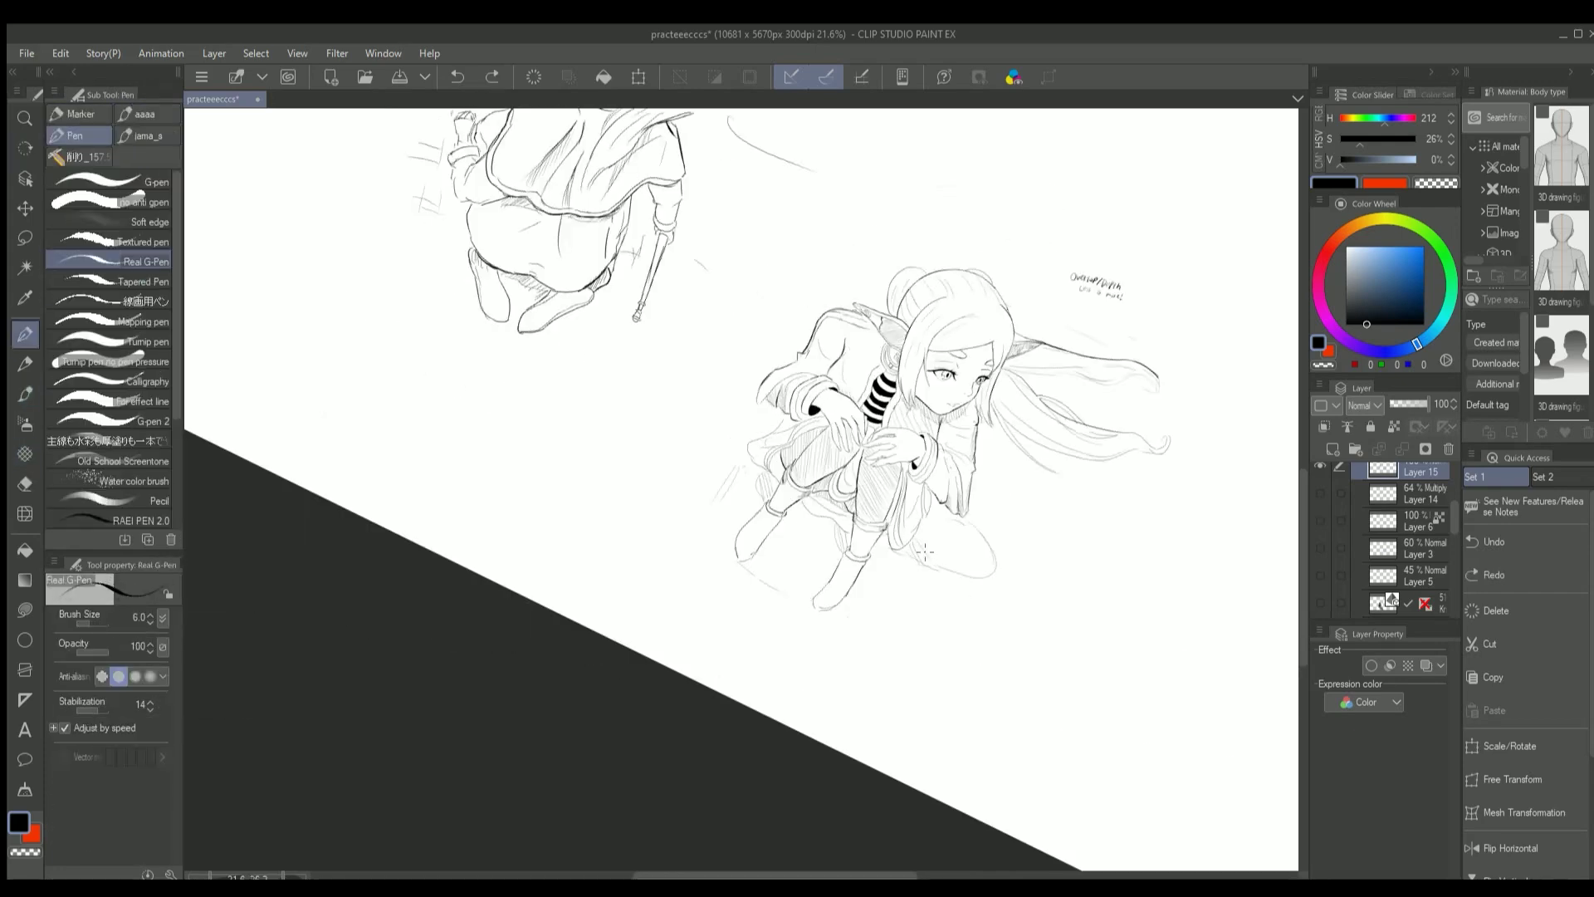
key("ctrl+z")
scroll(887, 625, "down", 3)
left_click_drag(887, 625, 896, 216)
scroll(947, 374, "up", 3)
scroll(897, 216, "up", 3)
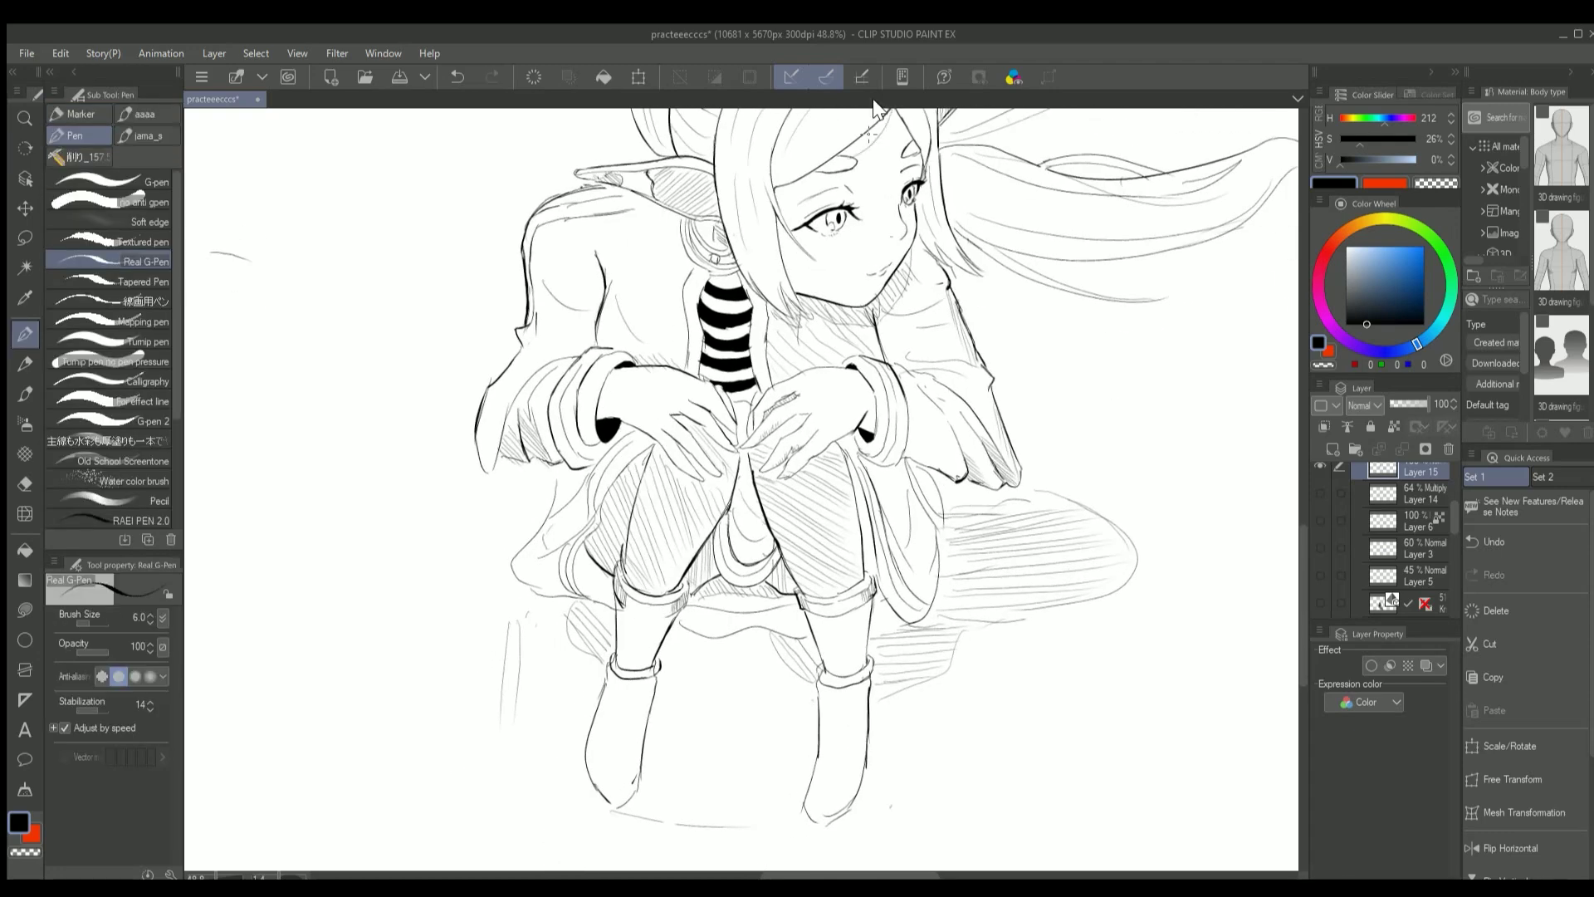
Hatch the shadow under the fringe along the forehead and refine the shading around the face
key("shift+space")
left_click_drag(823, 170, 955, 249)
scroll(963, 207, "down", 2)
scroll(955, 249, "down", 2)
scroll(954, 249, "up", 2)
scroll(955, 249, "down", 1)
scroll(851, 354, "up", 1)
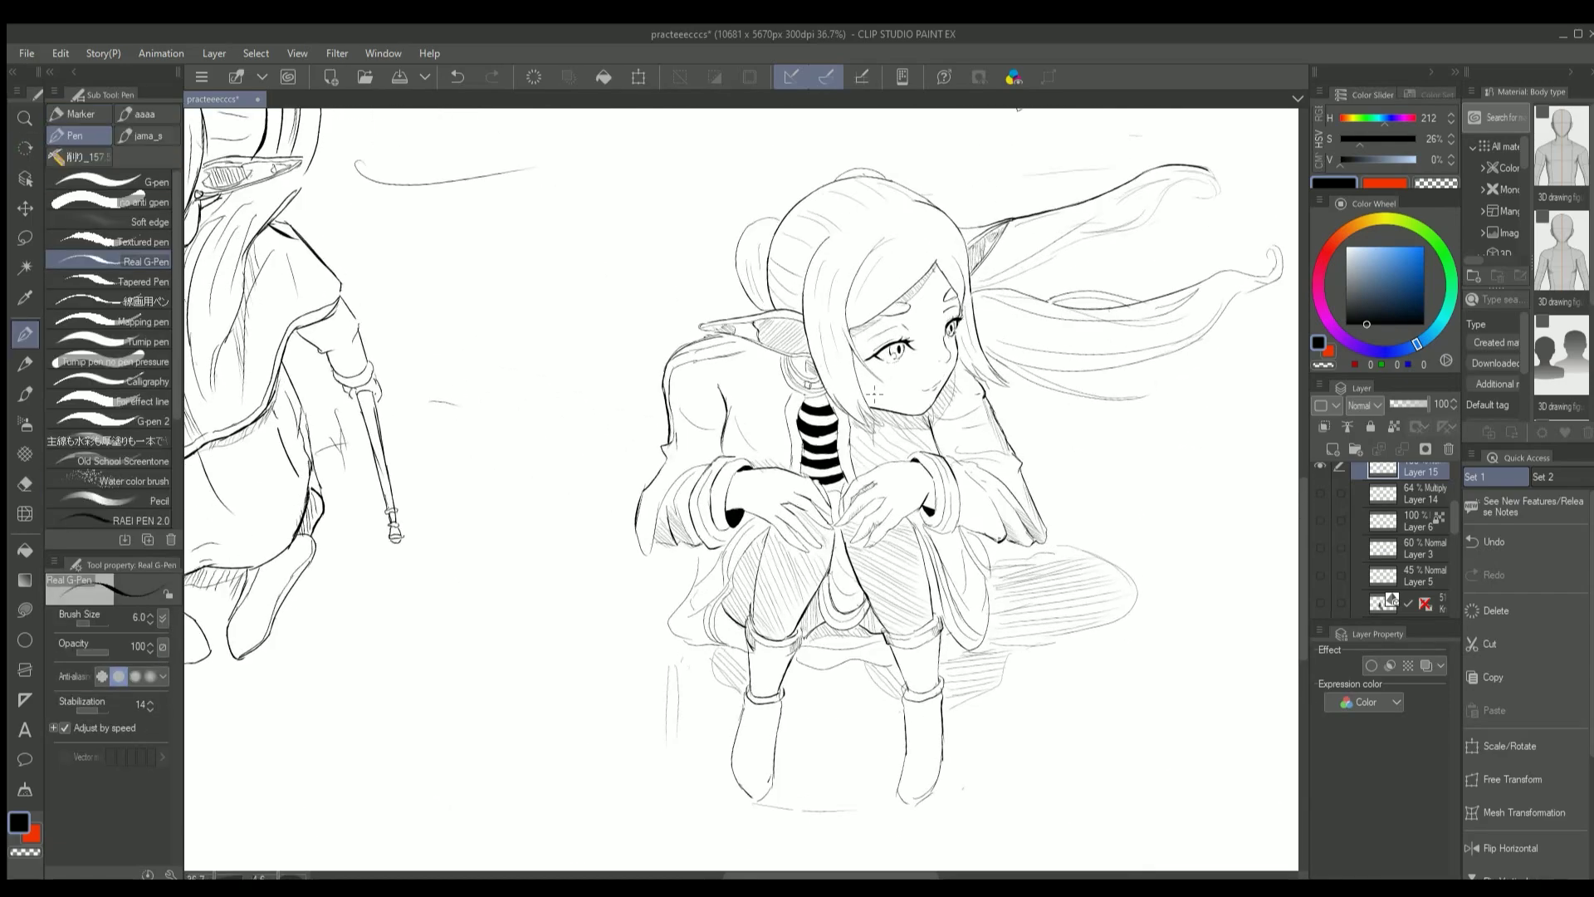
scroll(895, 352, "up", 2)
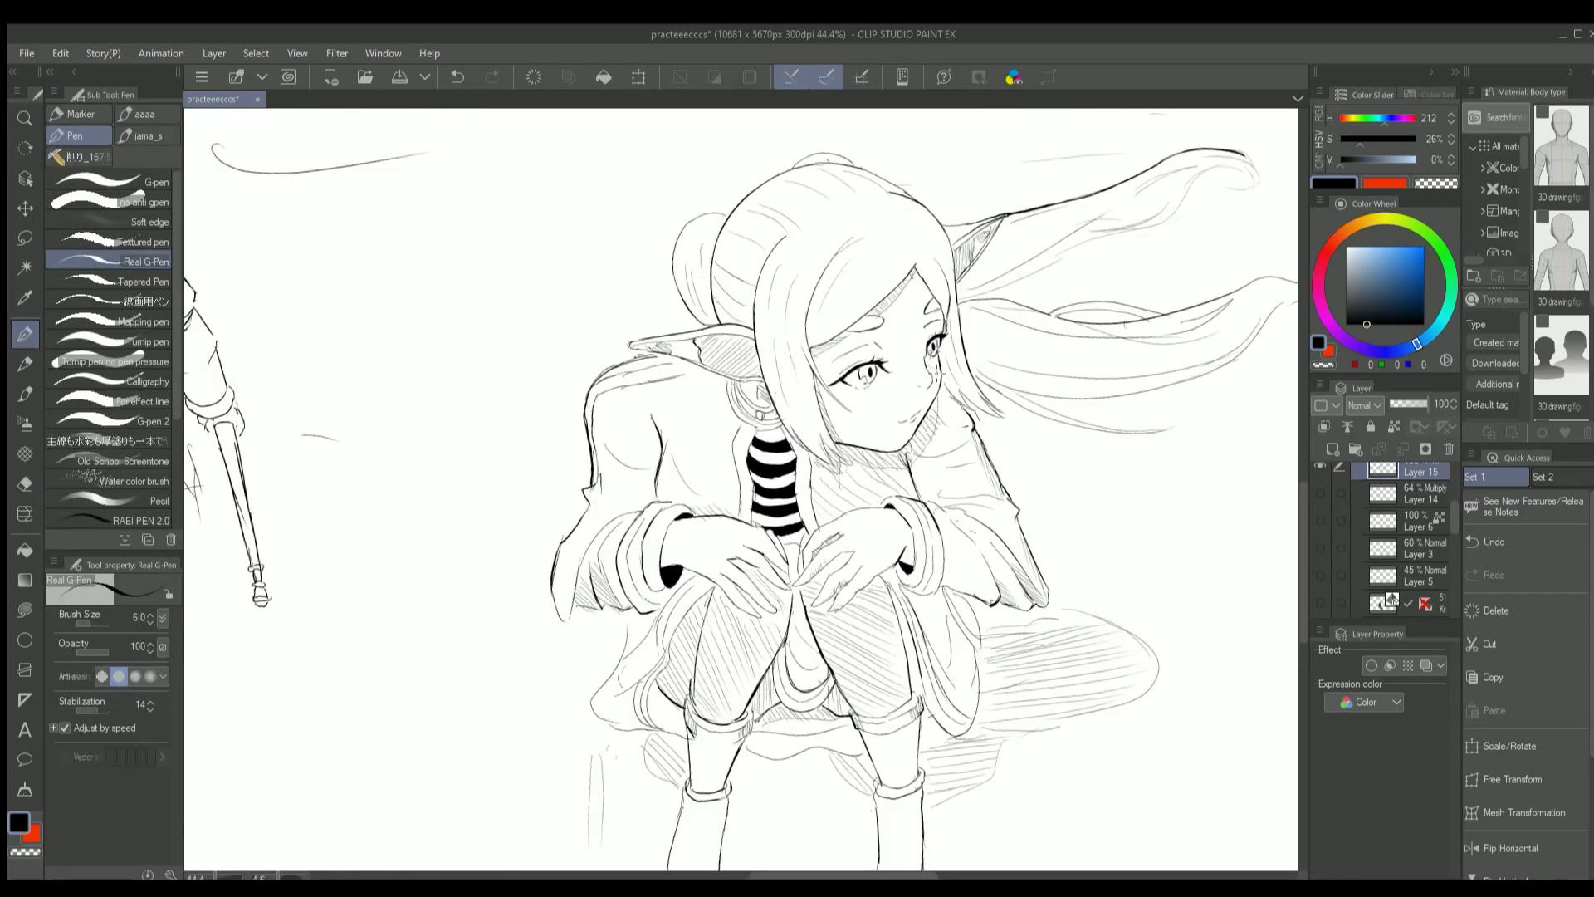
scroll(934, 370, "up", 1)
scroll(937, 363, "down", 1)
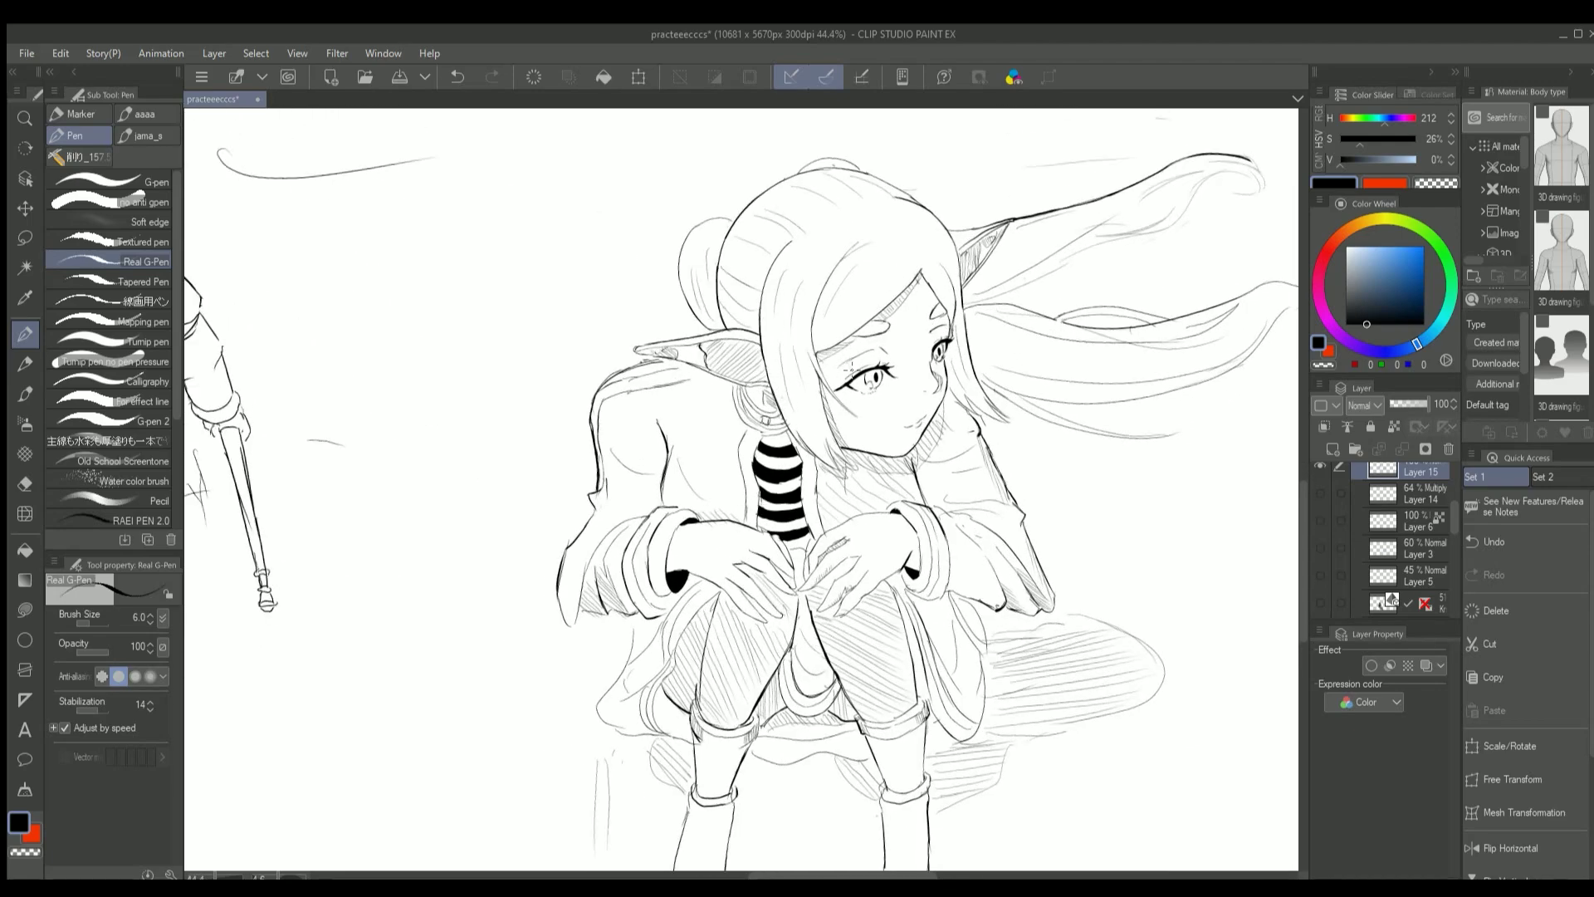
scroll(807, 397, "down", 3)
scroll(807, 397, "up", 2)
scroll(807, 397, "down", 2)
scroll(807, 405, "up", 3)
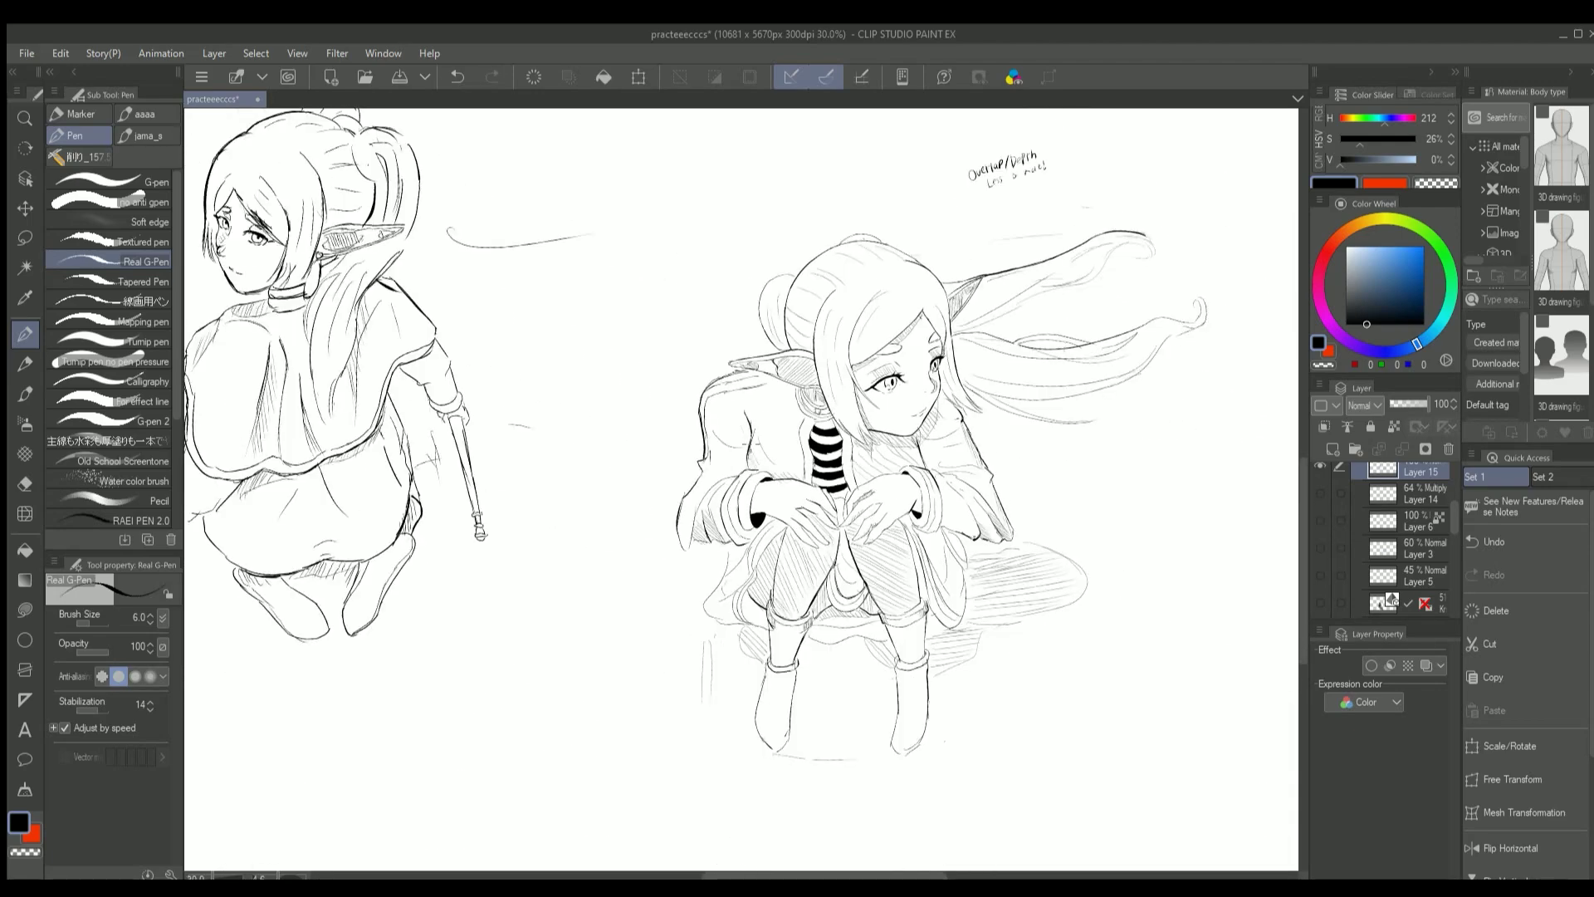
Examine the crouching figure's line art and hatching at several zoom levels and canvas angles
scroll(754, 457, "up", 2)
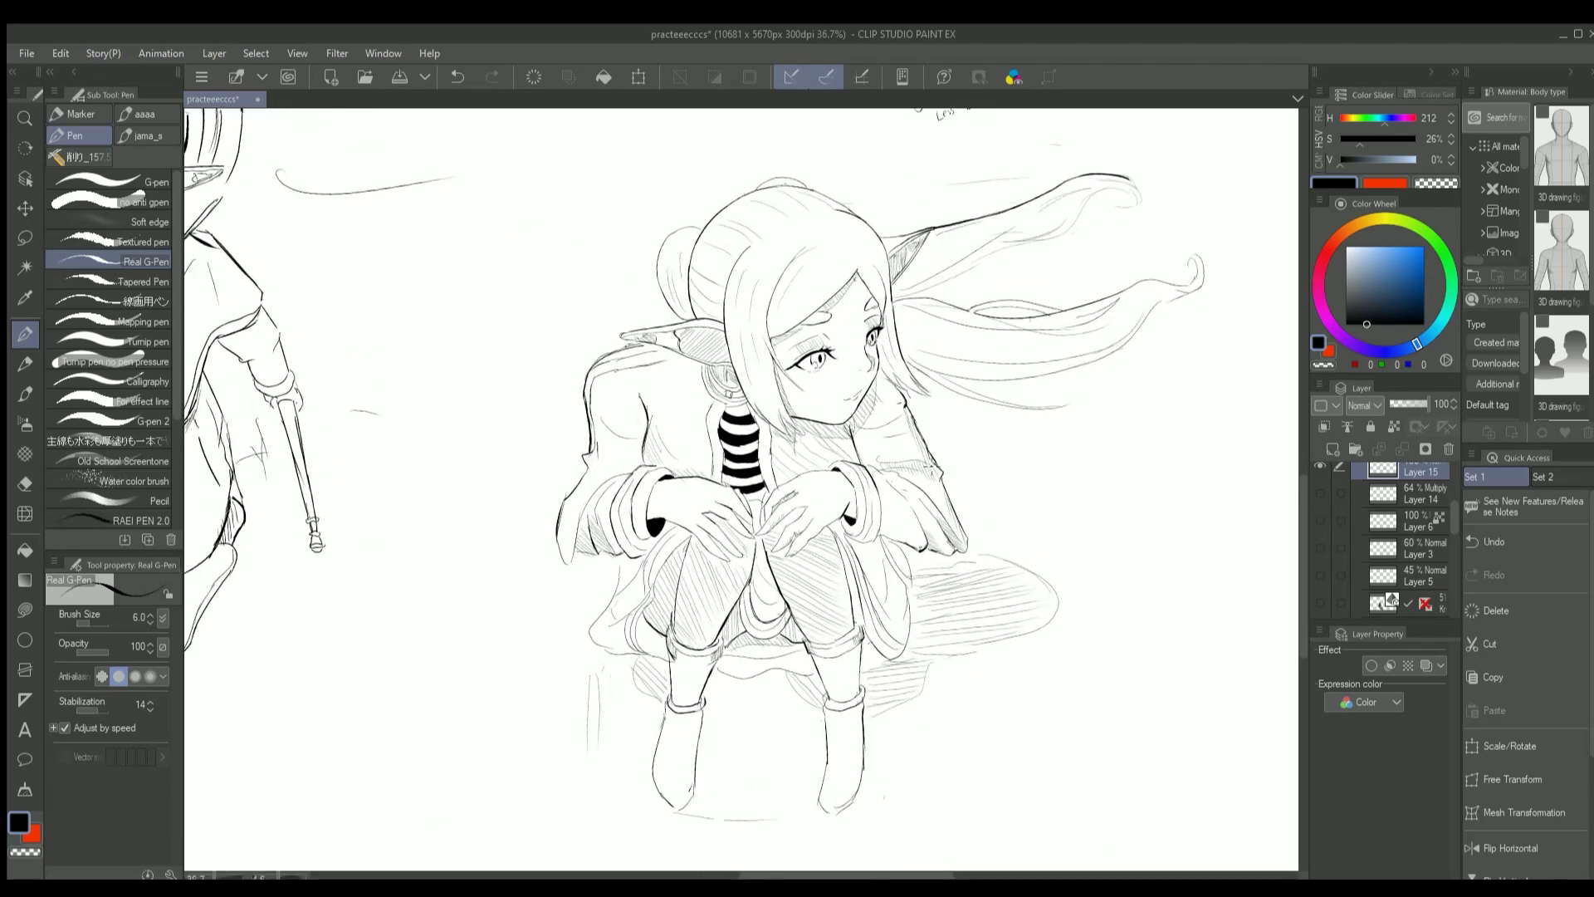
scroll(873, 658, "down", 3)
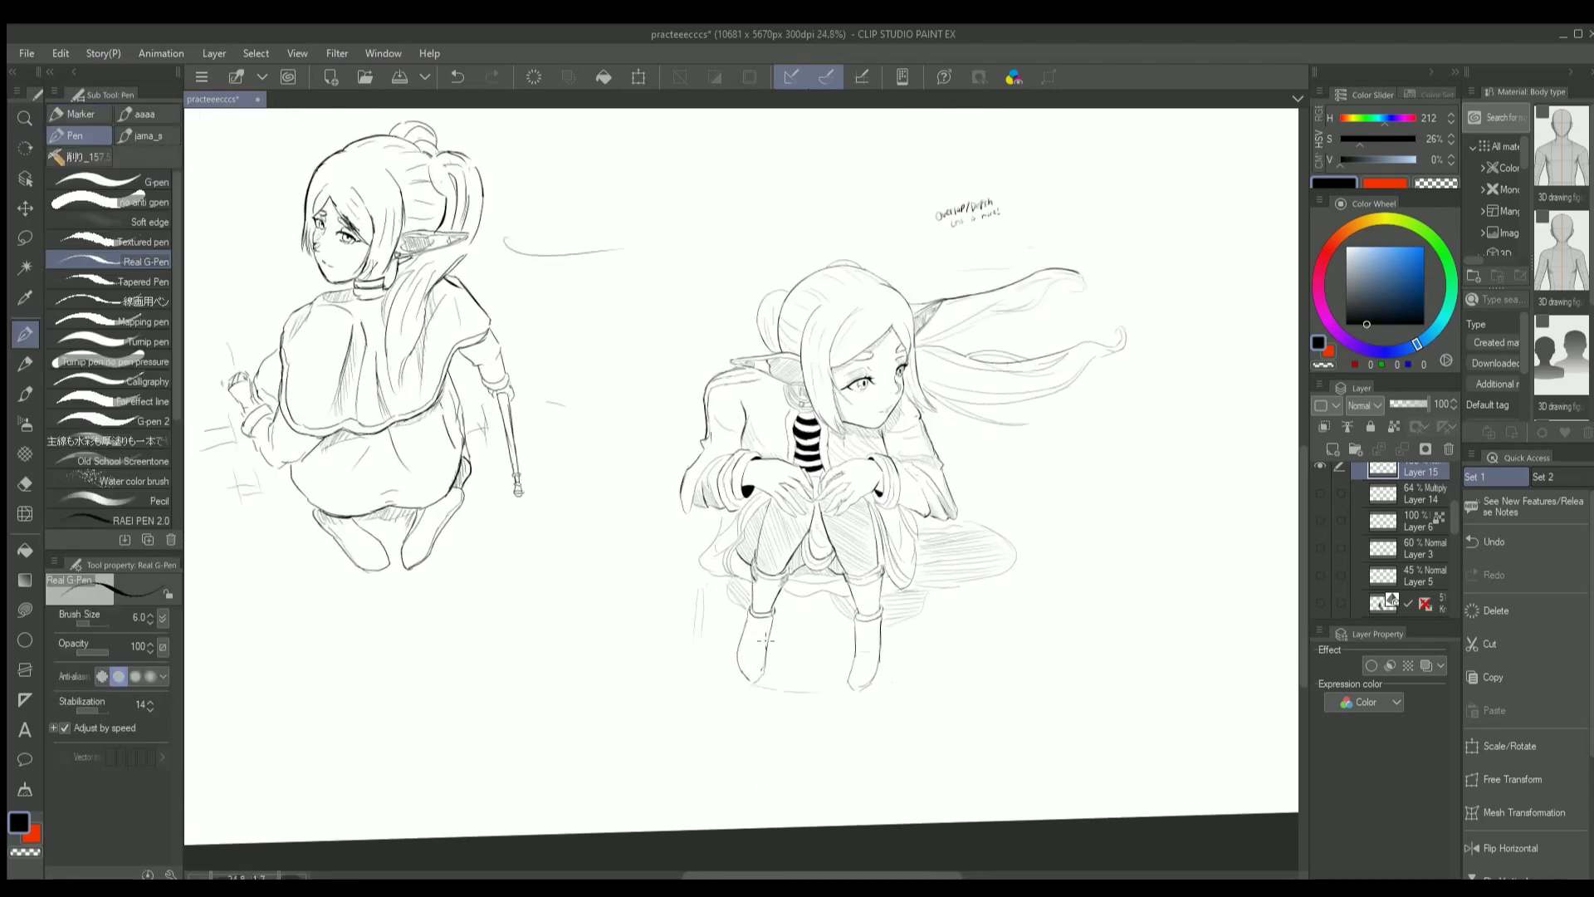
scroll(831, 482, "up", 2)
left_click_drag(955, 374, 789, 582)
scroll(831, 482, "up", 2)
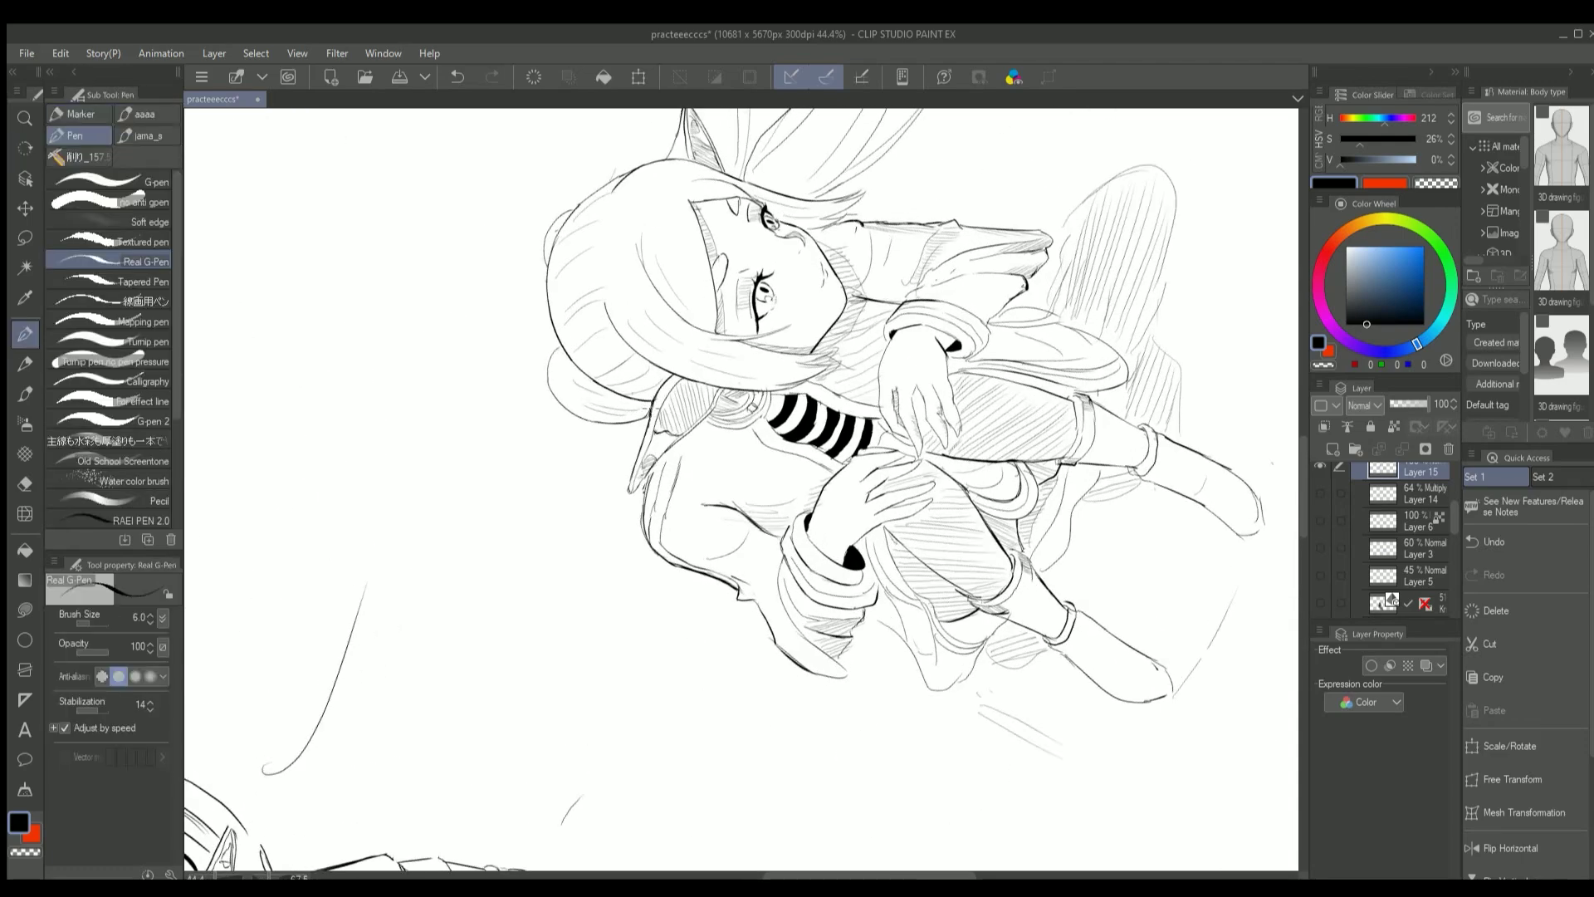
mouse_move(687, 366)
left_mouse_down()
mouse_move(823, 382)
mouse_move(830, 415)
mouse_move(789, 540)
mouse_move(852, 348)
mouse_move(789, 465)
left_mouse_up()
scroll(851, 349, "up", 1)
scroll(1157, 373, "down", 4)
left_click_drag(1297, 491, 1164, 470)
scroll(1164, 470, "up", 1)
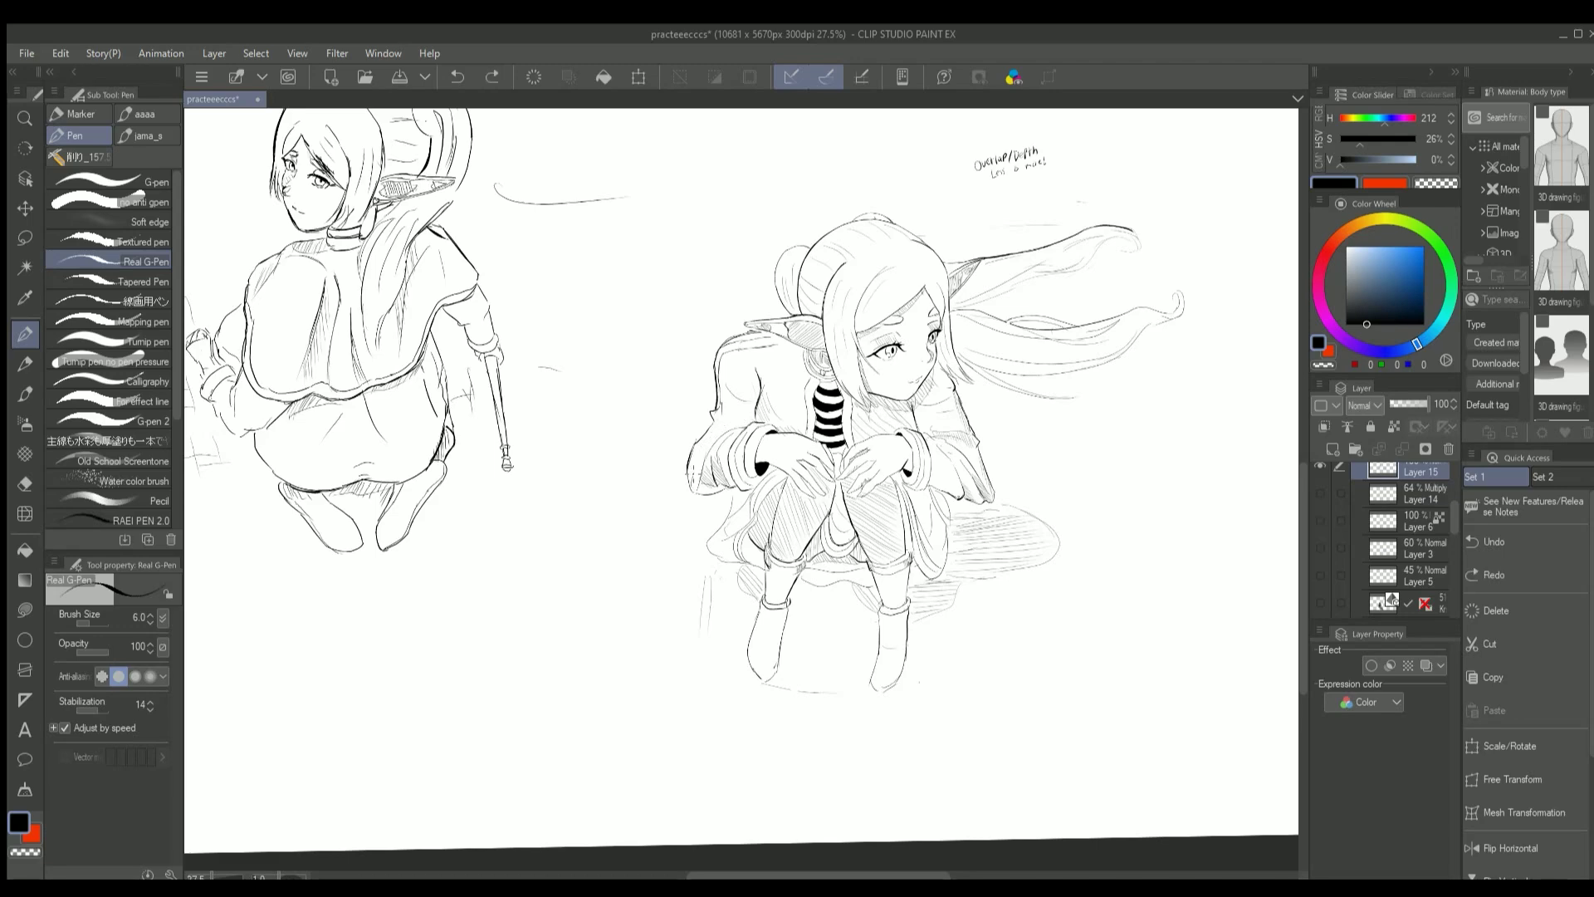
scroll(735, 430, "up", 1)
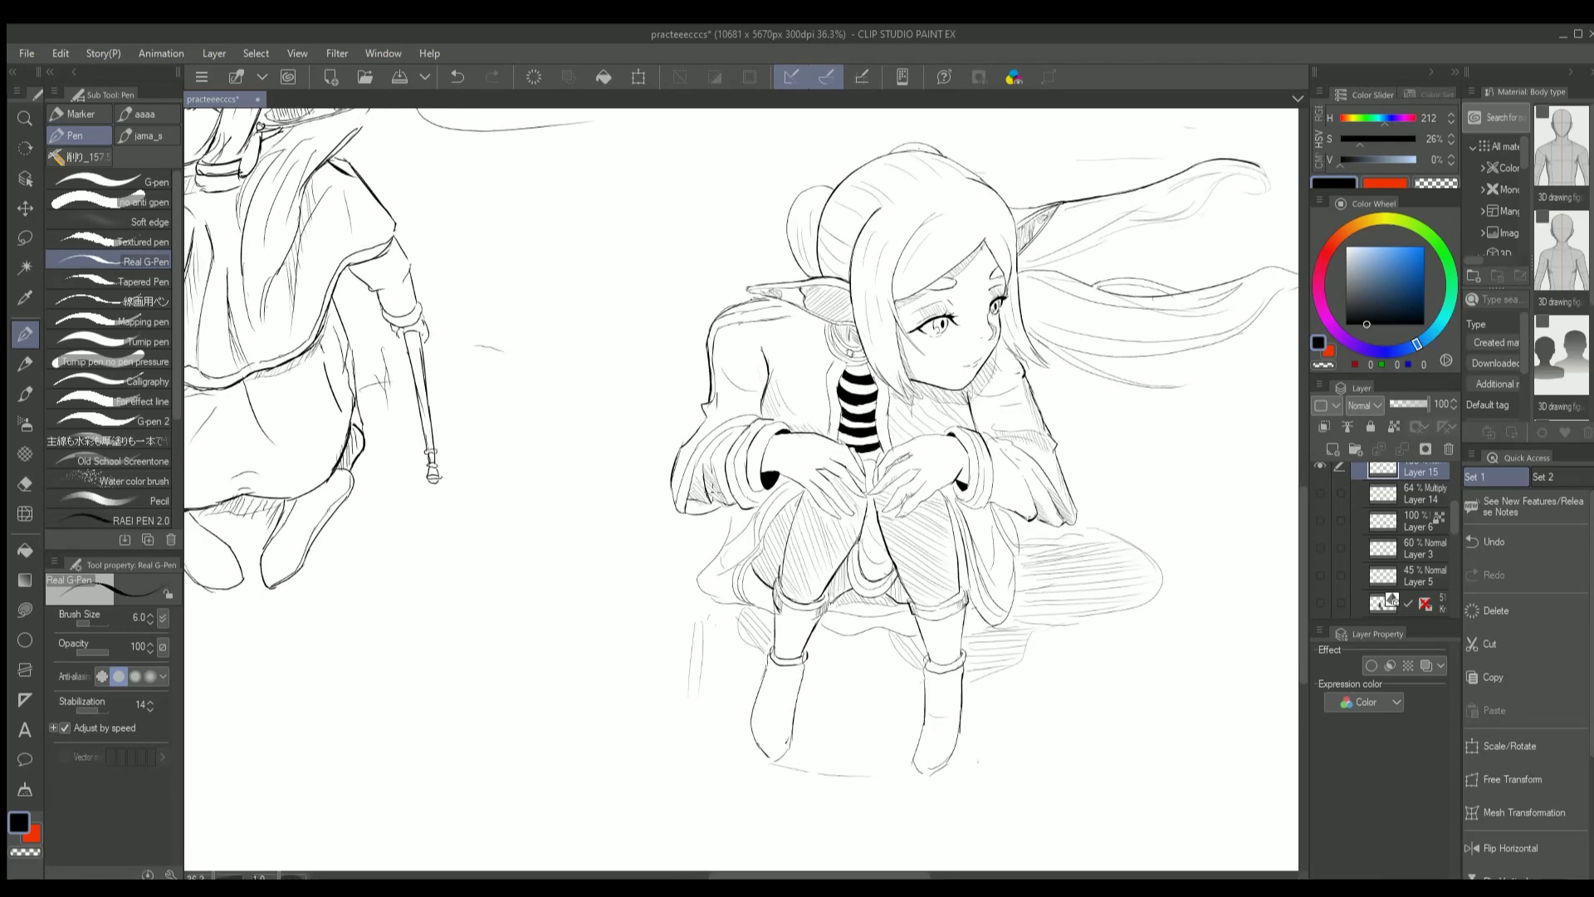
Fill the shadowed lower inside of both hanging coat sleeves with solid black
left_click_drag(699, 522, 532, 604)
scroll(930, 508, "up", 1)
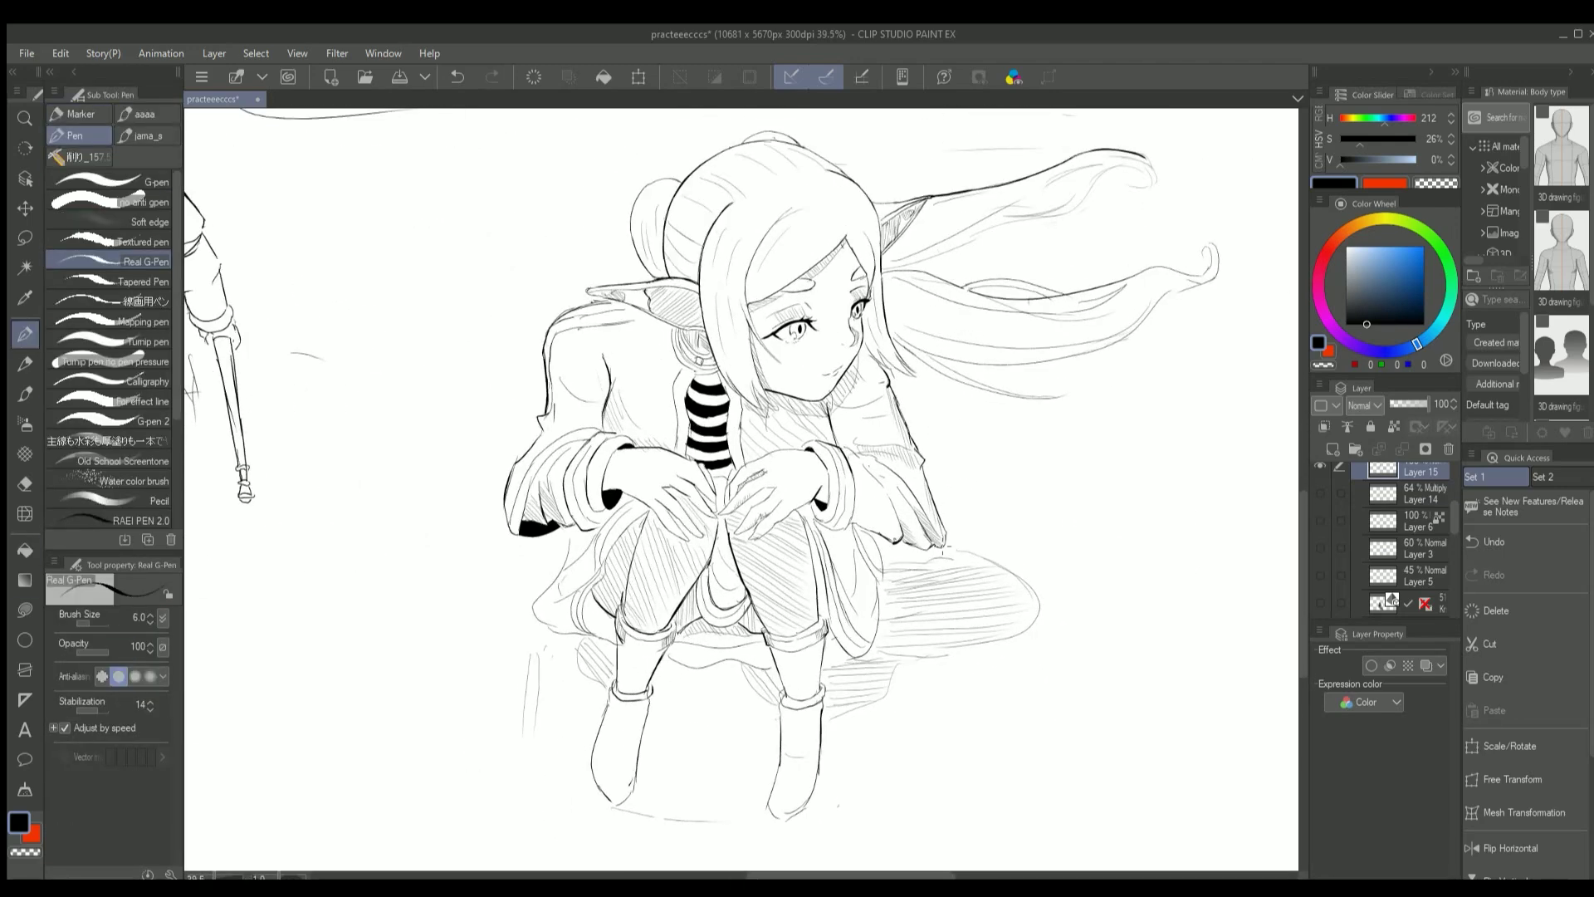
left_click_drag(882, 479, 886, 593)
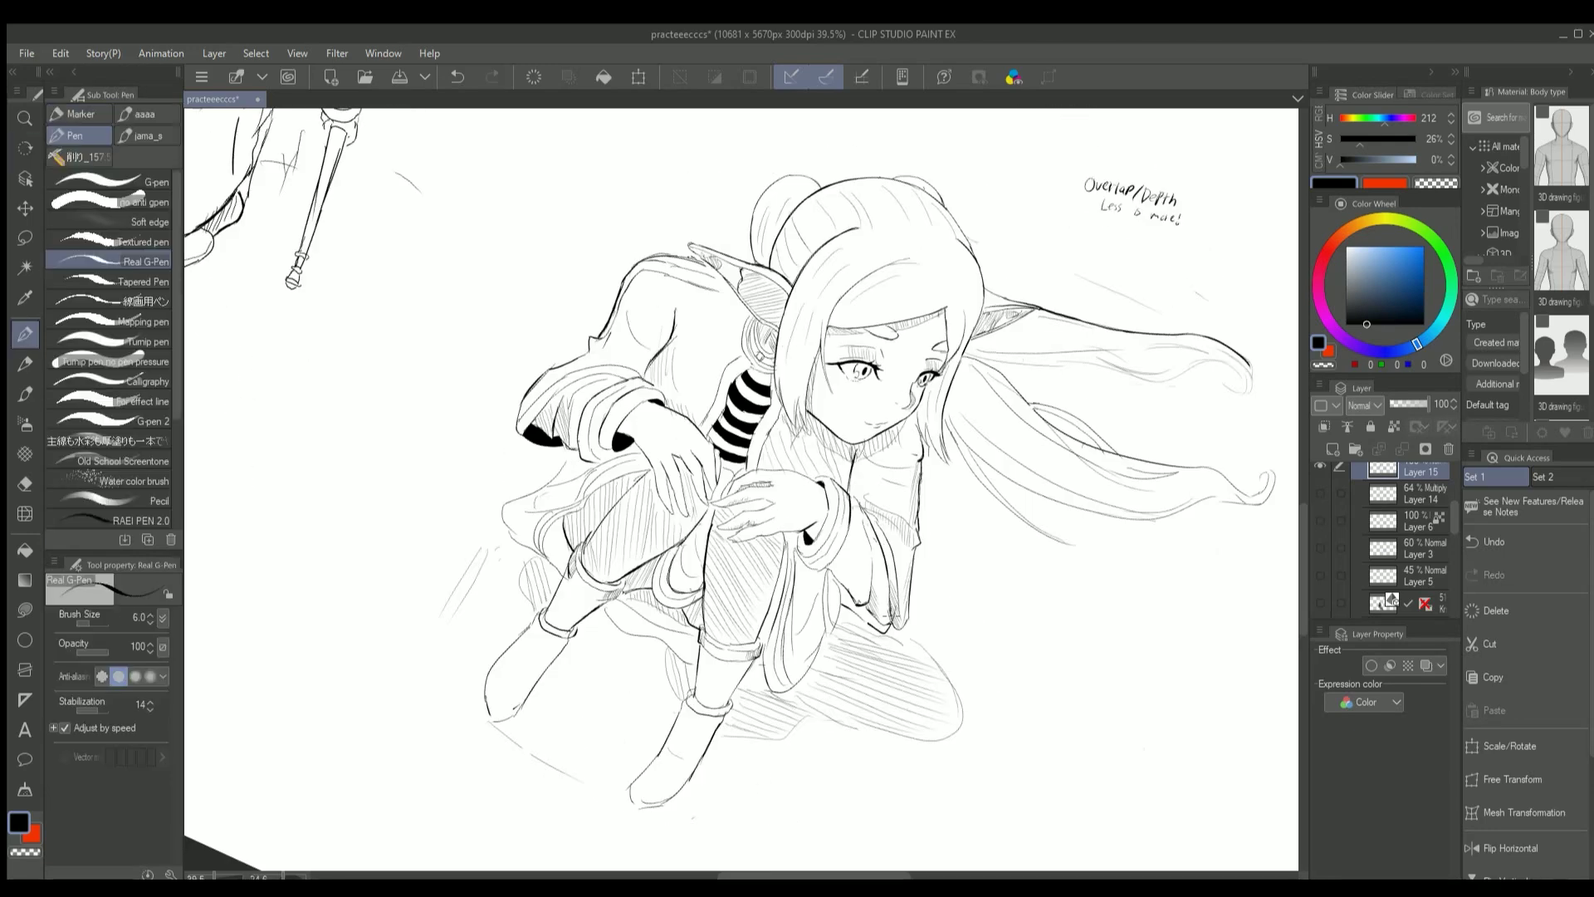
scroll(869, 627, "up", 1)
key("ctrl+z")
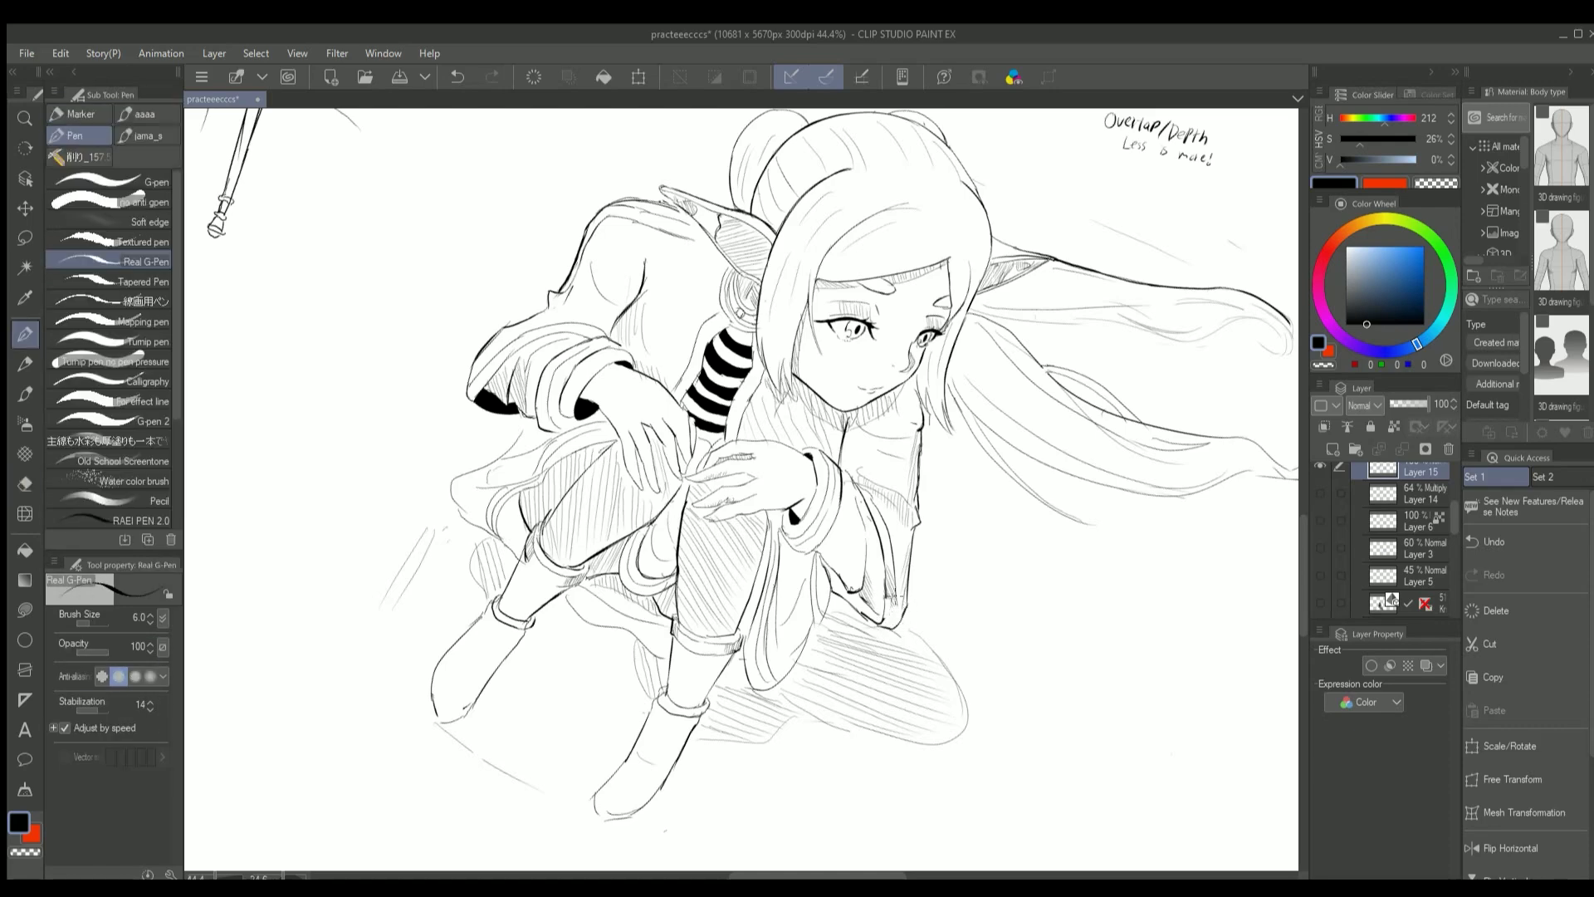
scroll(873, 615, "down", 1)
key("e")
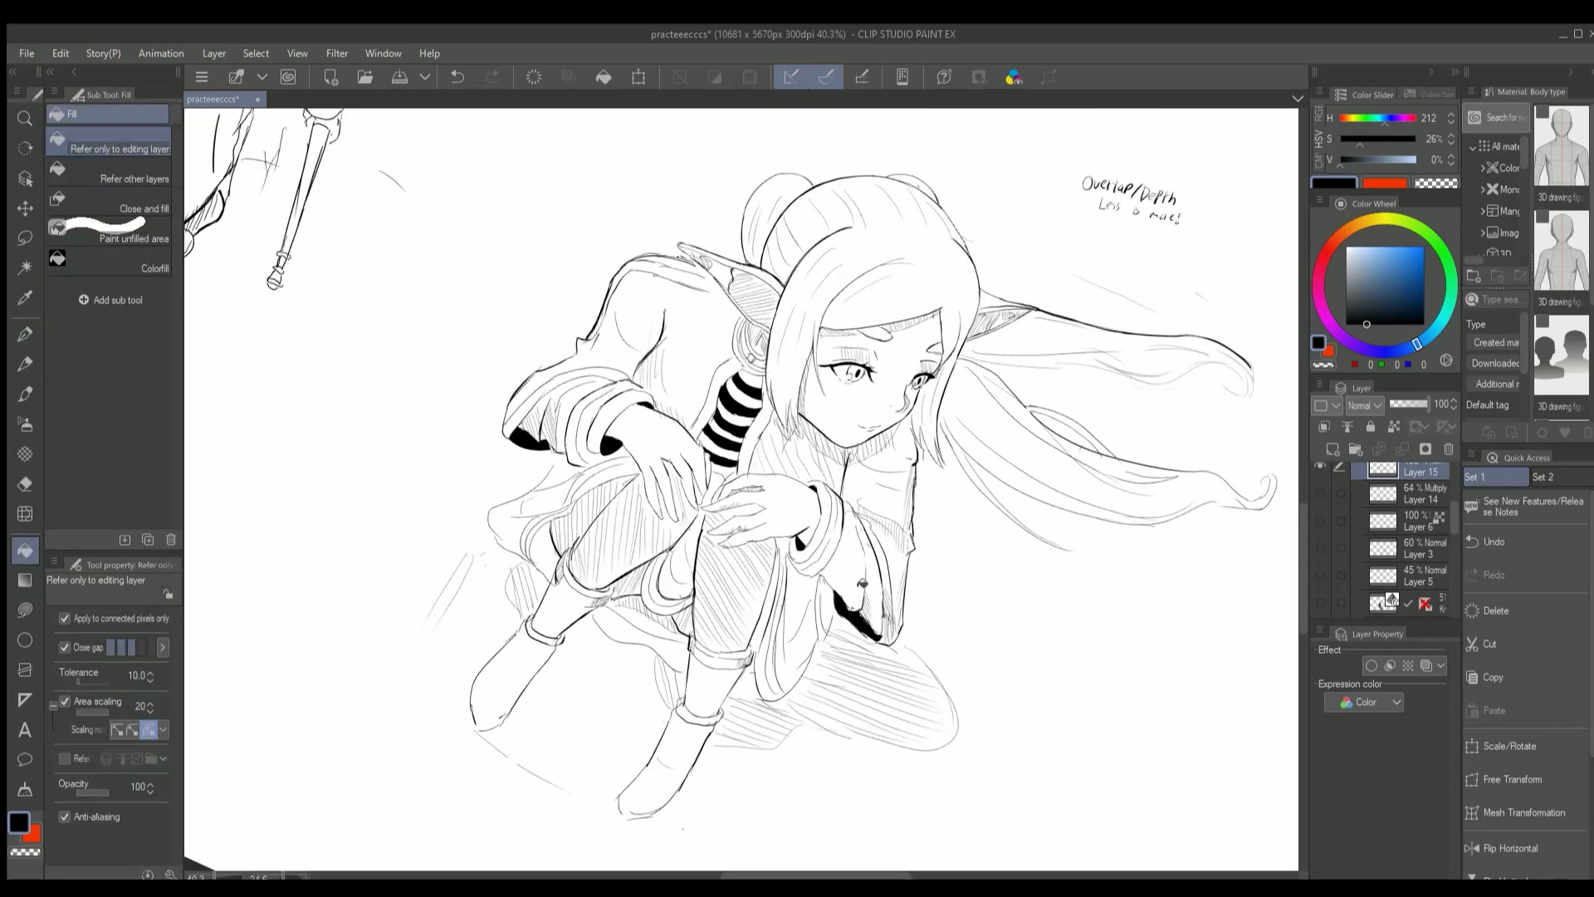
Refine the edges of the black shadow inside the sleeve opening beside the ground shadow
scroll(836, 604, "down", 3)
scroll(872, 534, "up", 3)
key("p")
key("ctrl+z")
key("p")
key("p")
mouse_move(880, 471)
left_mouse_down()
mouse_move(880, 498)
mouse_move(1013, 577)
mouse_move(903, 487)
mouse_move(980, 532)
left_mouse_up()
scroll(878, 559, "up", 1)
key("p")
key("p")
scroll(1013, 577, "down", 2)
scroll(903, 486, "up", 1)
scroll(903, 487, "up", 4)
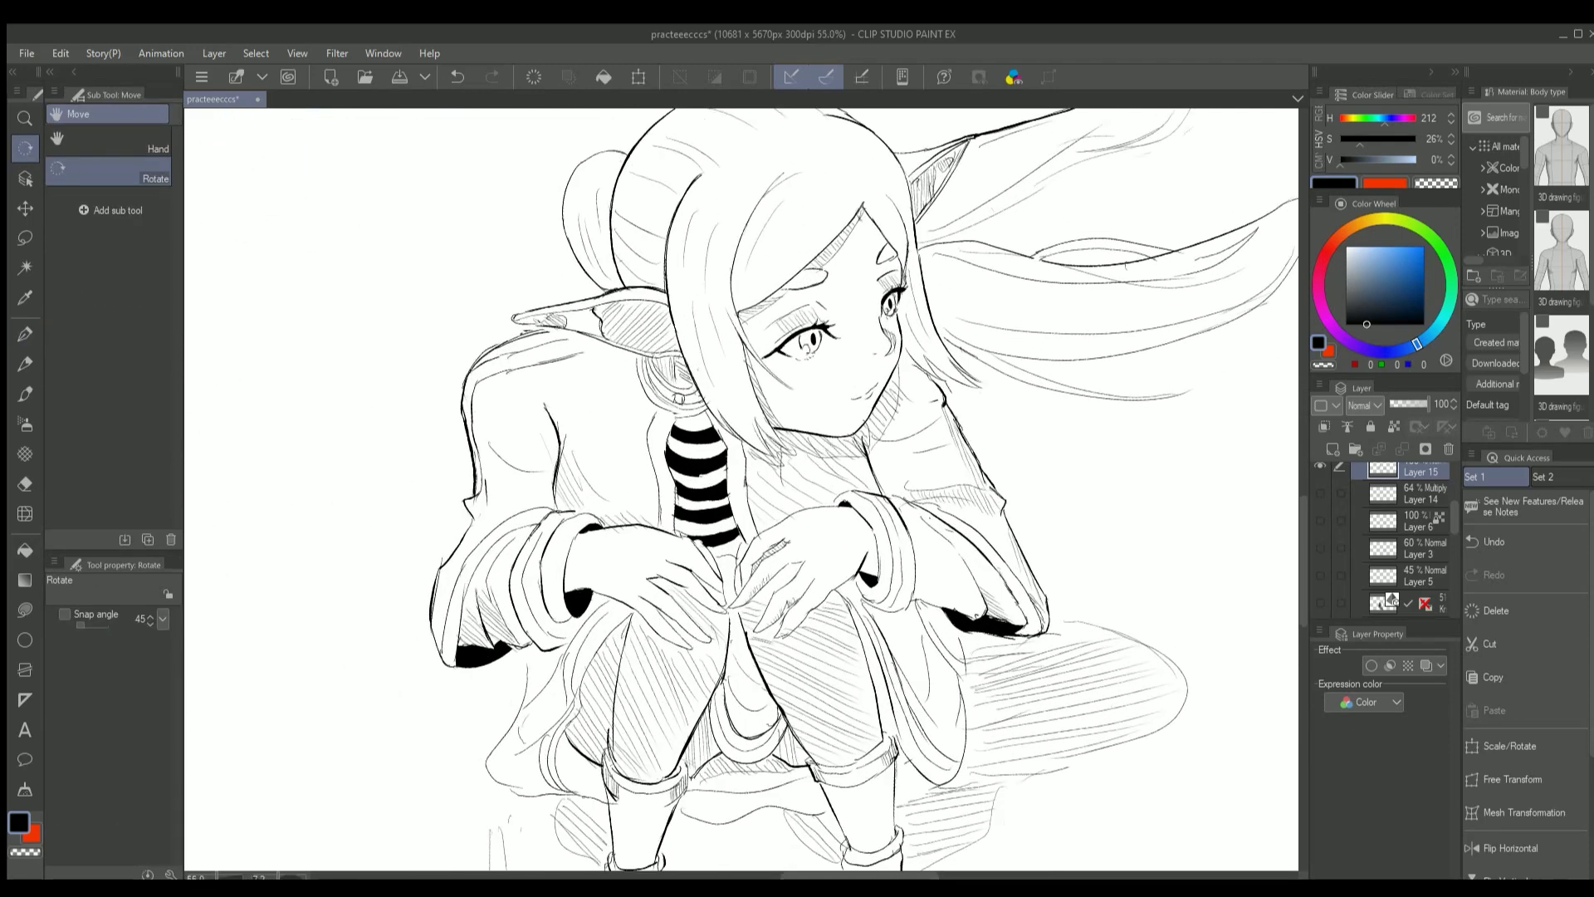
Redraw the earring hanging below the near ear and erase overlapping strokes around it
key("p")
key("ctrl+z")
key("p")
key("p")
left_click_drag(684, 362, 681, 403)
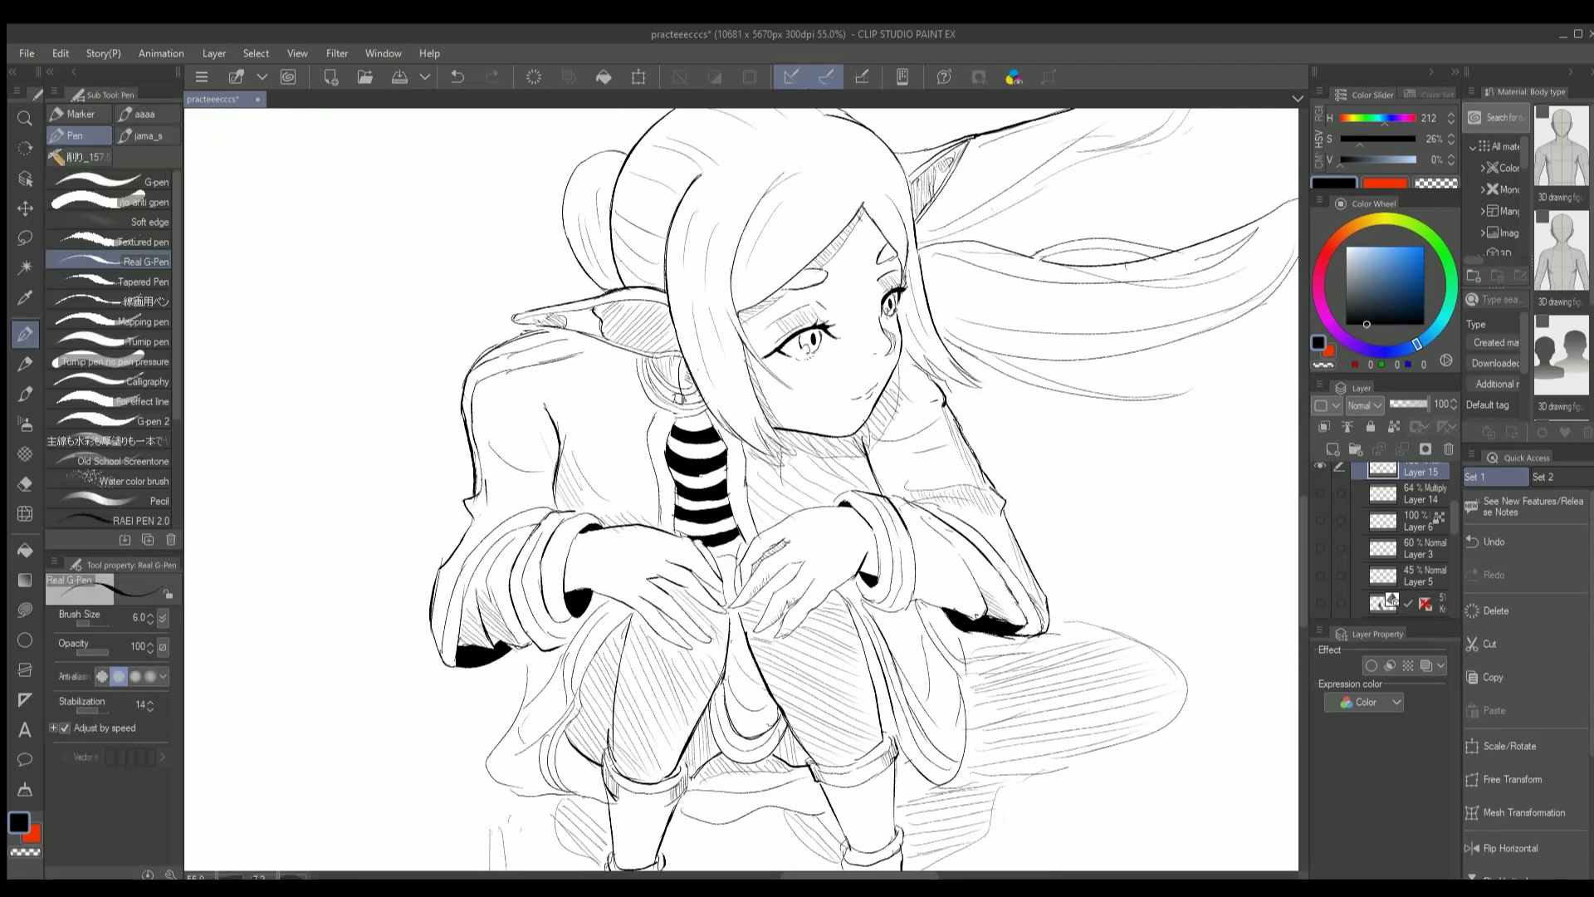
key("e")
key("ctrl+y")
key("p")
key("e")
key("p")
scroll(686, 390, "down", 2)
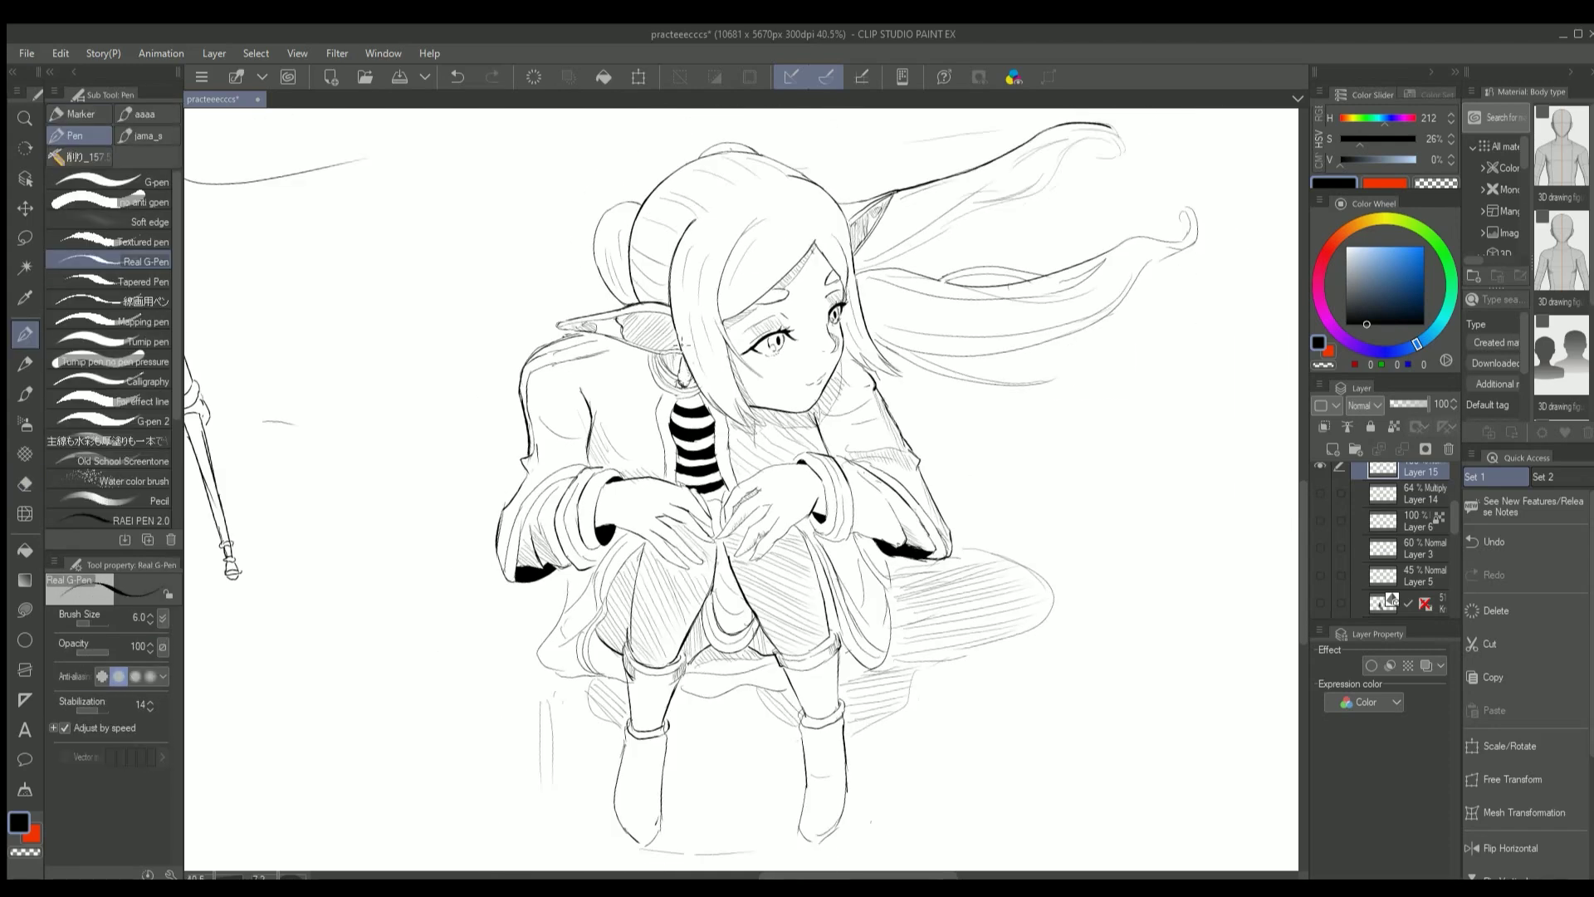
Clean up the earring's contours with a smaller eraser and restate its pen lines
scroll(686, 390, "up", 3)
key("e")
key("bracketleft")
key("bracketleft")
key("bracketleft")
key("bracketleft")
key("bracketleft")
key("p")
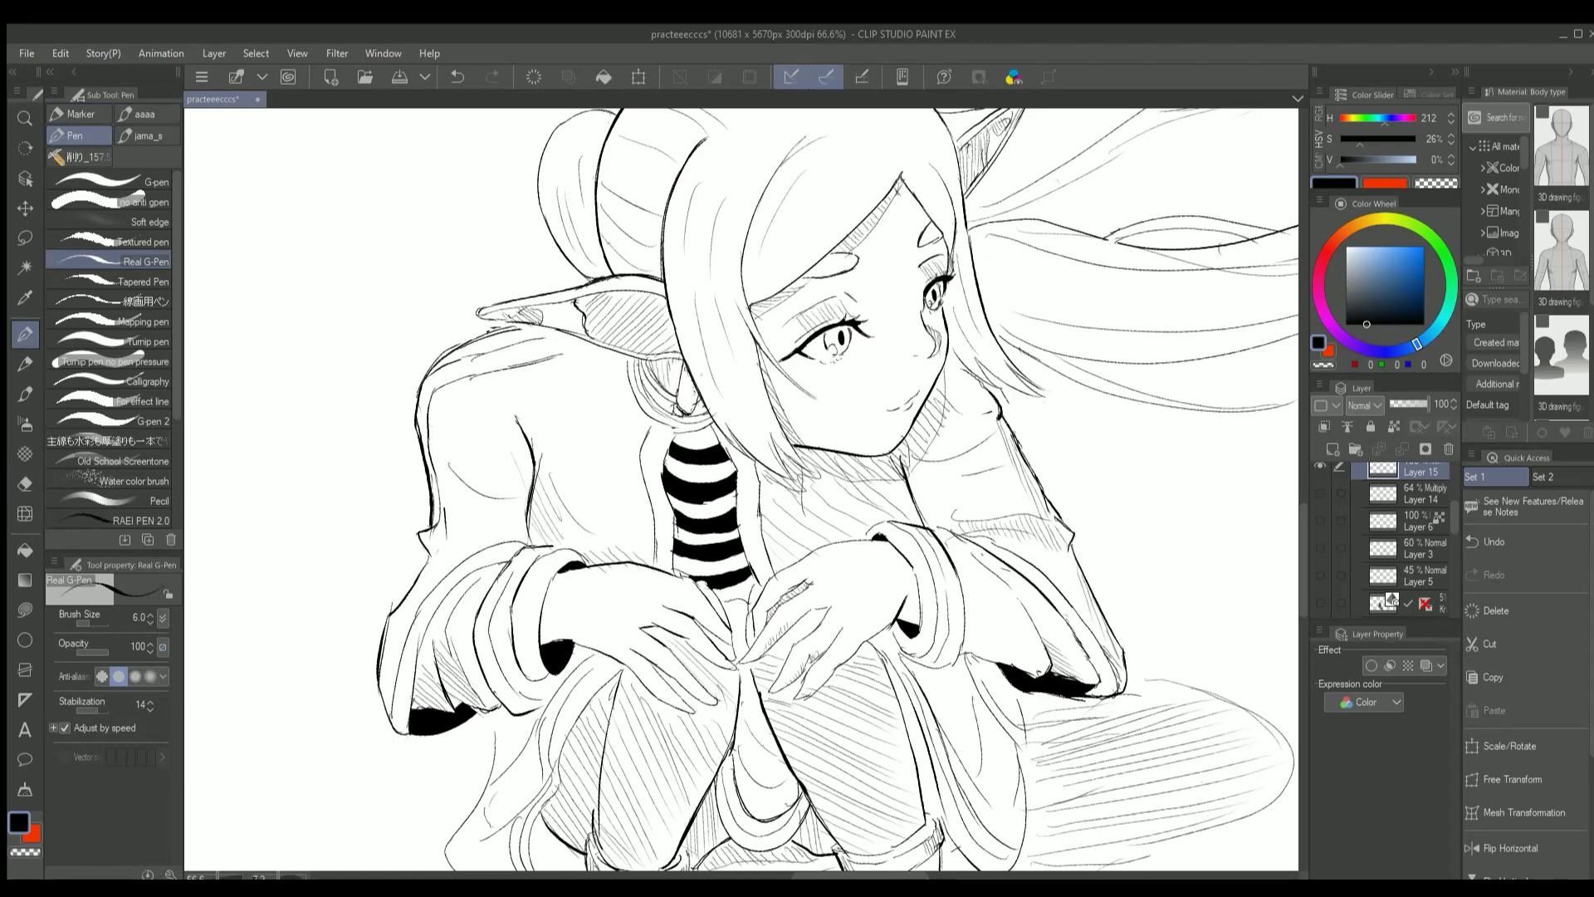
Refine the fine line work around the face, earring and collar with the Real G-Pen
scroll(741, 490, "down", 2)
key("e")
key("ctrl+z")
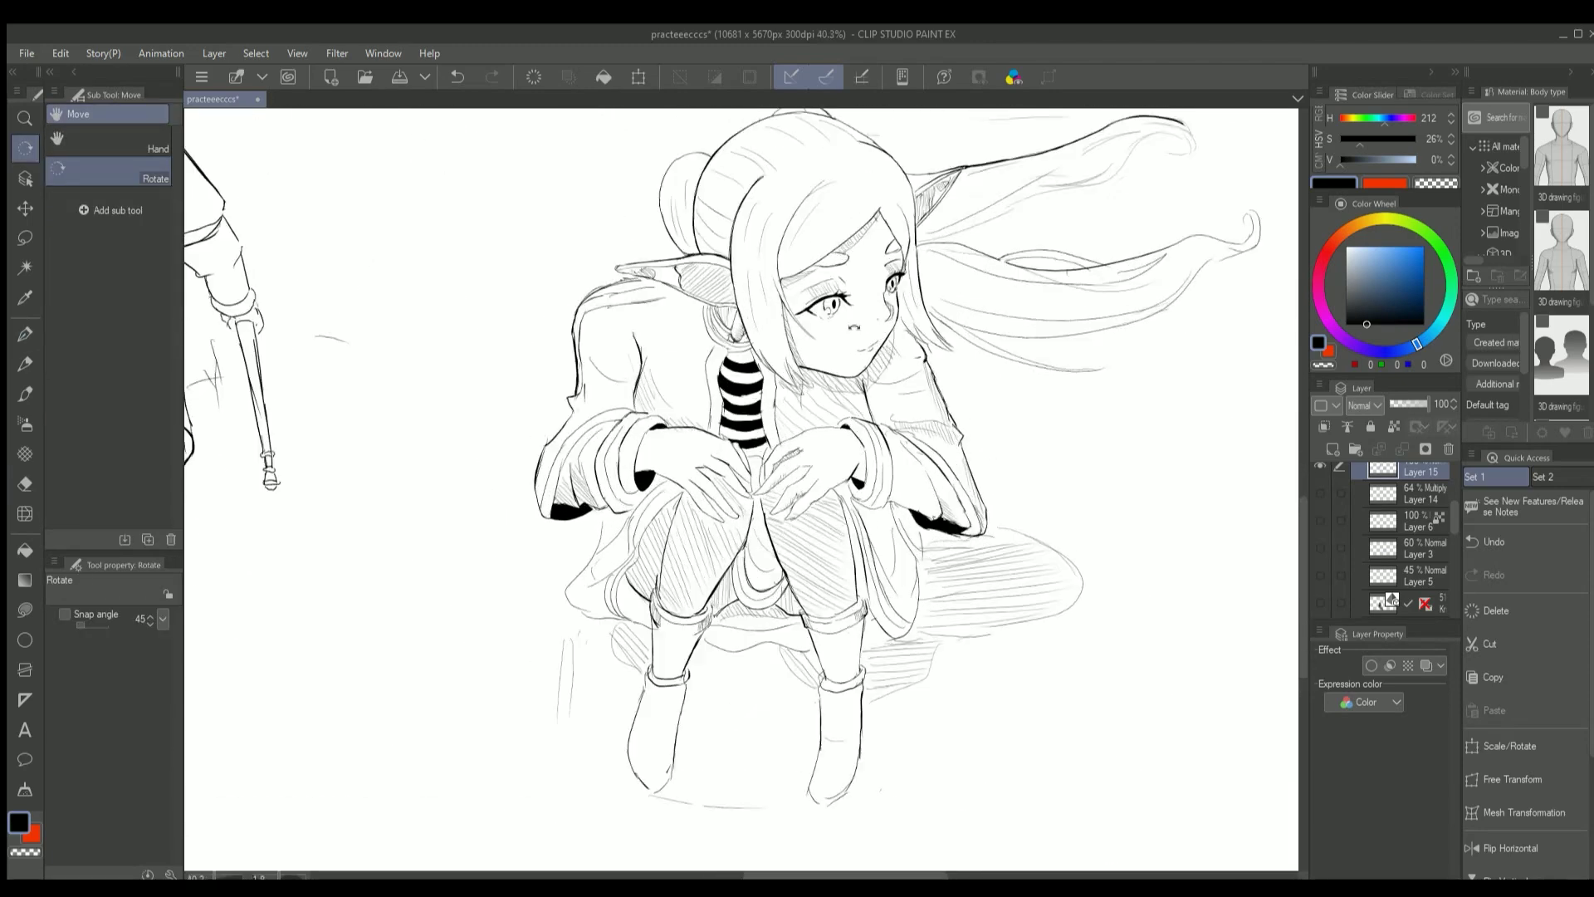
scroll(741, 490, "up", 2)
key("p")
scroll(742, 490, "up", 1)
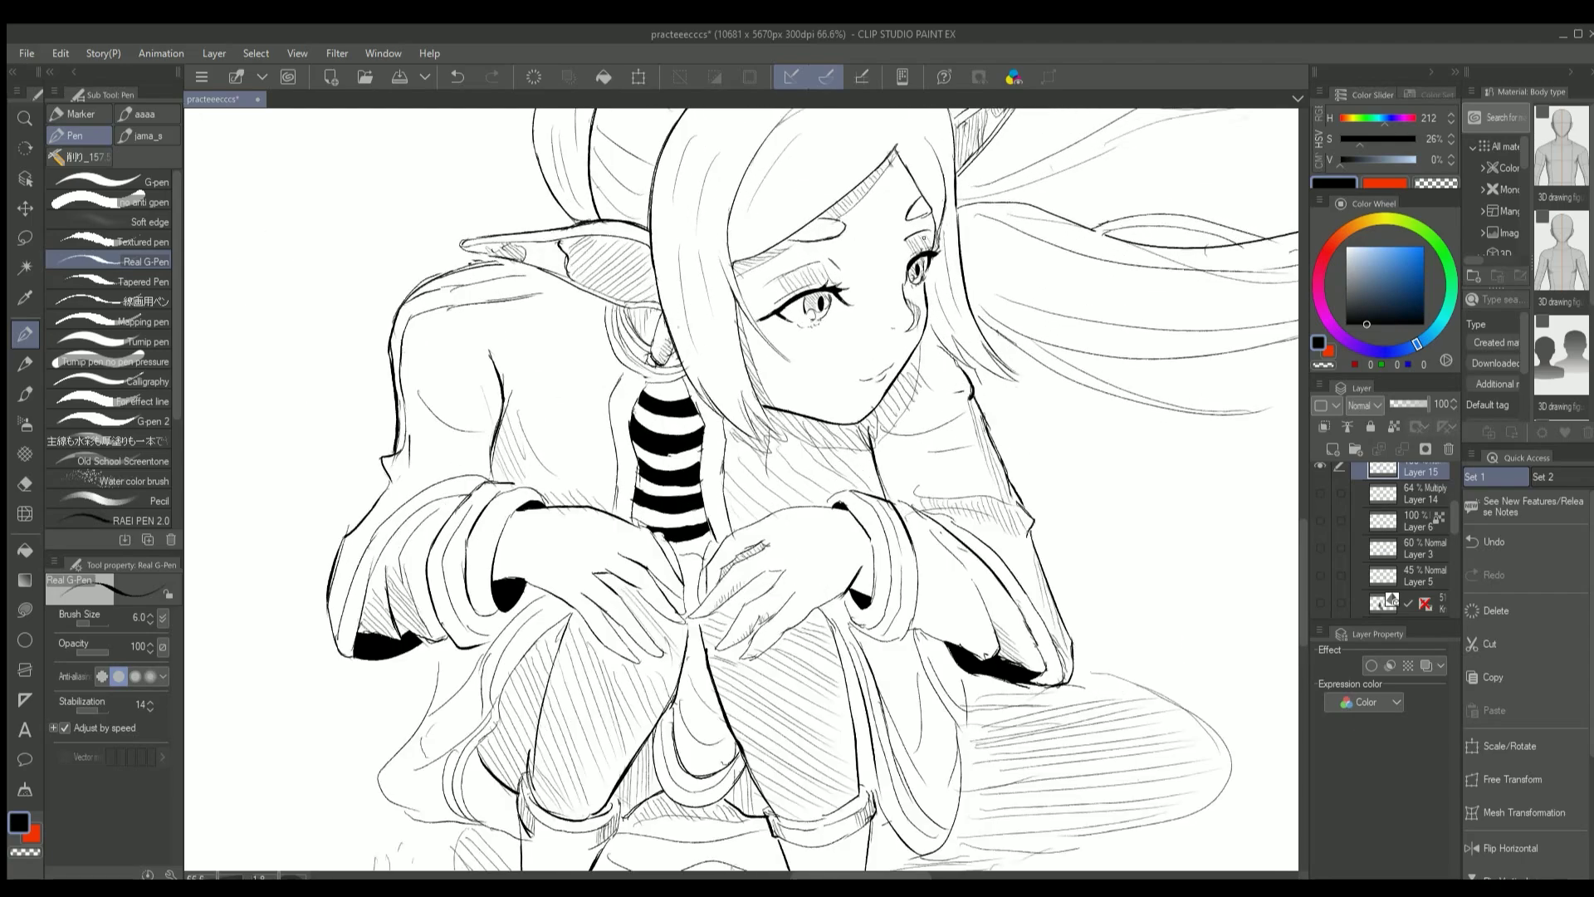
scroll(895, 217, "up", 2)
scroll(944, 308, "down", 3)
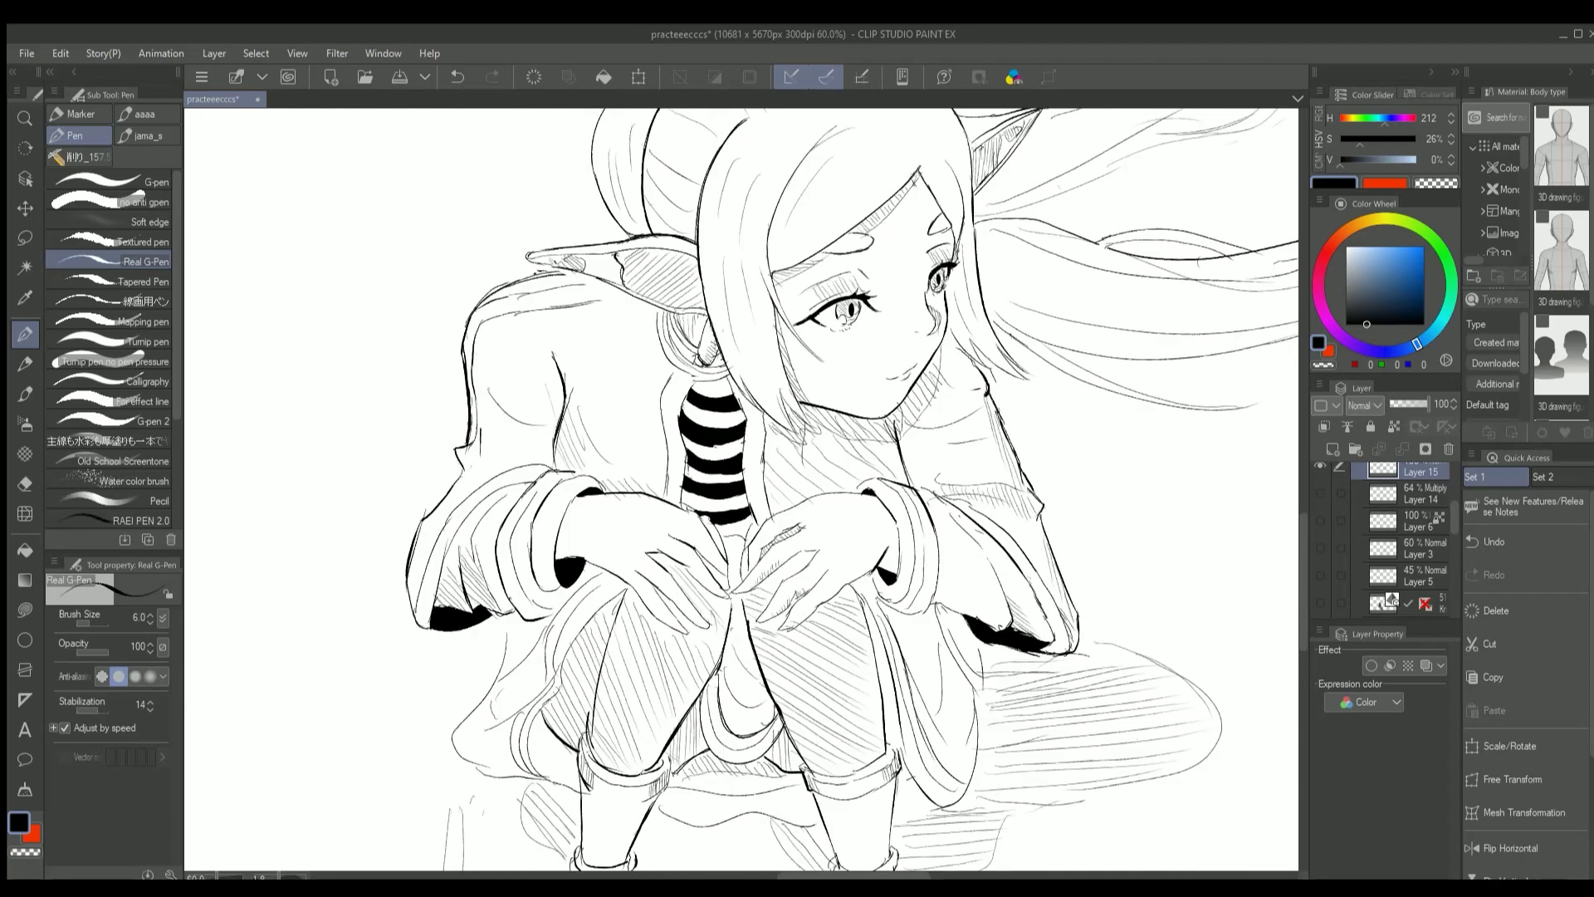
scroll(946, 306, "up", 2)
scroll(944, 307, "down", 1)
scroll(944, 308, "up", 1)
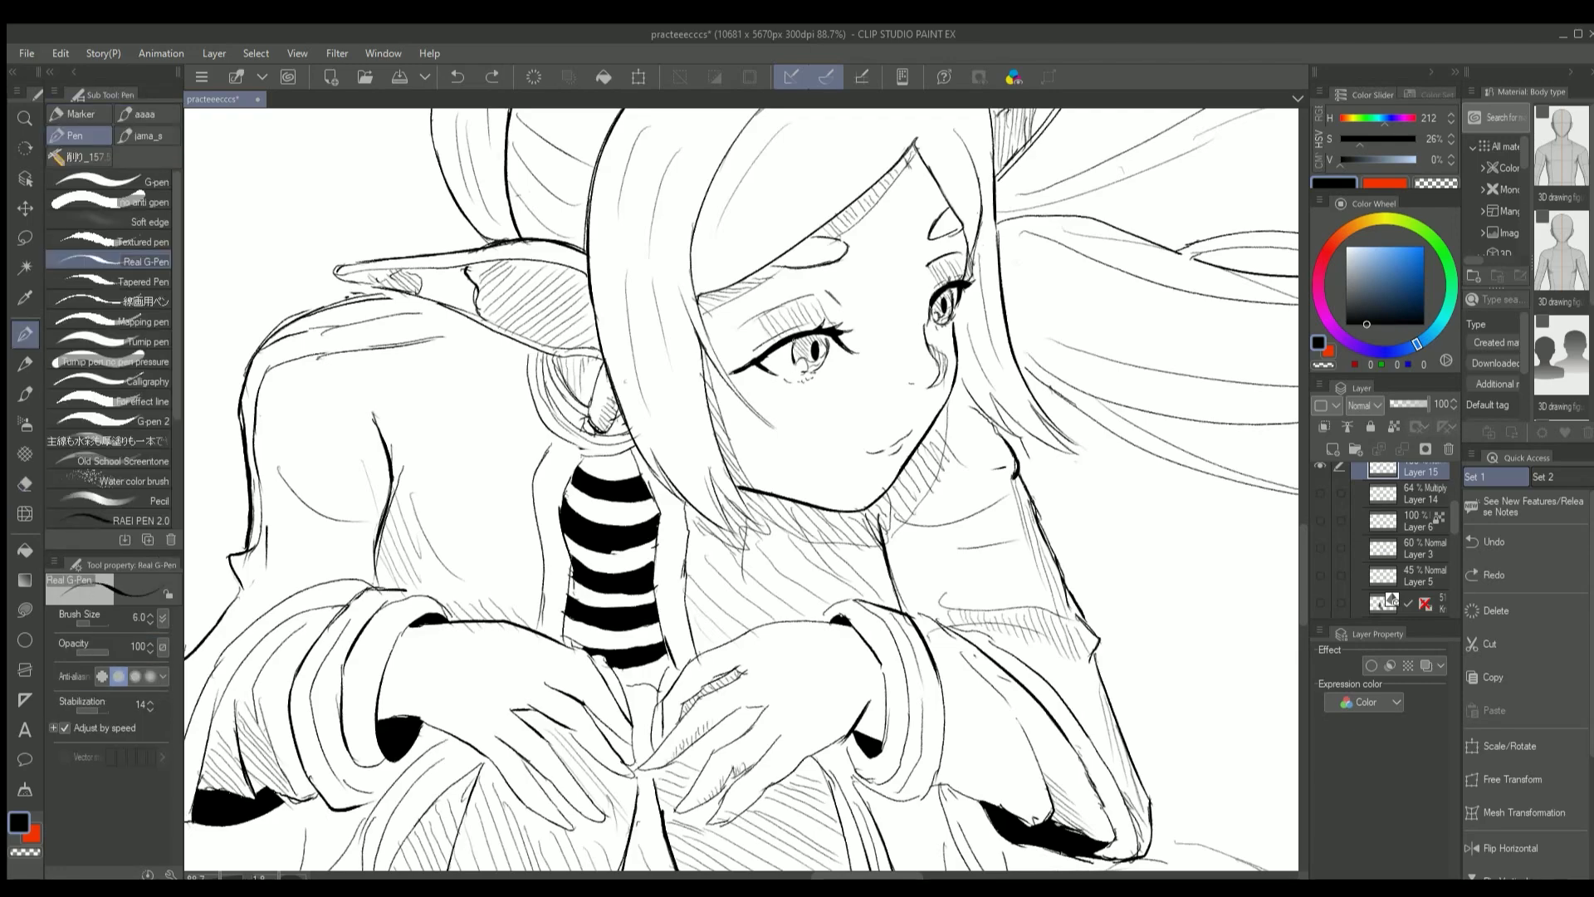
Add a loose brick wall and paved floor in thin lines behind the crouching figure
scroll(879, 235, "down", 4)
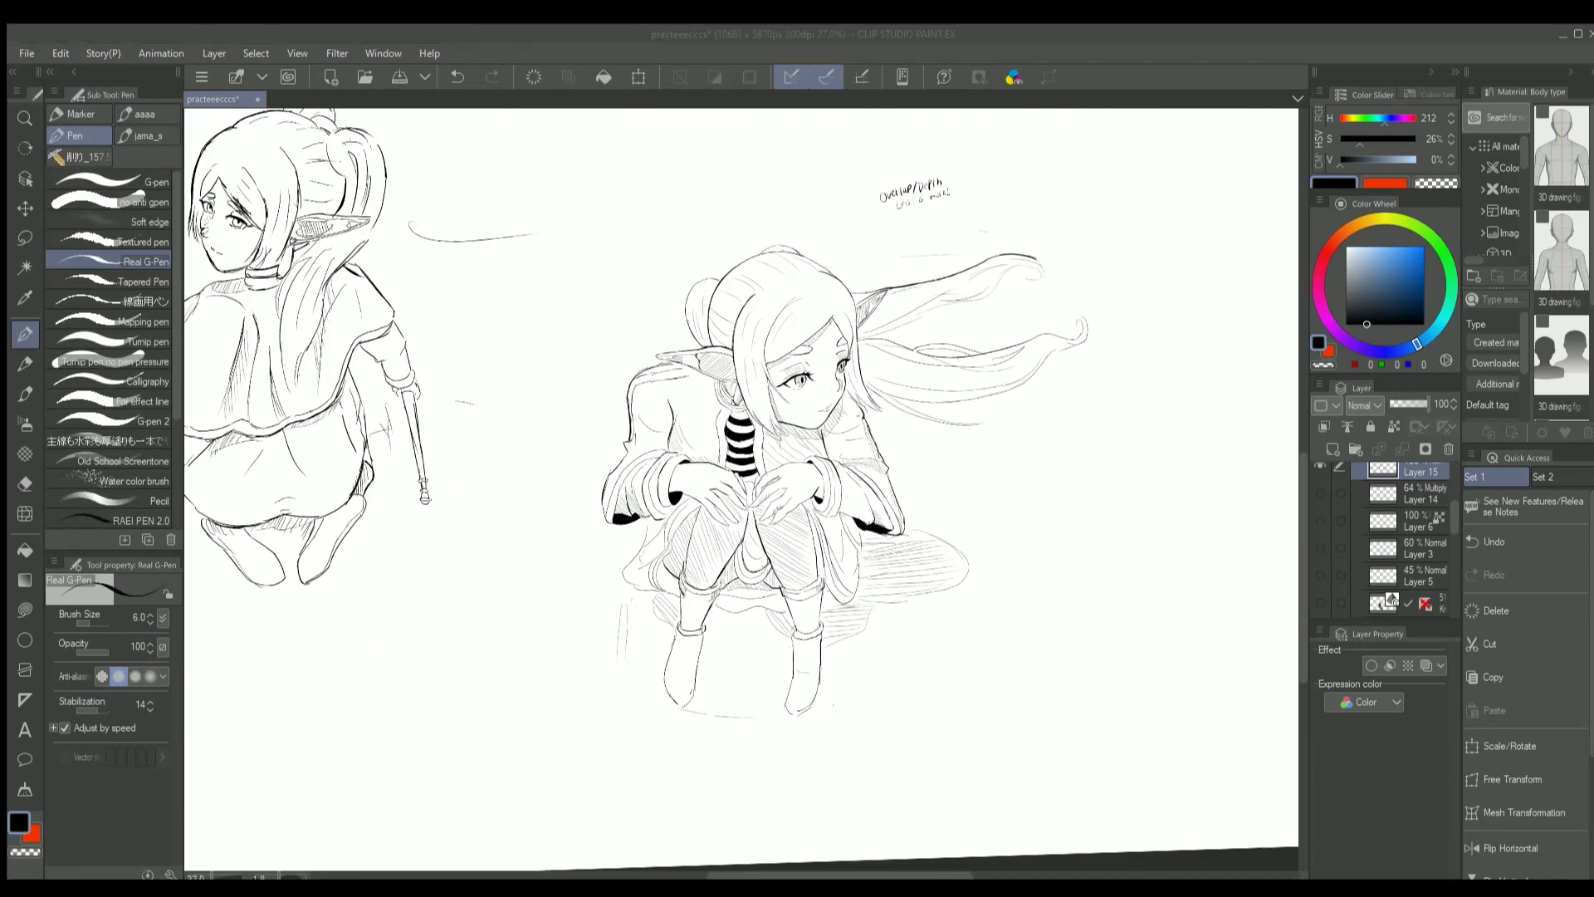
scroll(973, 598, "down", 2)
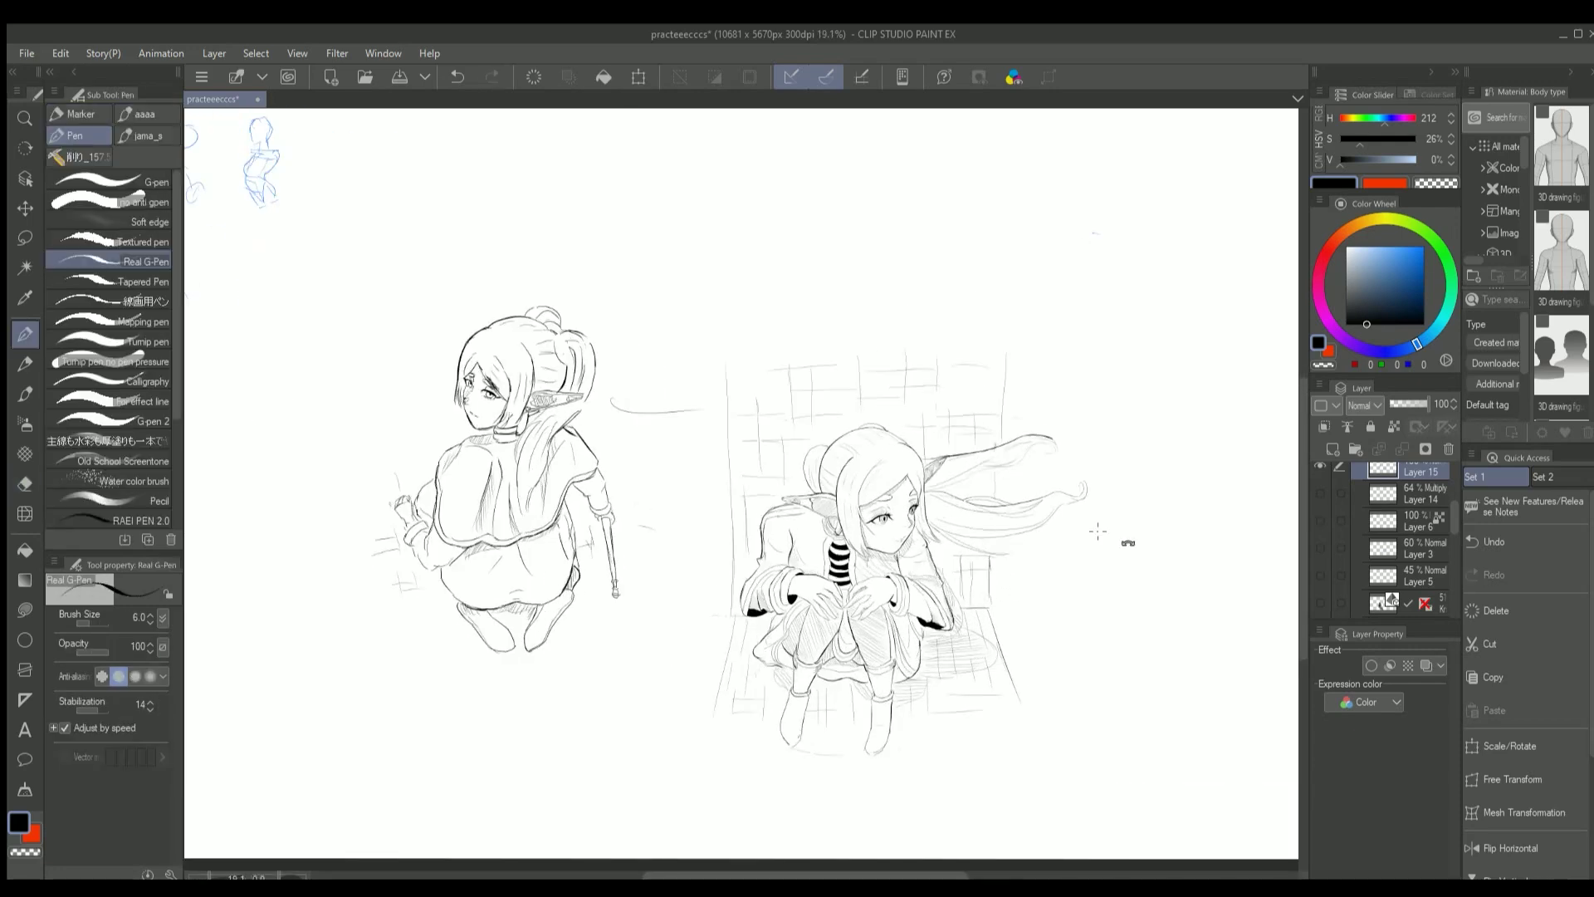
Strengthen the outlines of the two windblown ponytails and their curled tips
scroll(960, 329, "up", 2)
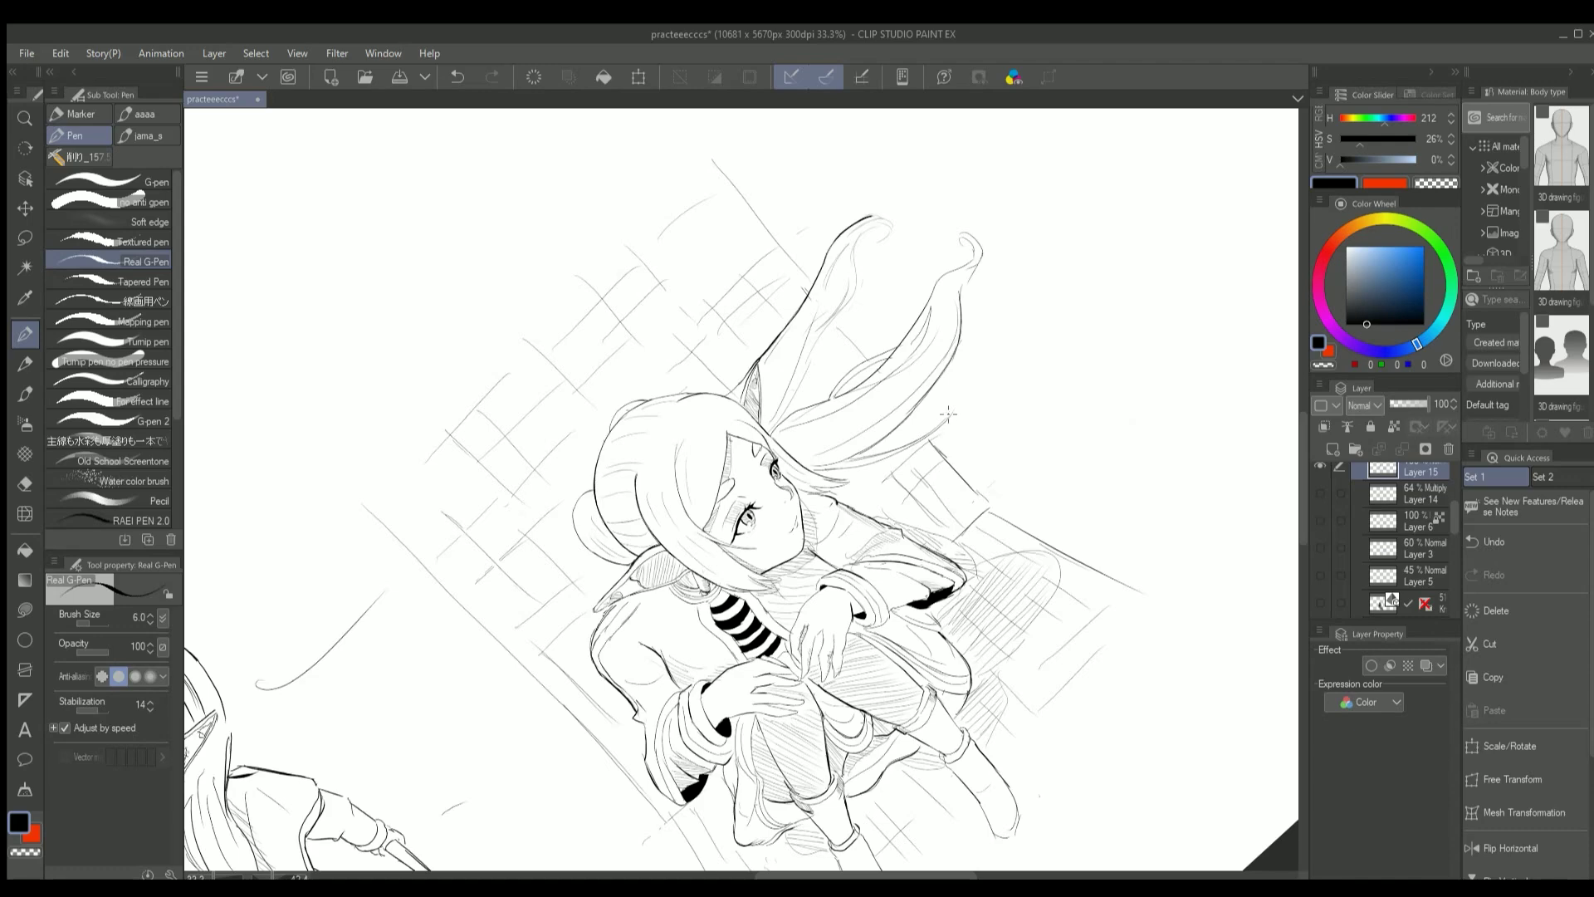
key("minus")
left_click_drag(773, 300, 759, 345)
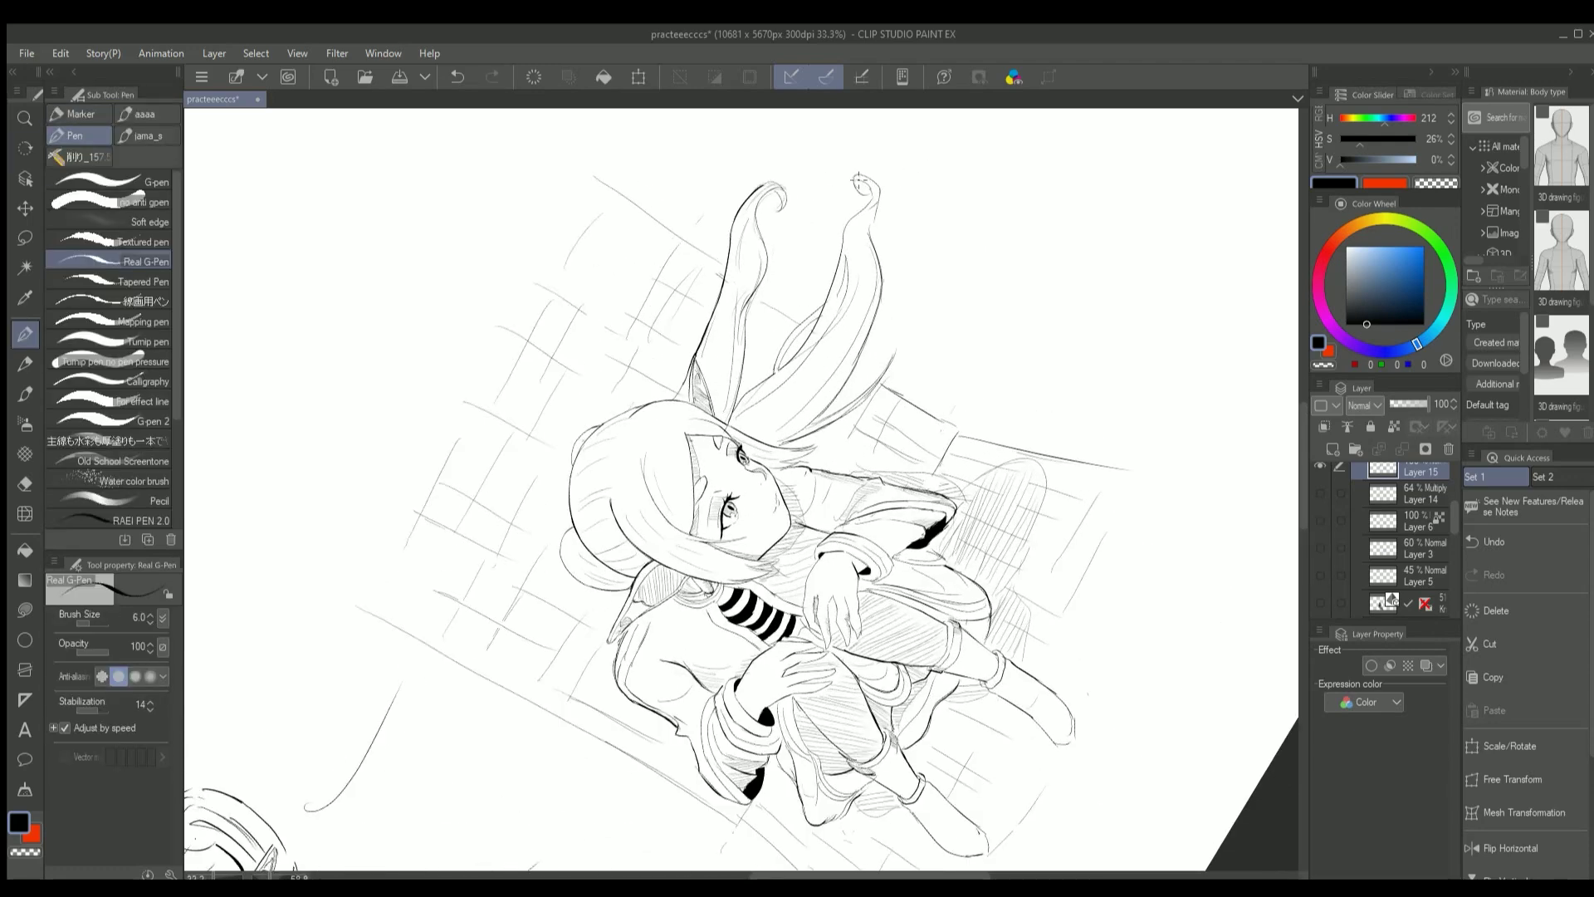
Redraw the lower ponytail's end as a thin wavy wisp trailing outward, undoing unsatisfactory strokes
scroll(742, 490, "down", 1)
left_click_drag(1026, 295, 1063, 281)
key("ctrl+z")
key("ctrl+z")
scroll(1012, 322, "up", 1)
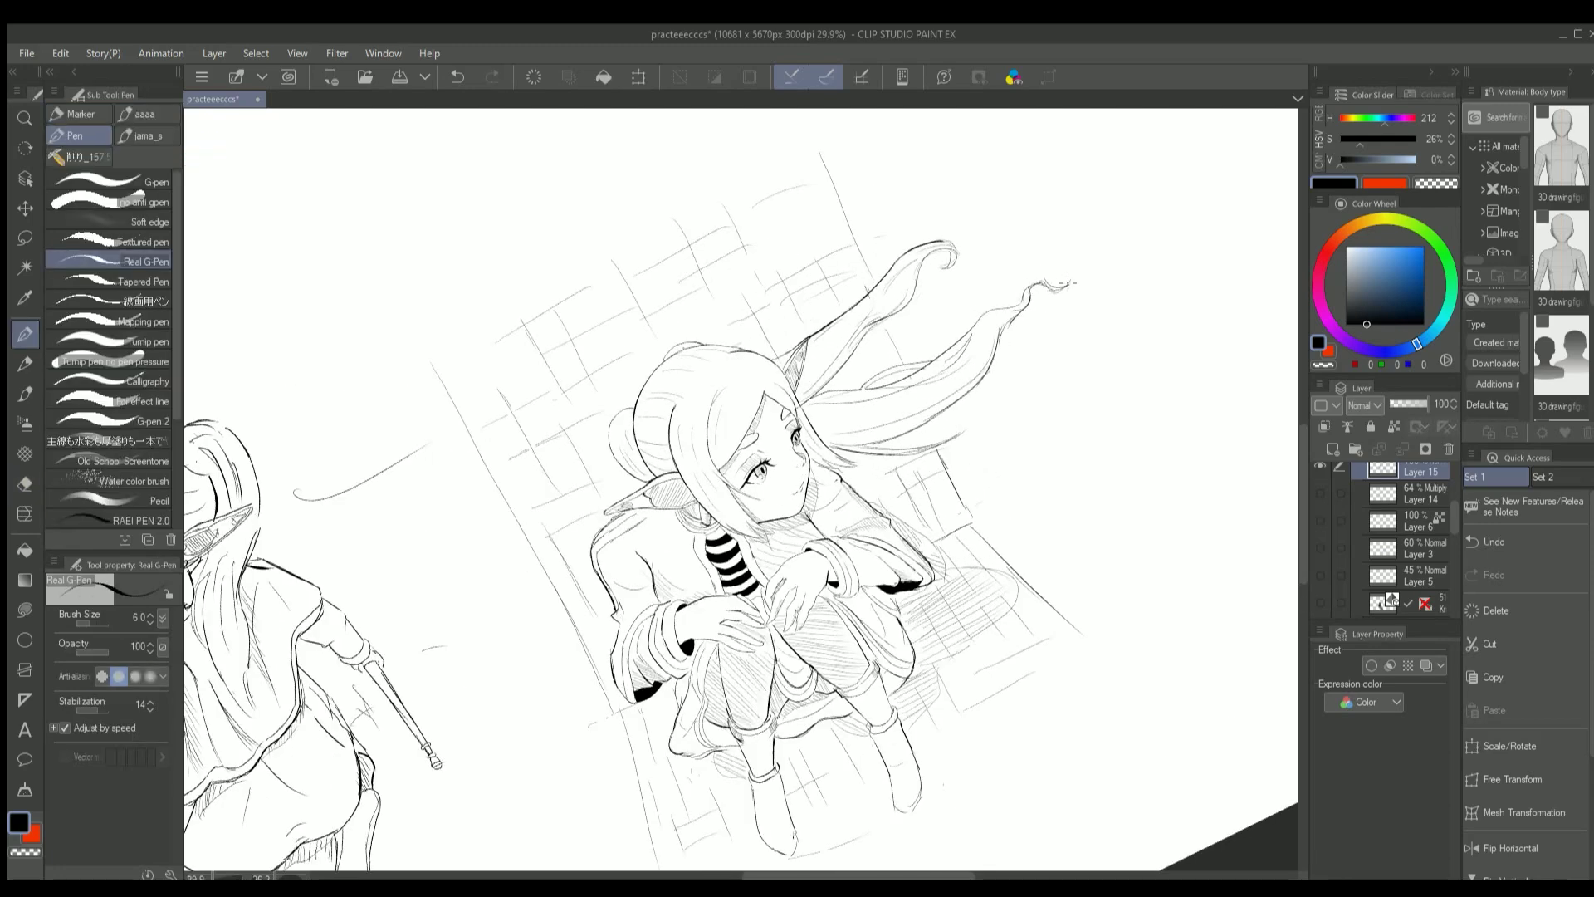
scroll(1054, 291, "down", 3)
scroll(1055, 291, "up", 4)
left_click_drag(964, 472, 1012, 459)
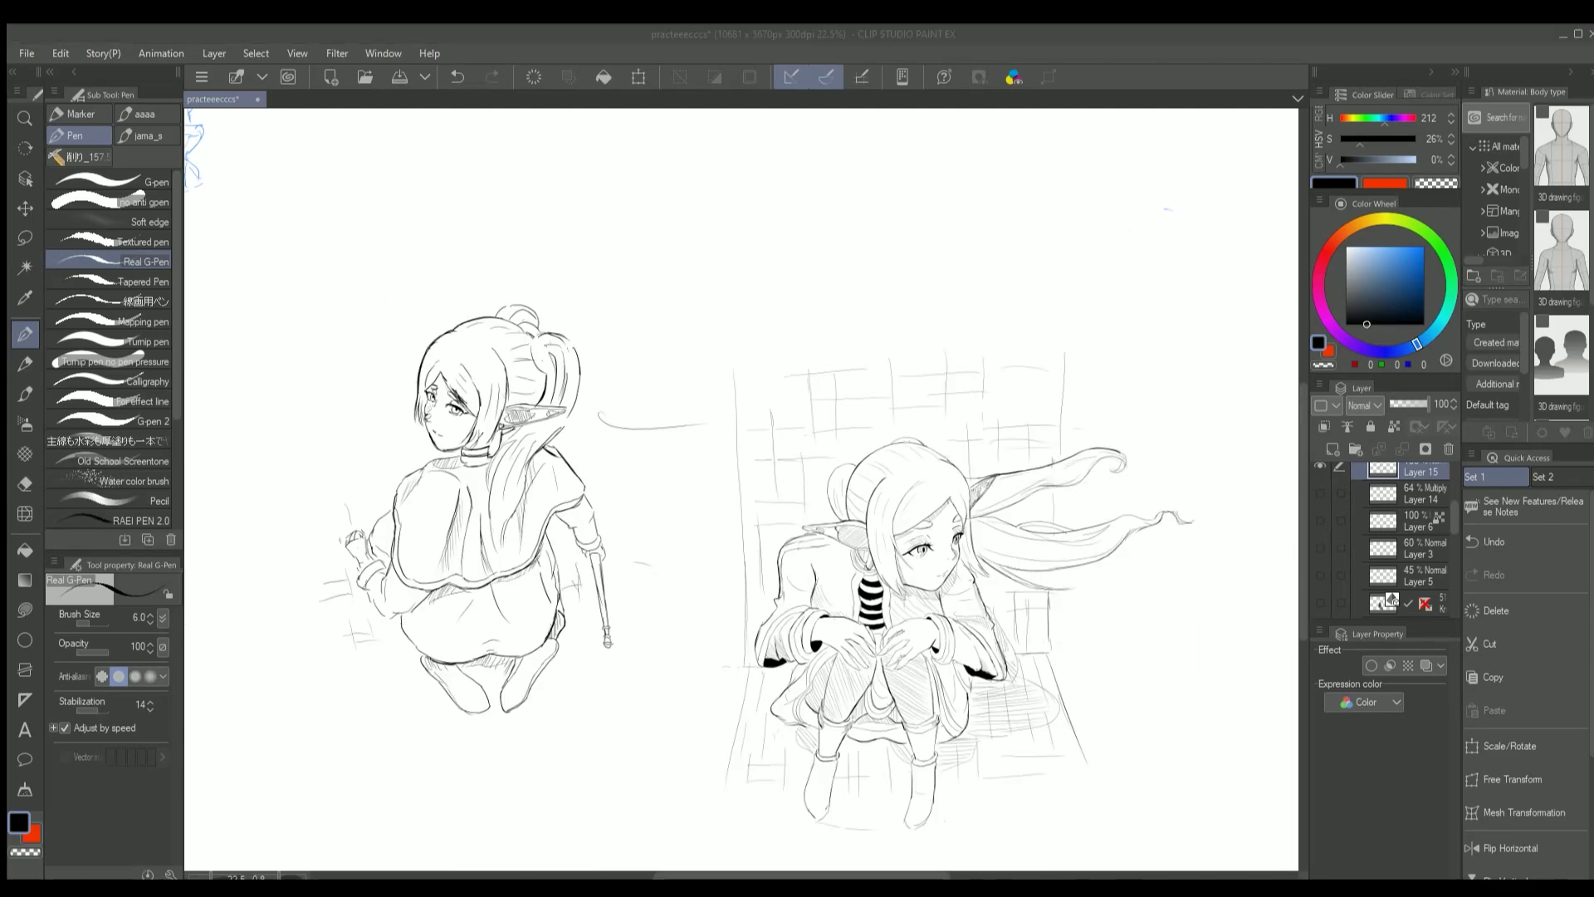